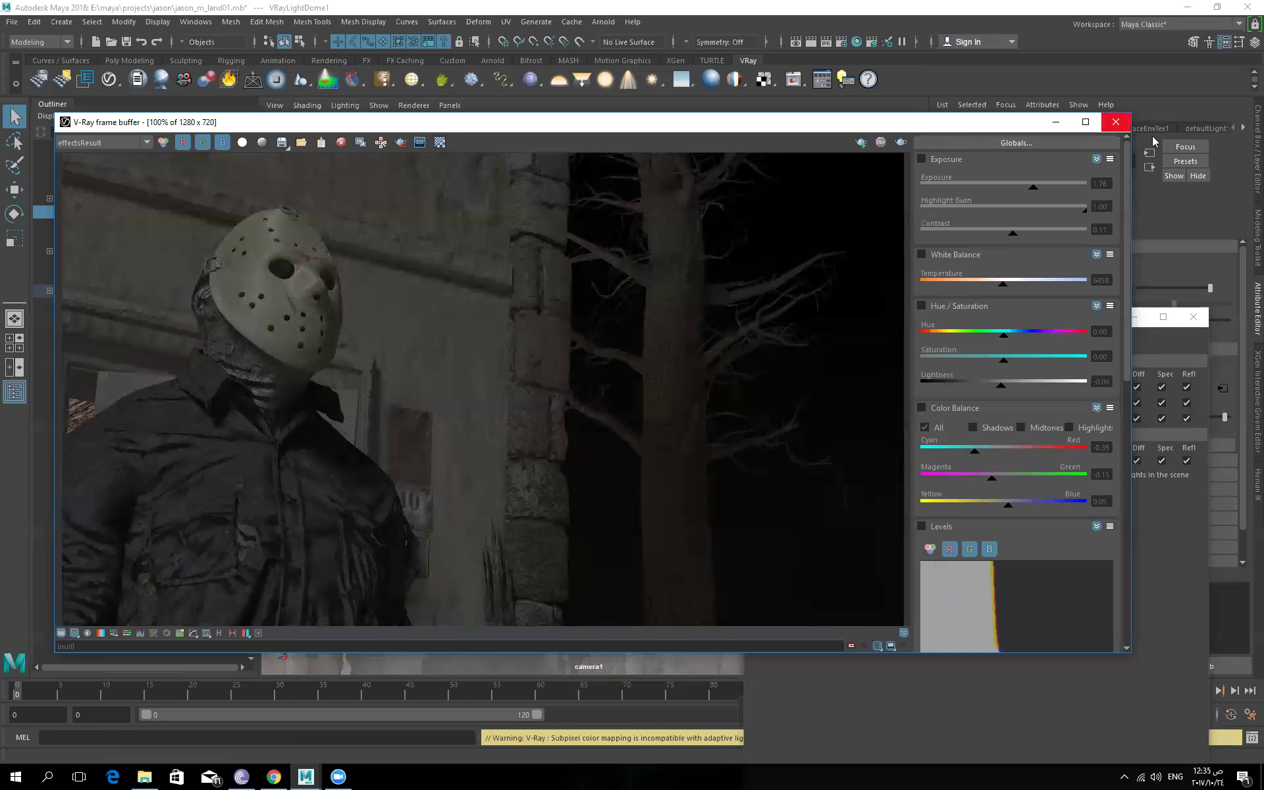
Close the V-Ray frame buffer and enable VRayLightRect2 and the Lines option in the V-Ray Light Lister.
click(1115, 123)
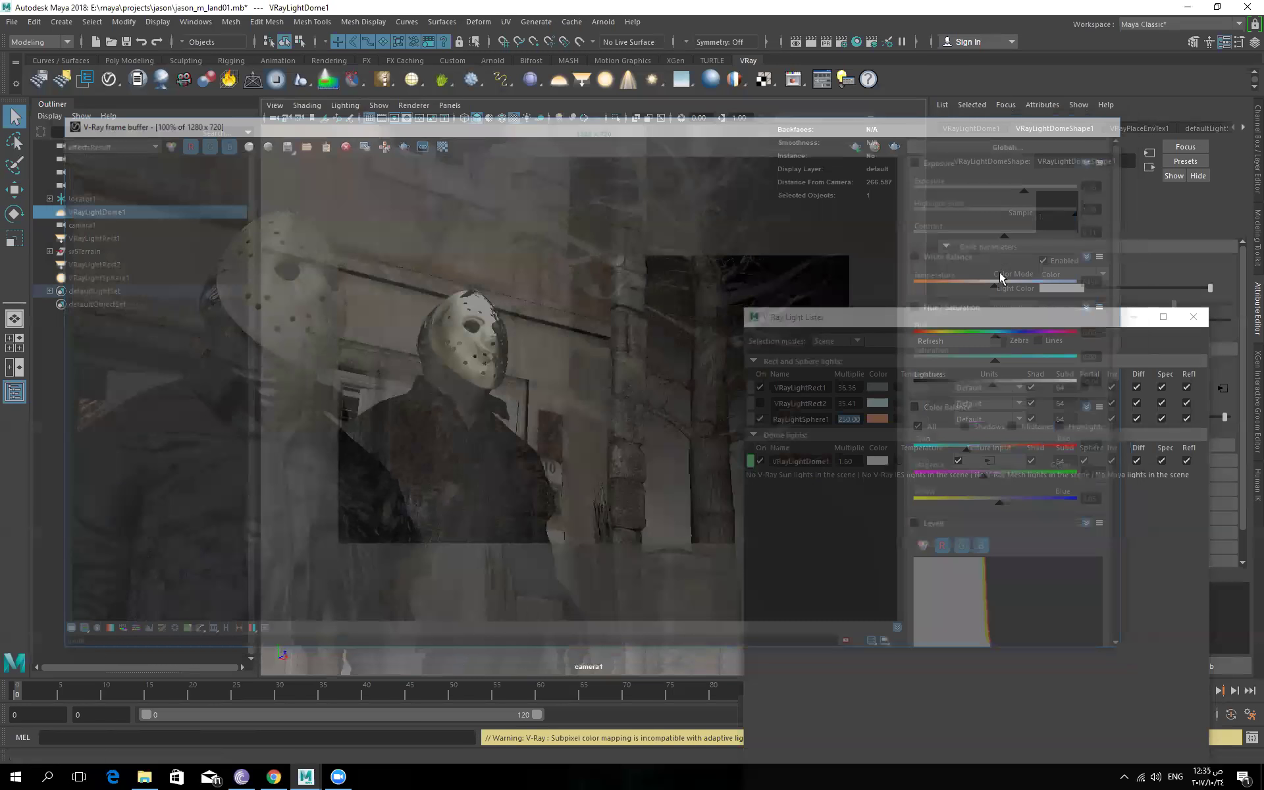
drag(513, 398, 546, 421)
click(938, 341)
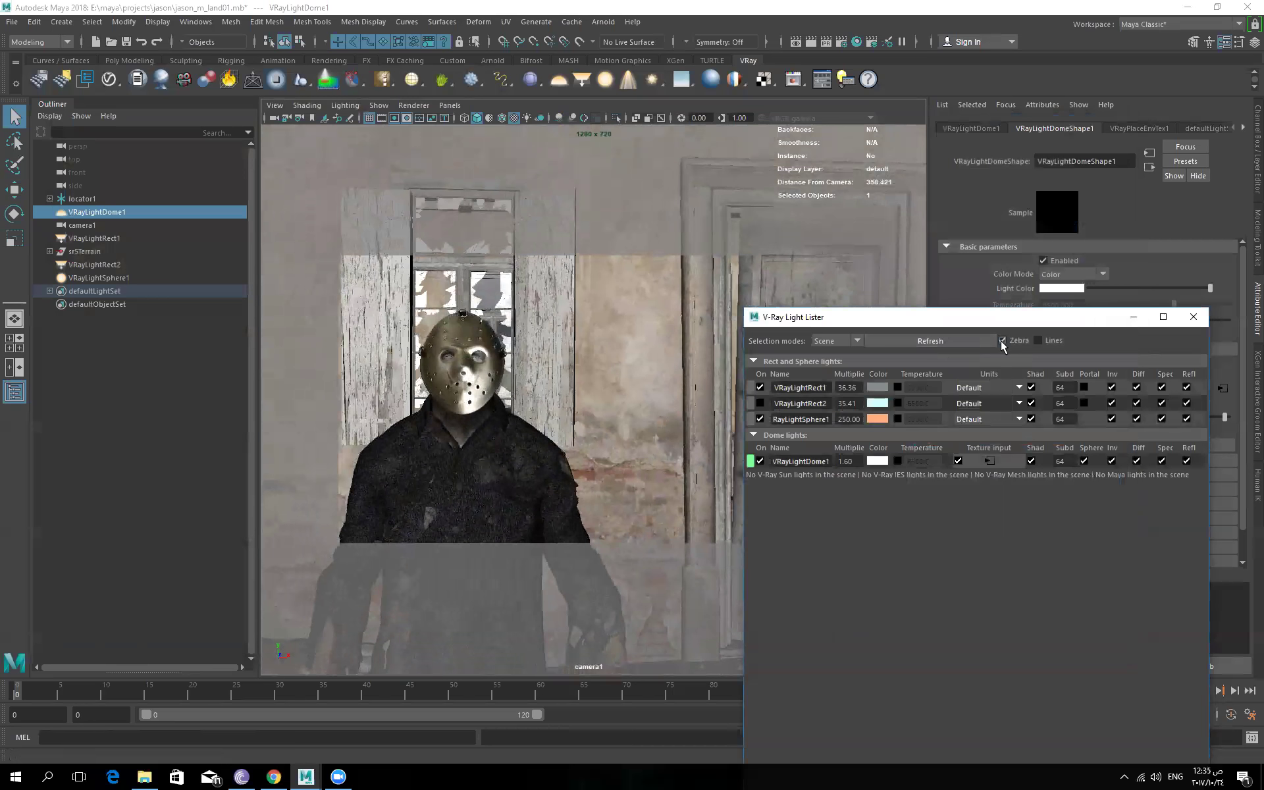
click(760, 403)
click(1038, 340)
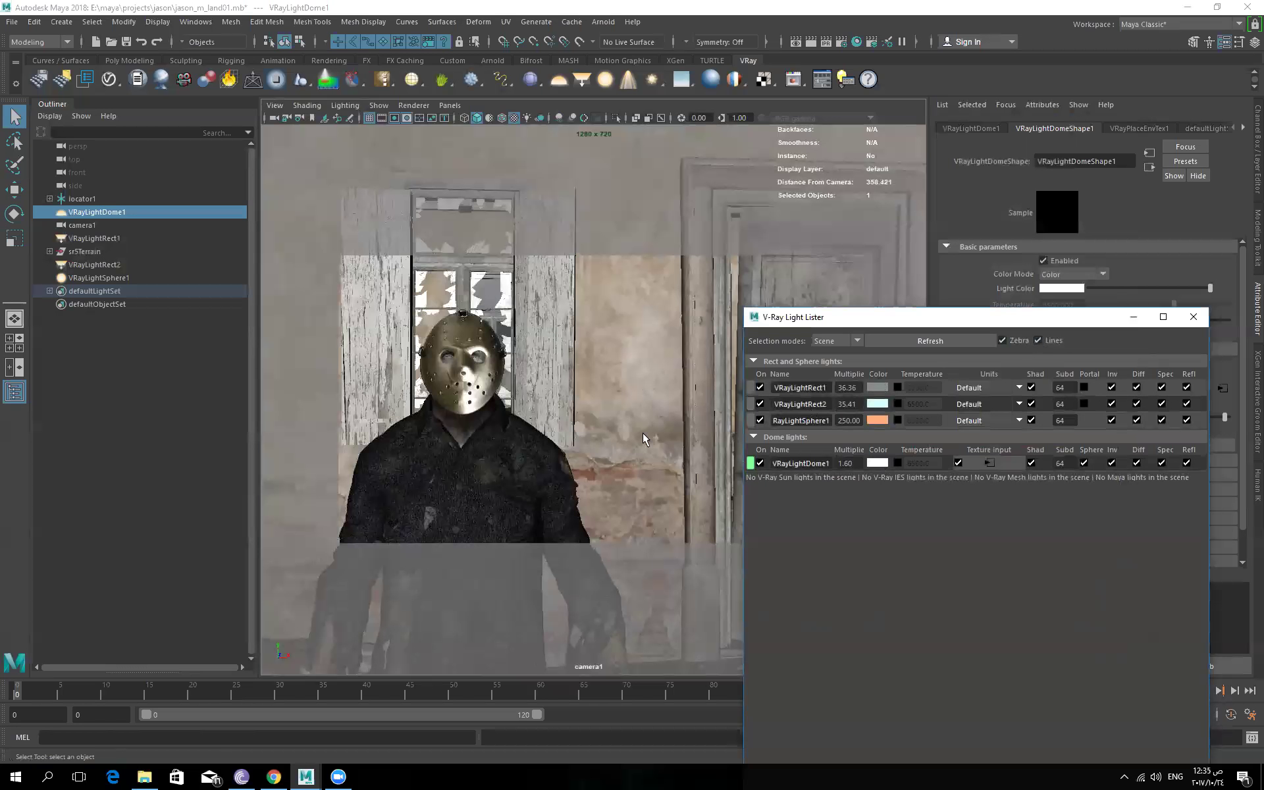
scroll(584, 425, down, 4)
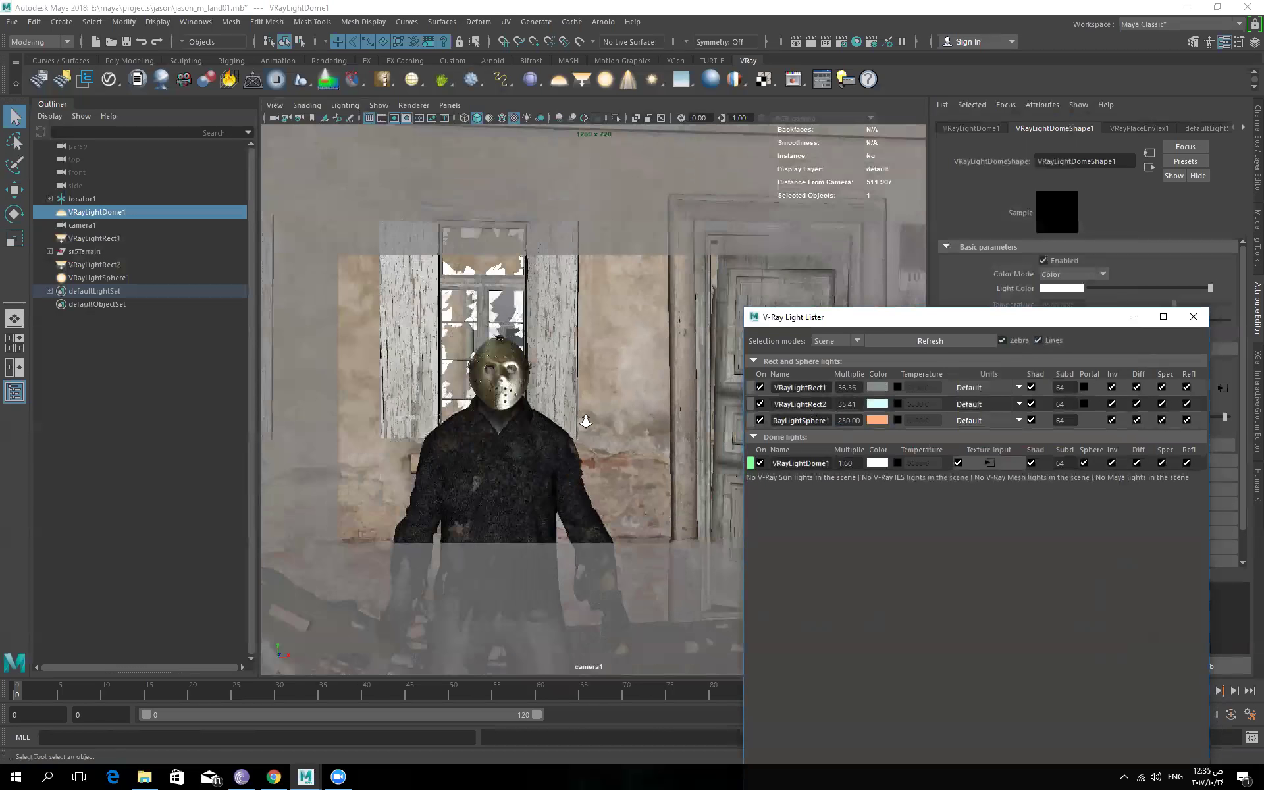
scroll(584, 424, up, 3)
drag(556, 428, 593, 370)
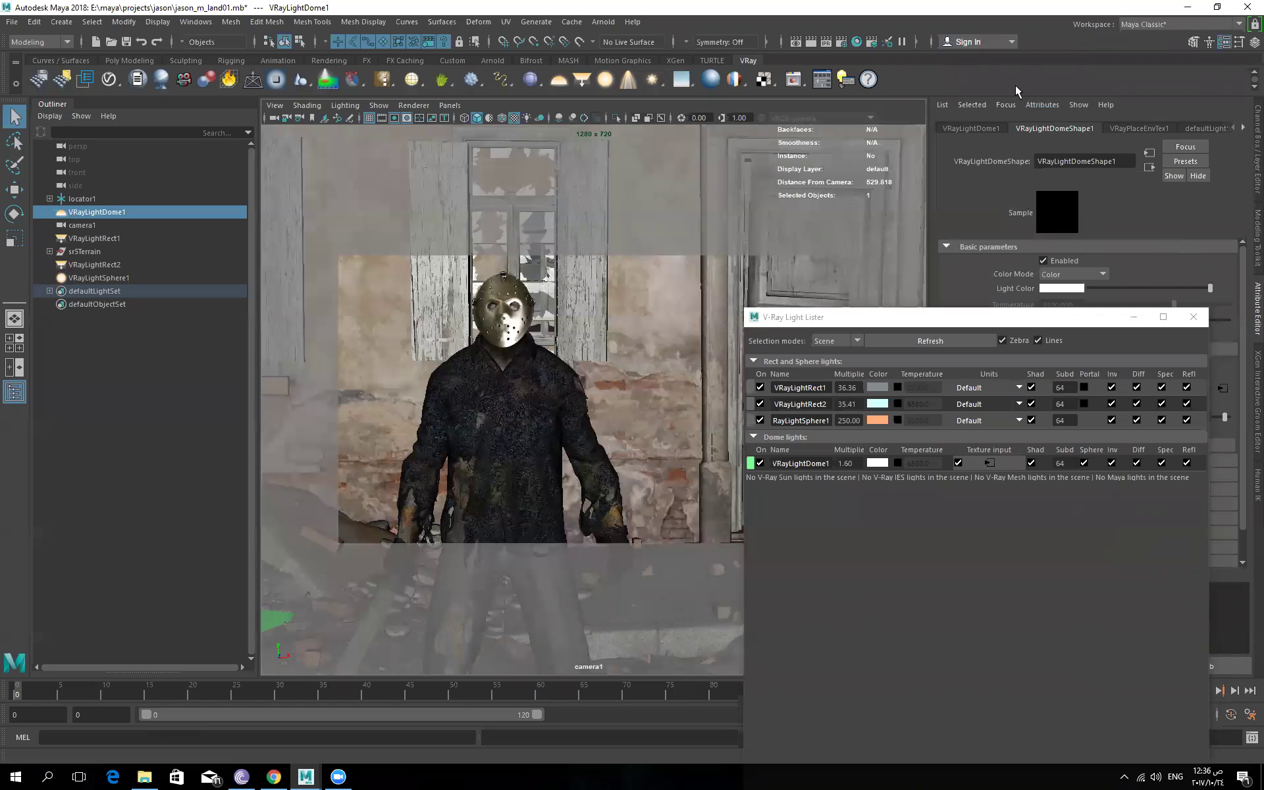
Minimize Maya, launch Adobe After Effects CC 2017 and dismiss its start screen.
click(1187, 7)
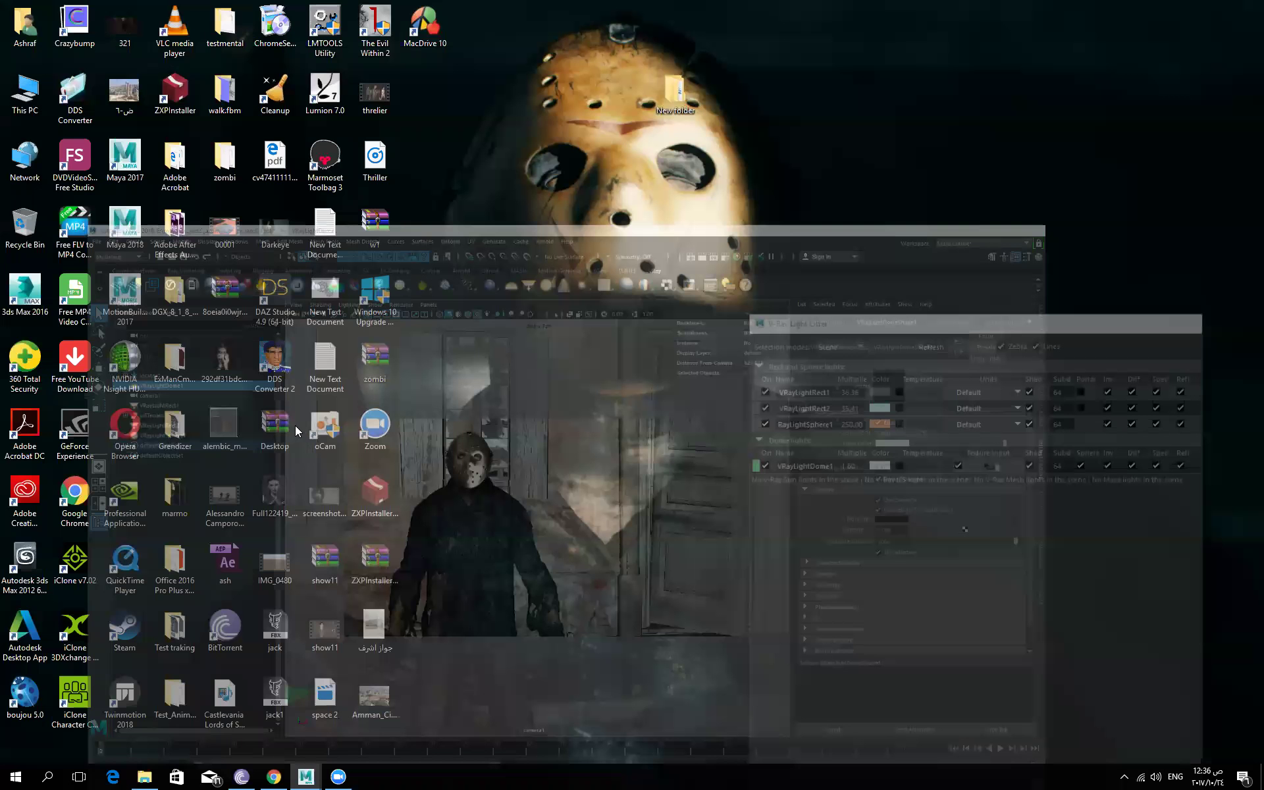
key(super+s)
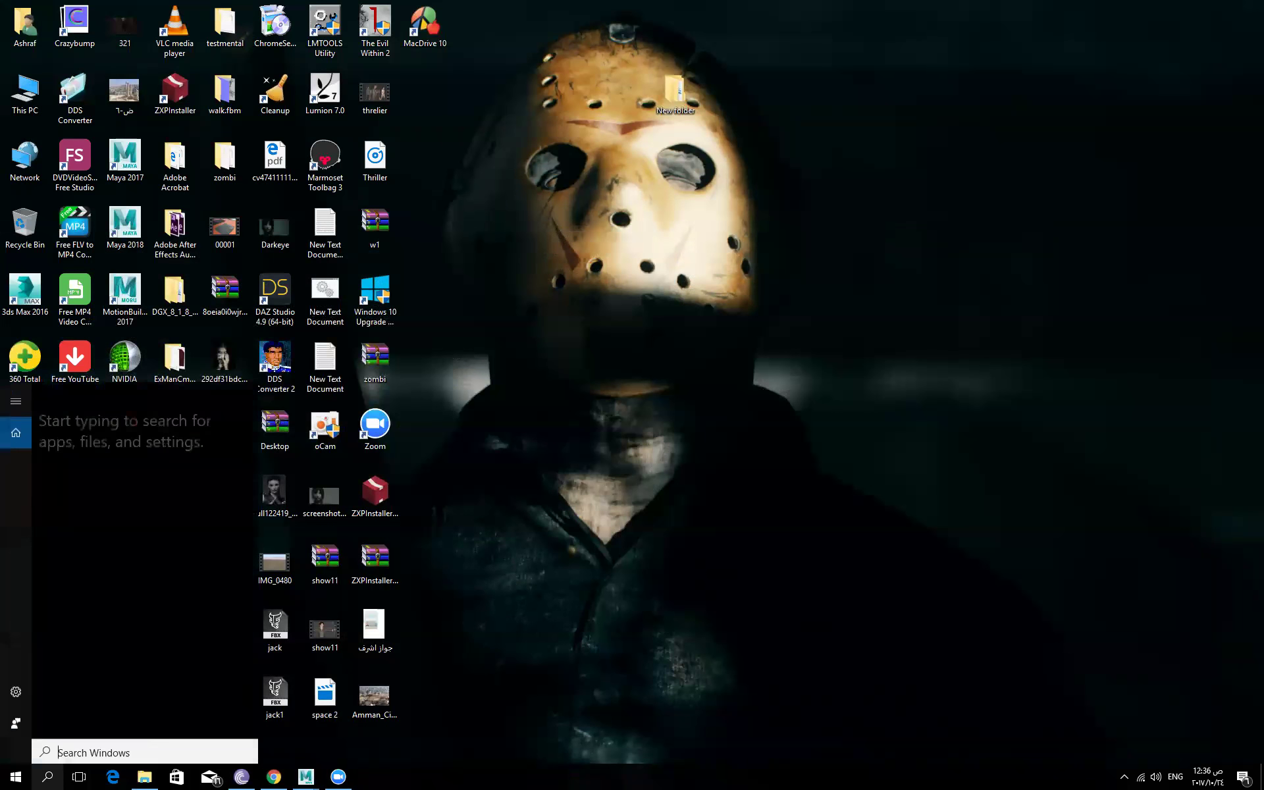
text(a)
click(90, 457)
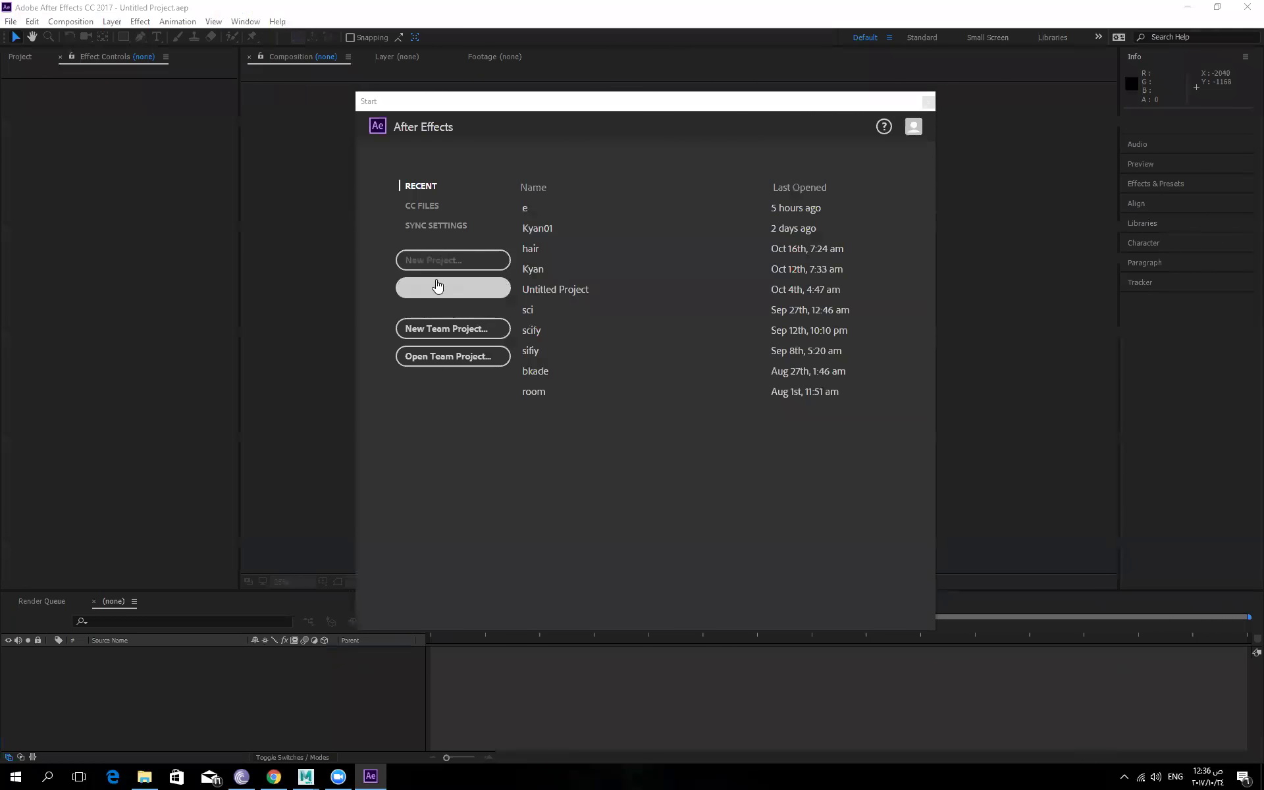
click(928, 102)
click(60, 202)
Create a new custom composition, entering a width of 1280 px and a height of 720 px.
click(71, 21)
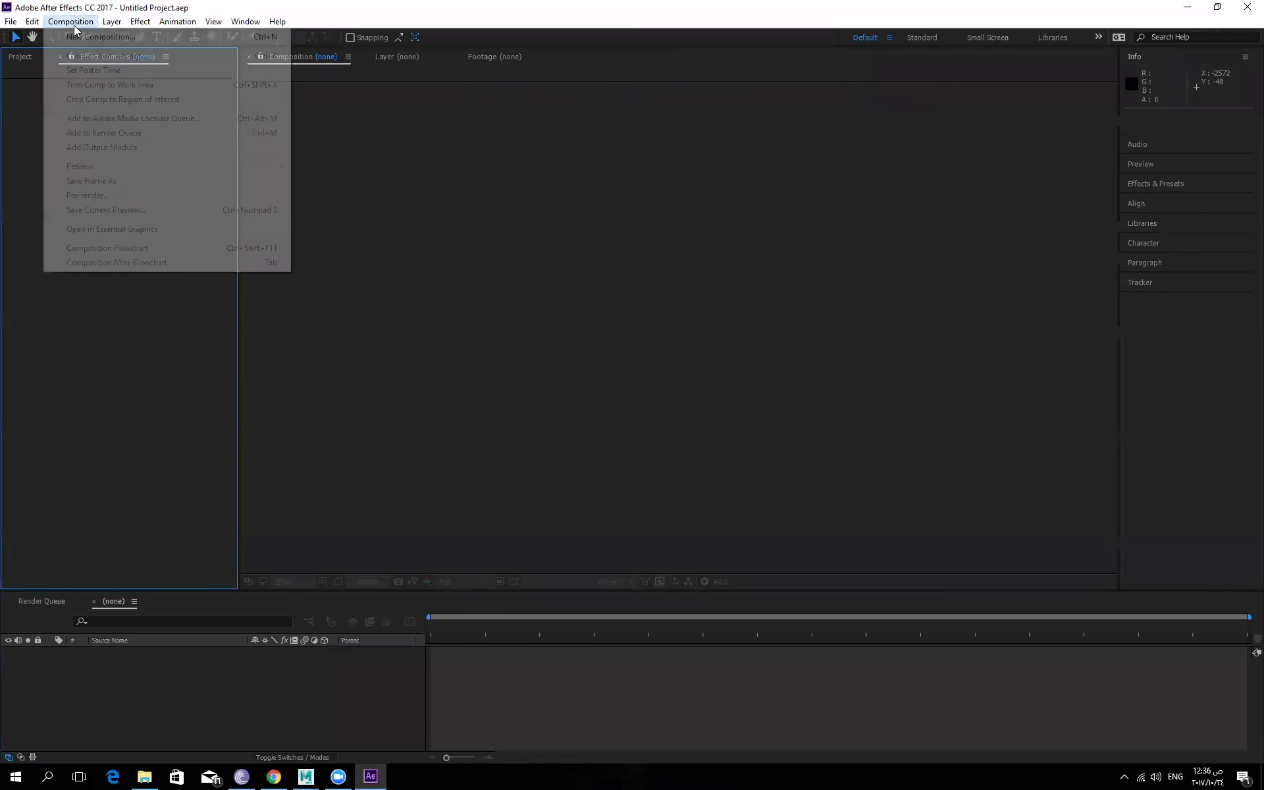
click(96, 38)
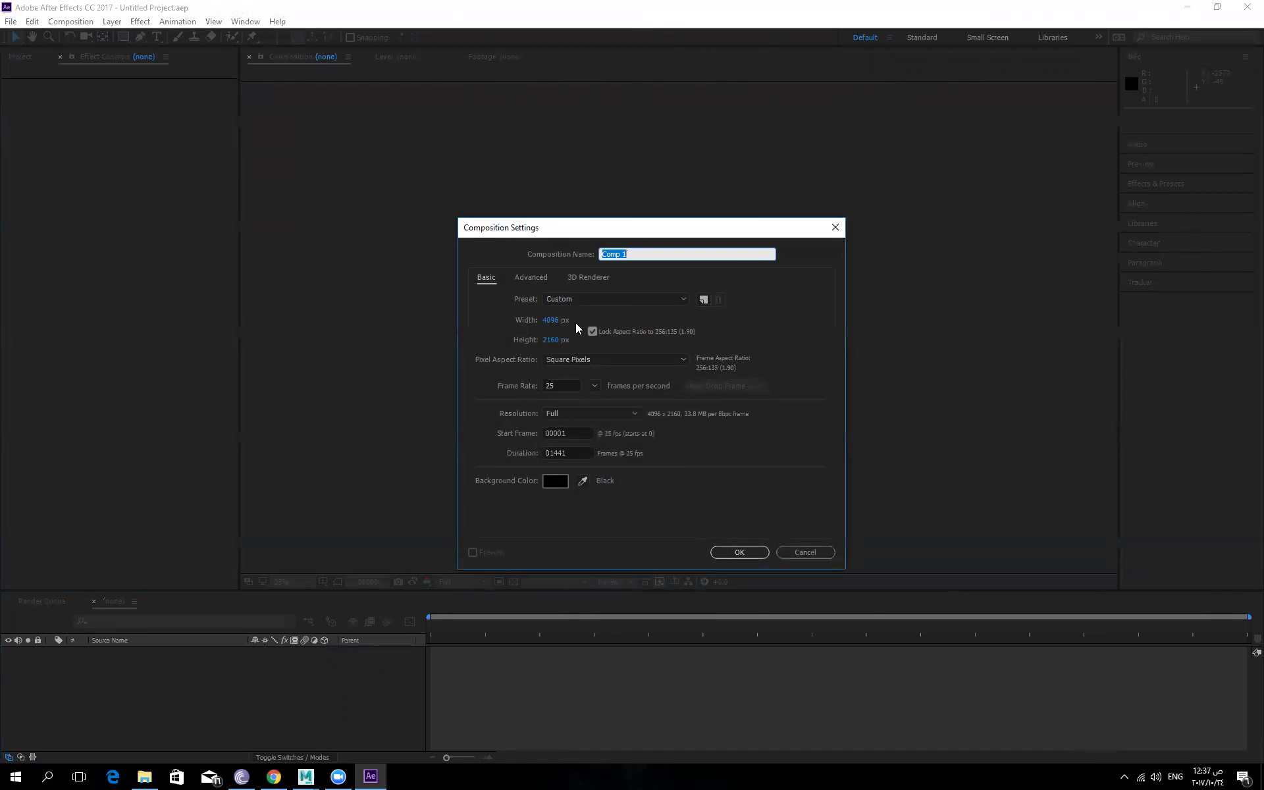
click(572, 300)
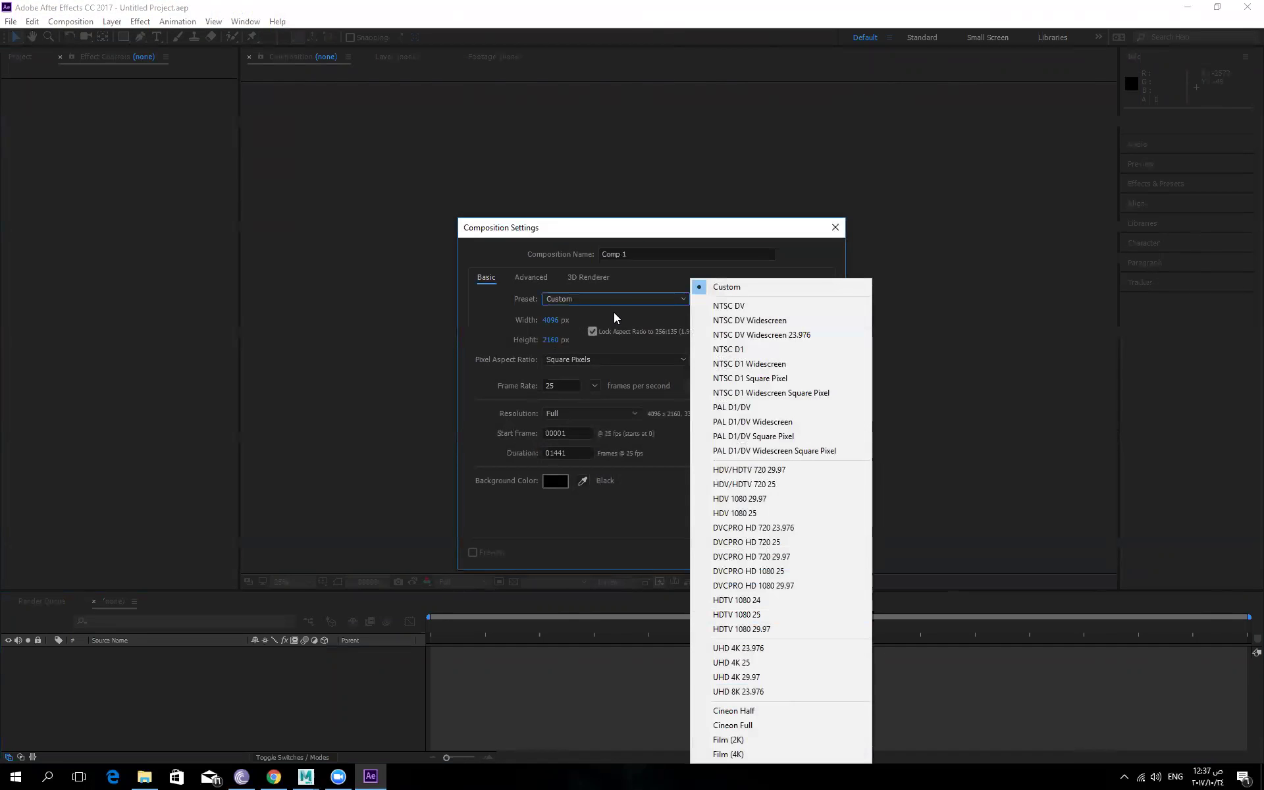
click(550, 320)
text(1280)
key(Tab)
text(720)
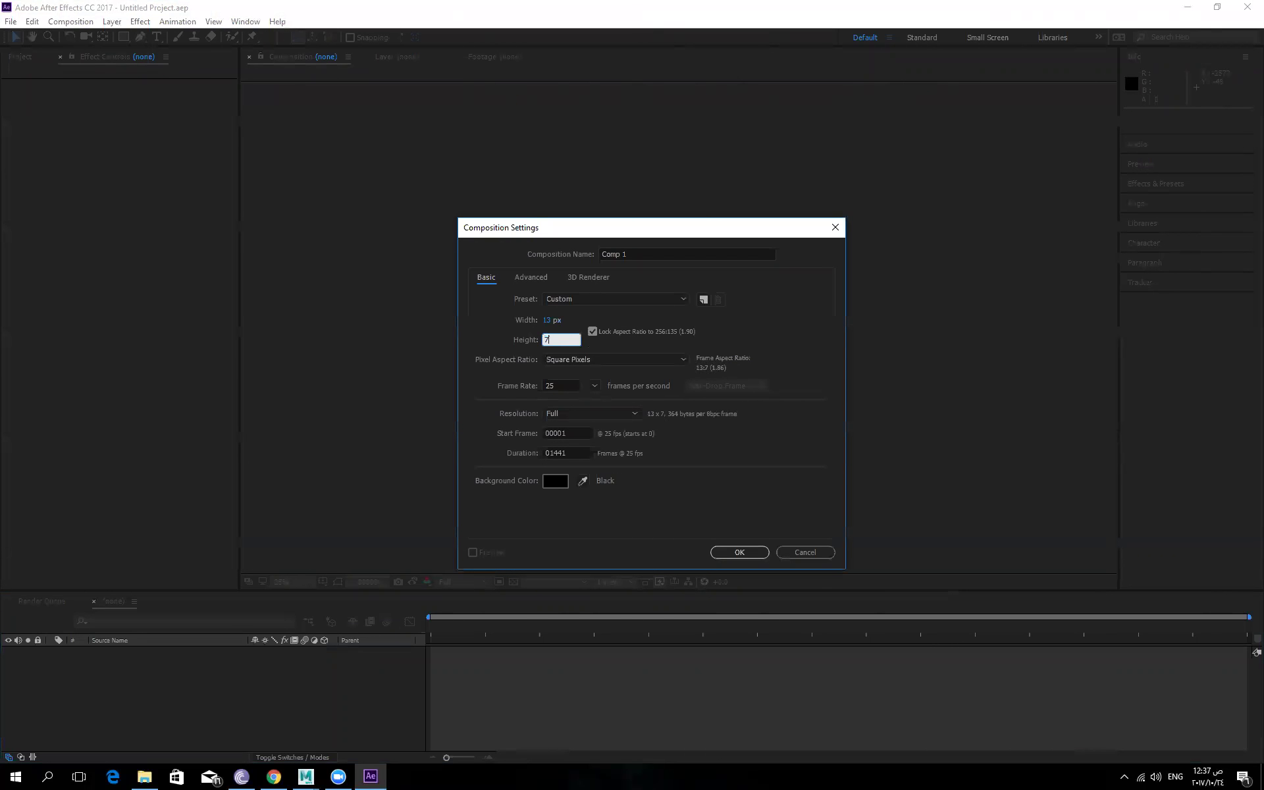
key(Return)
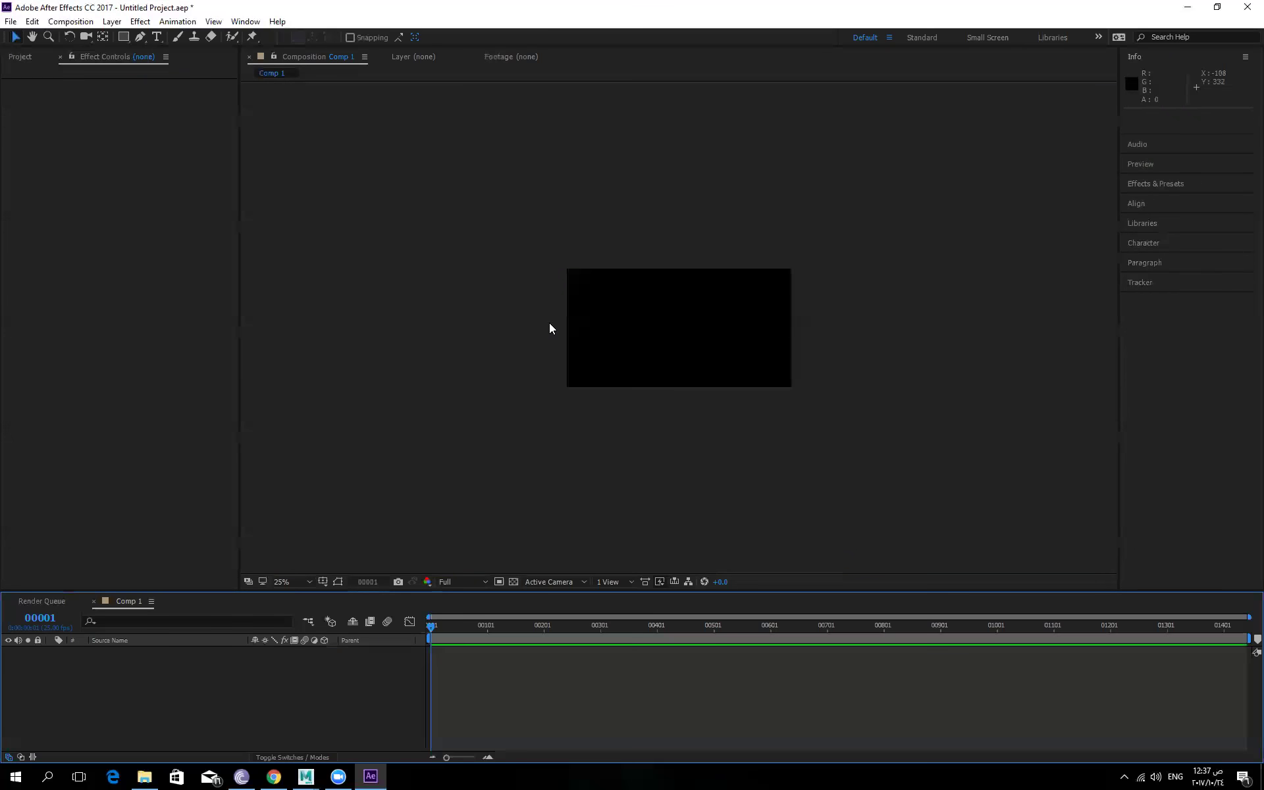
scroll(672, 433, up, 4)
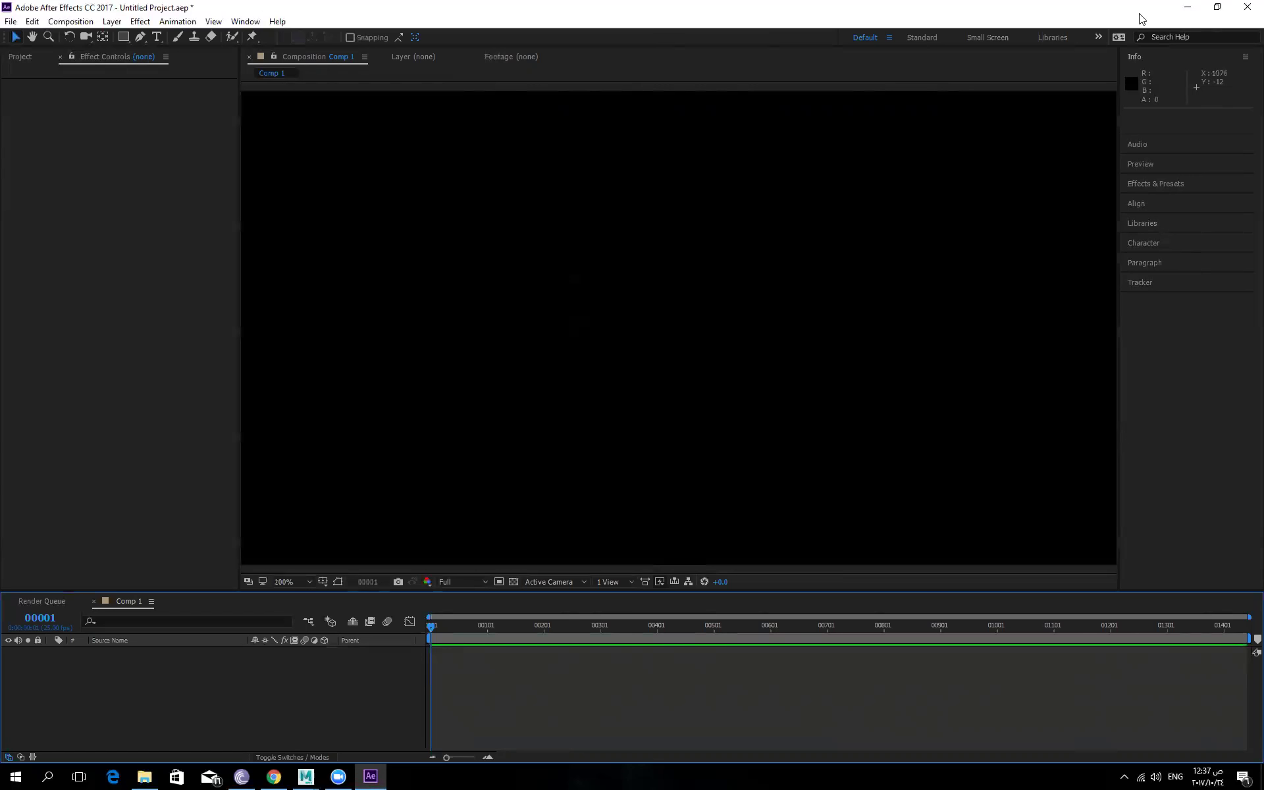
View the Darkeye.png image from the desktop, close it and return to After Effects.
key(super+d)
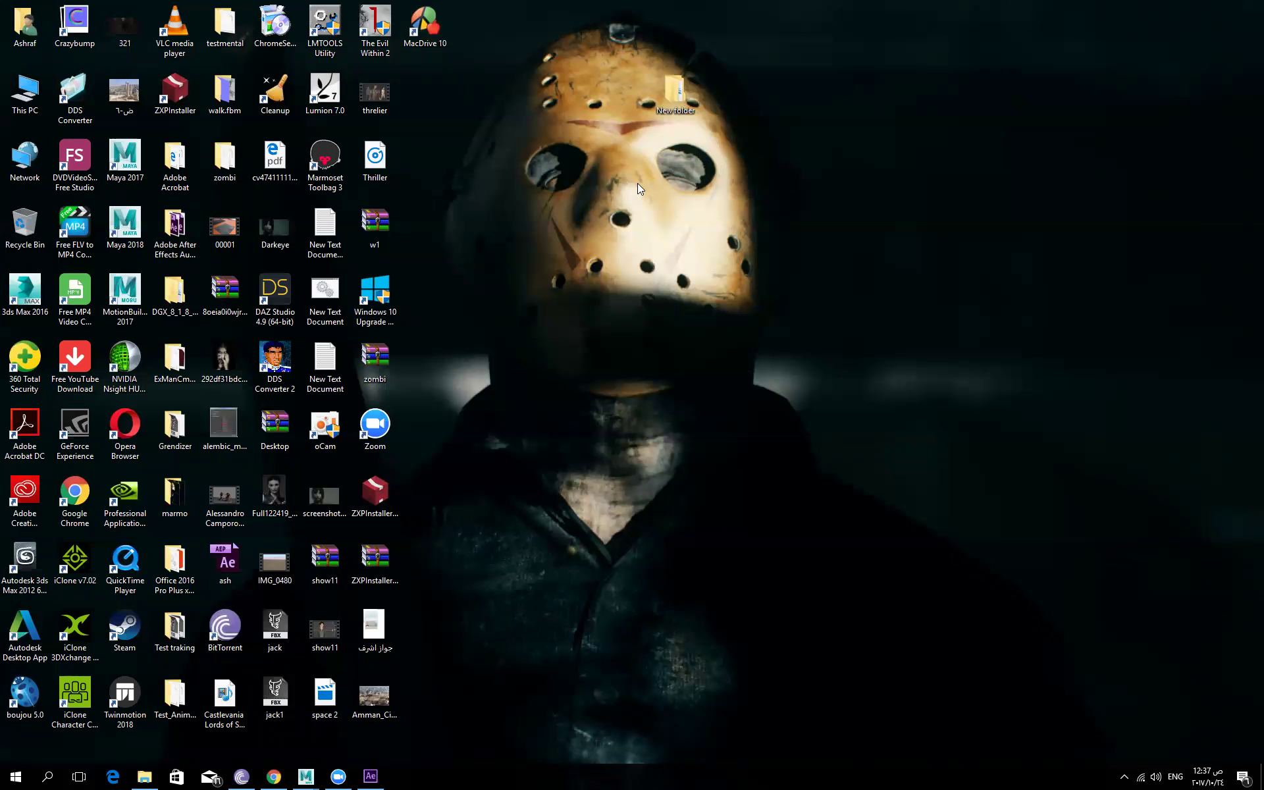
click(273, 227)
key(Return)
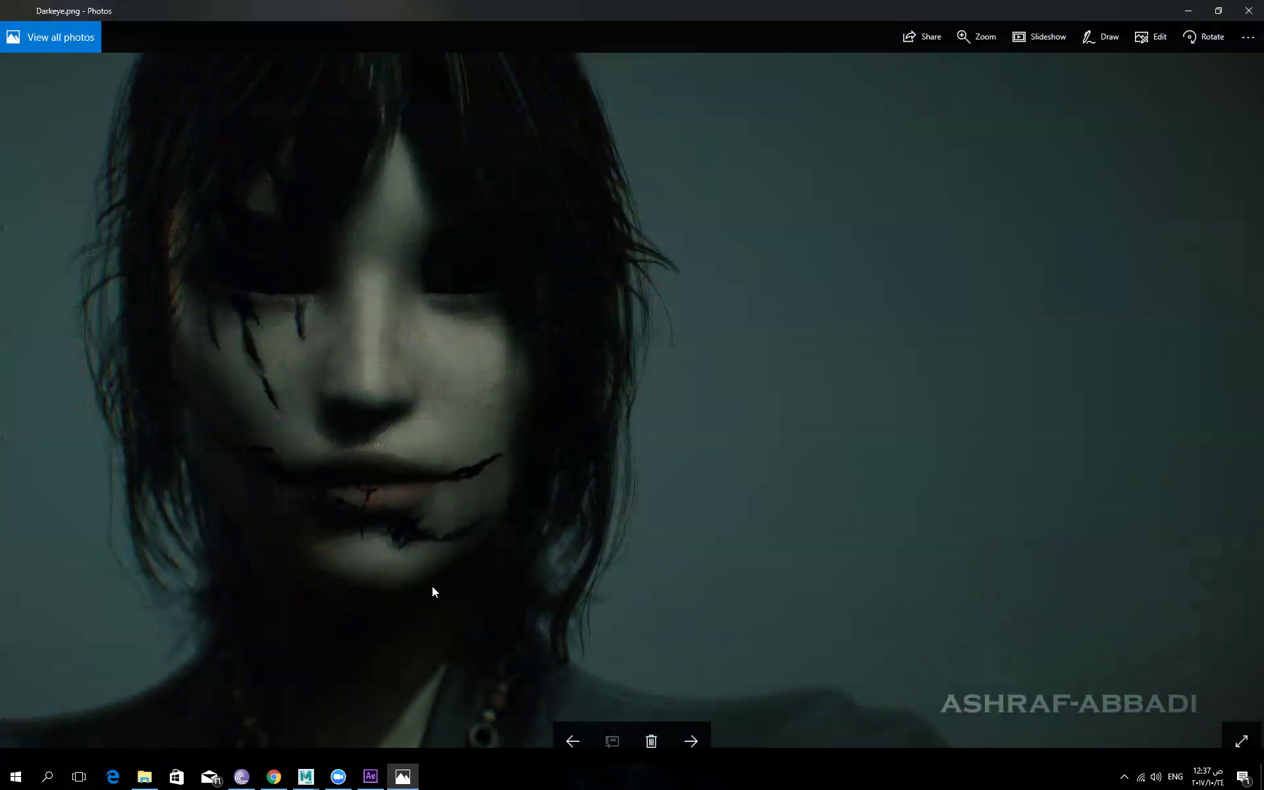
click(1248, 10)
click(371, 776)
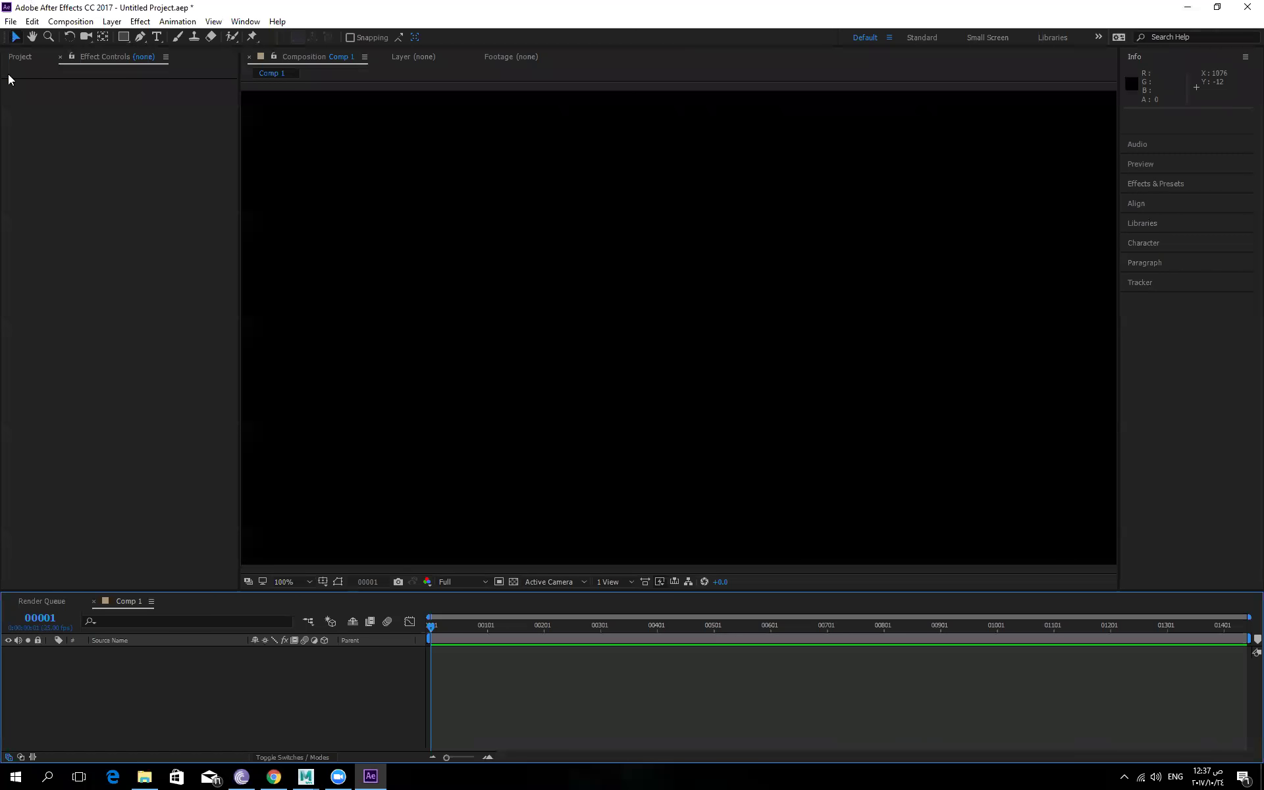
click(140, 21)
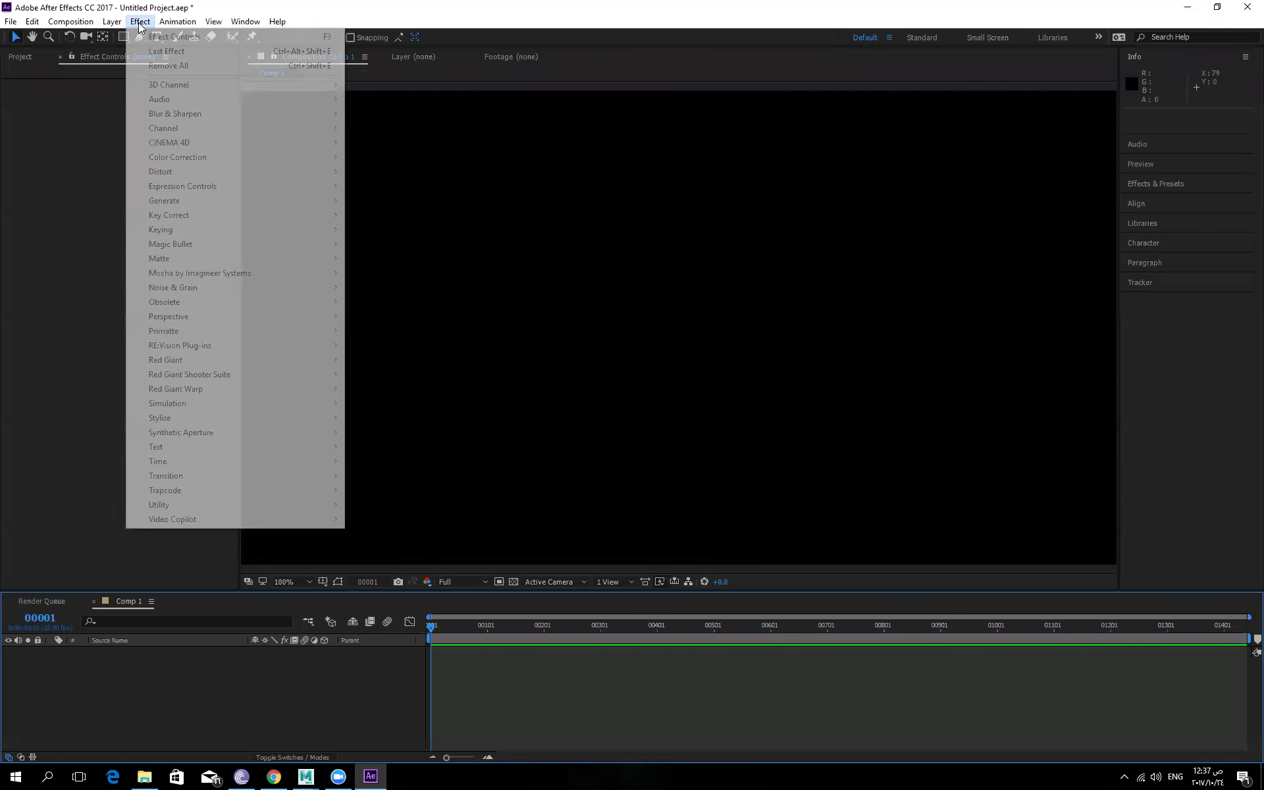
key(Escape)
scroll(646, 417, down, 2)
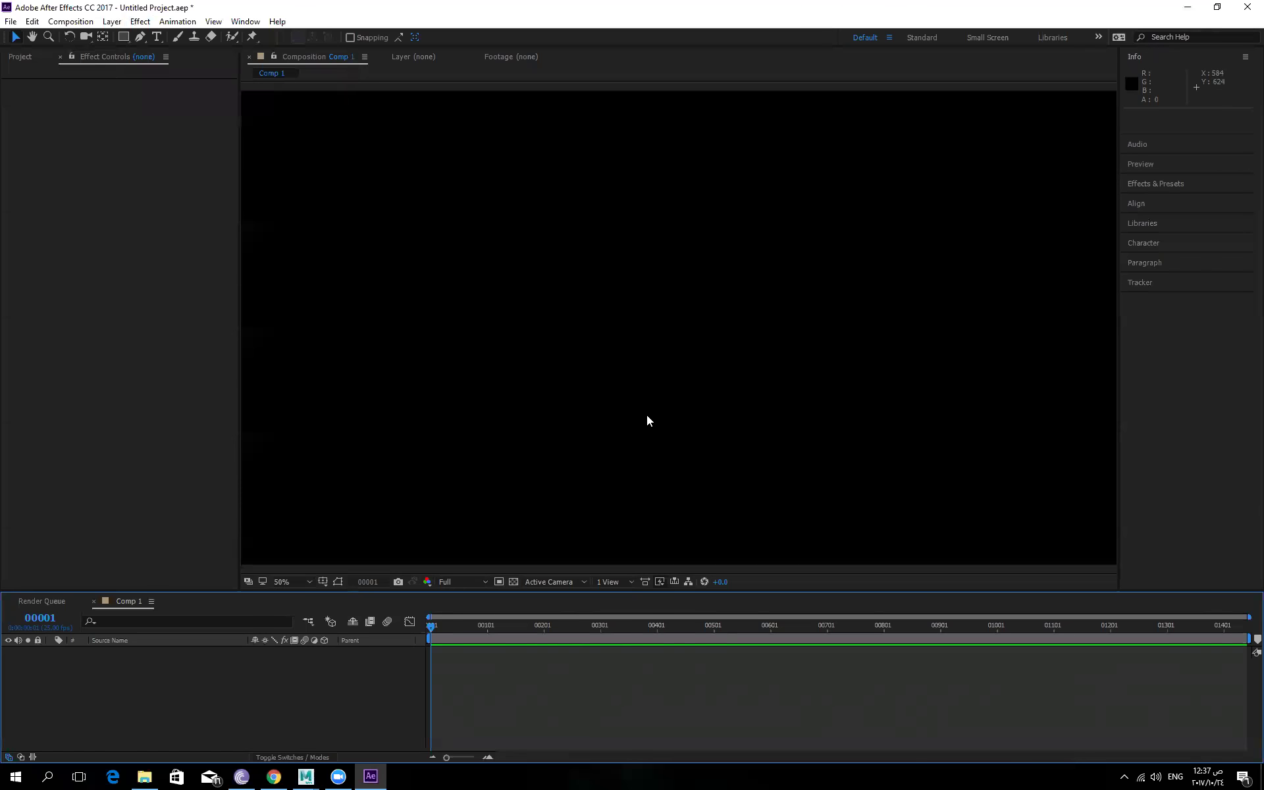
scroll(646, 417, up, 2)
Create a new text layer in the composition with the text "ash".
click(112, 22)
mouse_move(263, 37)
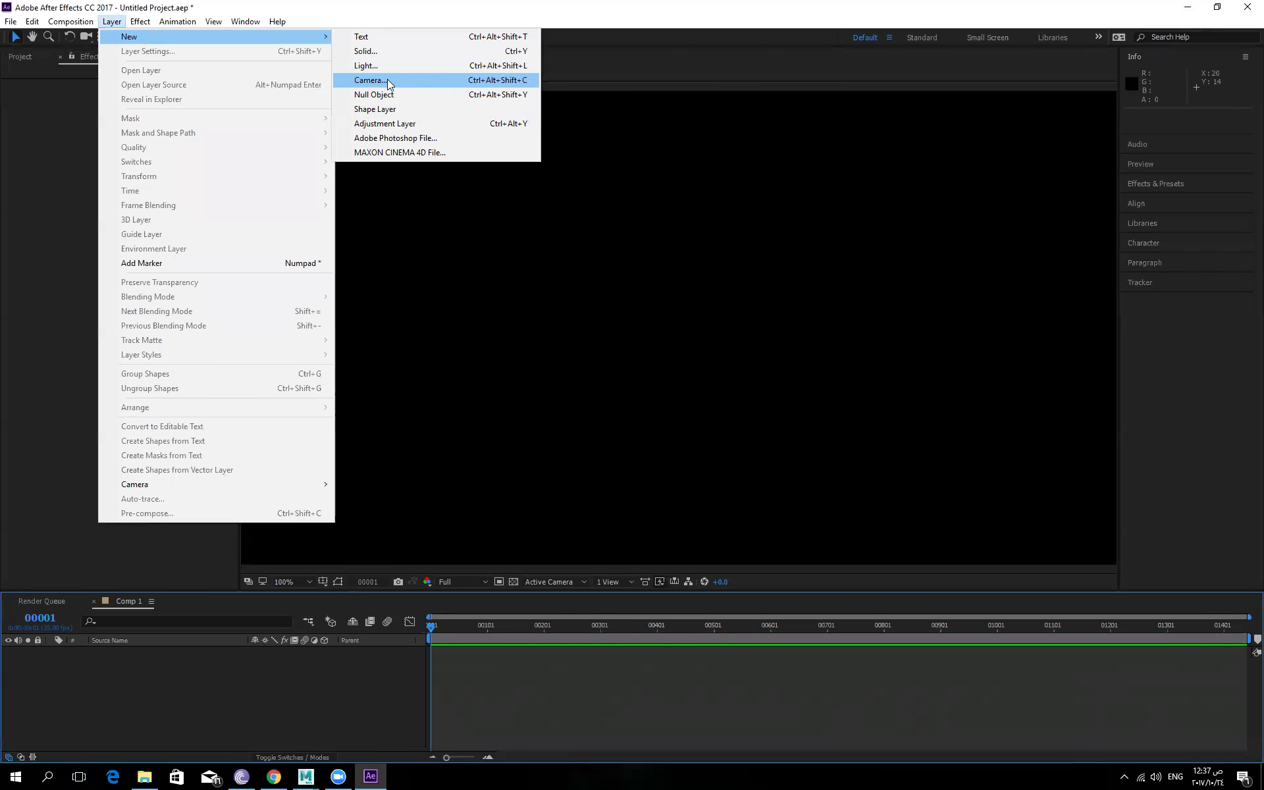
click(373, 38)
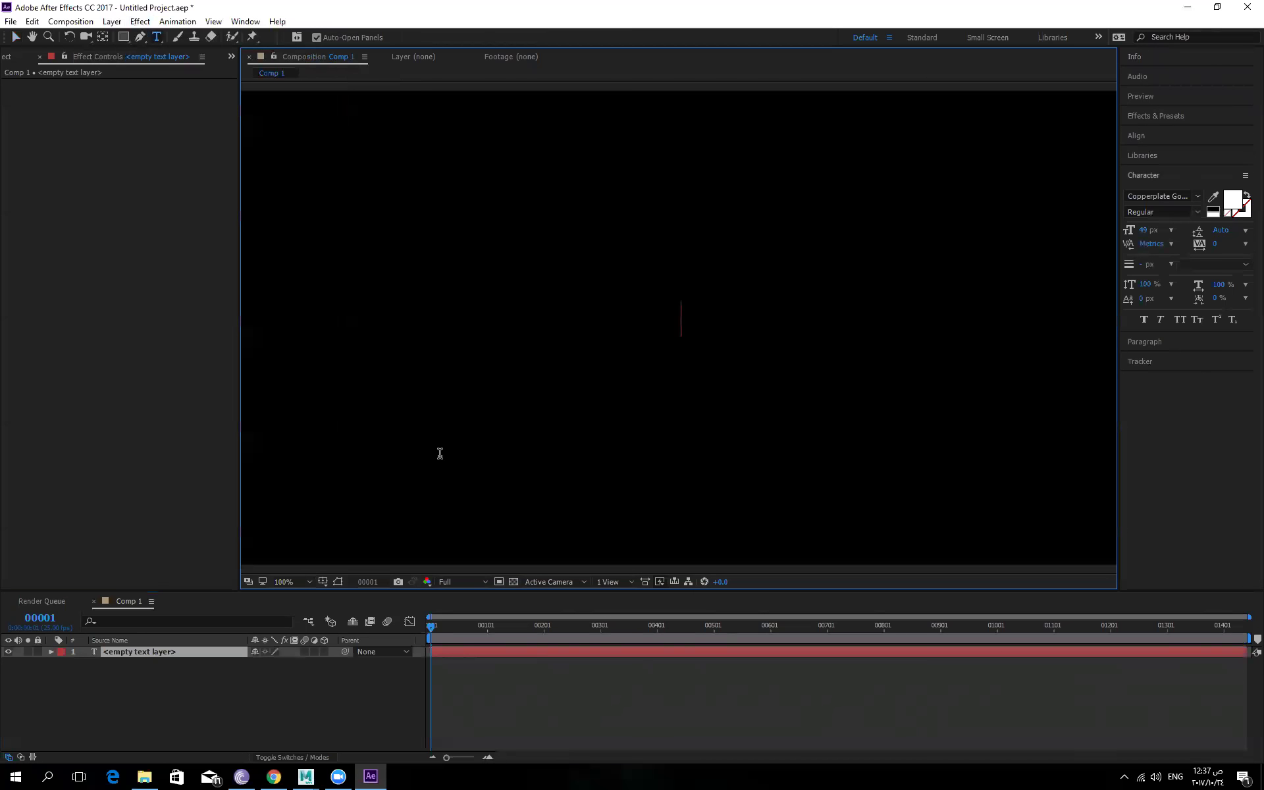
text(ash)
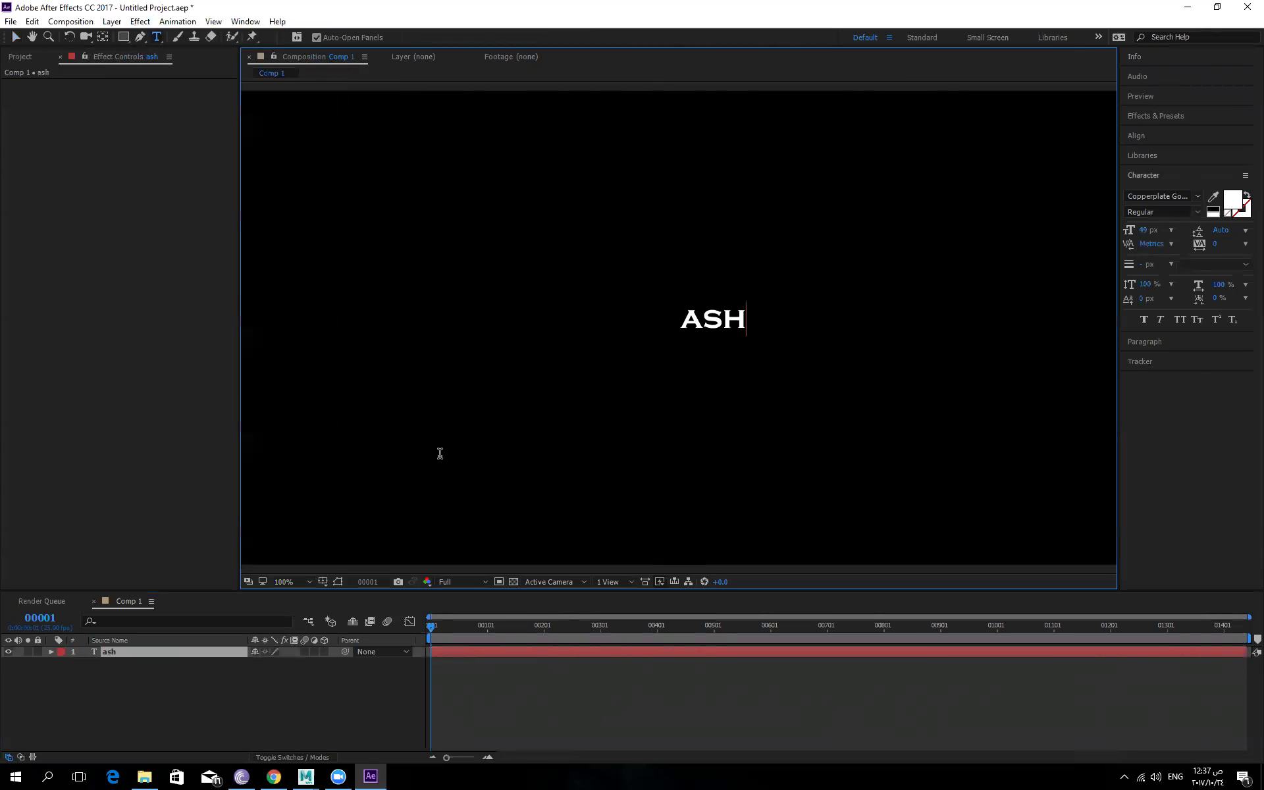
key(KP_Enter)
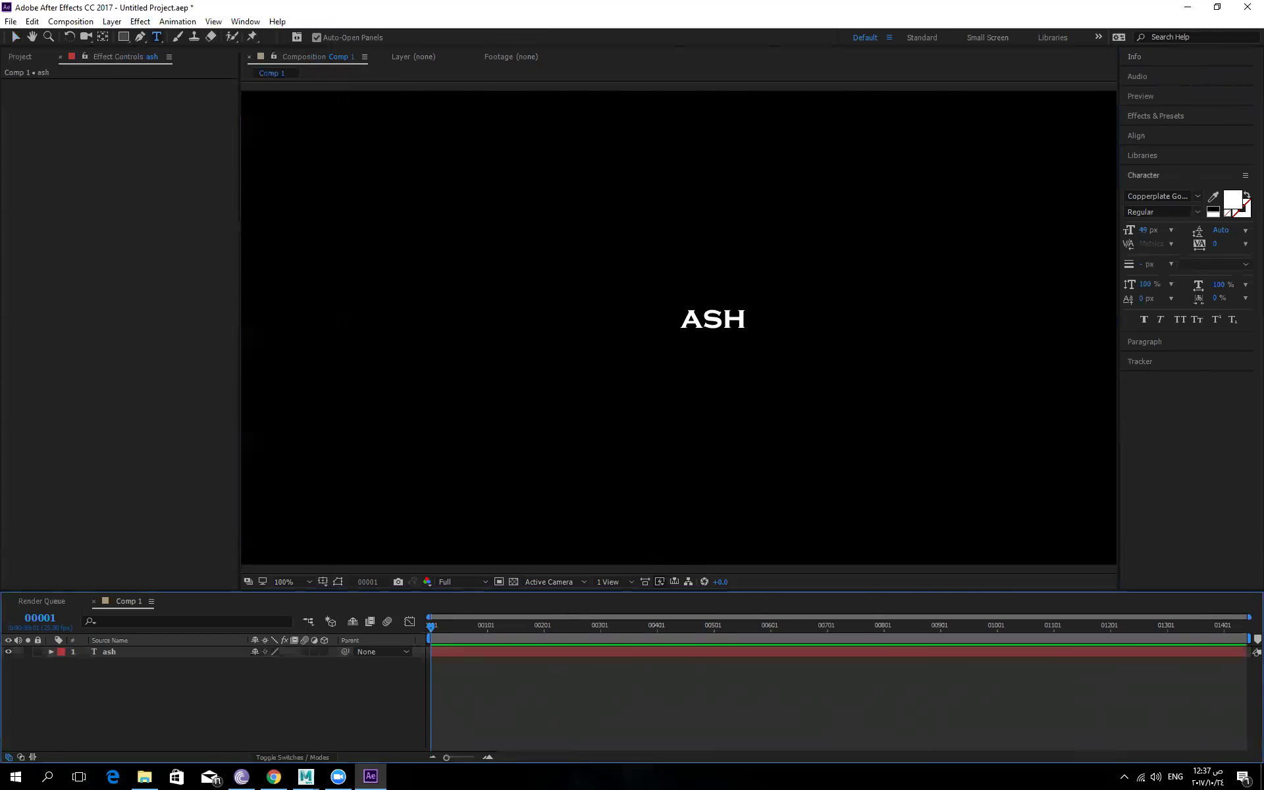
Set the text's font size to 100 px and move the text to about the middle of the frame.
drag(1140, 226, 1145, 228)
click(1145, 228)
text(100)
key(Return)
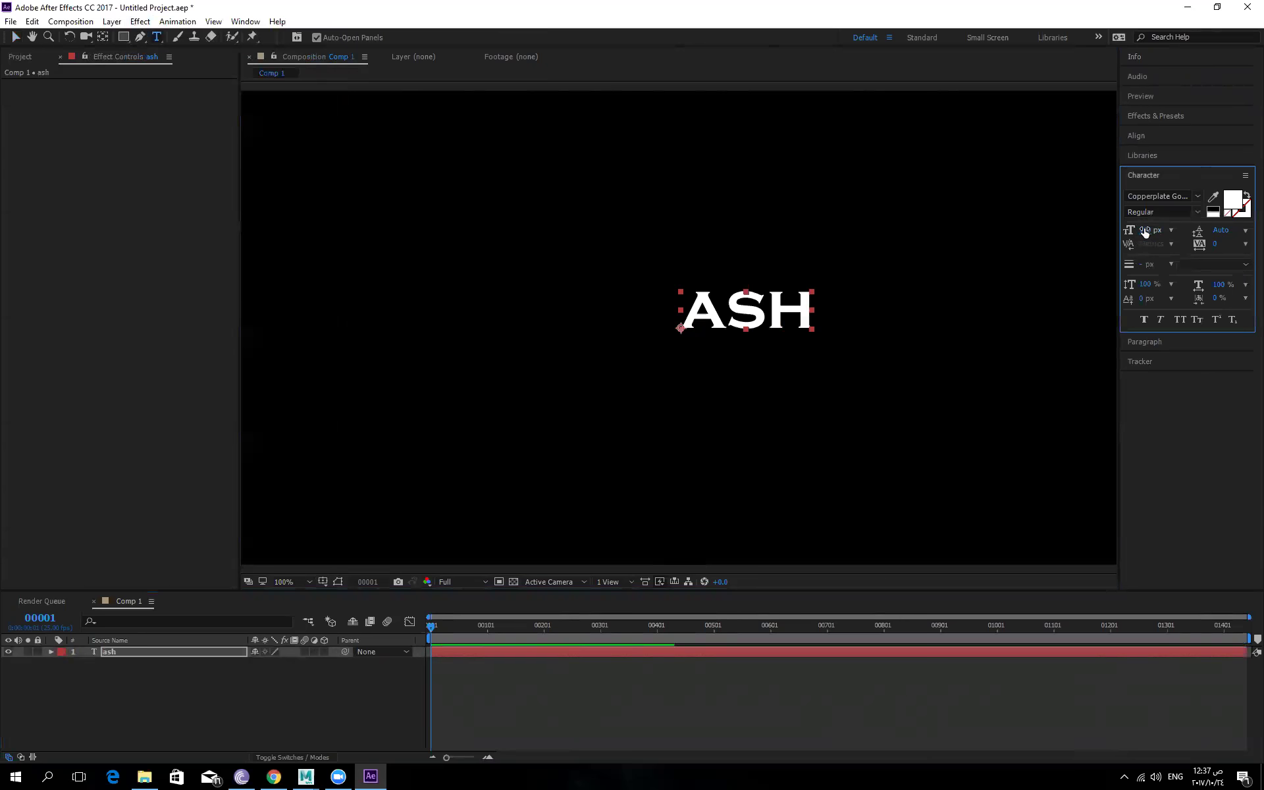
click(15, 37)
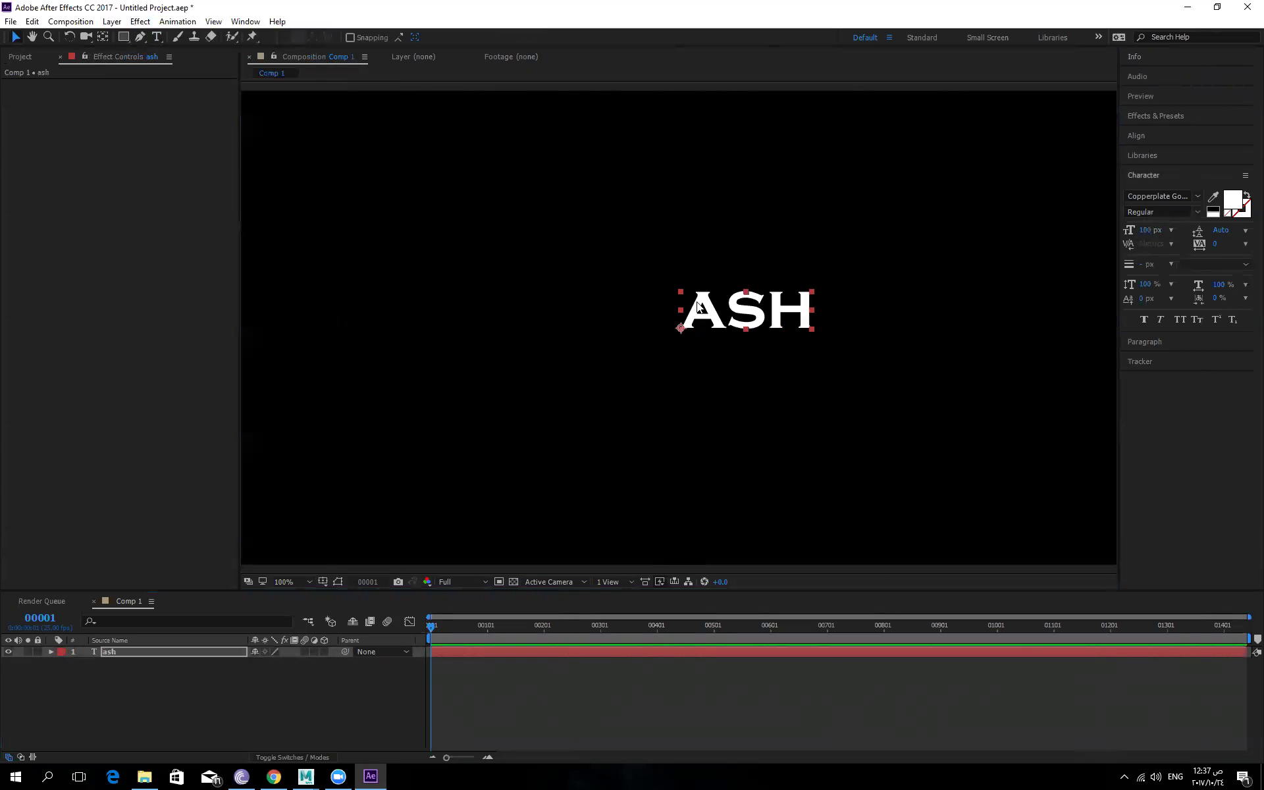
drag(752, 312, 657, 331)
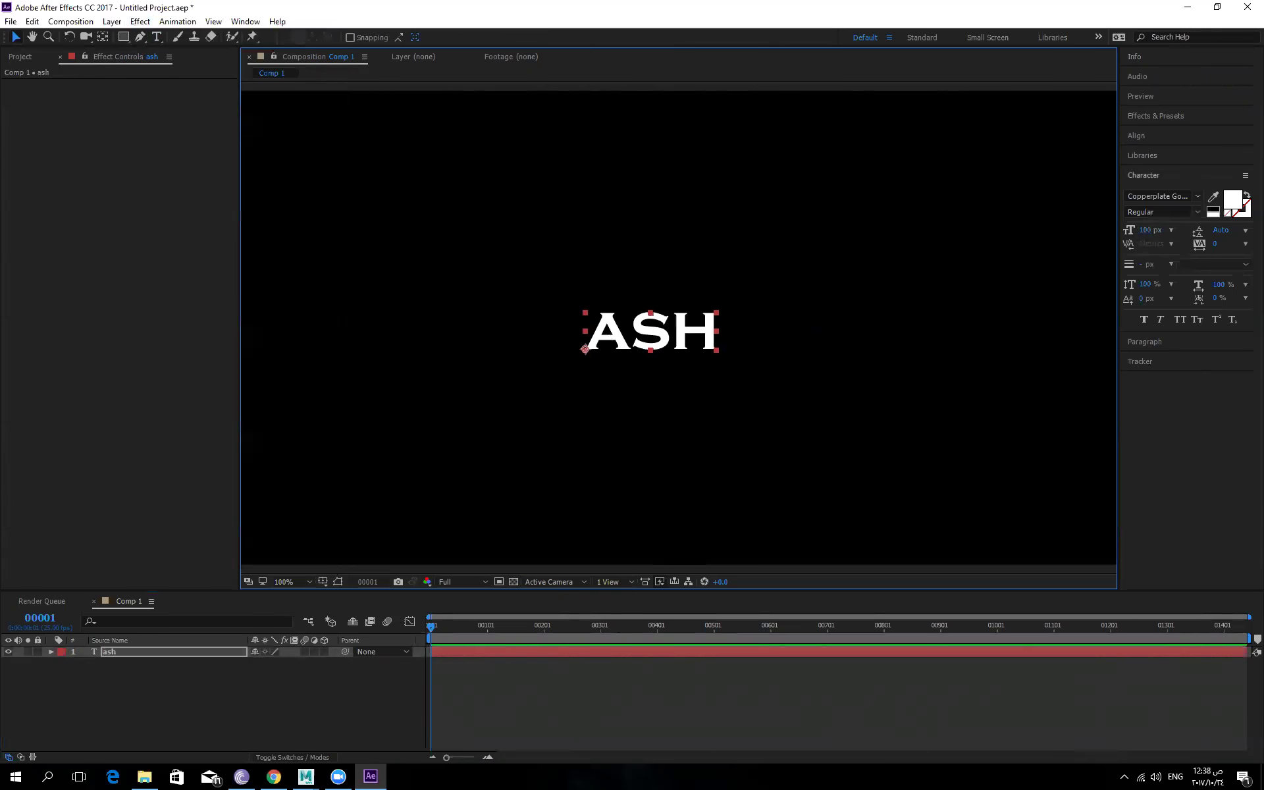
click(283, 607)
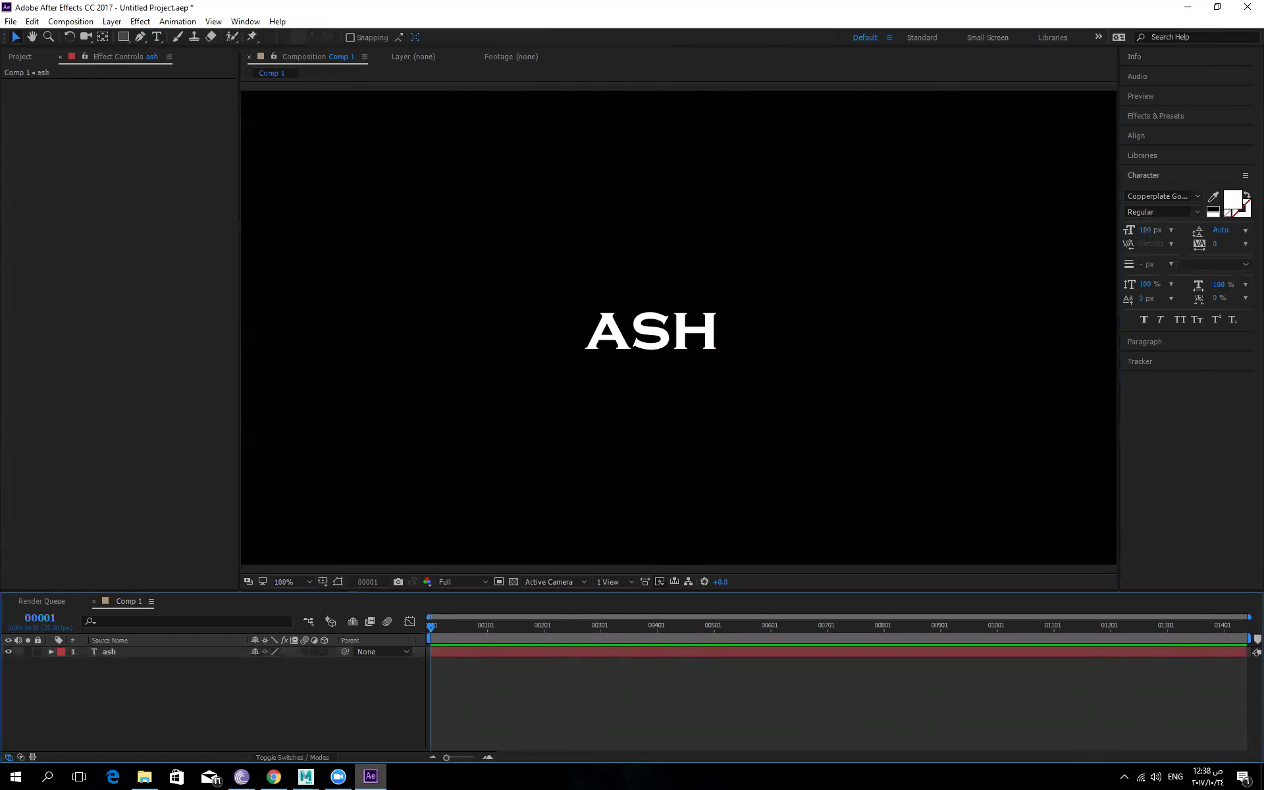
Switch to Maya, look over the character render in the V-Ray frame buffer and the scene, and return to After Effects.
mouse_move(305, 776)
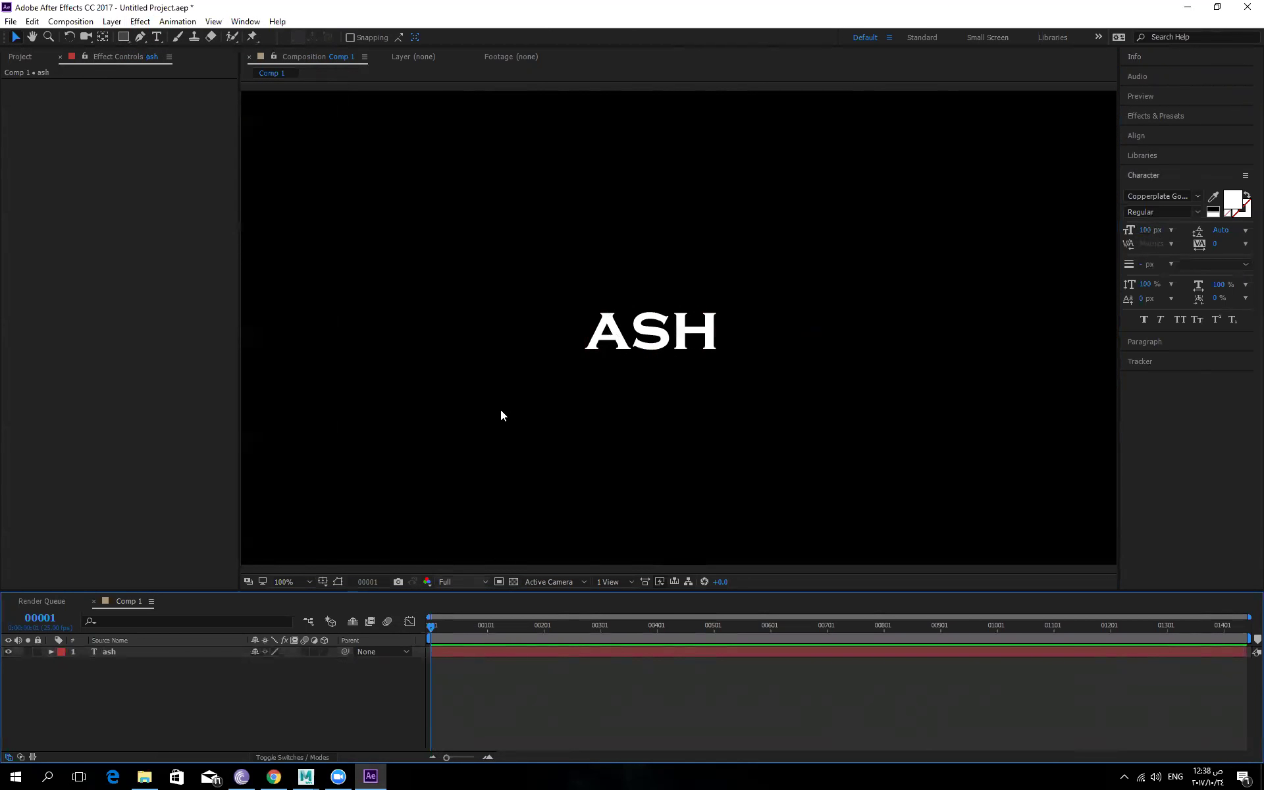
click(305, 777)
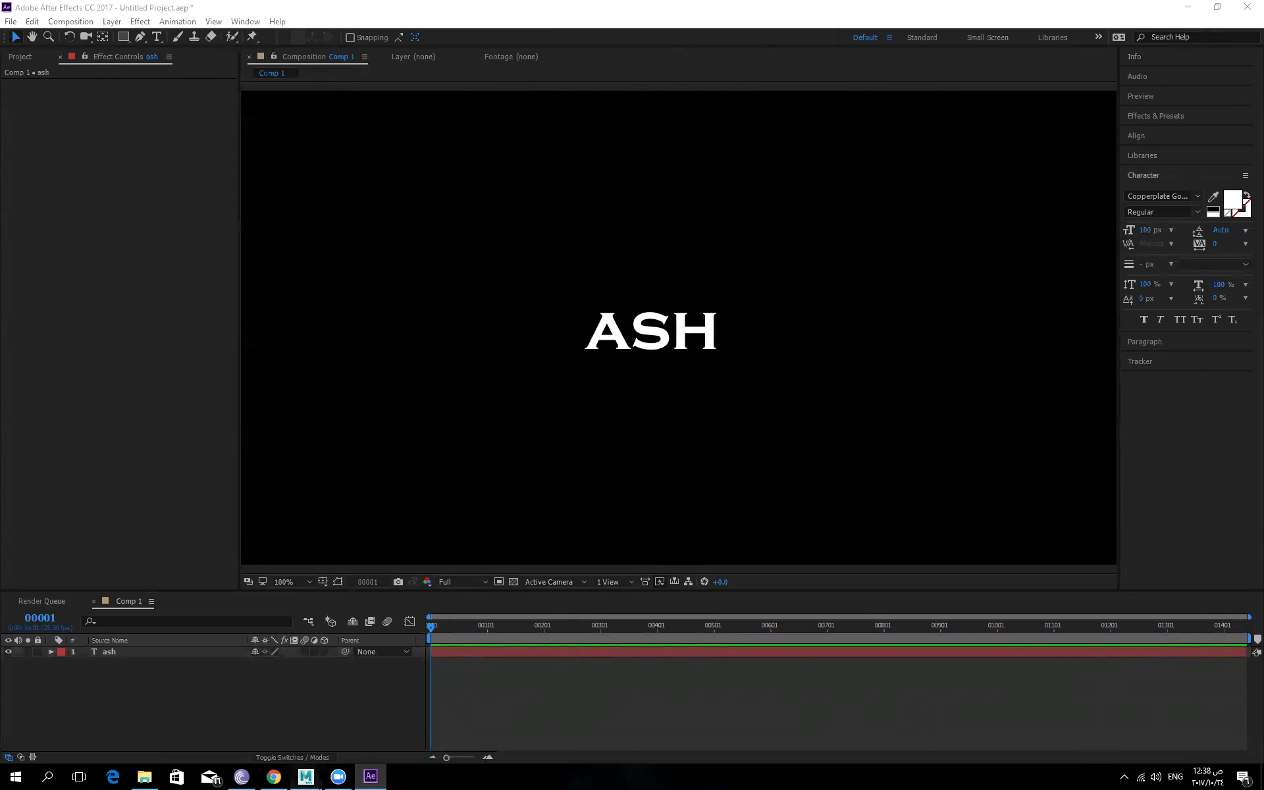
mouse_move(376, 718)
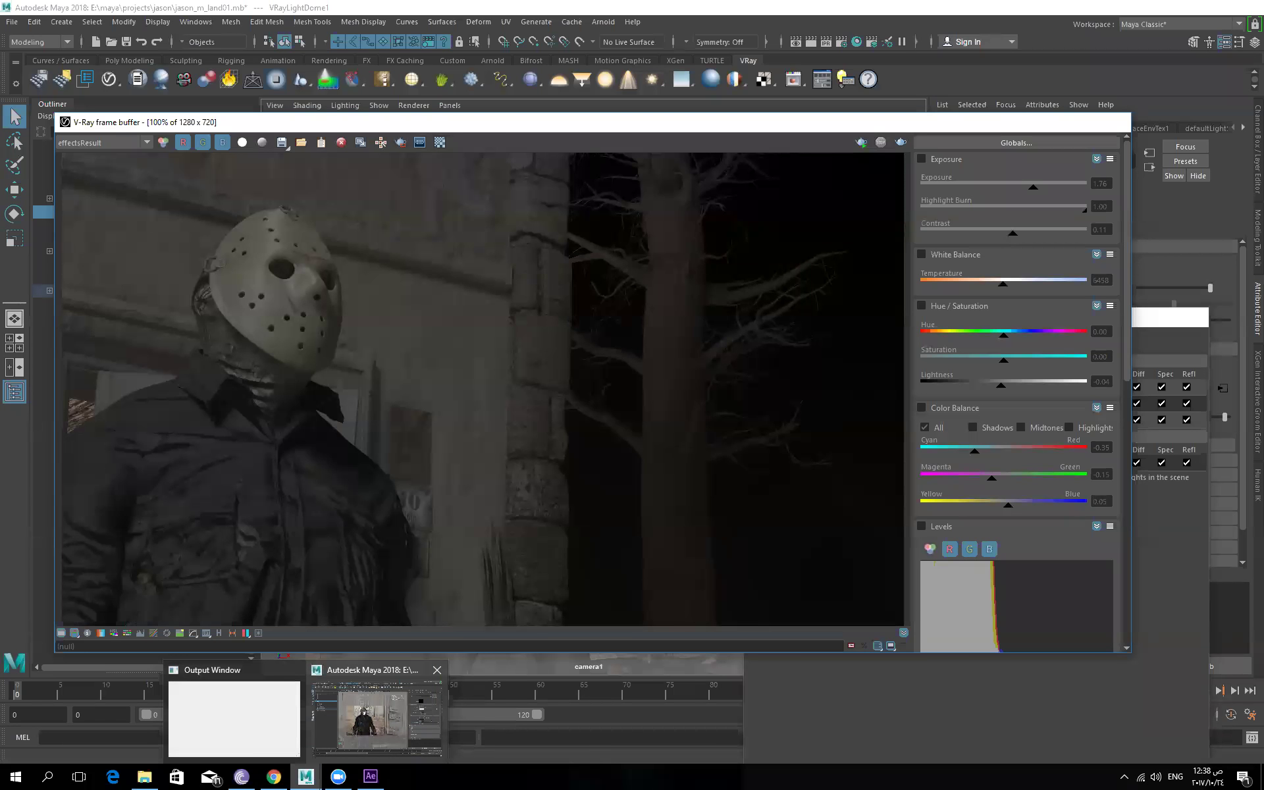
click(375, 717)
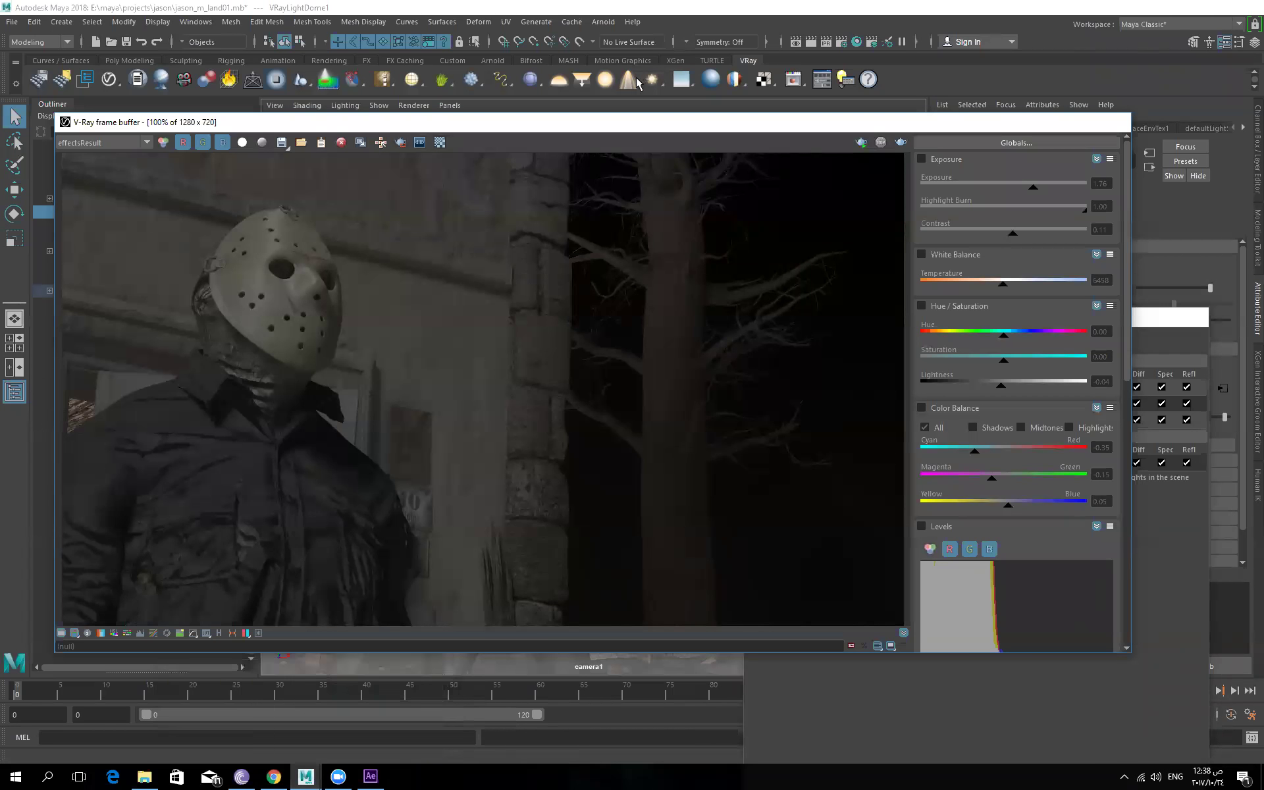
click(628, 92)
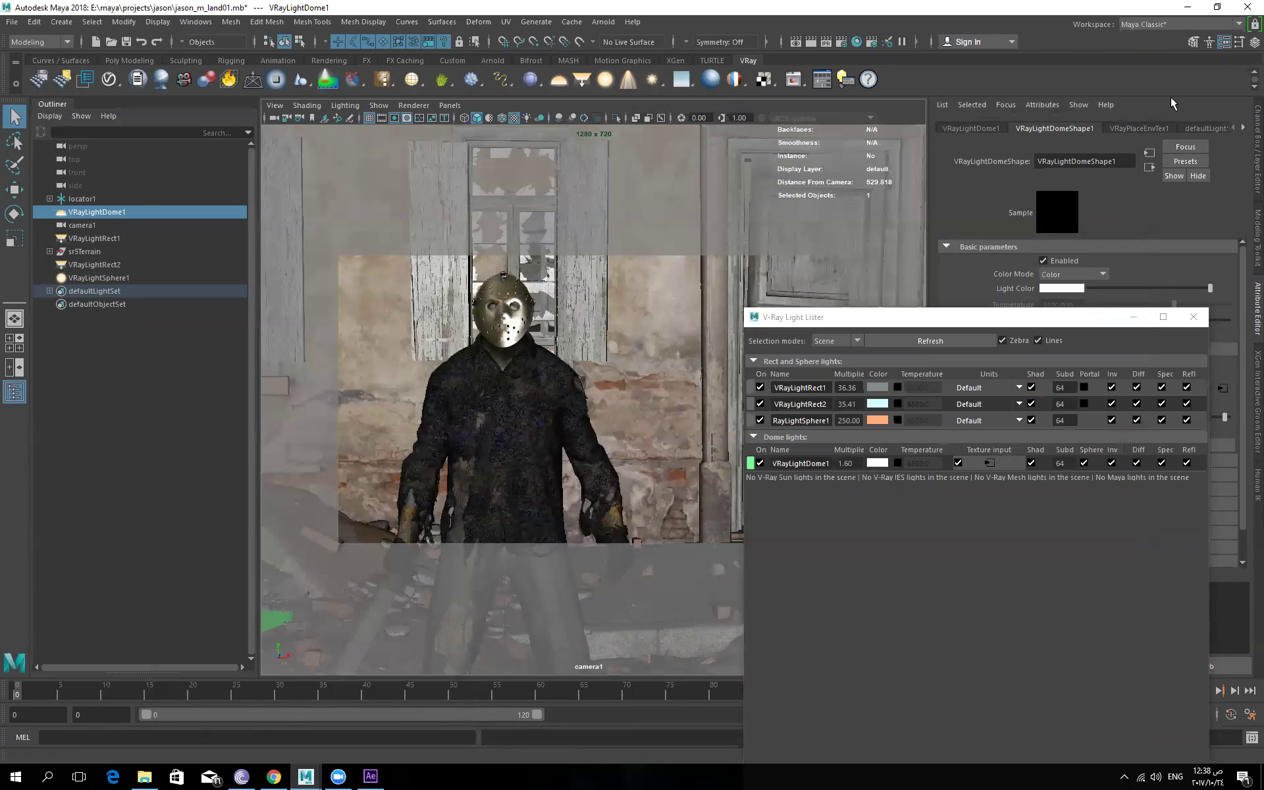
click(1189, 10)
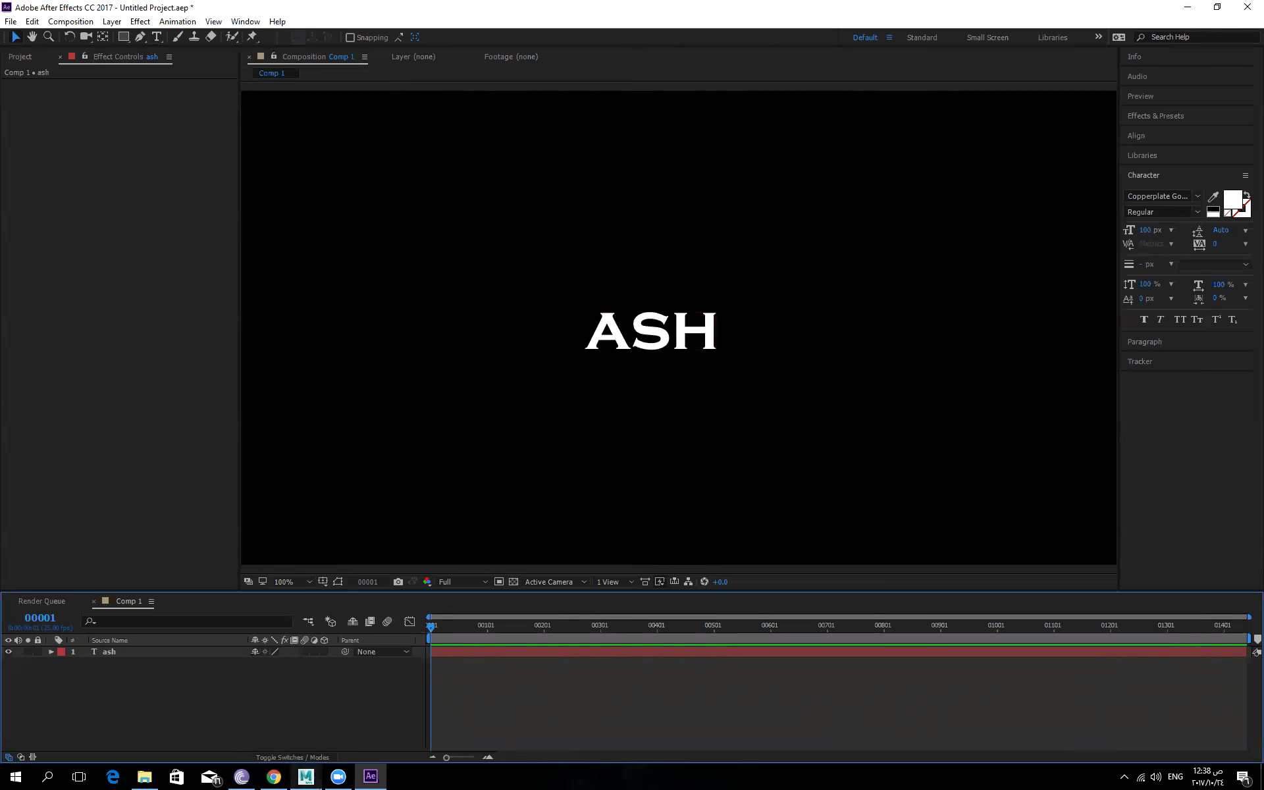
Apply the Trapcode Shine effect to the ash text layer.
click(137, 276)
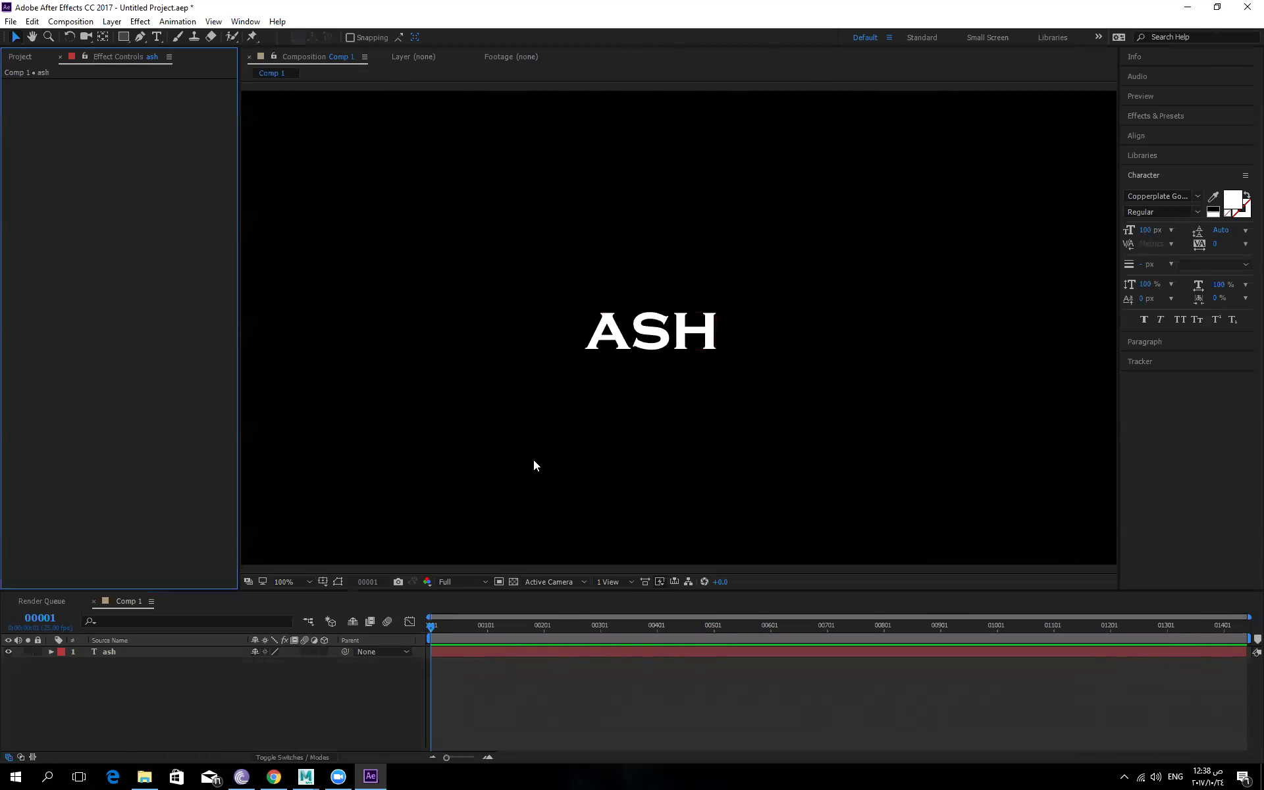
click(140, 21)
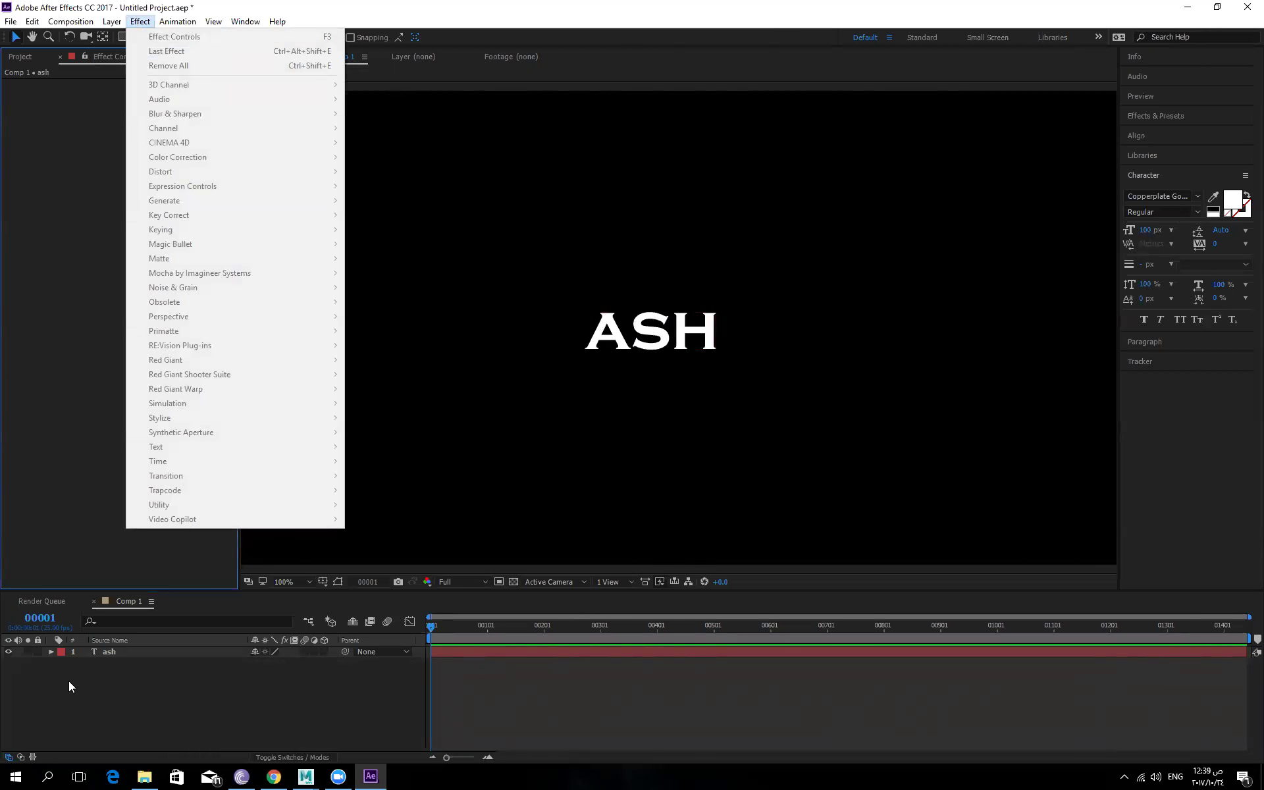
click(144, 656)
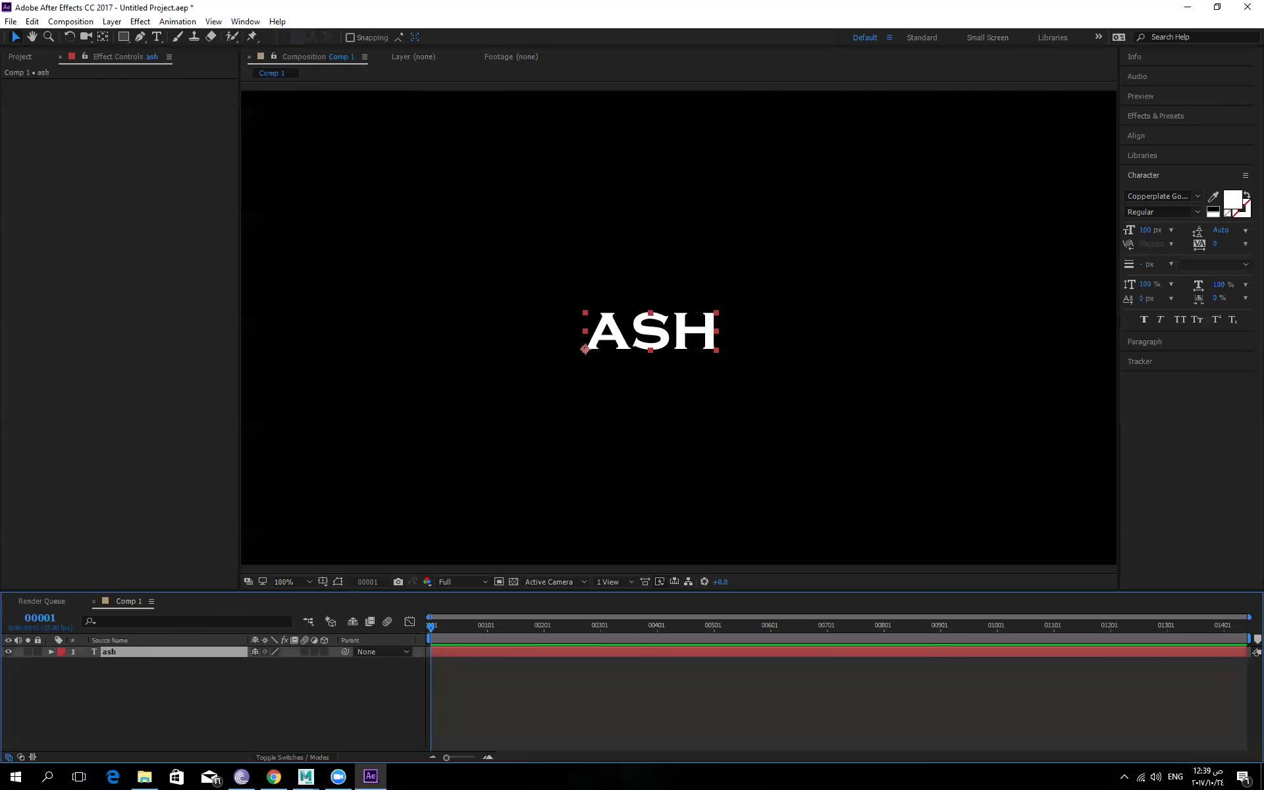
click(141, 22)
mouse_move(215, 450)
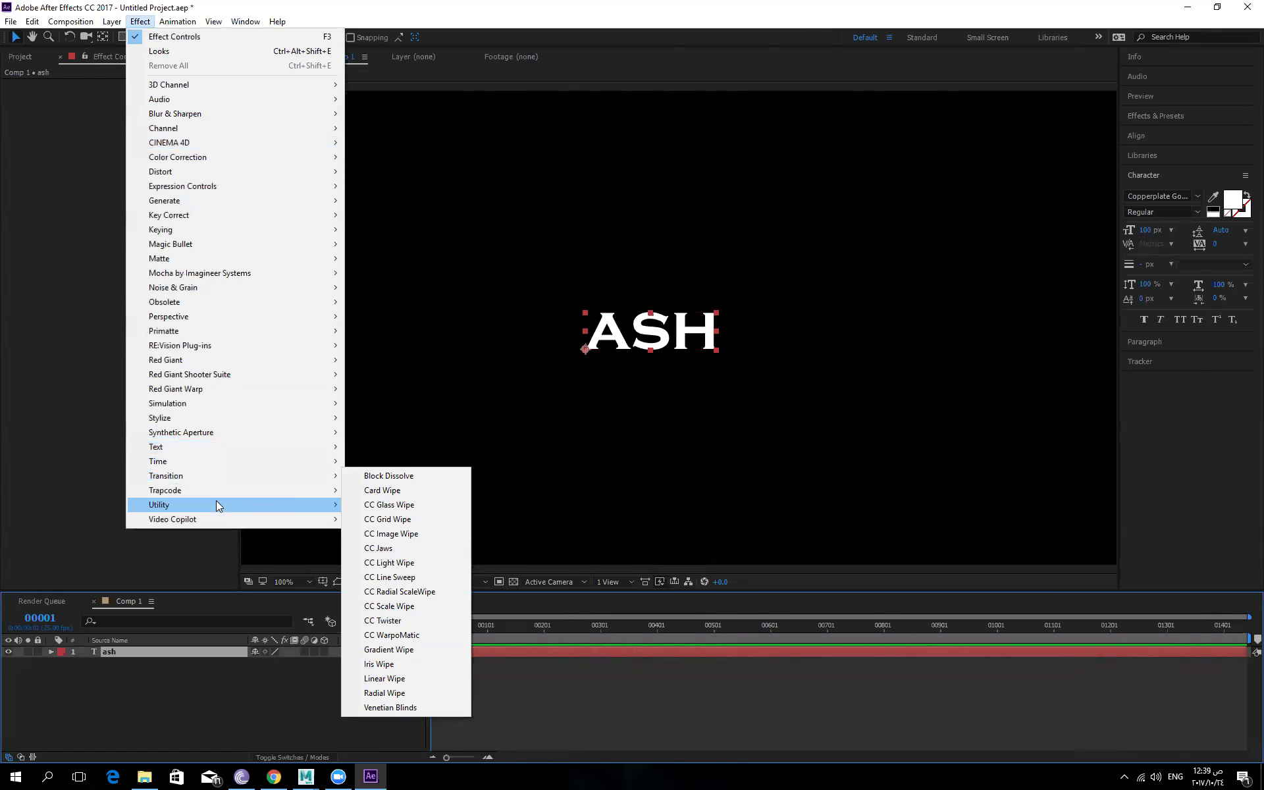
mouse_move(230, 492)
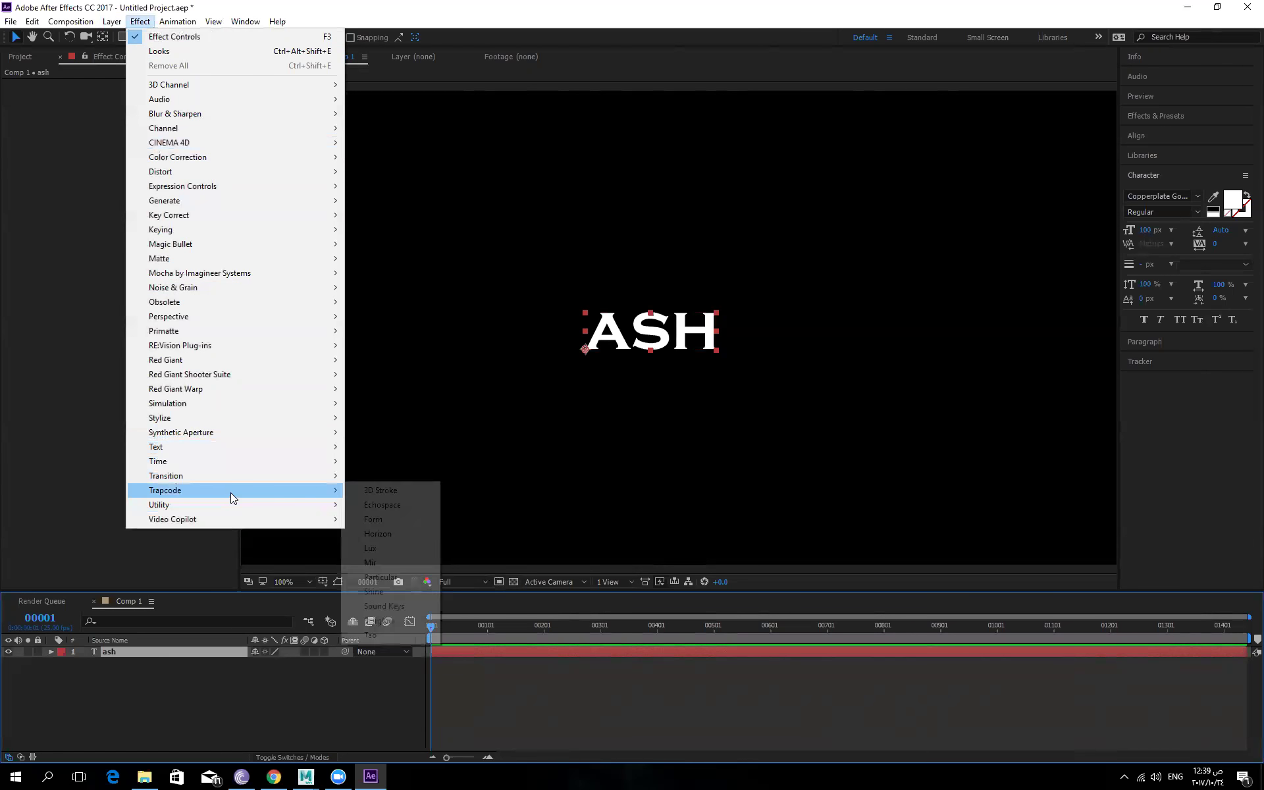
click(375, 591)
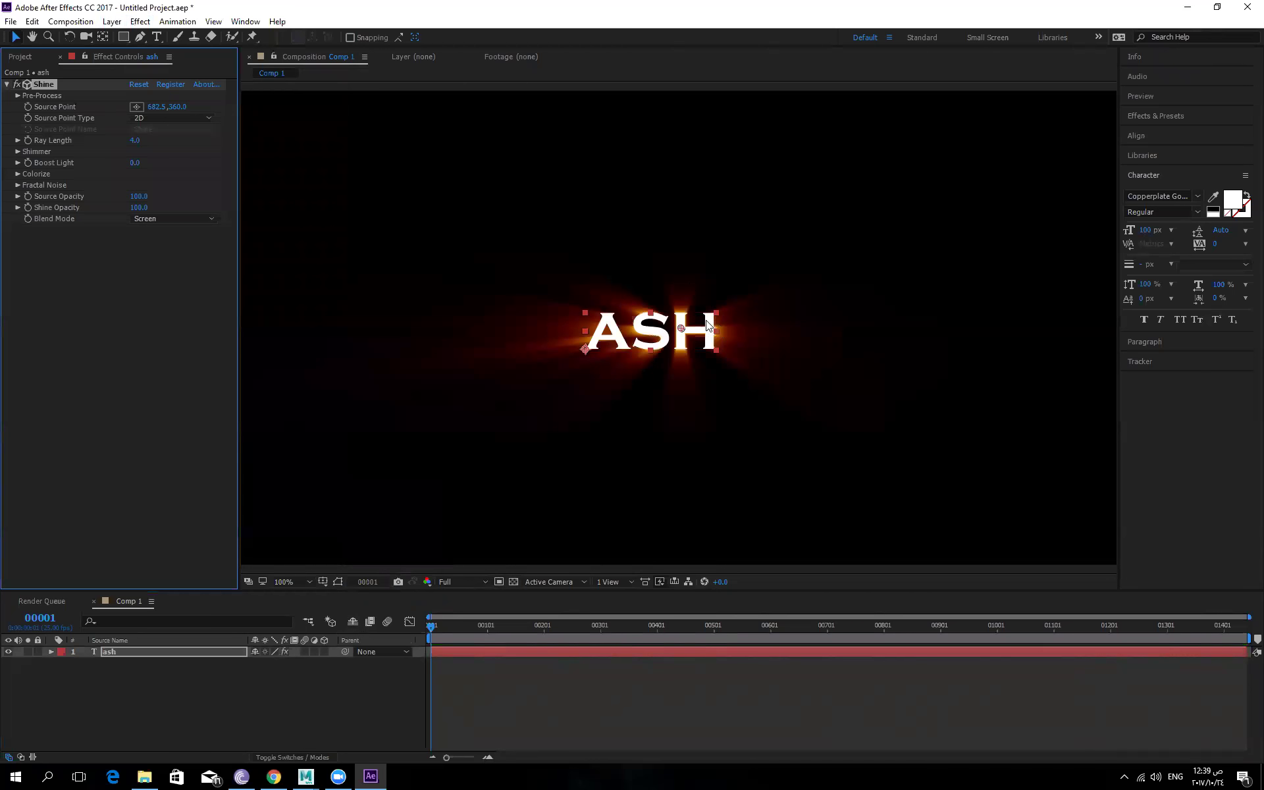
Move the Shine source point to just above the ASH text and set the Source Point Type to 3D Light.
drag(679, 327, 654, 283)
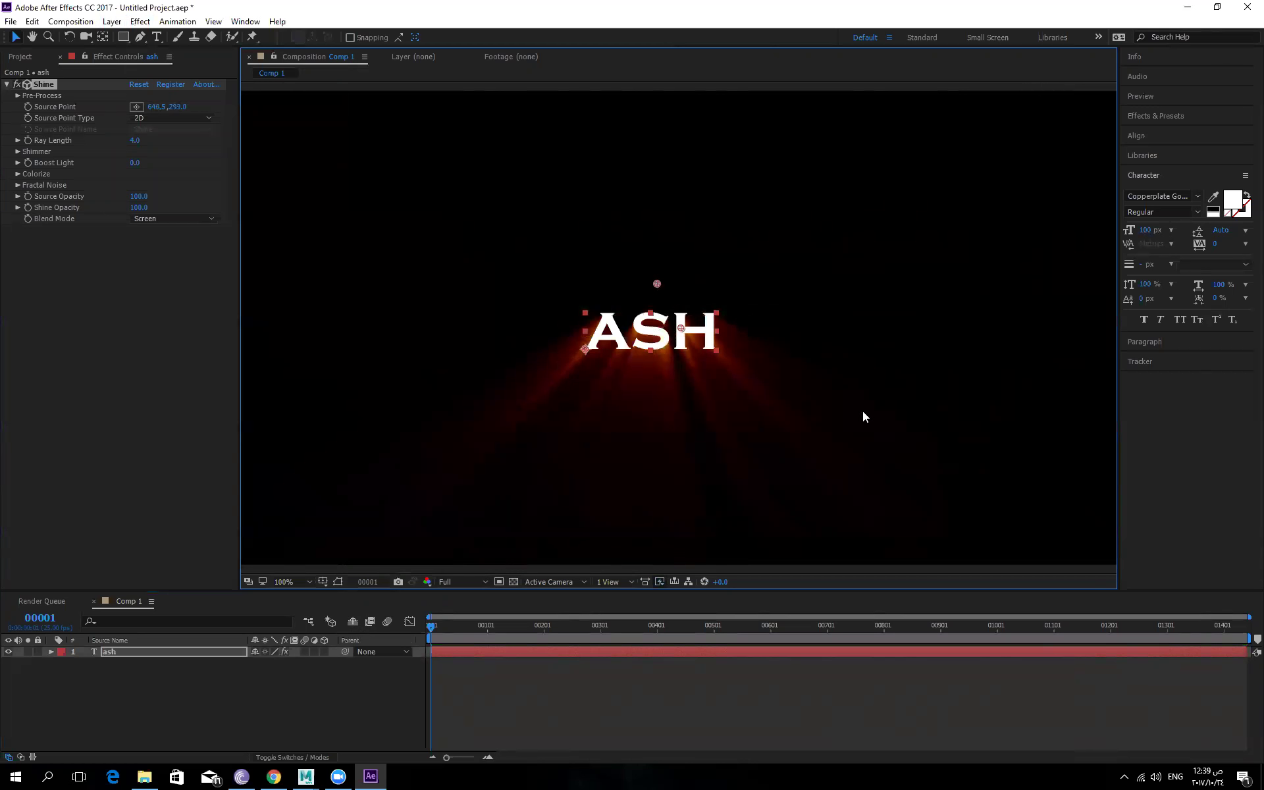
click(160, 120)
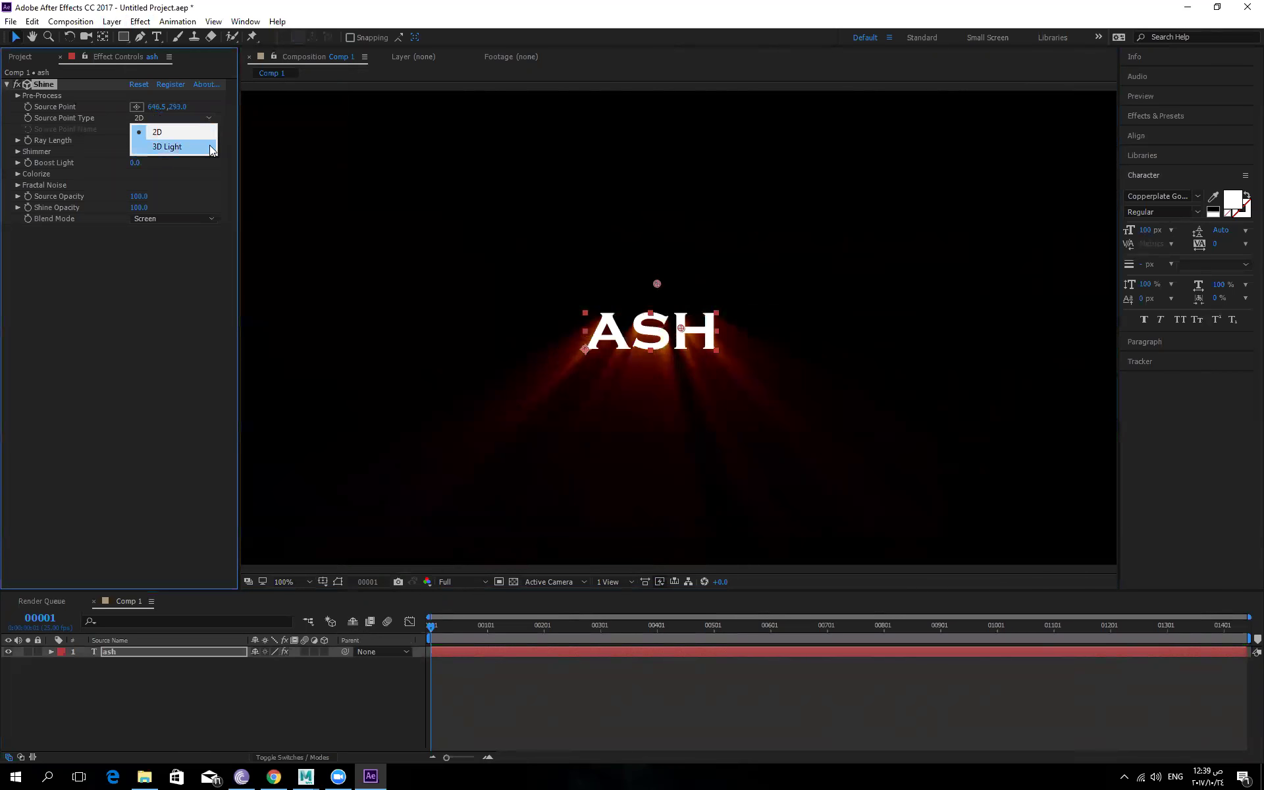
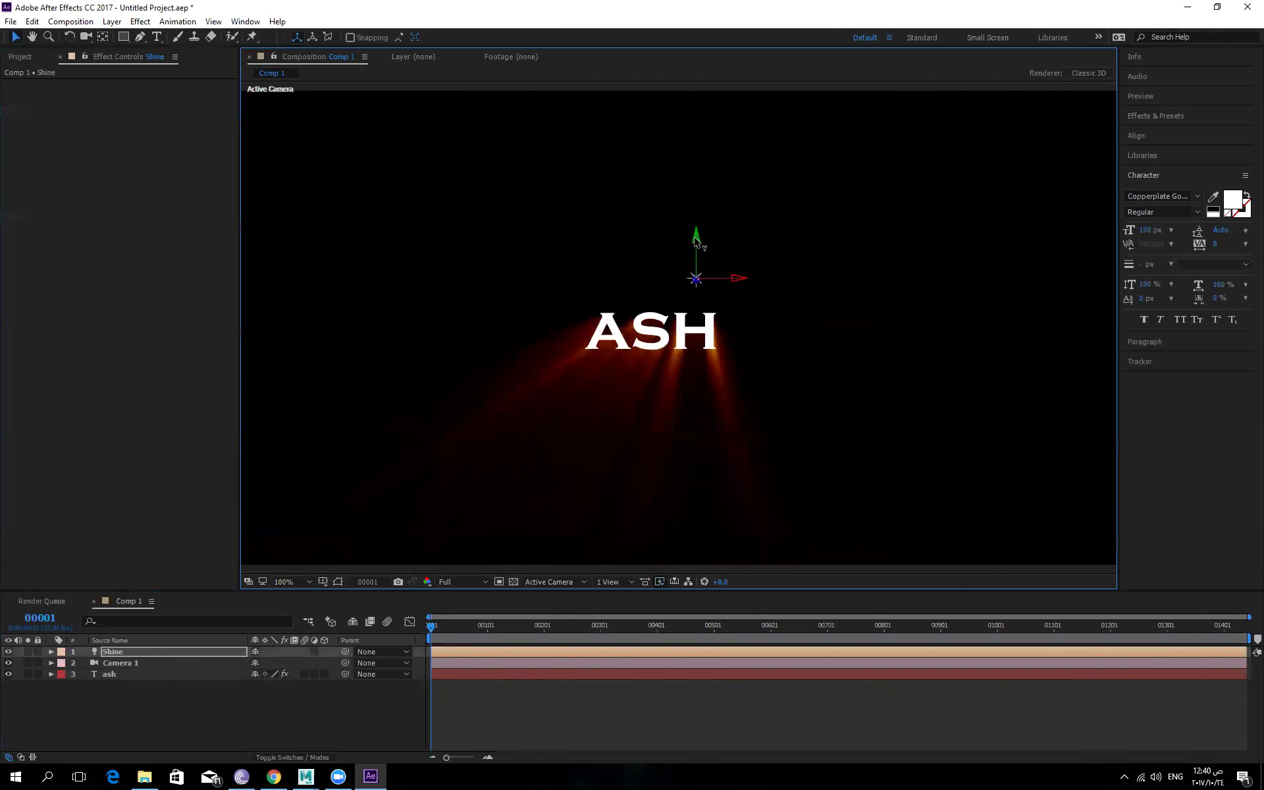
Lower the Shine light slightly and shift it horizontally to sit centred above the ASH text.
click(695, 255)
click(697, 282)
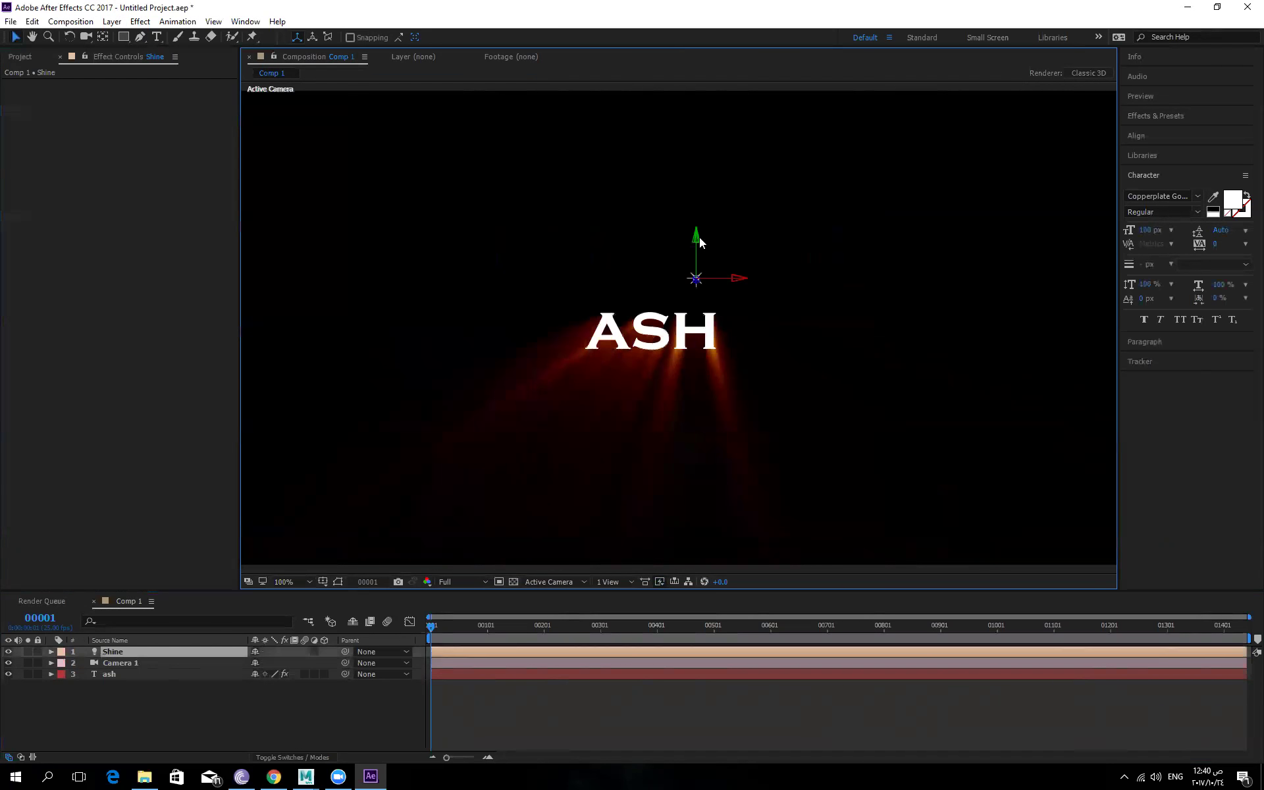
drag(699, 243, 635, 254)
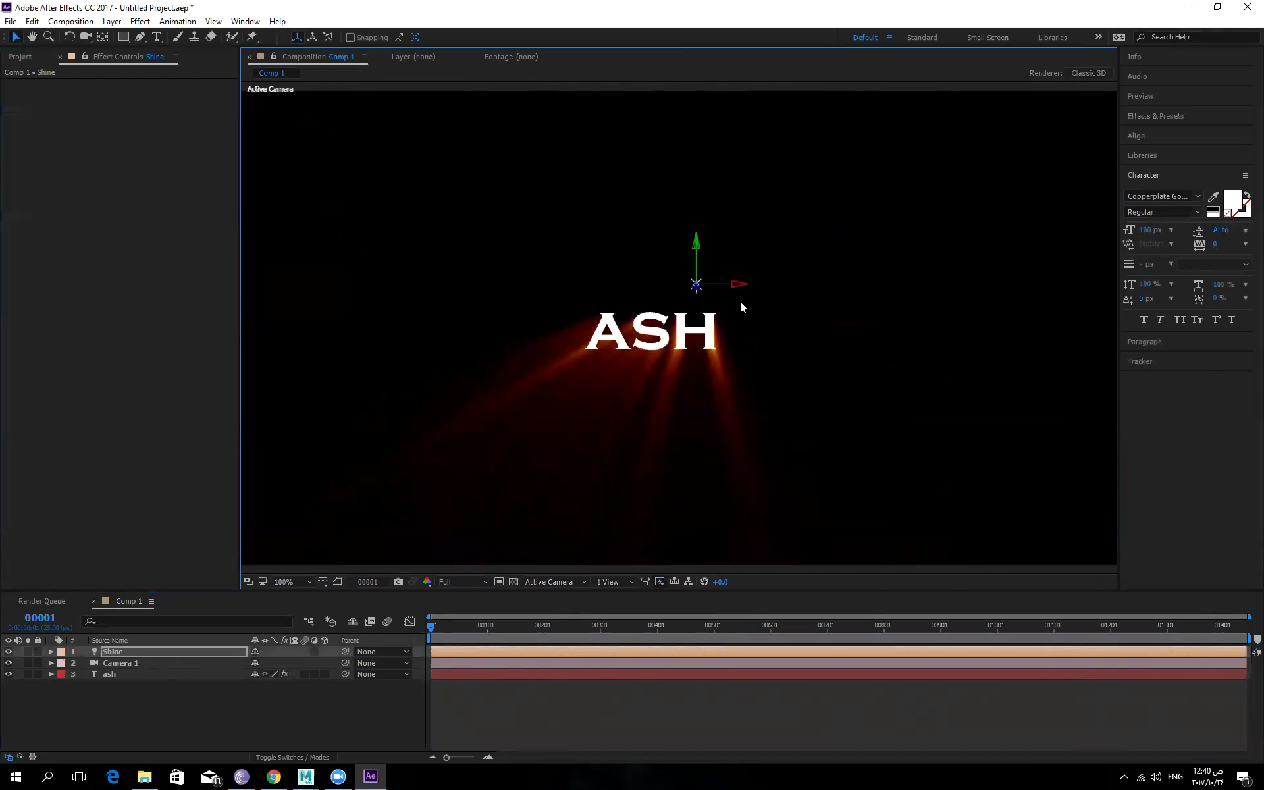
click(738, 290)
click(695, 285)
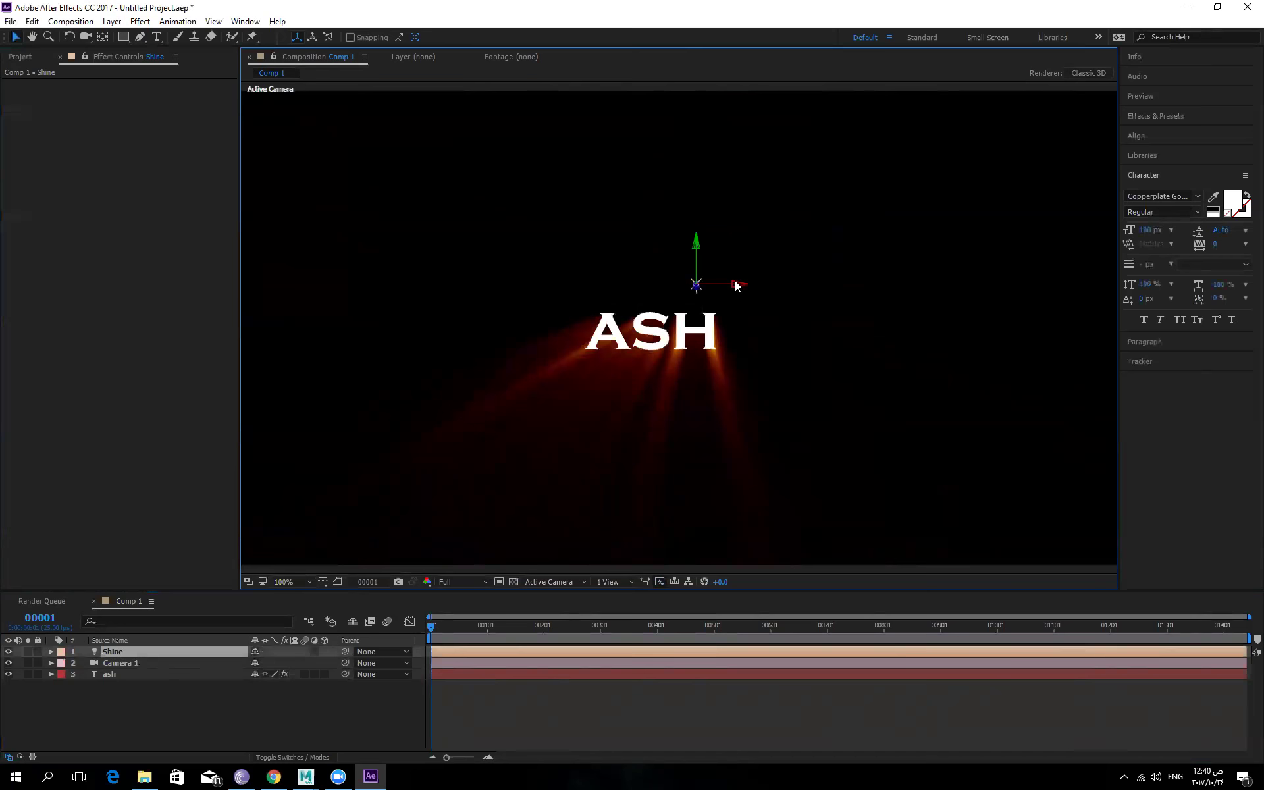
drag(738, 290, 694, 290)
Raise the pre-process Threshold of the text layer's Shine effect to 124.
click(108, 674)
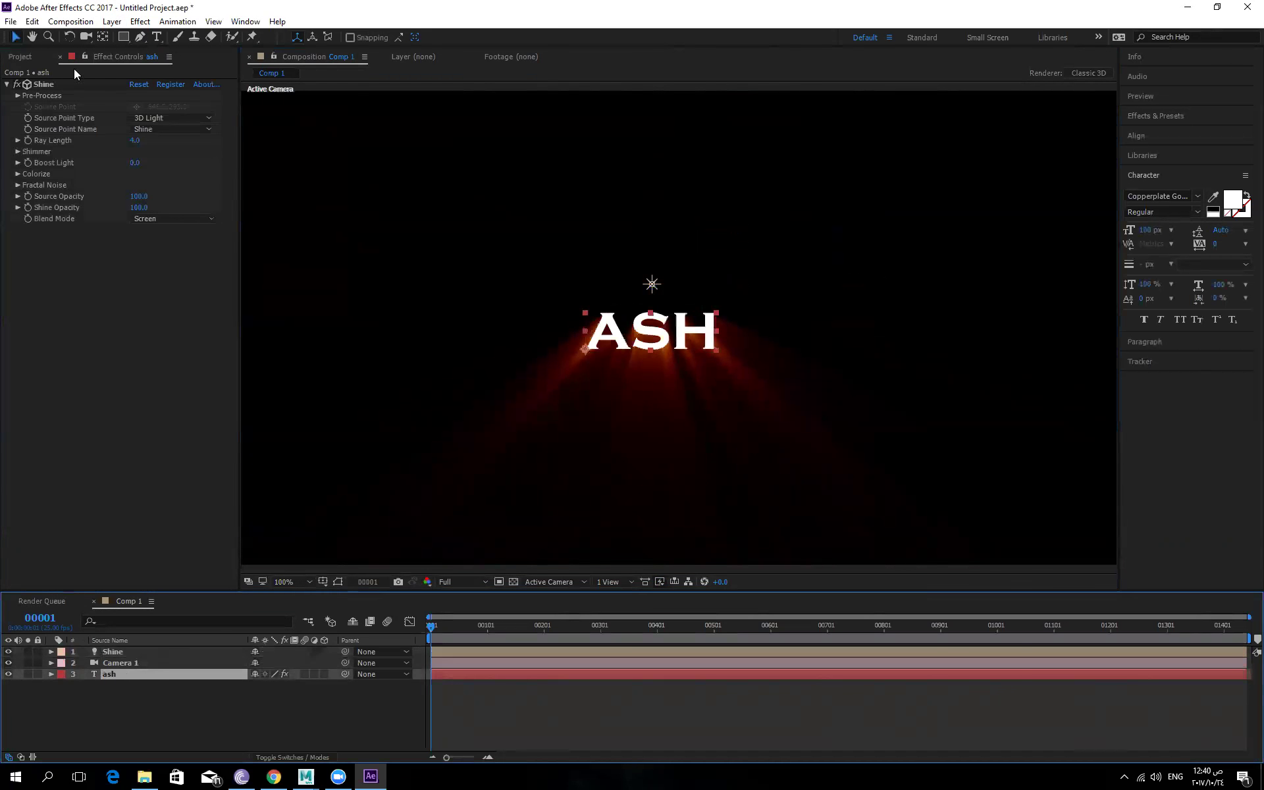
click(15, 96)
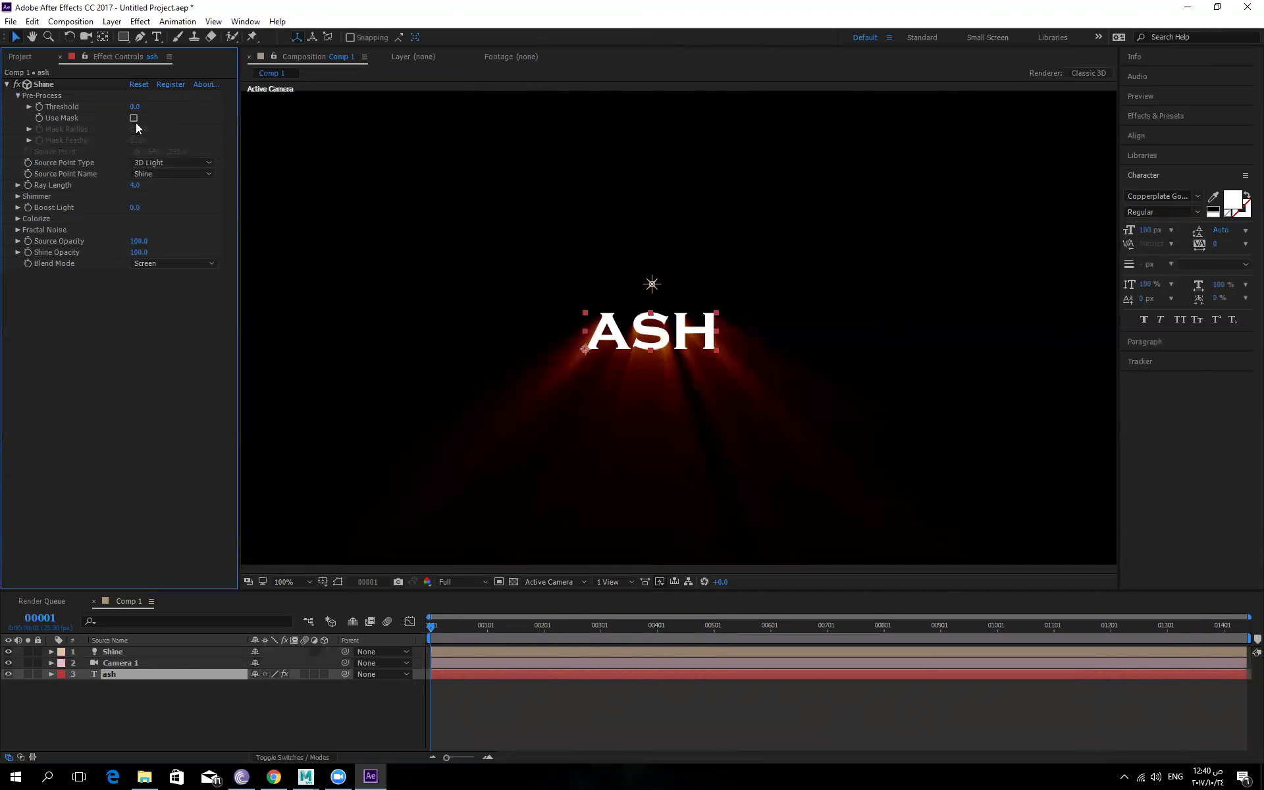
drag(135, 107, 223, 117)
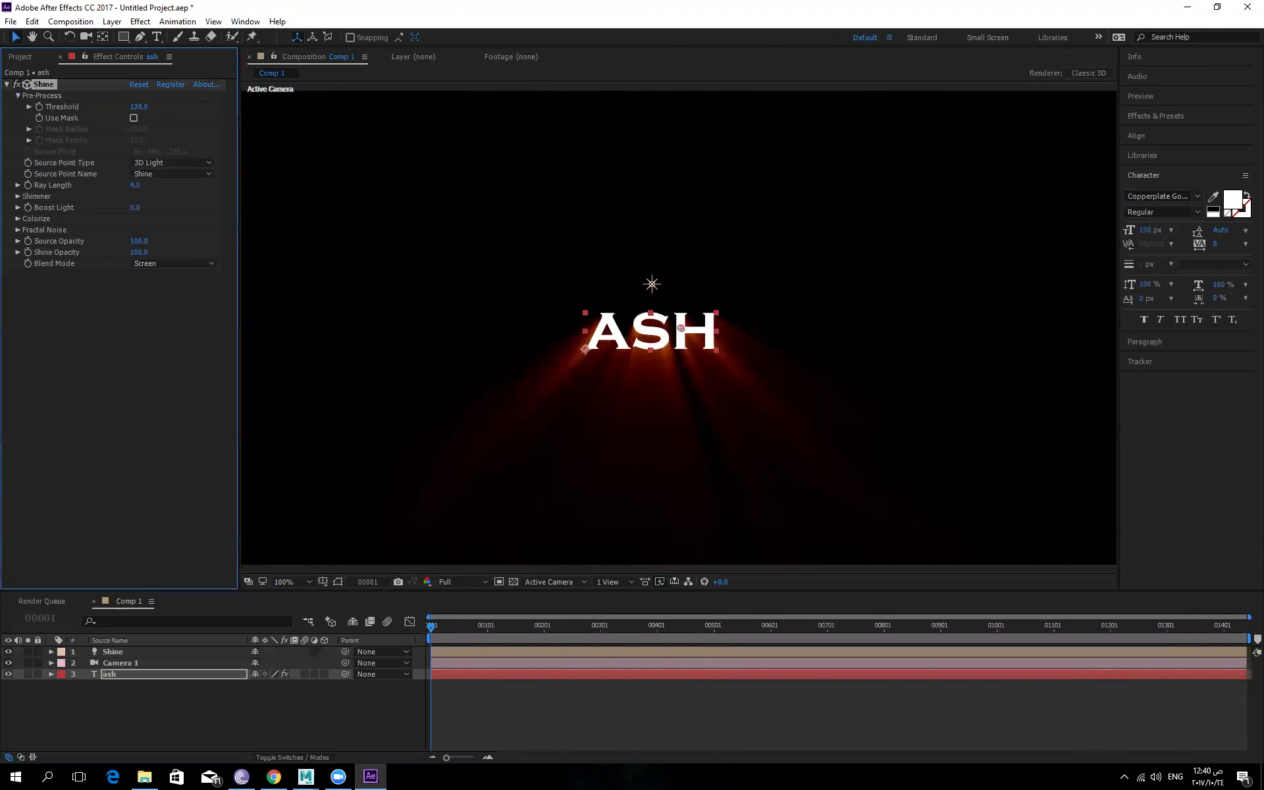
Add the 321.png image from the desktop to Comp 1 and create a new composition from it.
click(1187, 7)
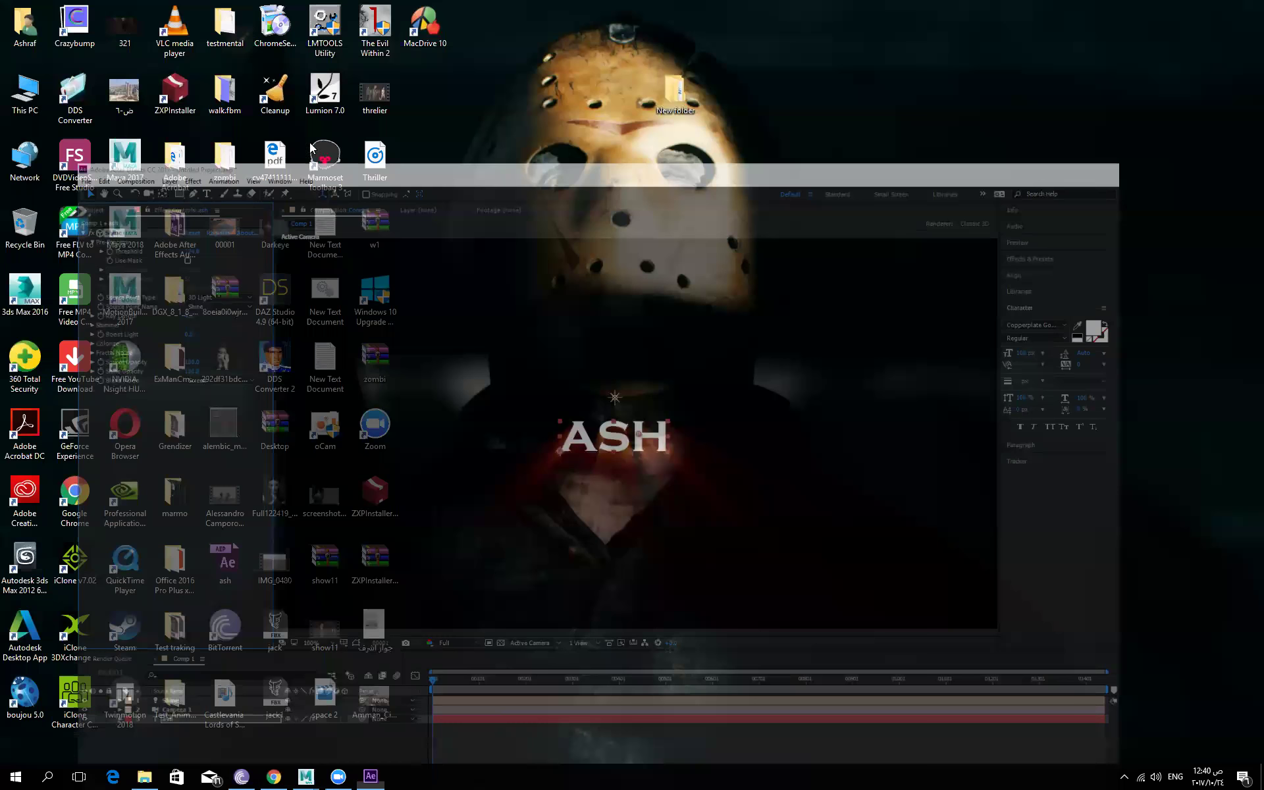
drag(257, 212, 437, 472)
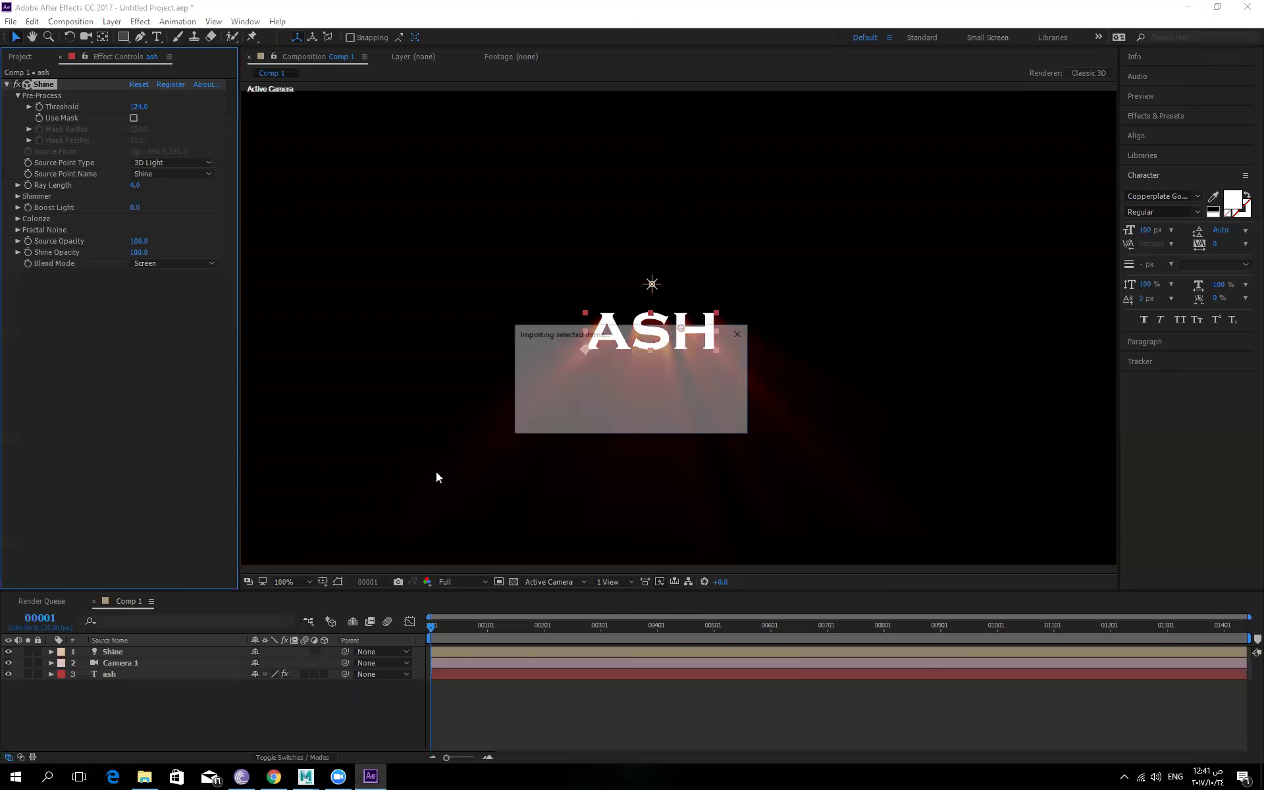
key(period)
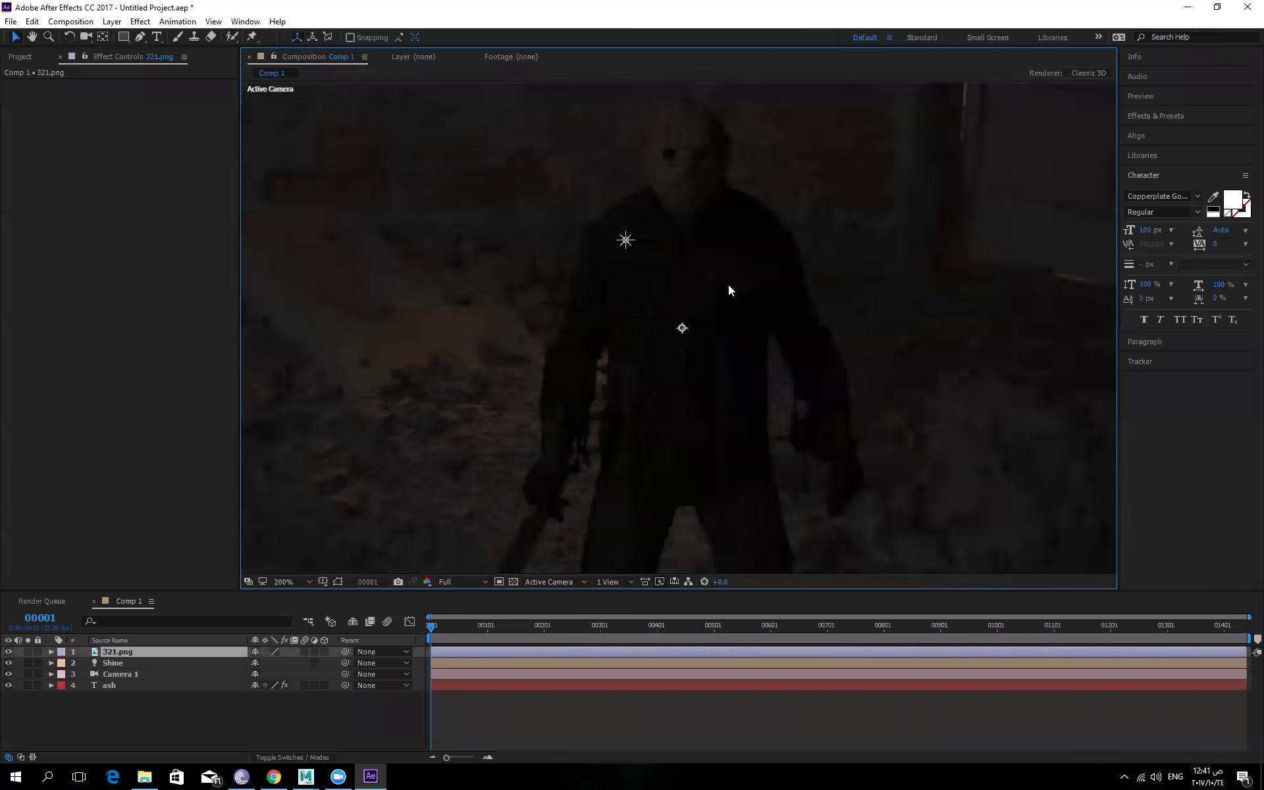
key(comma)
key(comma)
key(period)
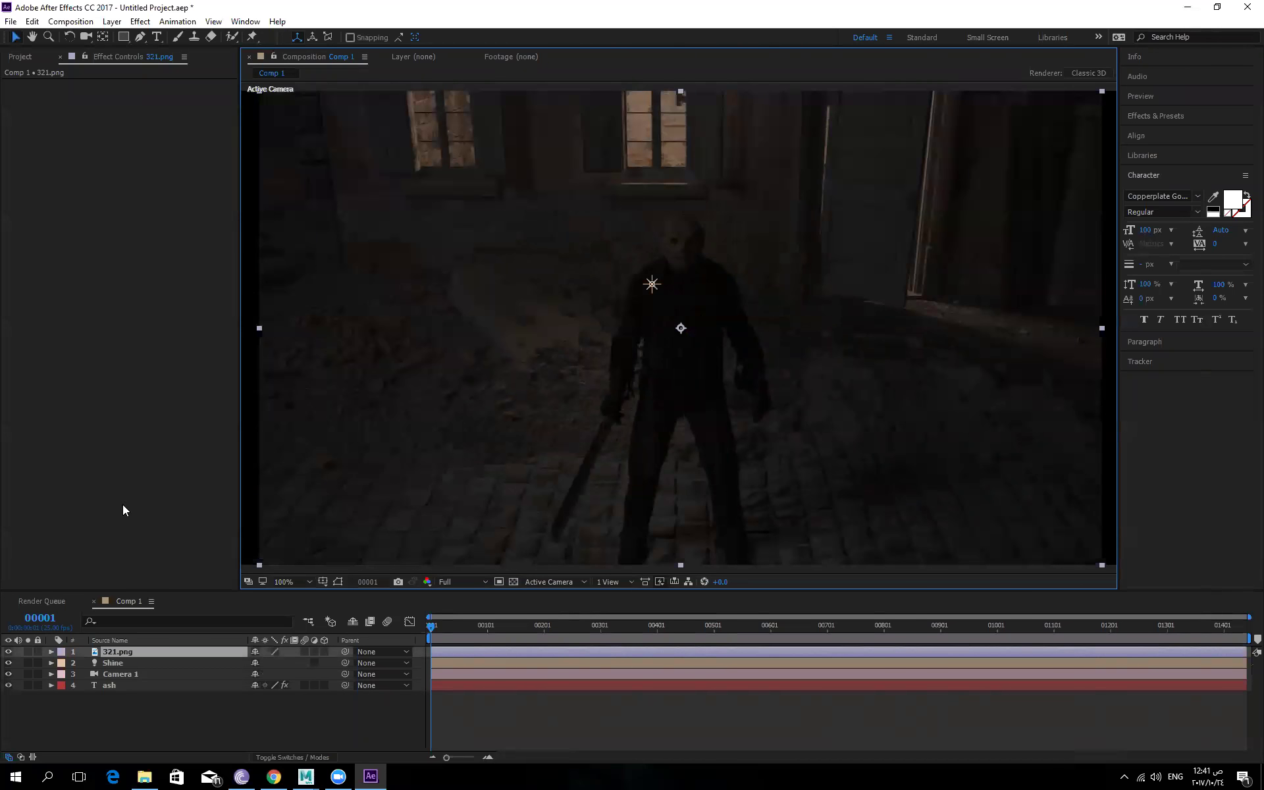
click(26, 57)
drag(35, 179, 48, 584)
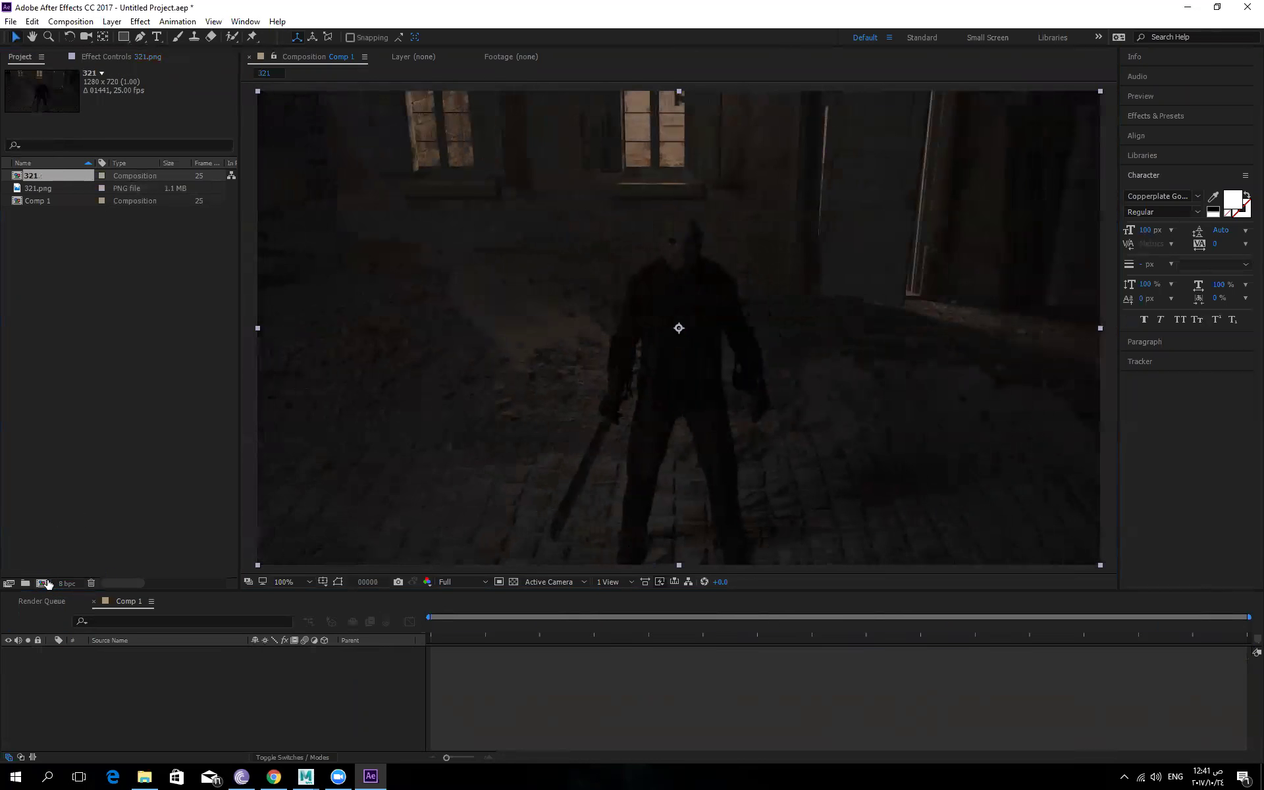
Set the project's color depth to 32 bits per channel (float).
click(67, 583)
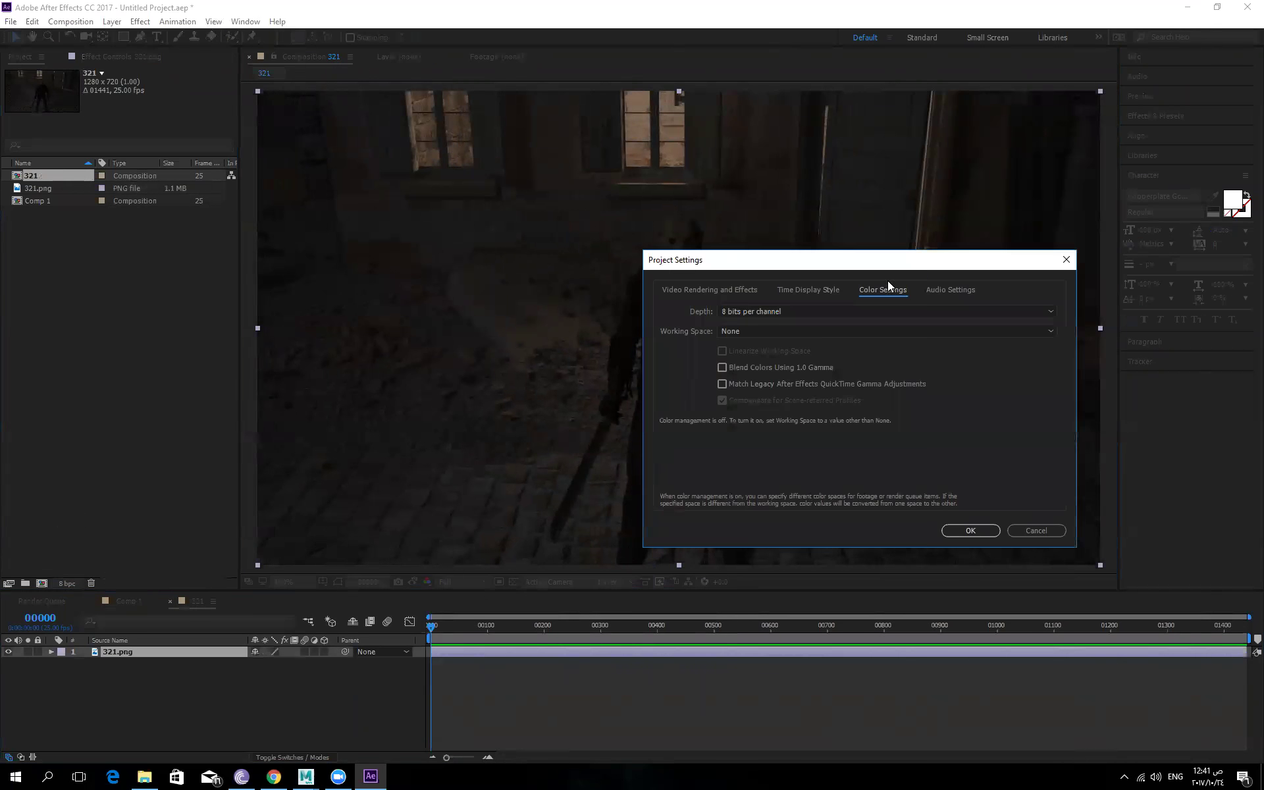
click(744, 315)
click(778, 353)
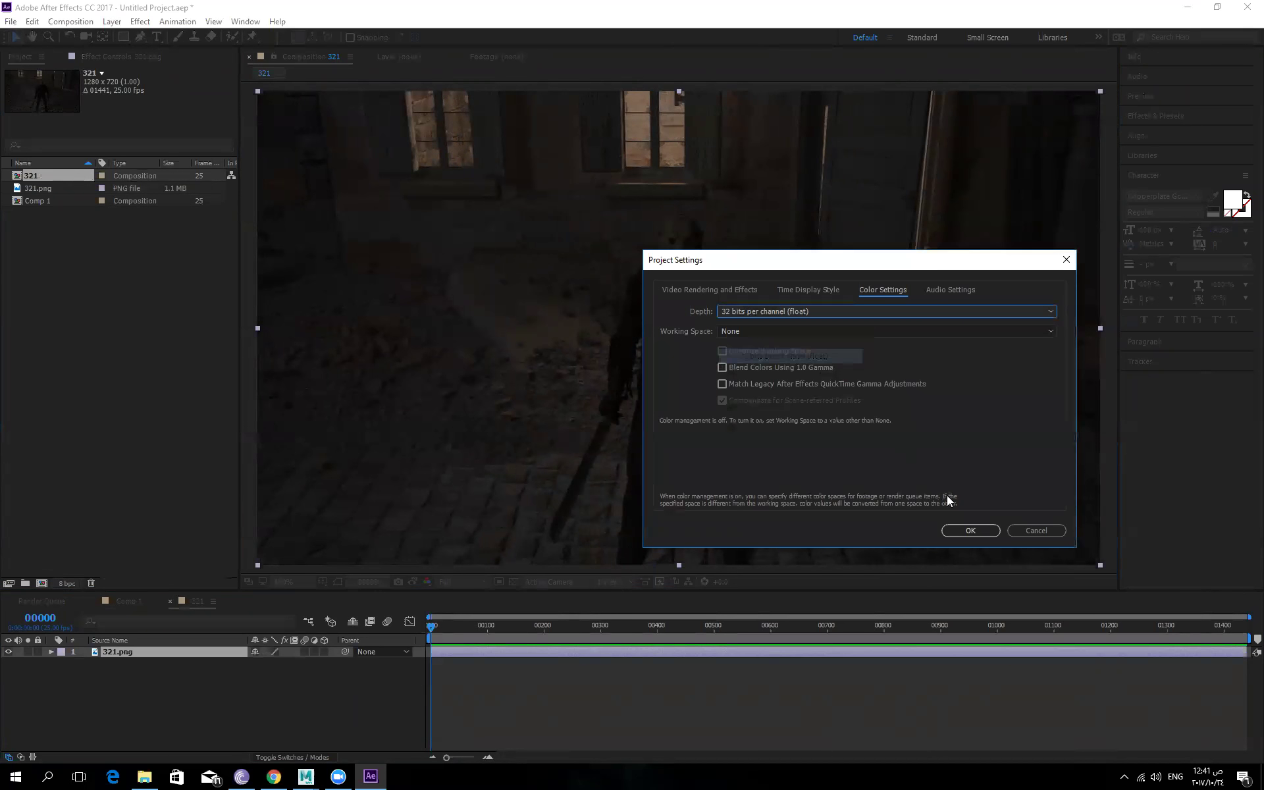
click(973, 529)
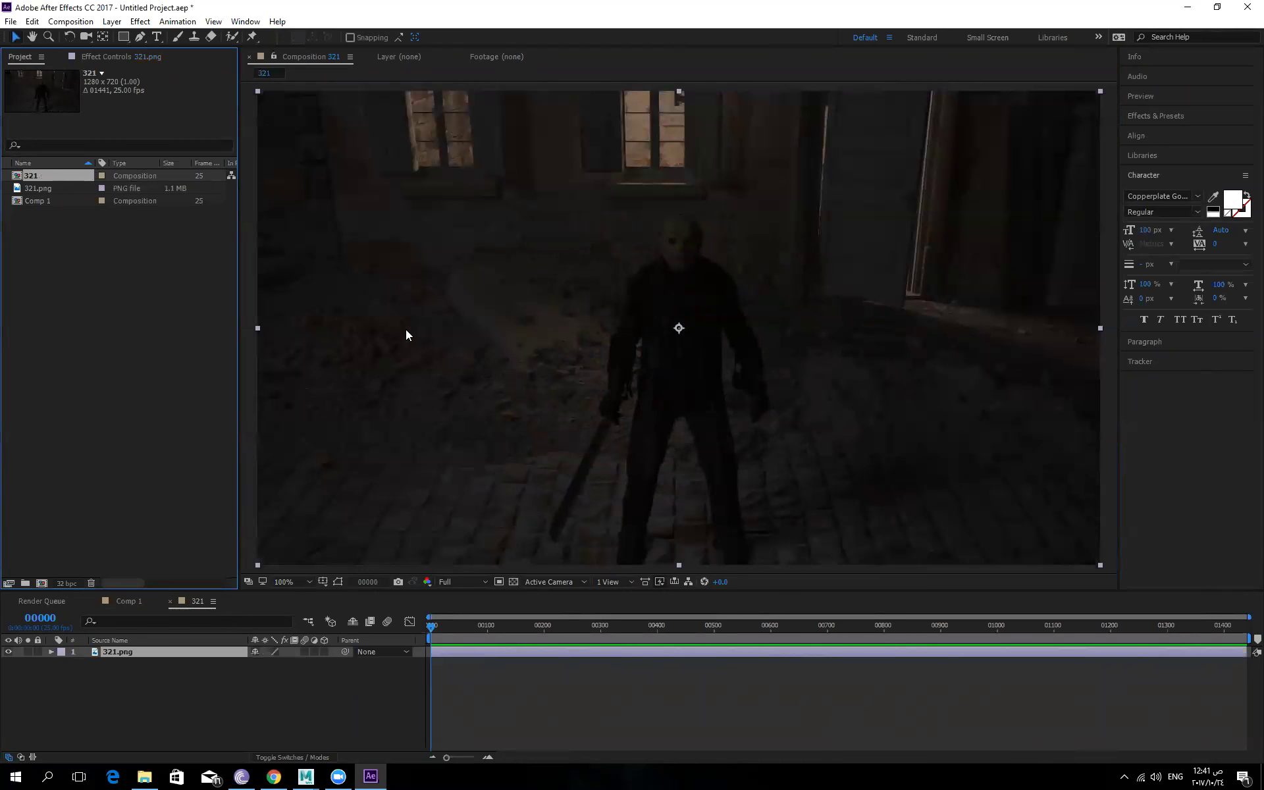
Add a point light with the offered settings to the 321 composition and dismiss the 2D layer warning.
click(114, 23)
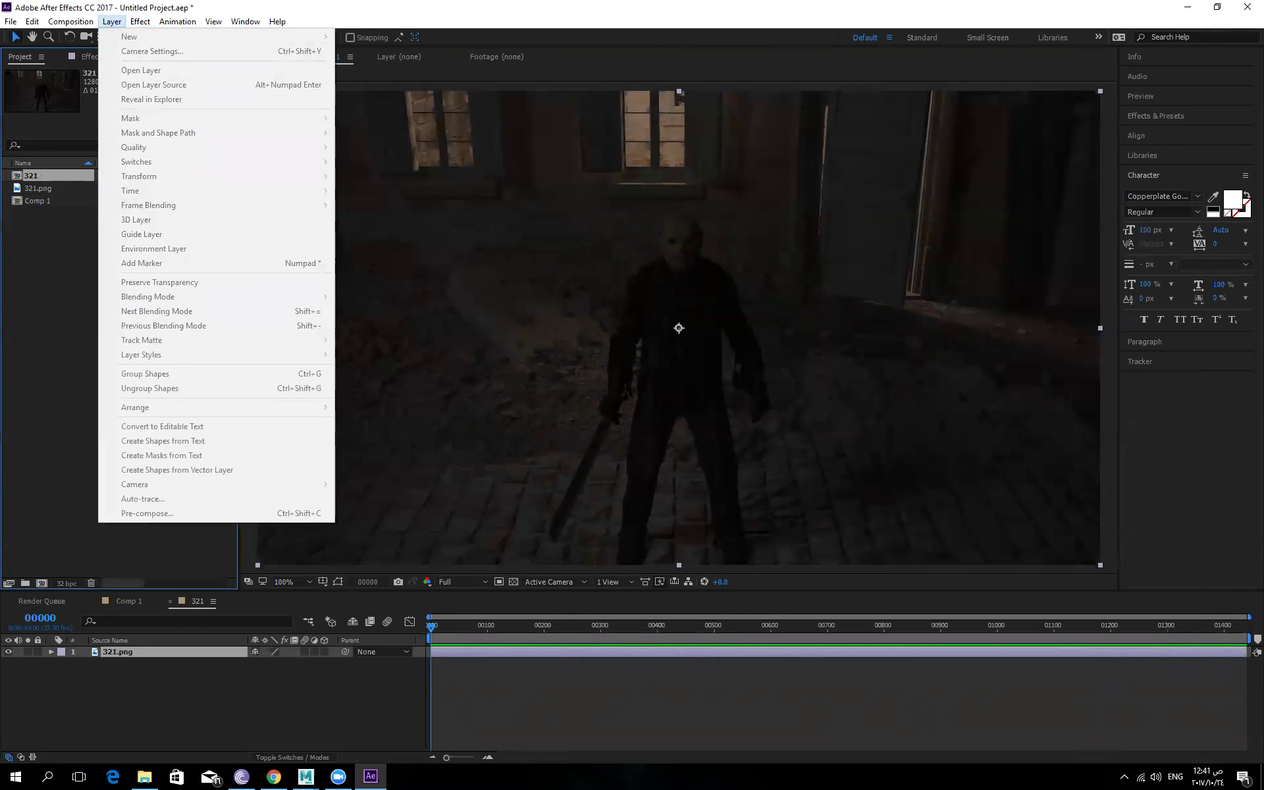
click(45, 164)
click(111, 21)
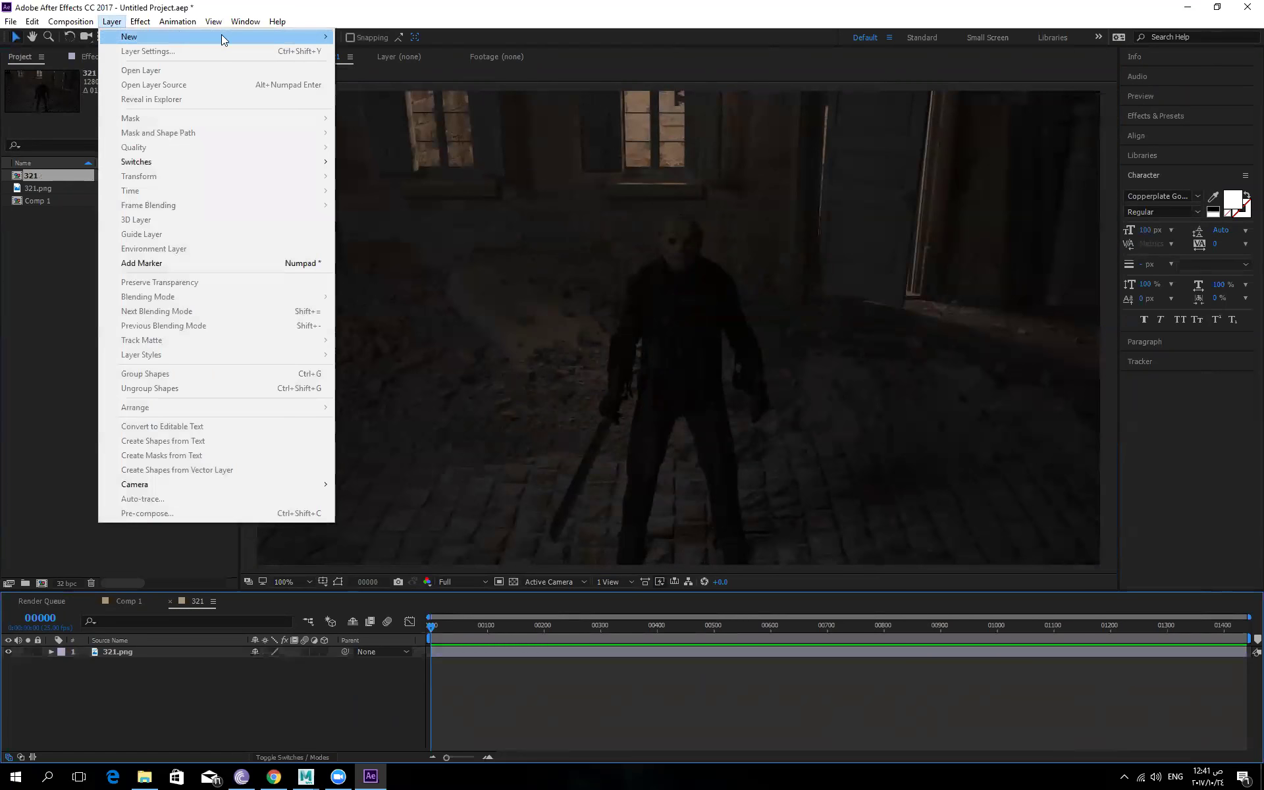
mouse_move(221, 37)
click(389, 66)
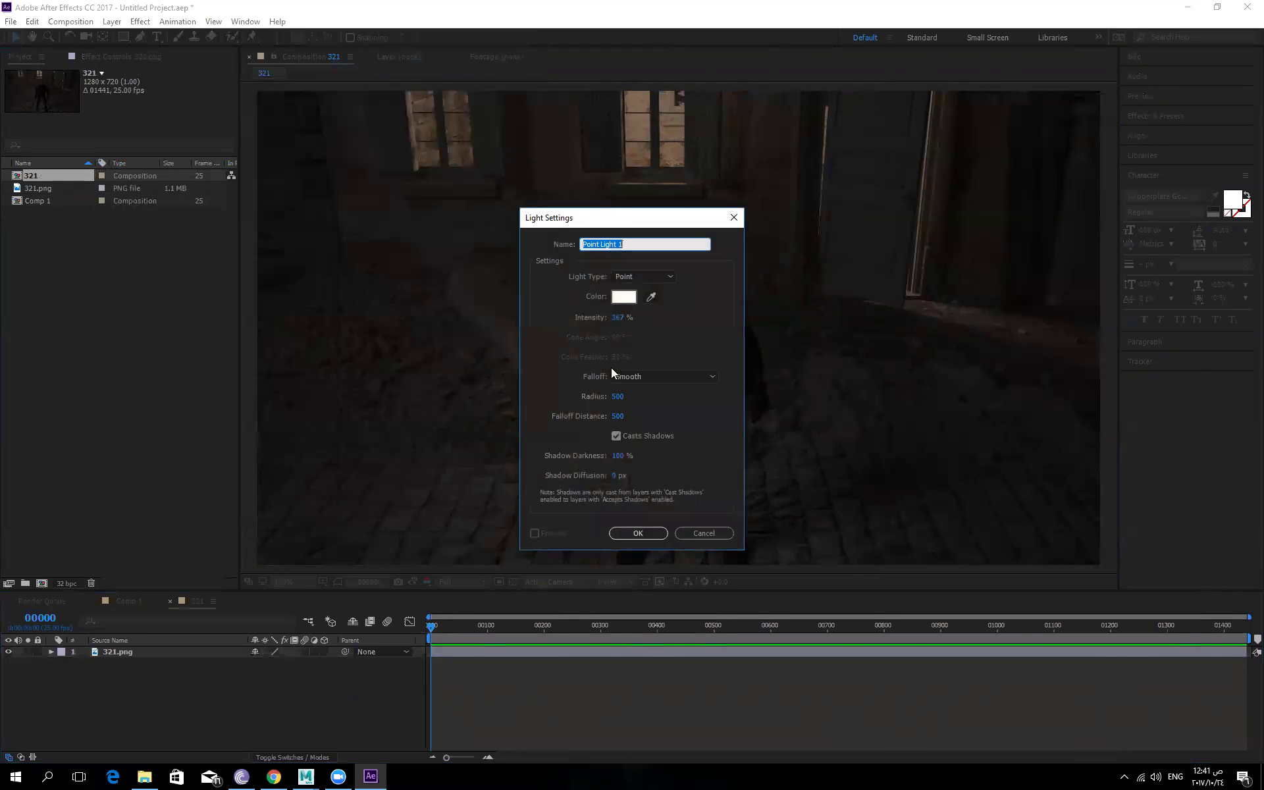
key(Return)
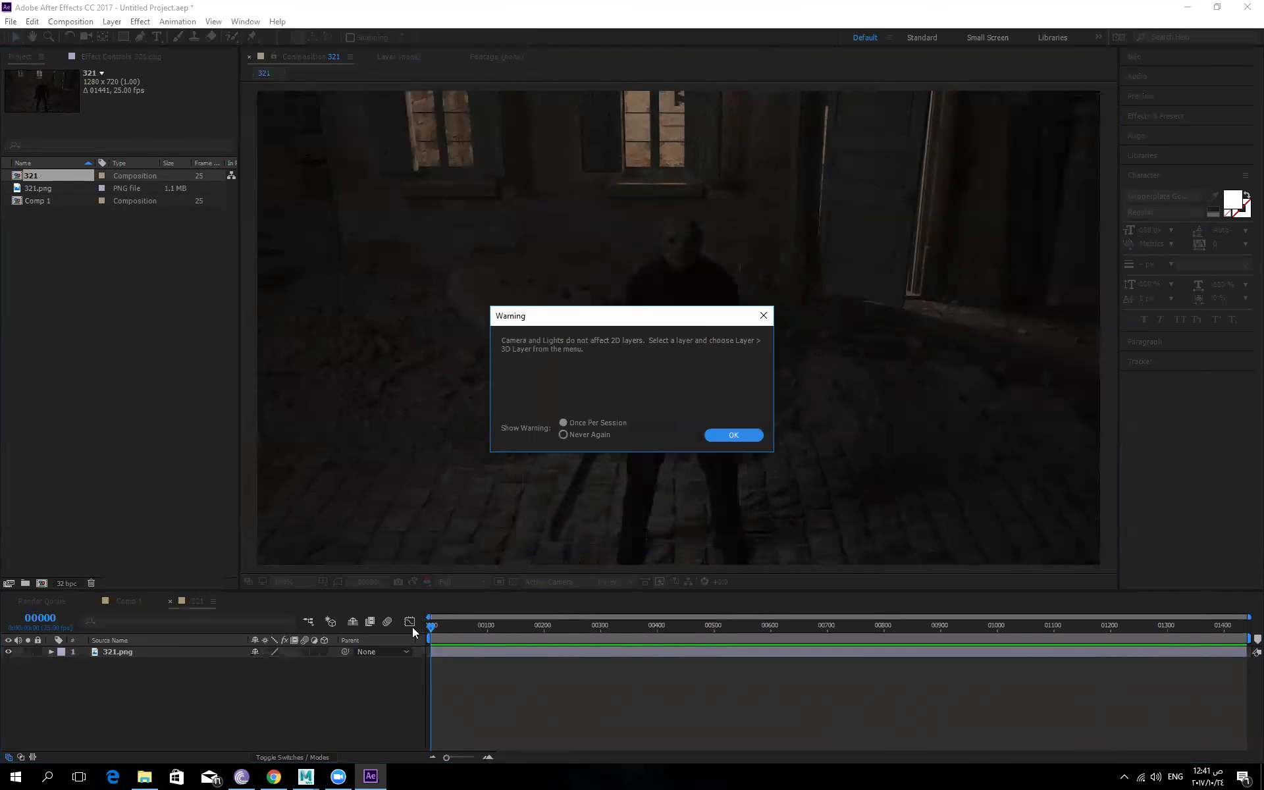
click(736, 434)
Add a camera with the default settings to the 321 composition.
click(112, 21)
mouse_move(182, 37)
click(391, 70)
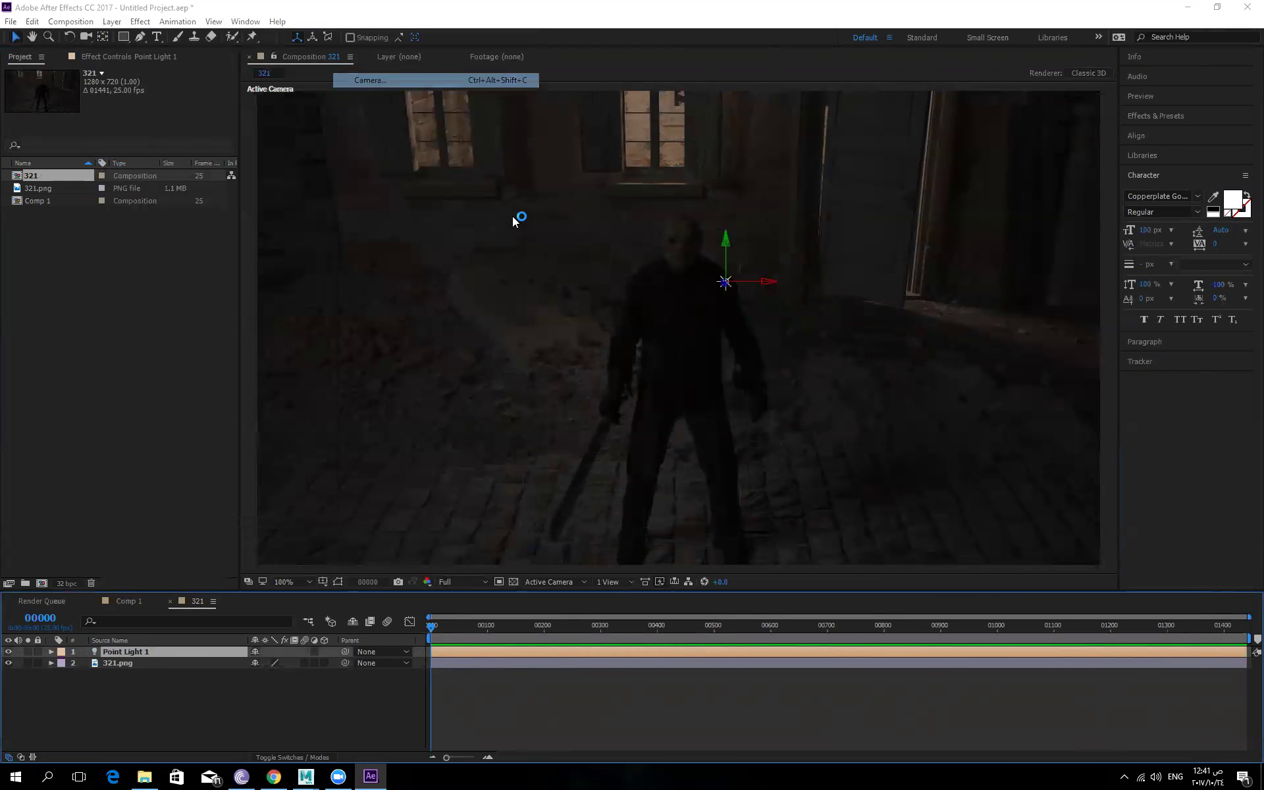
click(780, 533)
Rename the point light in the 321 composition to "Shine".
click(114, 675)
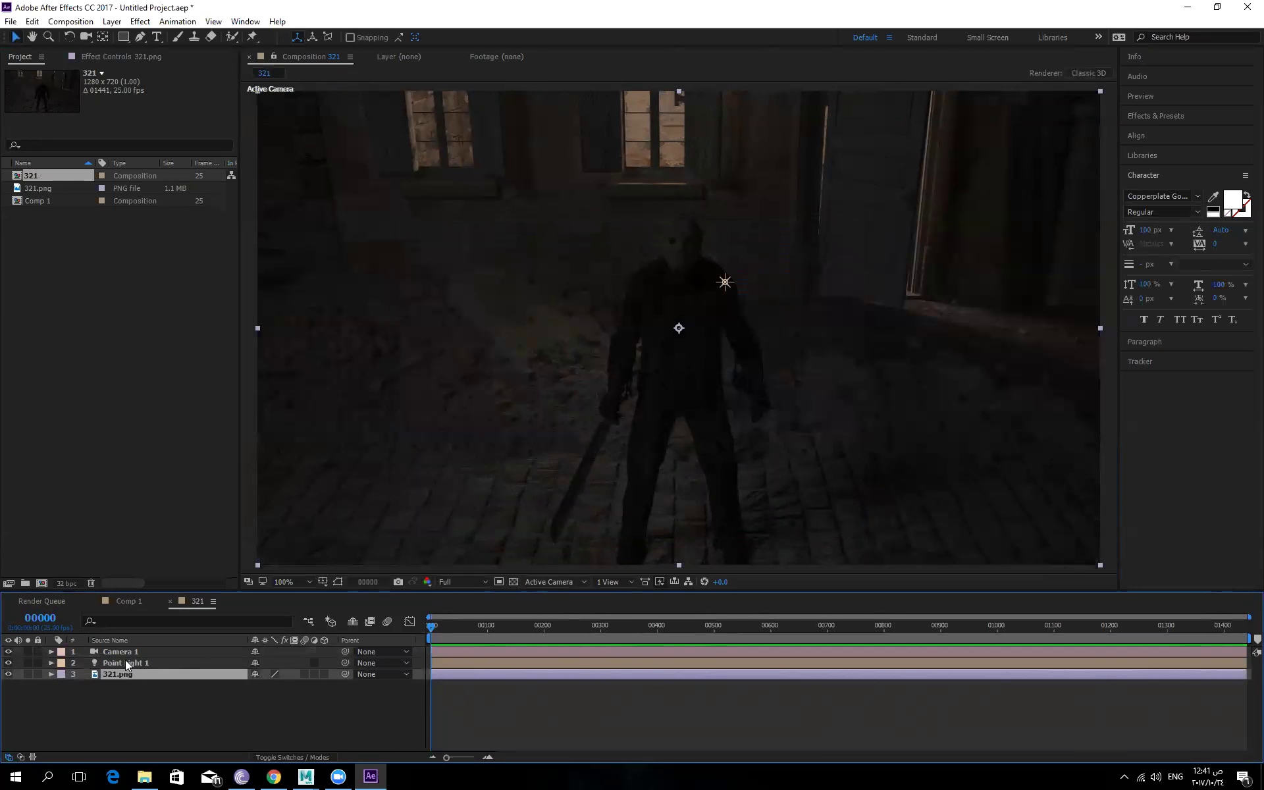
double_click(125, 661)
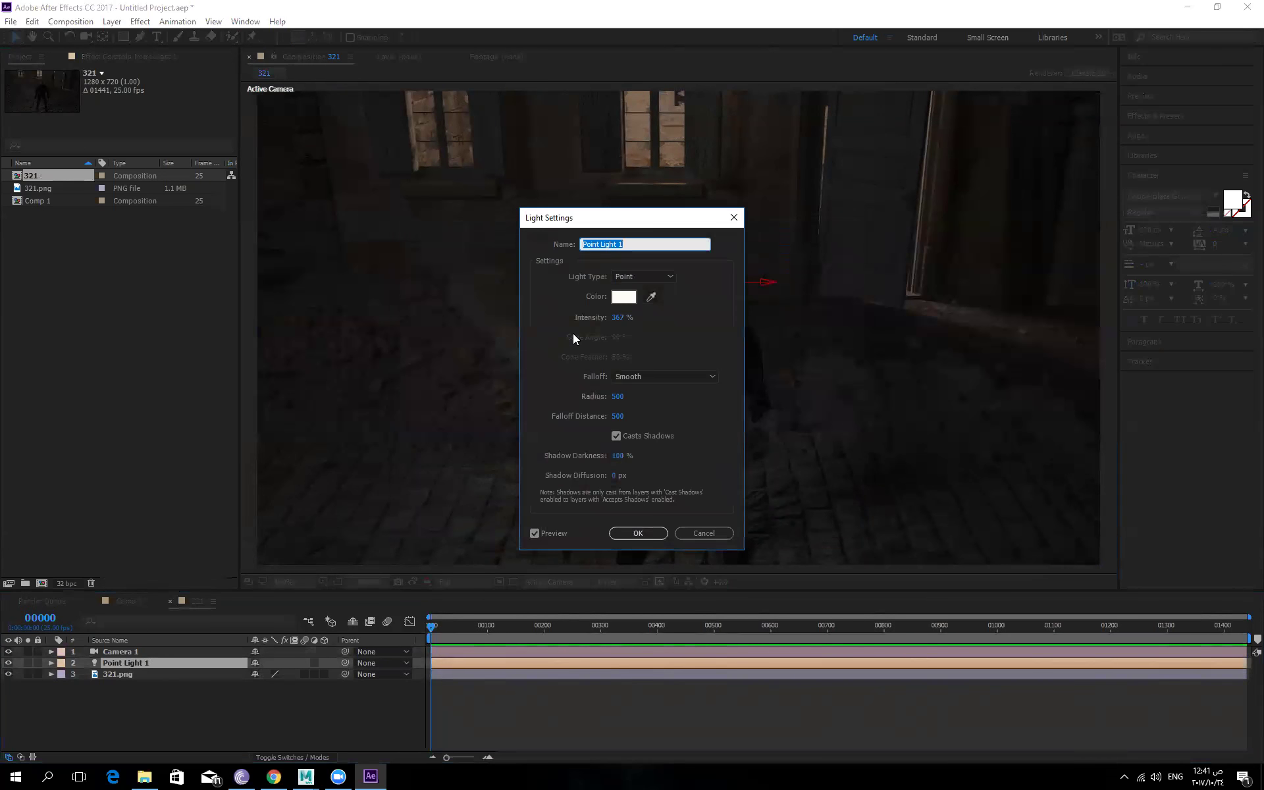
text(S)
text(hine)
click(638, 532)
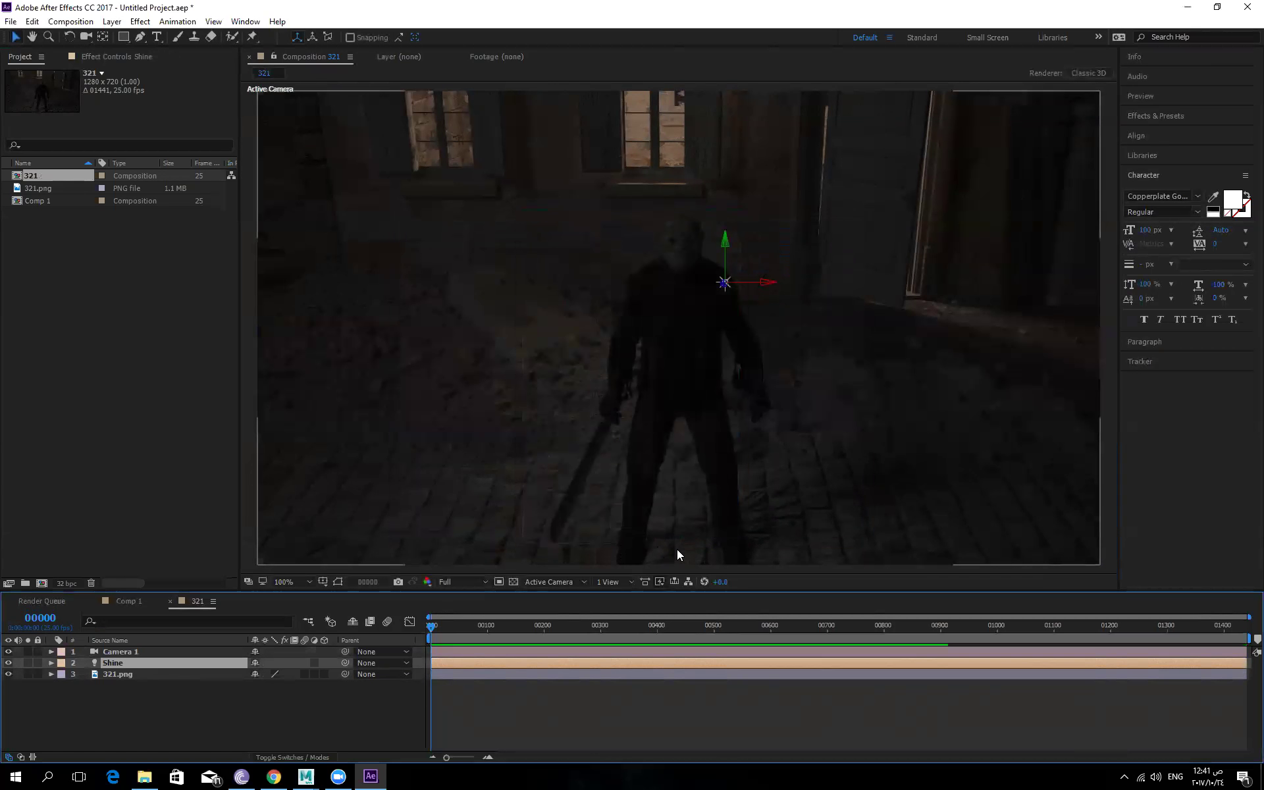
Apply the Trapcode Shine effect to the 321.png layer.
click(115, 675)
click(135, 22)
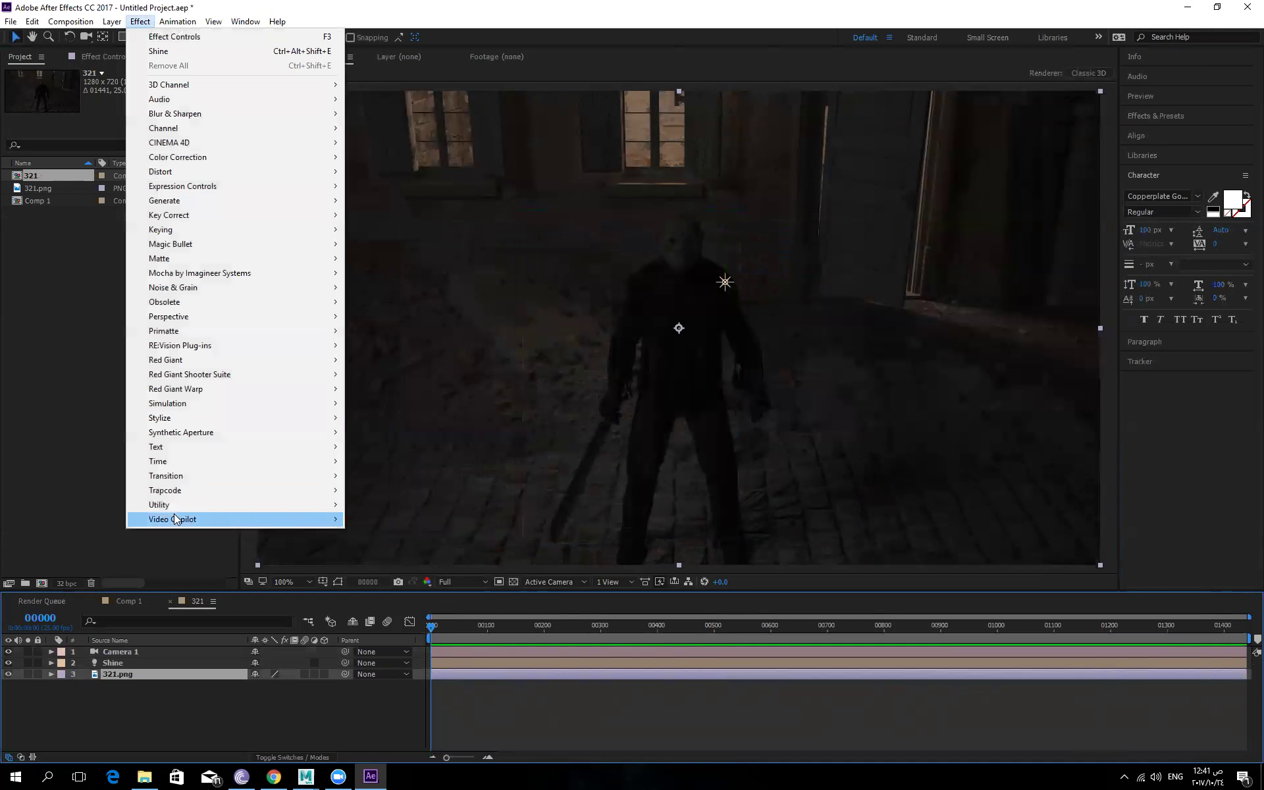
mouse_move(197, 490)
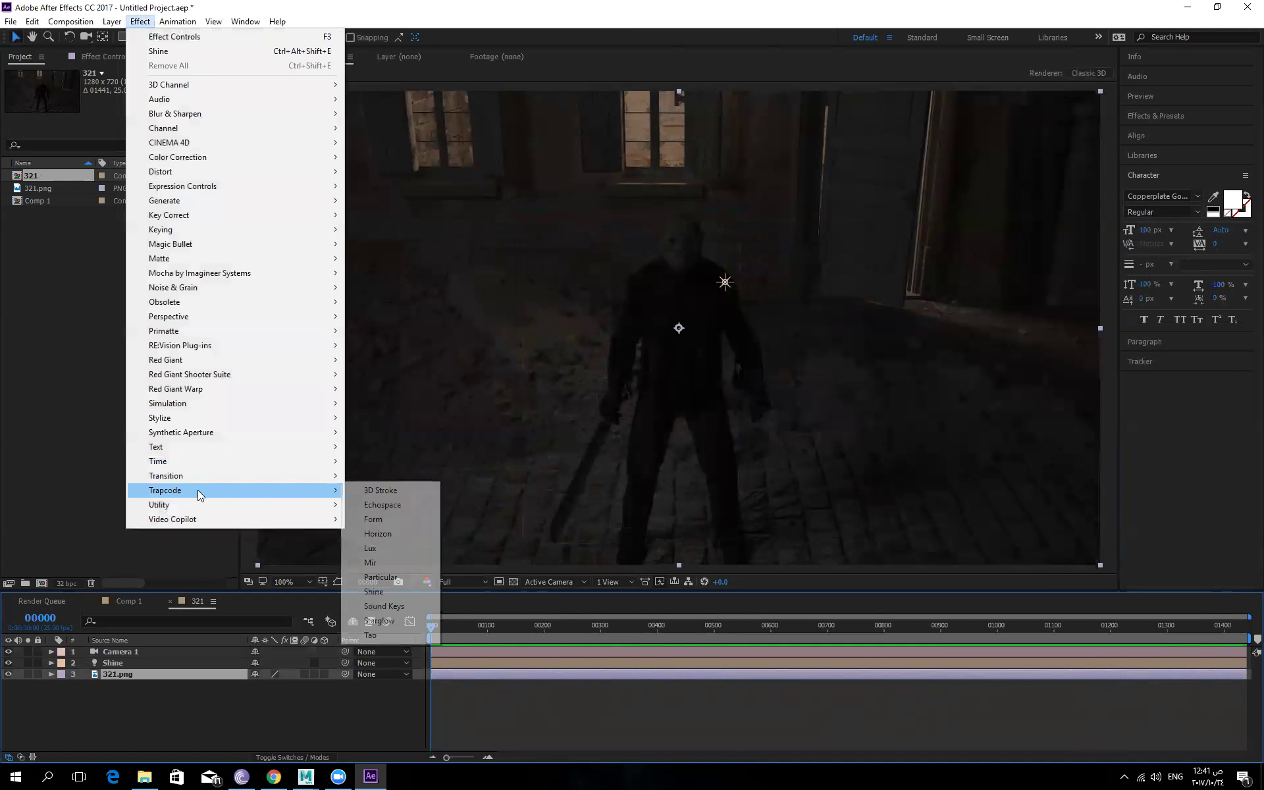
click(385, 591)
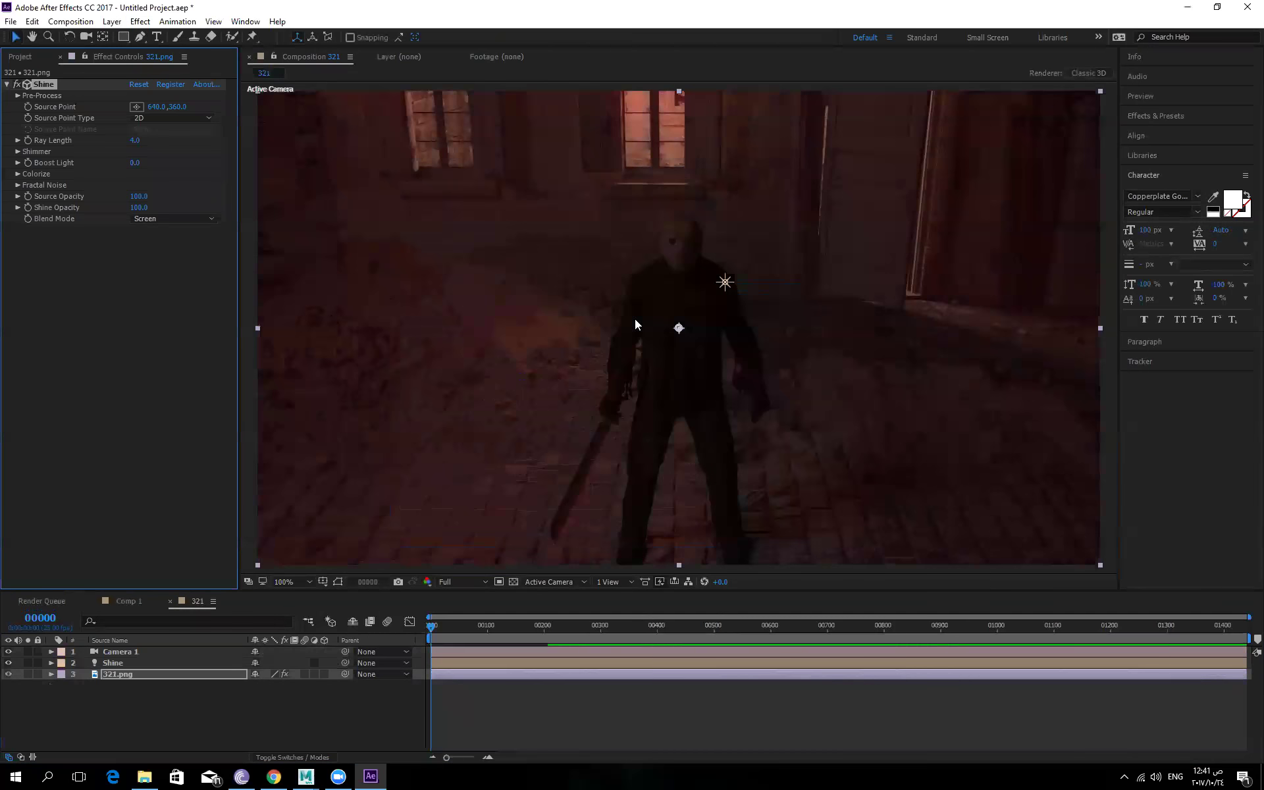
scroll(714, 301, down, 4)
scroll(680, 357, up, 4)
scroll(769, 253, down, 4)
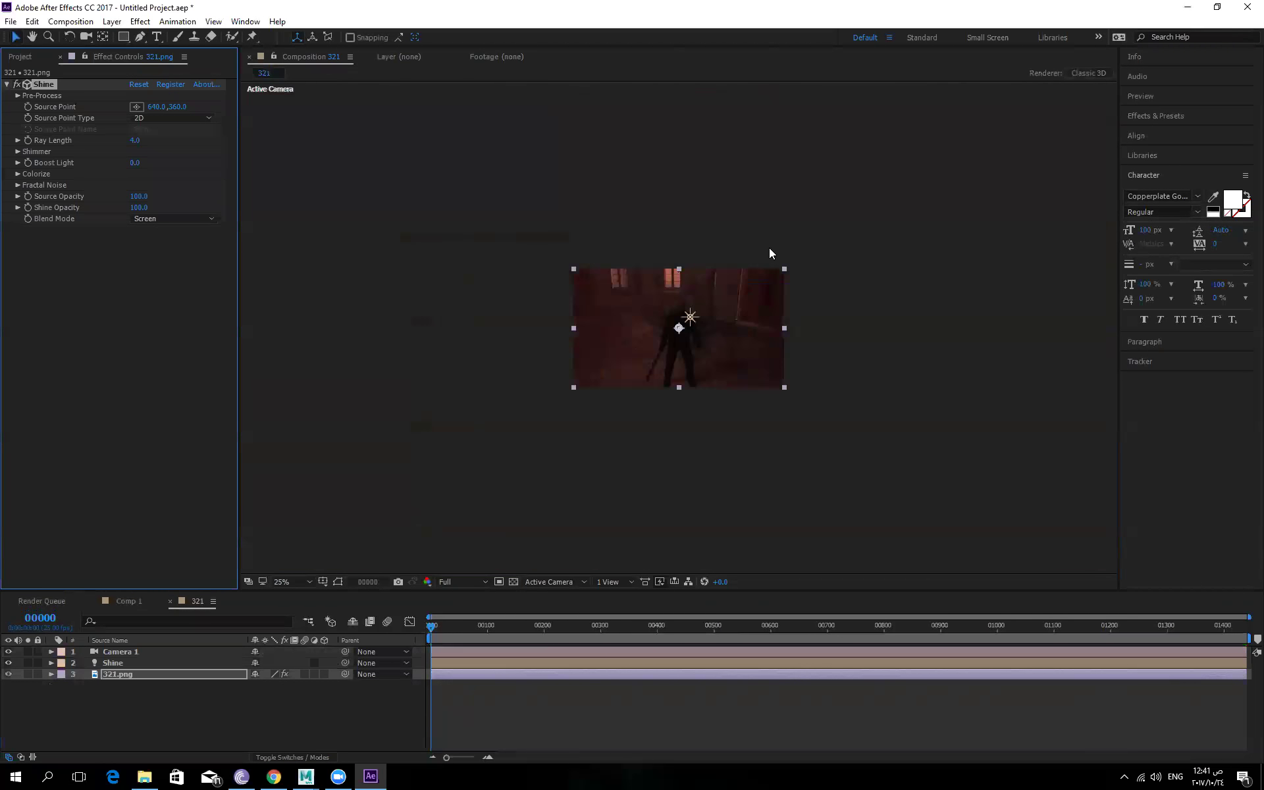
Set the Shine effect's source point type to 3D Light and move the Shine light up to the lit window behind the character.
scroll(646, 329, up, 2)
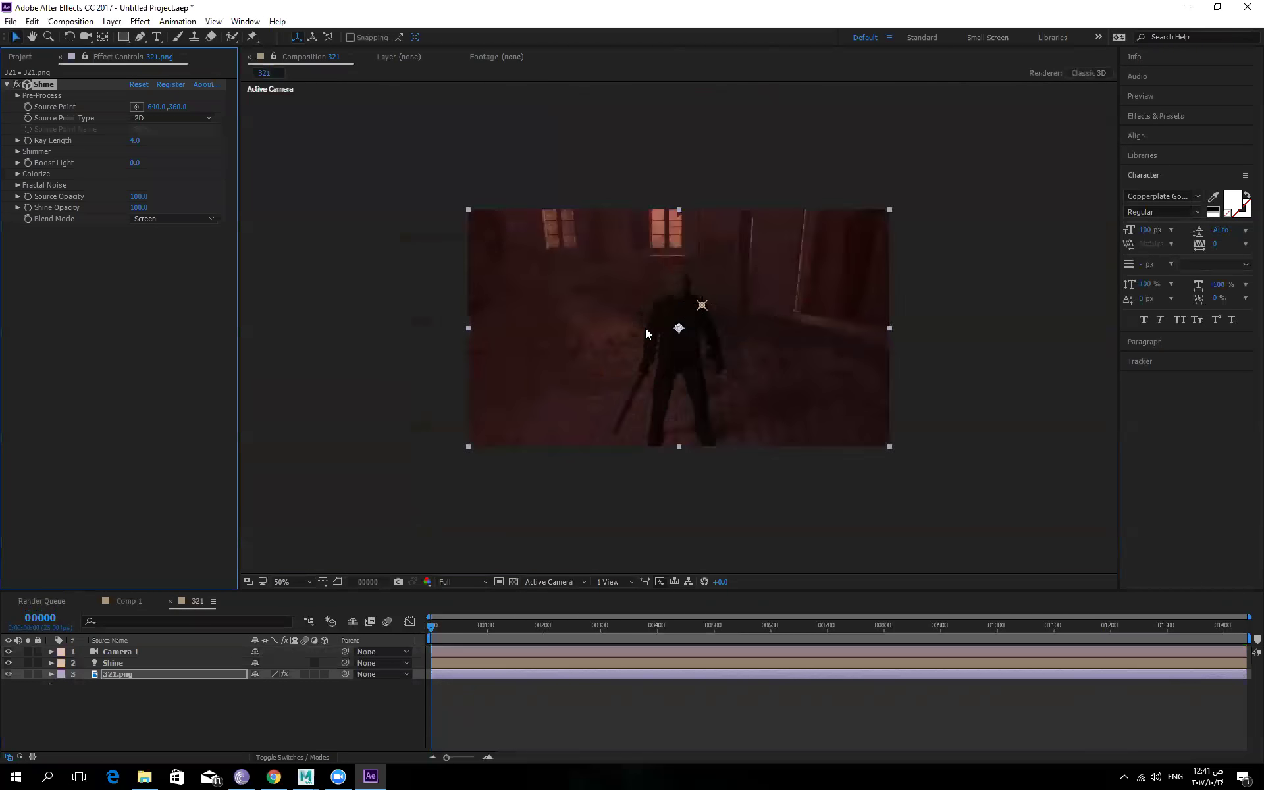
click(175, 118)
click(165, 145)
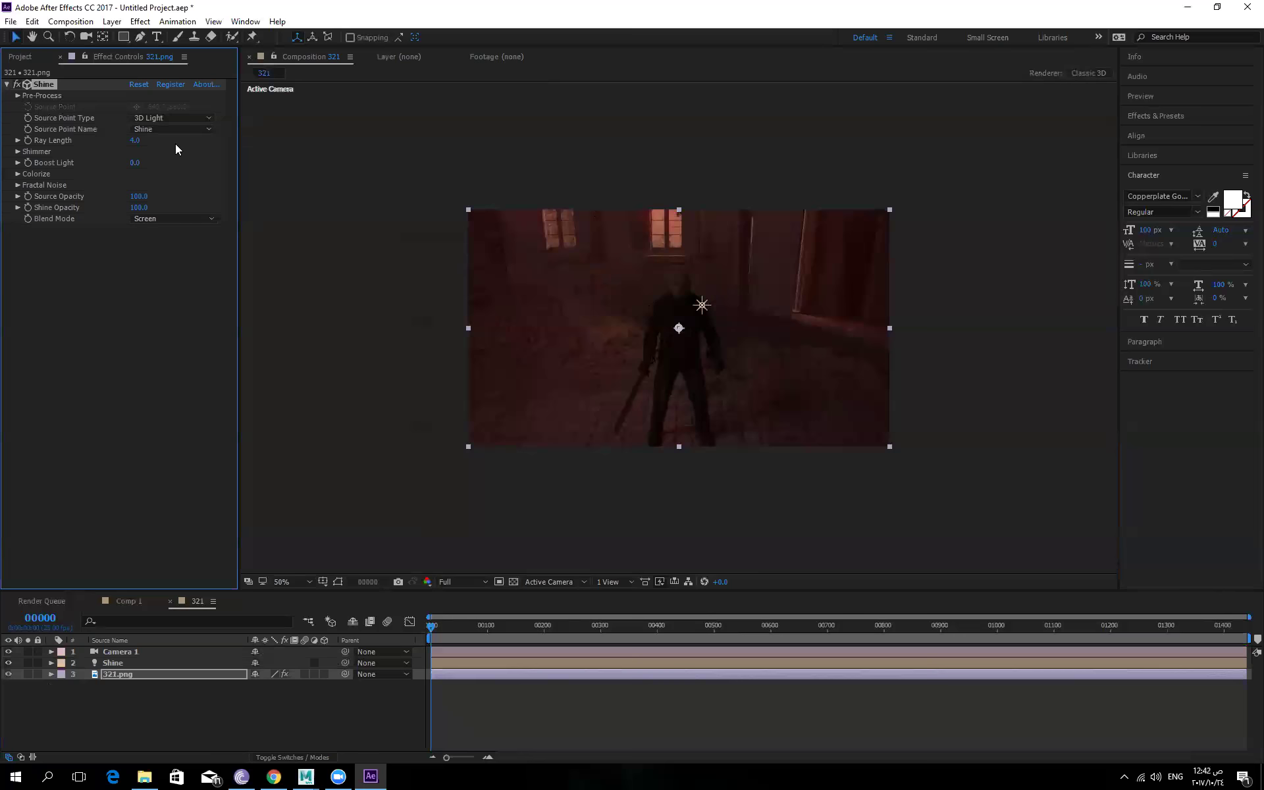
click(702, 307)
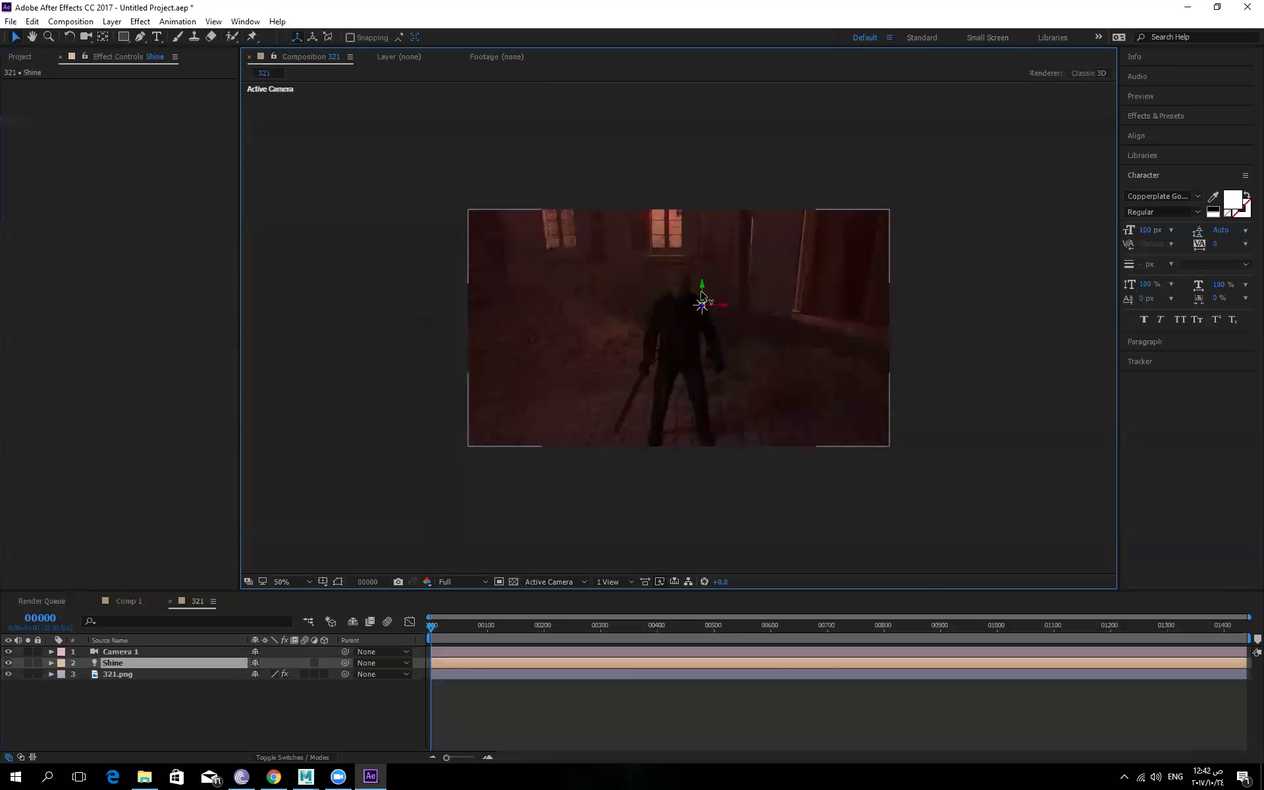
drag(703, 262, 700, 217)
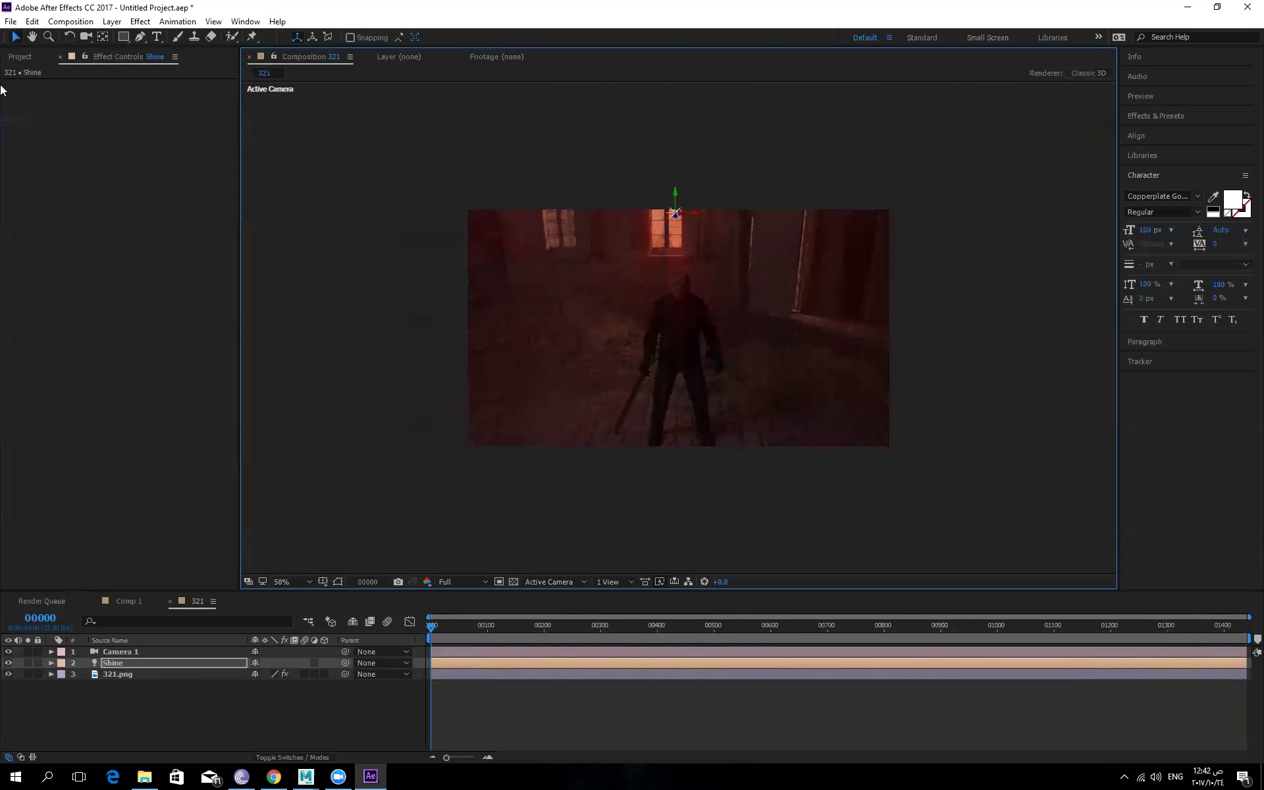
Raise the Shine pre-process Threshold on the 321.png layer to 53.
click(138, 675)
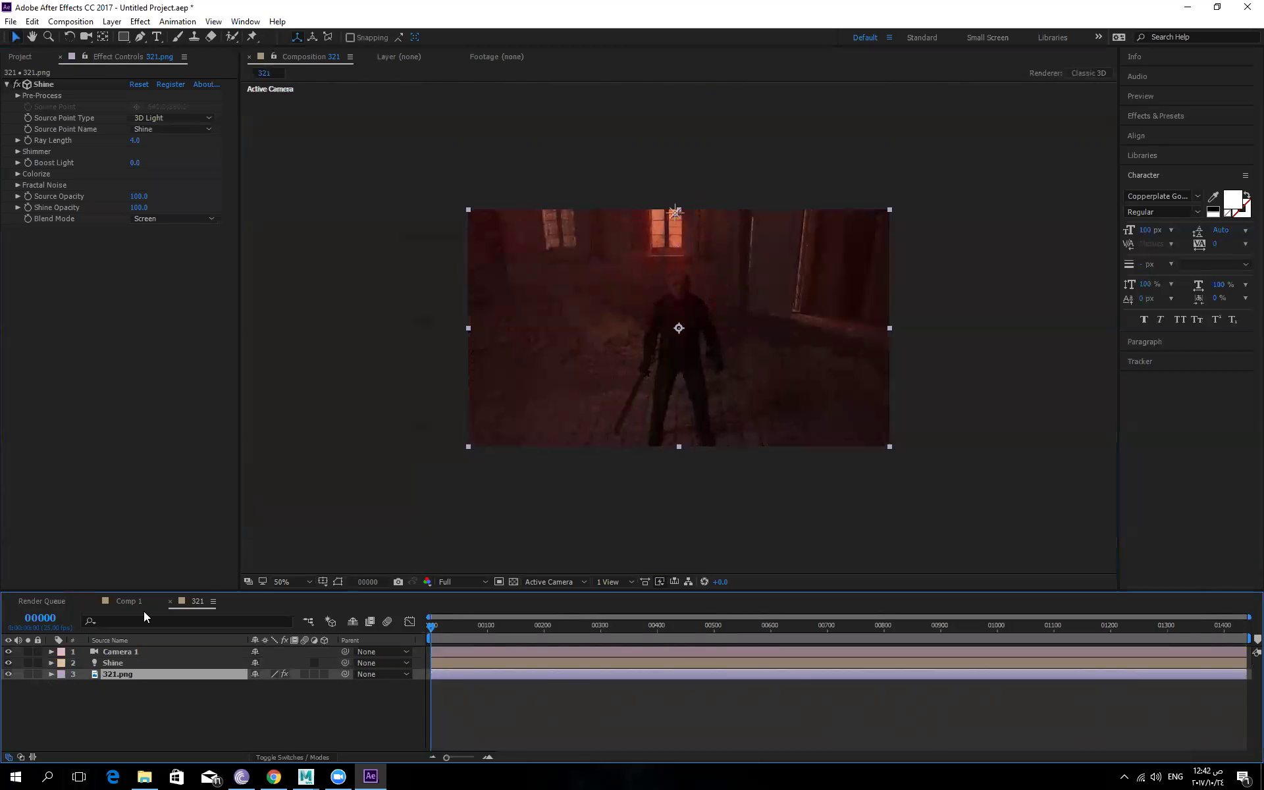
click(16, 95)
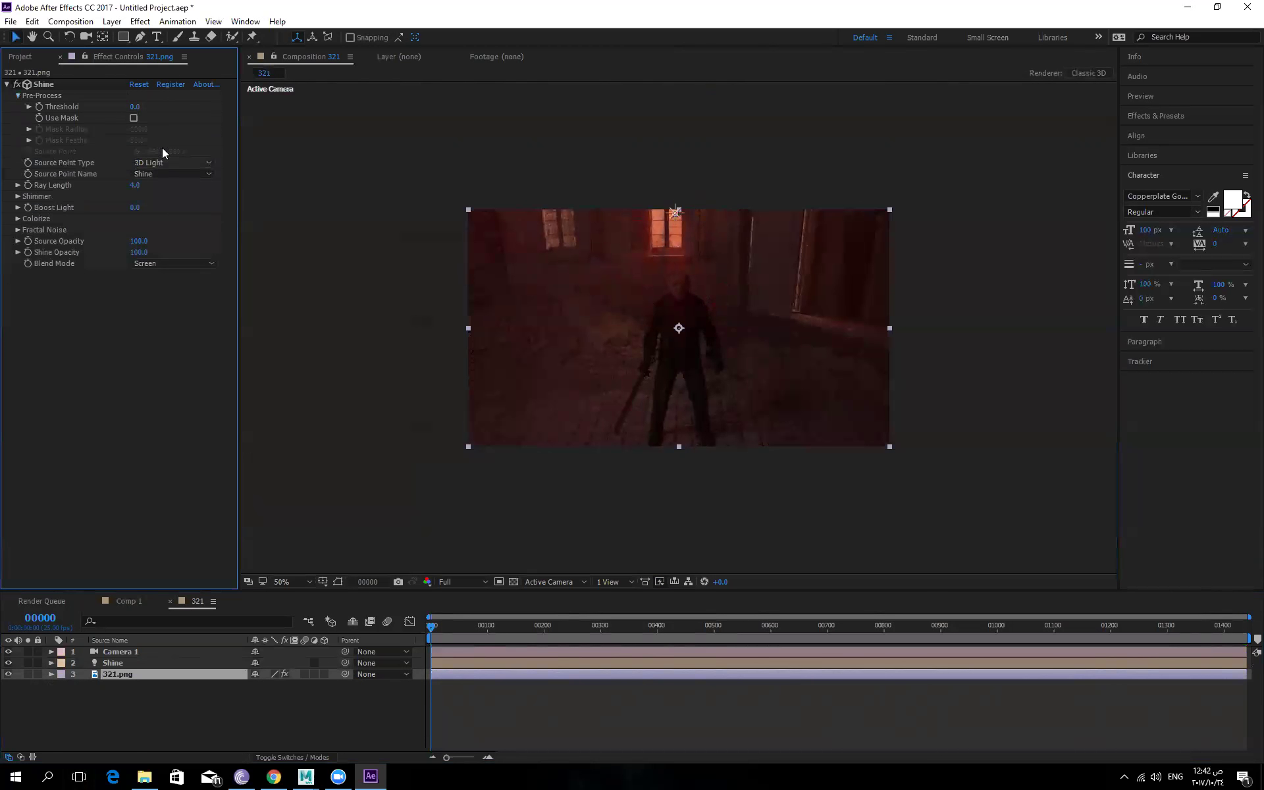
drag(134, 108, 171, 108)
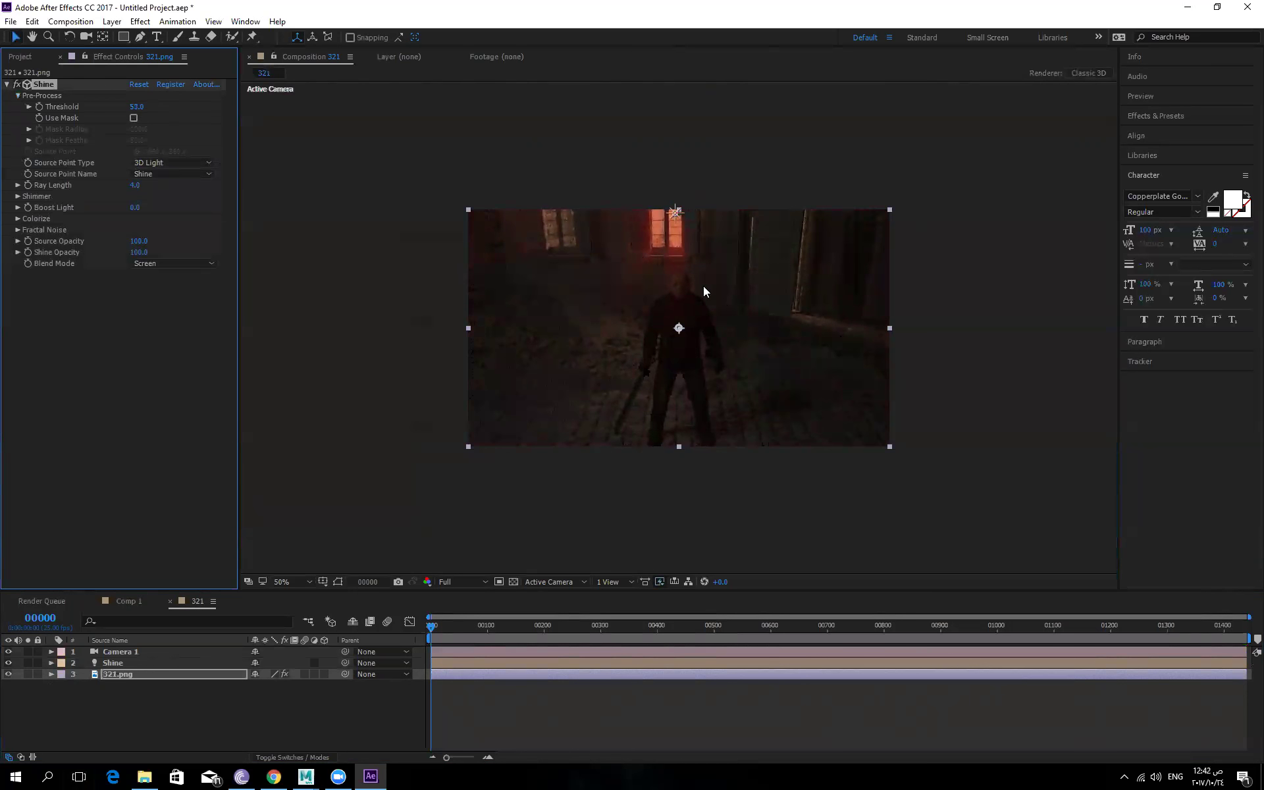
Nudge the Shine light sideways along the lit window above the character.
key(slash)
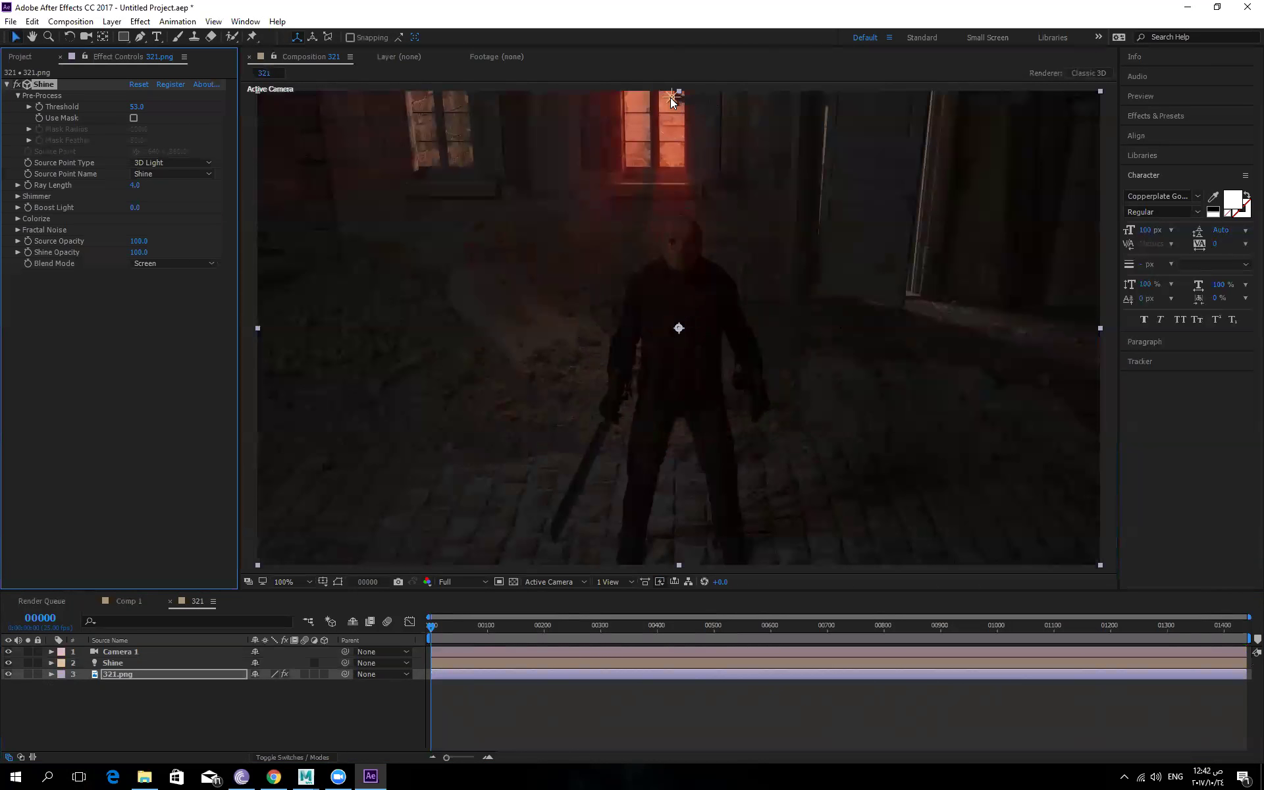
click(671, 97)
drag(696, 105, 724, 105)
scroll(602, 292, down, 4)
scroll(612, 299, up, 4)
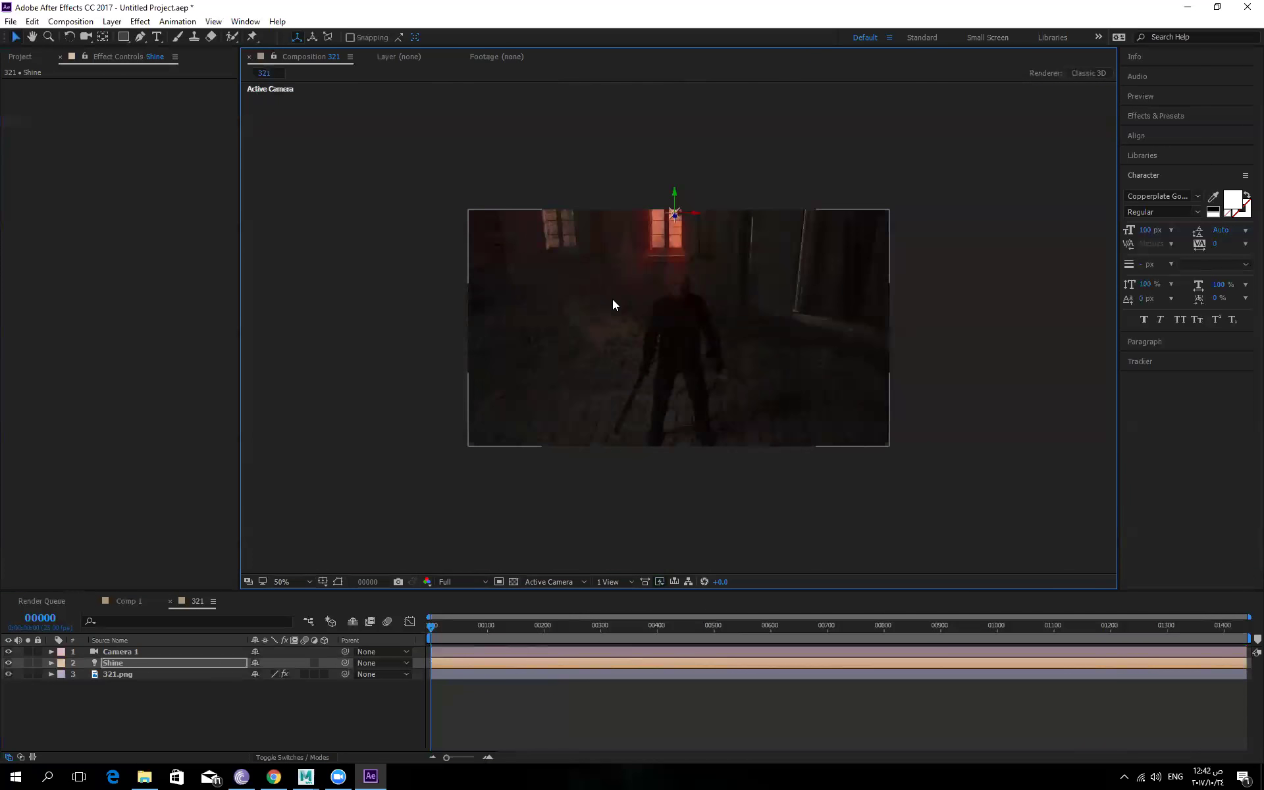
Set the Shine Ray Length on the 321.png layer to 5.4 and shift the light slightly within the lit window.
click(124, 673)
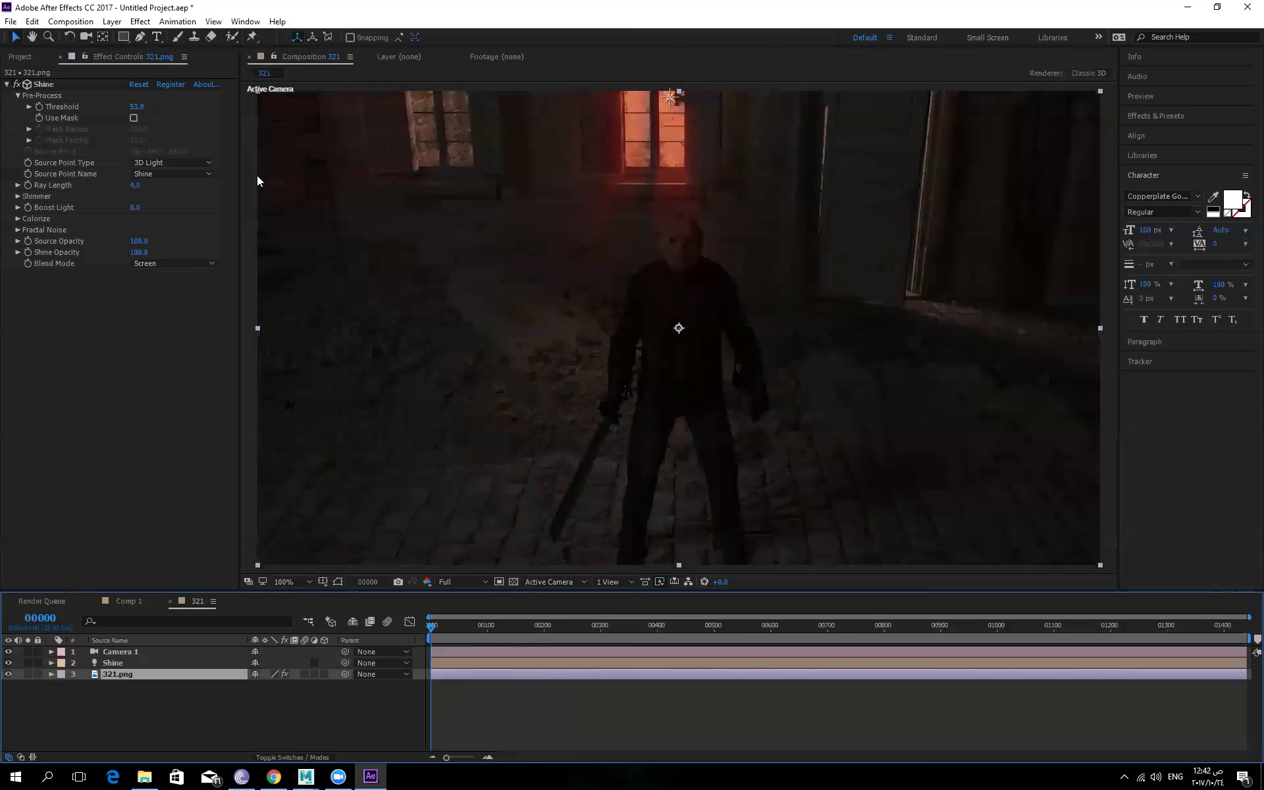
mouse_move(134, 185)
mouse_down()
mouse_move(173, 187)
mouse_move(143, 192)
mouse_up()
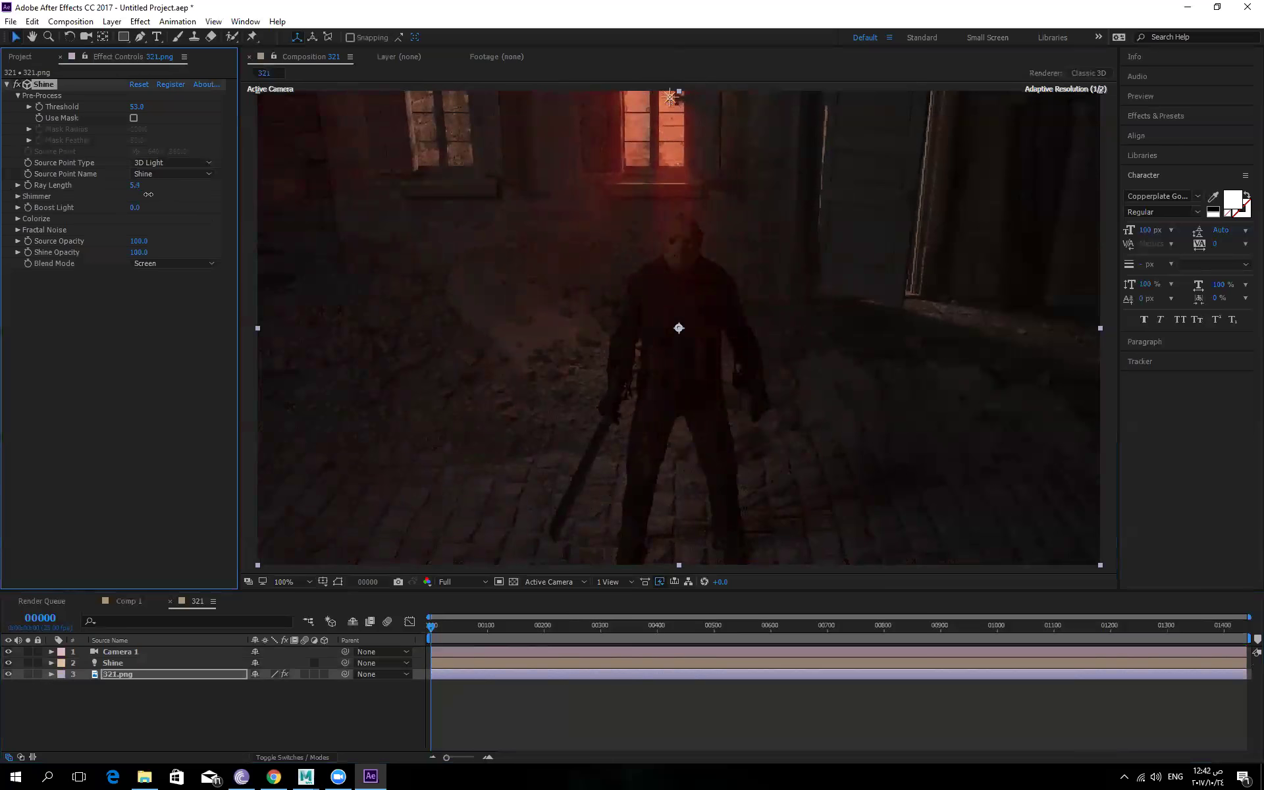
click(663, 98)
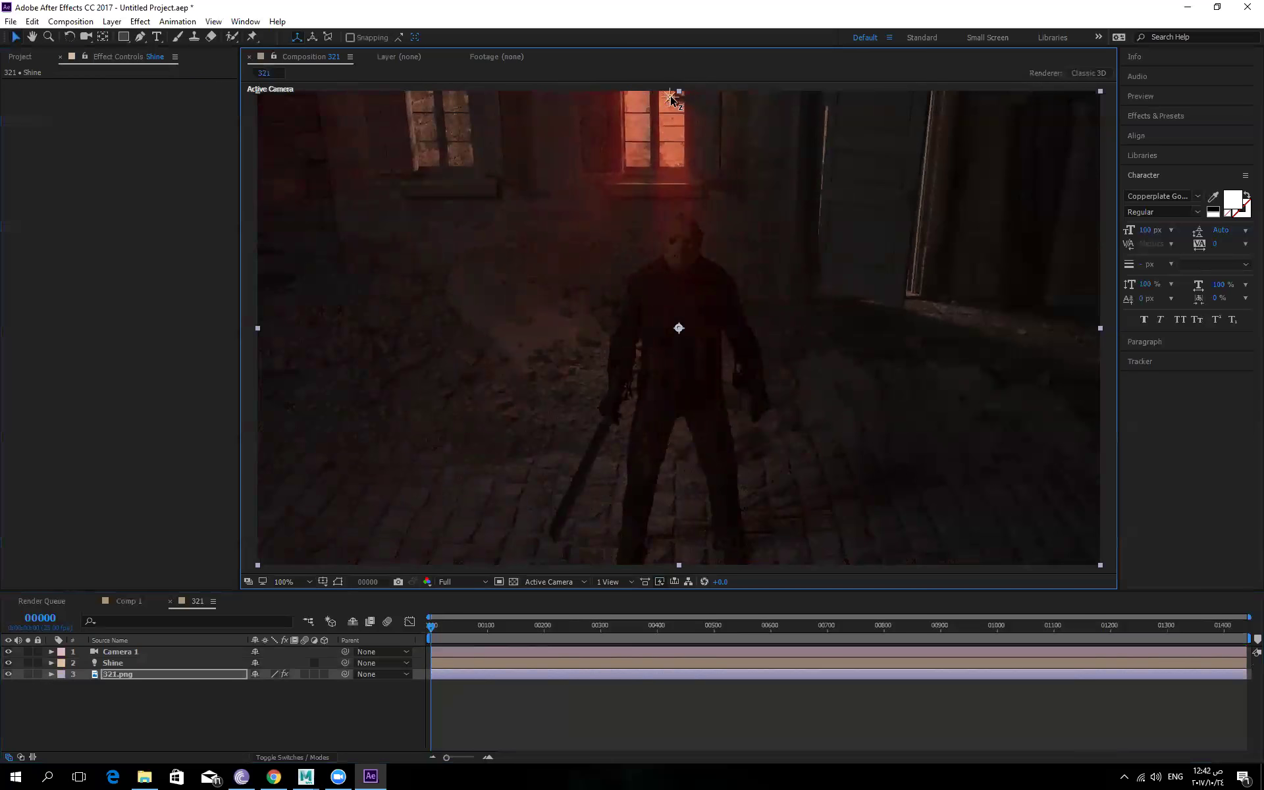
drag(711, 98, 710, 217)
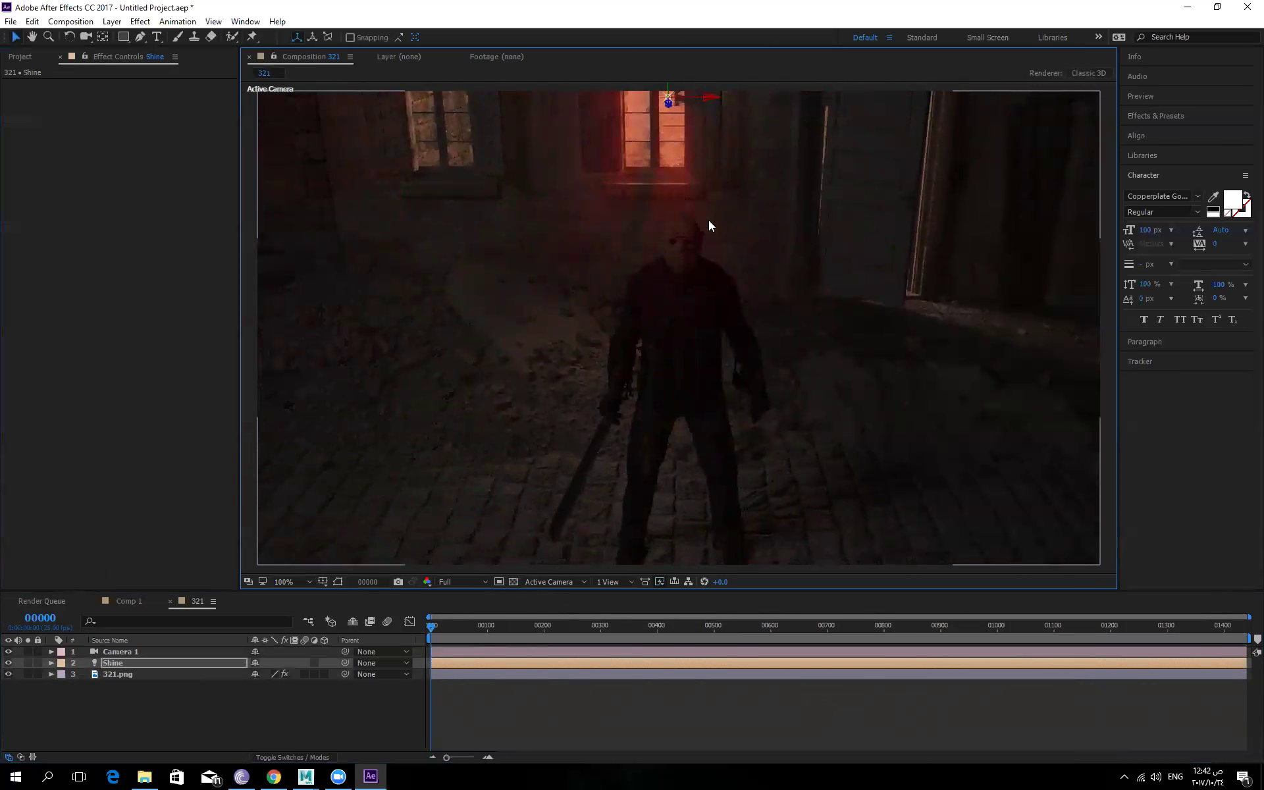
Set the Shine Ray Length on the 321.png layer to 6.1 and Boost Light to 2.
click(117, 672)
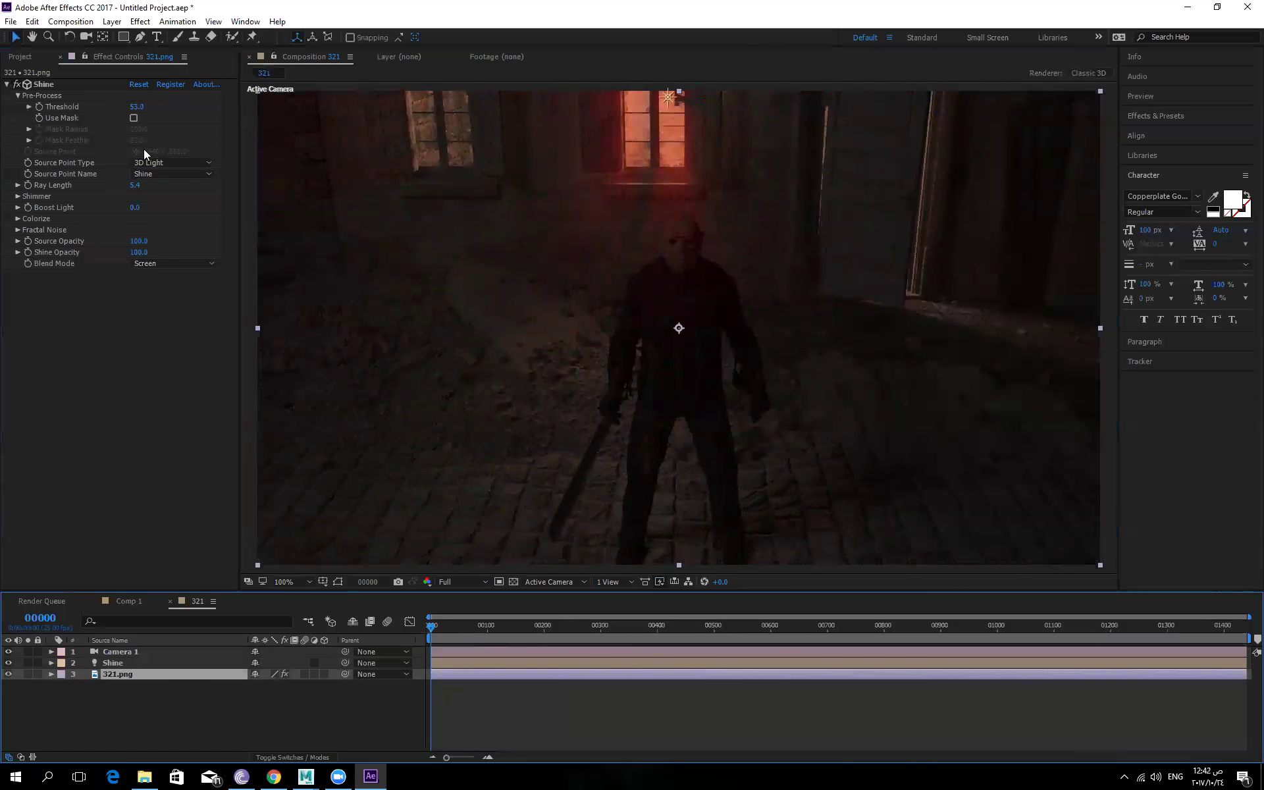
drag(136, 188, 141, 186)
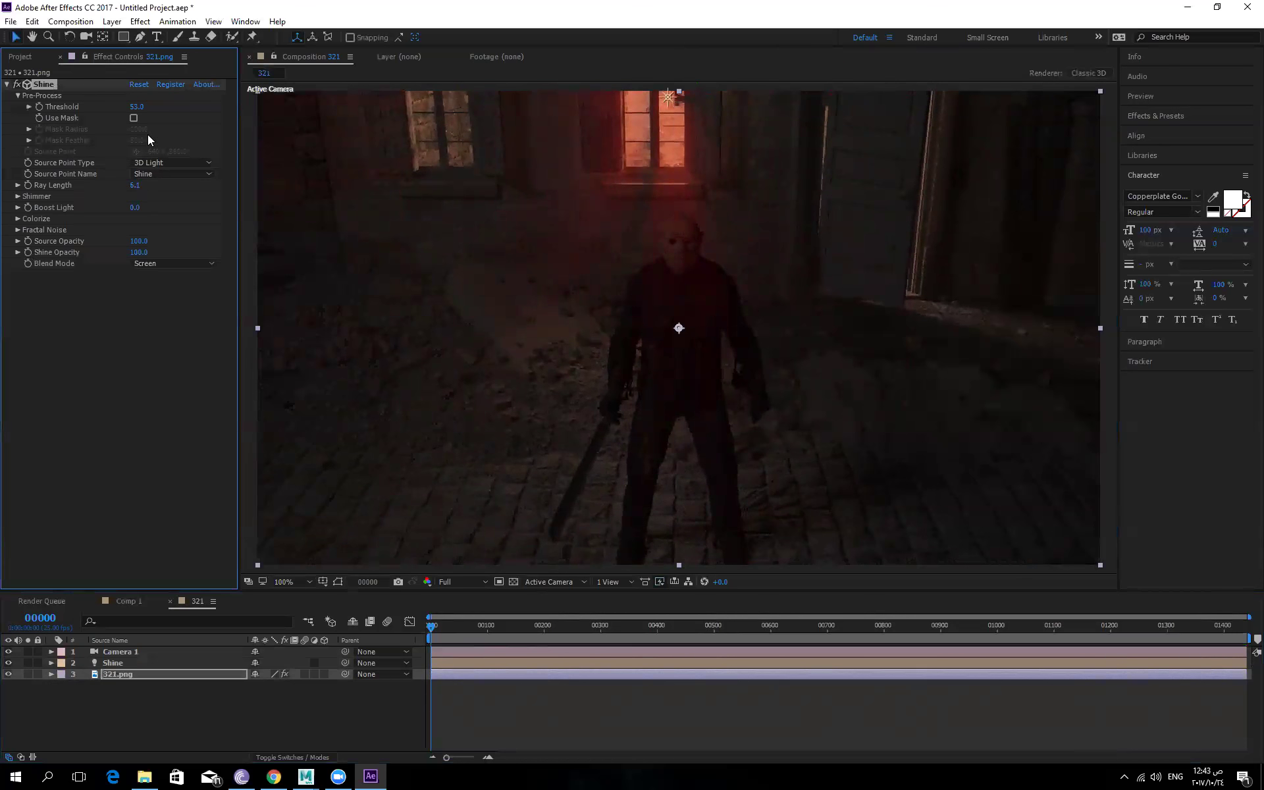
mouse_move(140, 206)
mouse_down()
mouse_move(162, 202)
mouse_move(160, 213)
mouse_up()
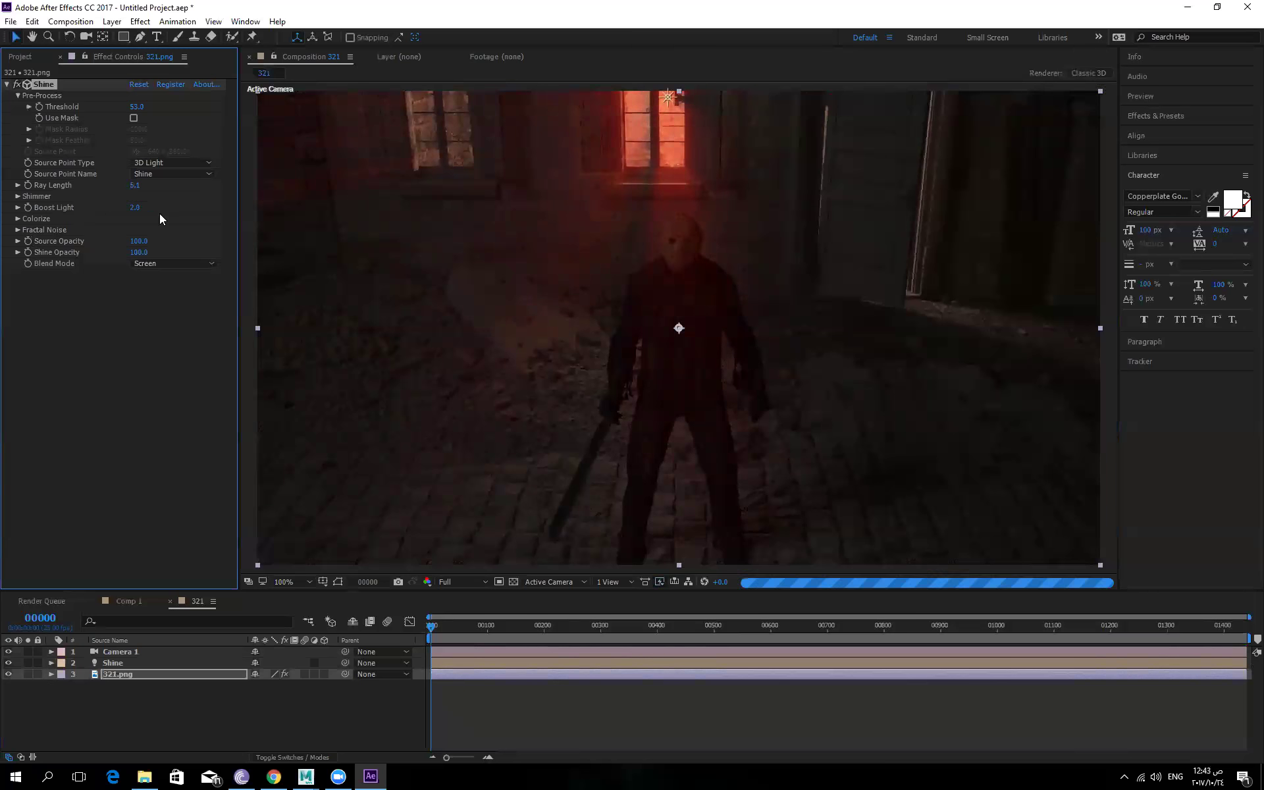
Set the Shimmer Amount of the Shine effect to 22.
click(18, 196)
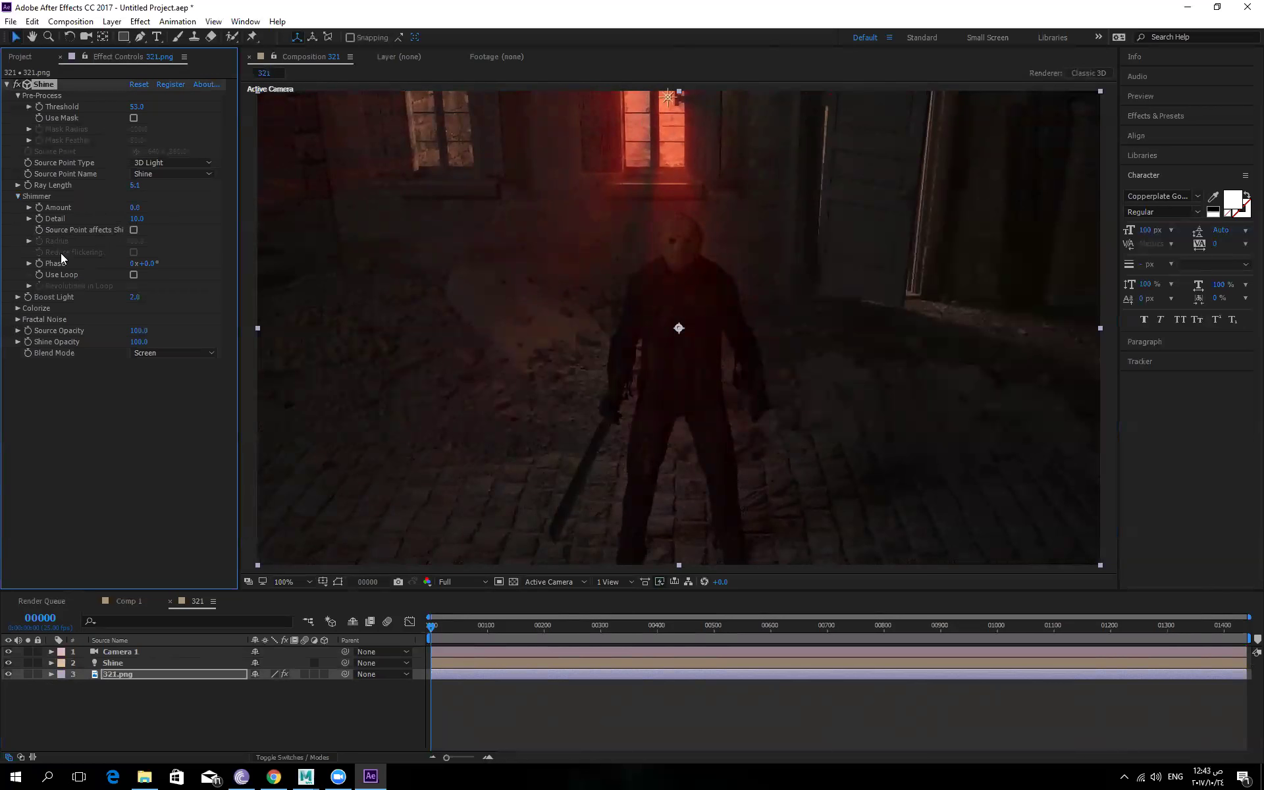
drag(136, 207, 148, 208)
click(18, 297)
click(18, 297)
Set the Shine Colorize option to None so the rays take the image's own colours.
click(18, 308)
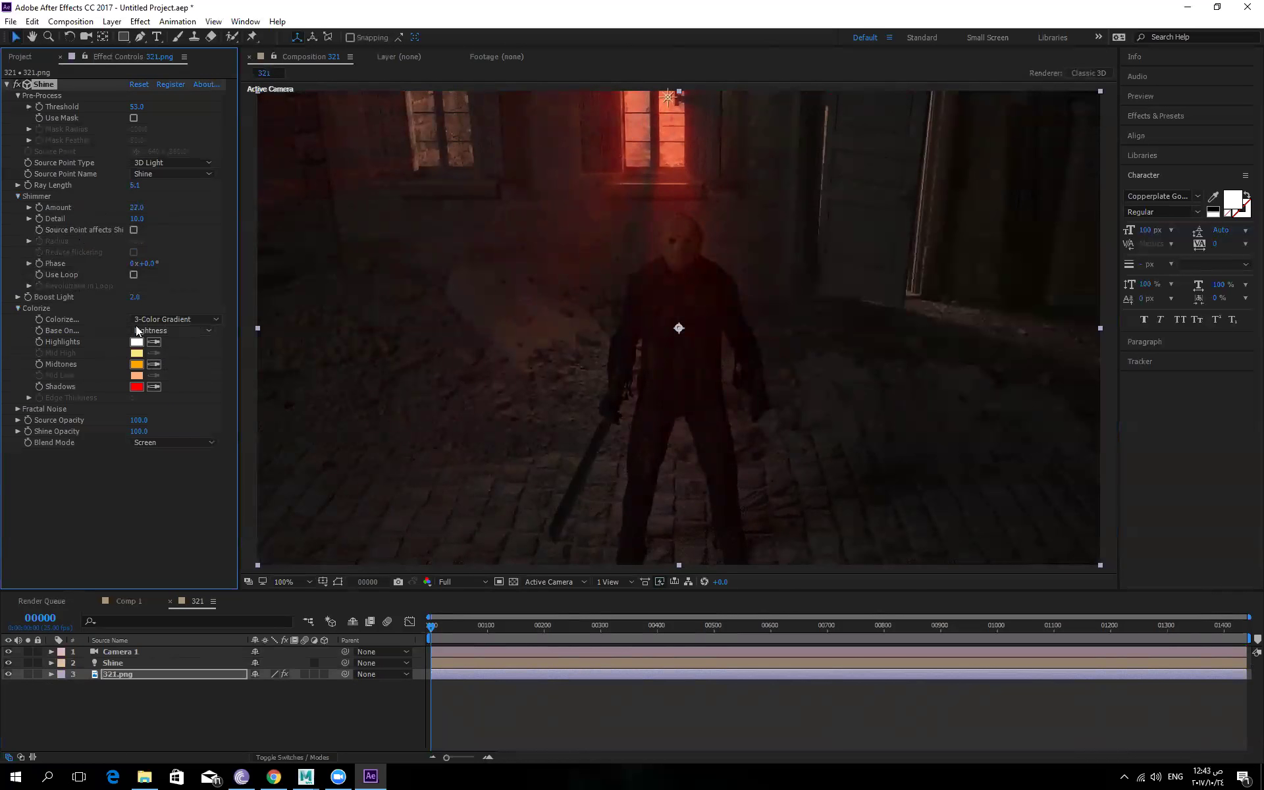
click(162, 319)
click(210, 224)
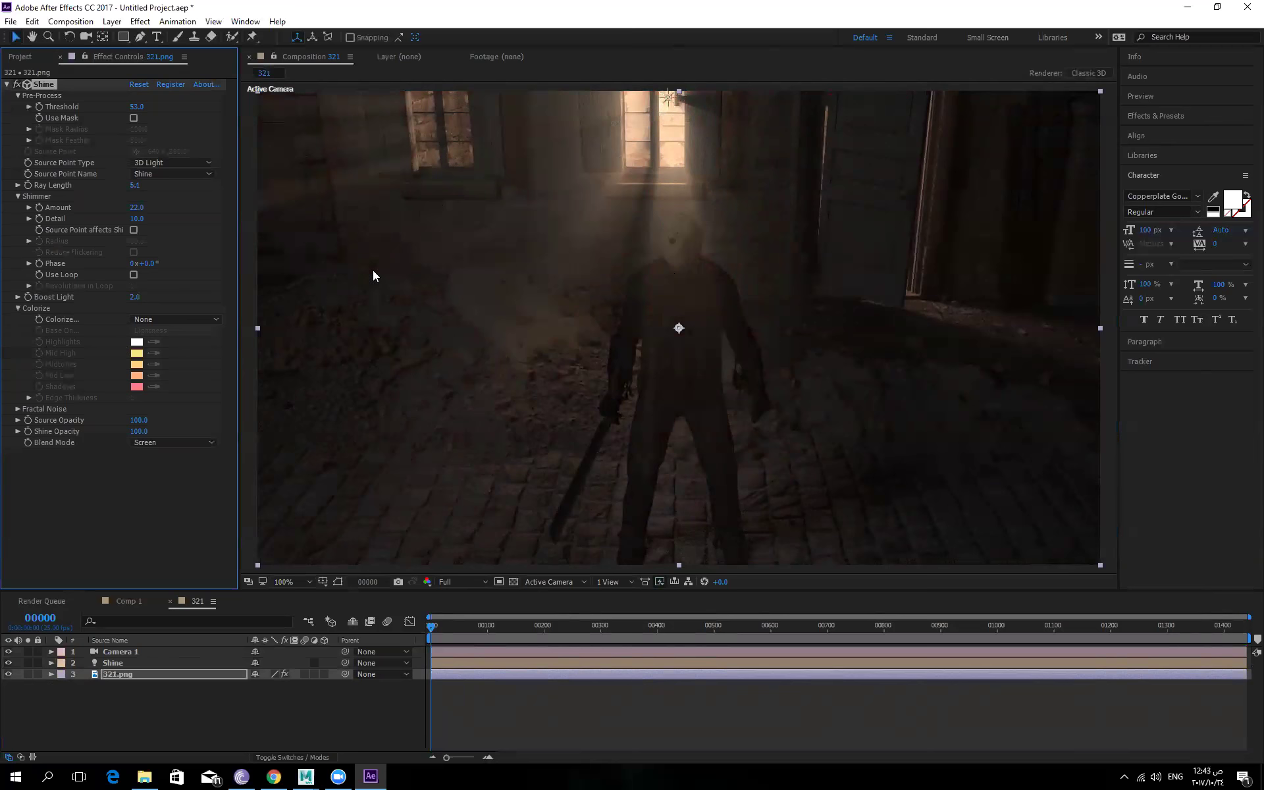
Try the Spirit and Rainbow Colorize presets on the rays and return Colorize to None.
click(180, 319)
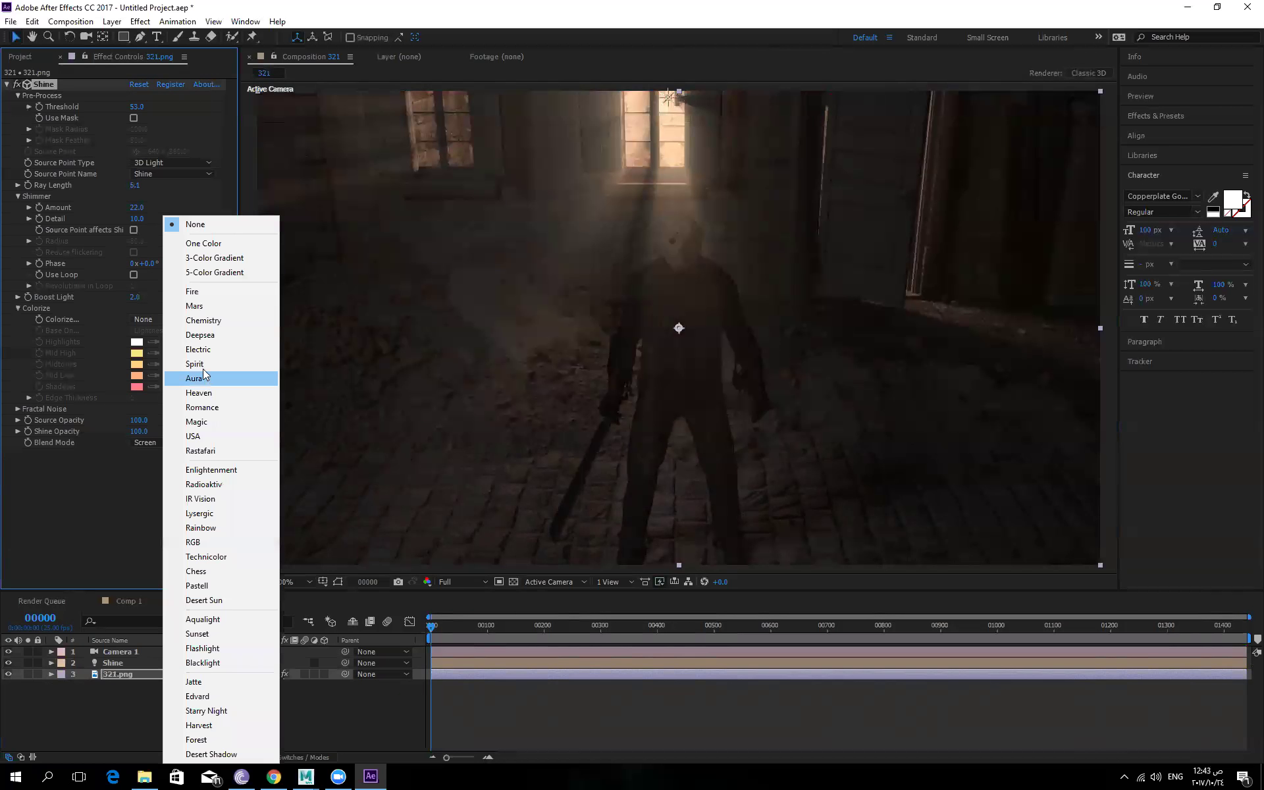
click(203, 370)
click(155, 318)
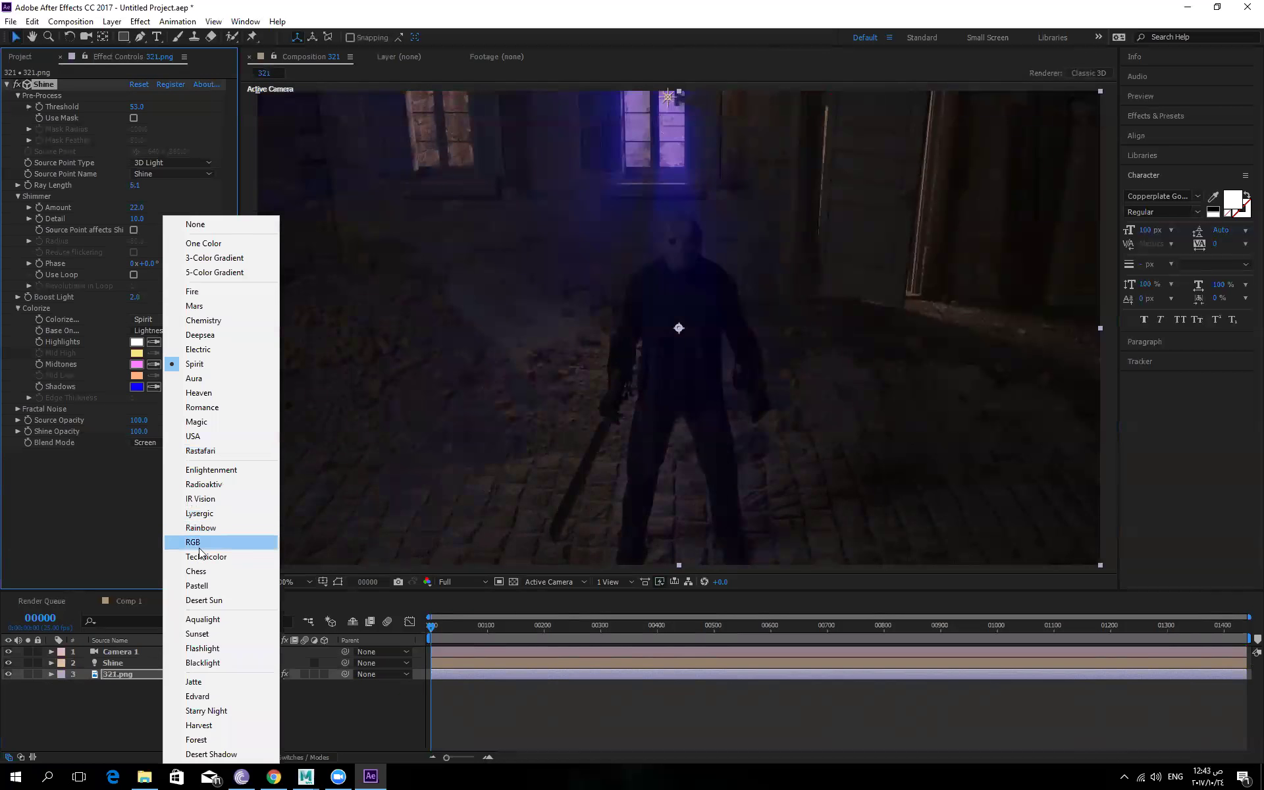
click(204, 528)
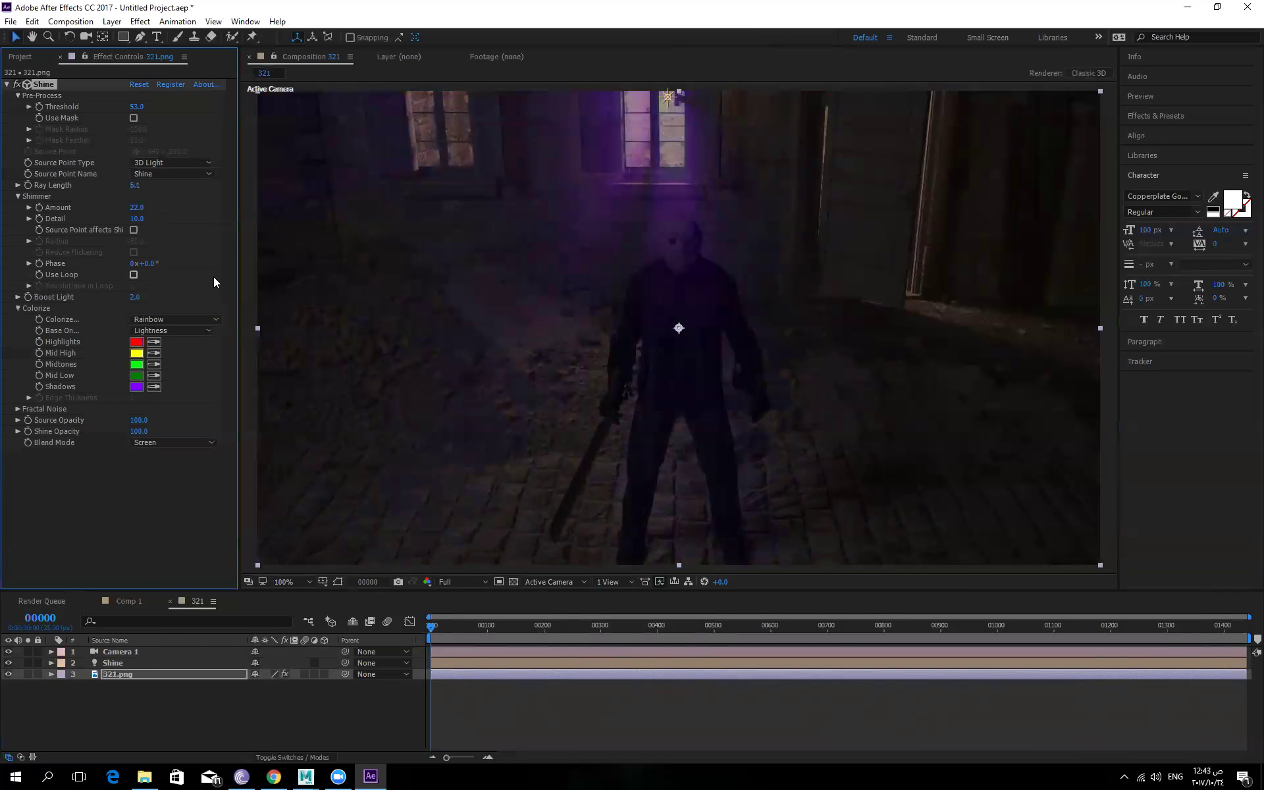
click(184, 317)
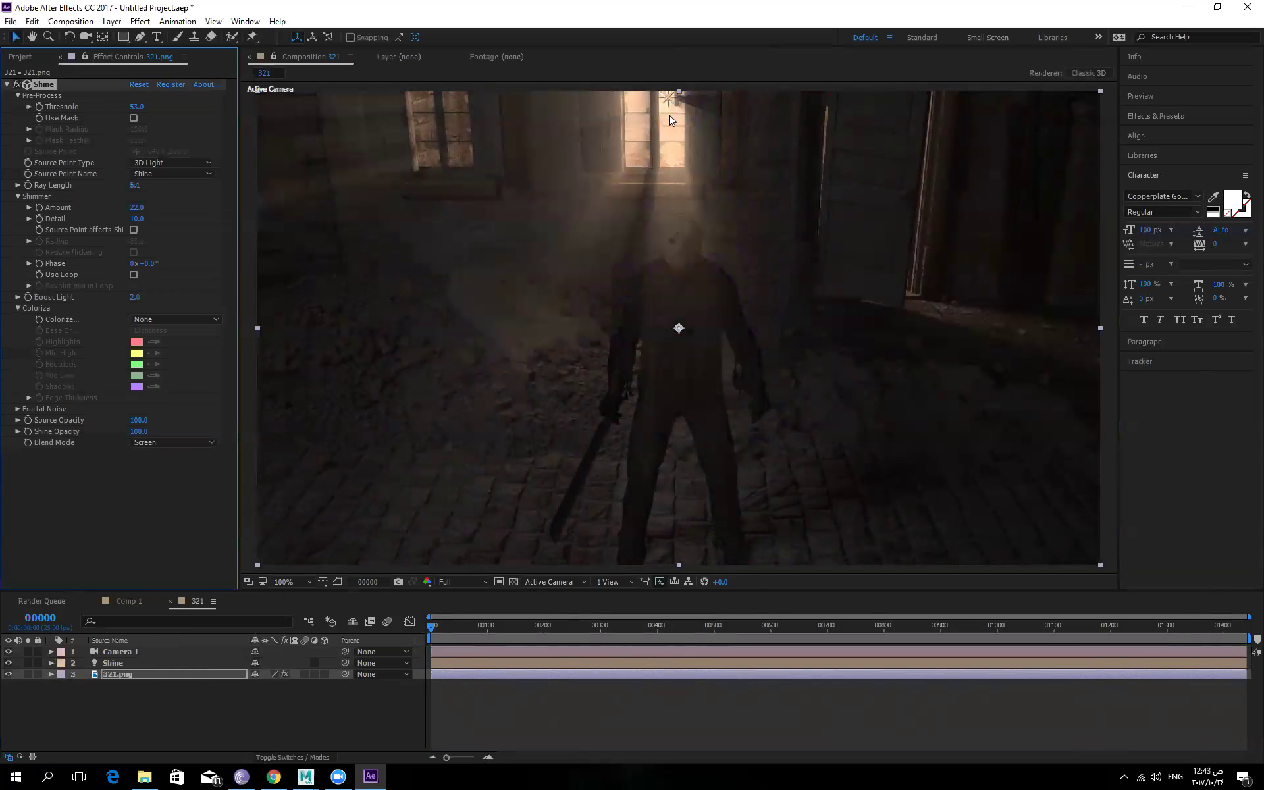
Enable the Shine Fractal Noise and set its Noise Type to 3D Light with Parallax.
click(18, 408)
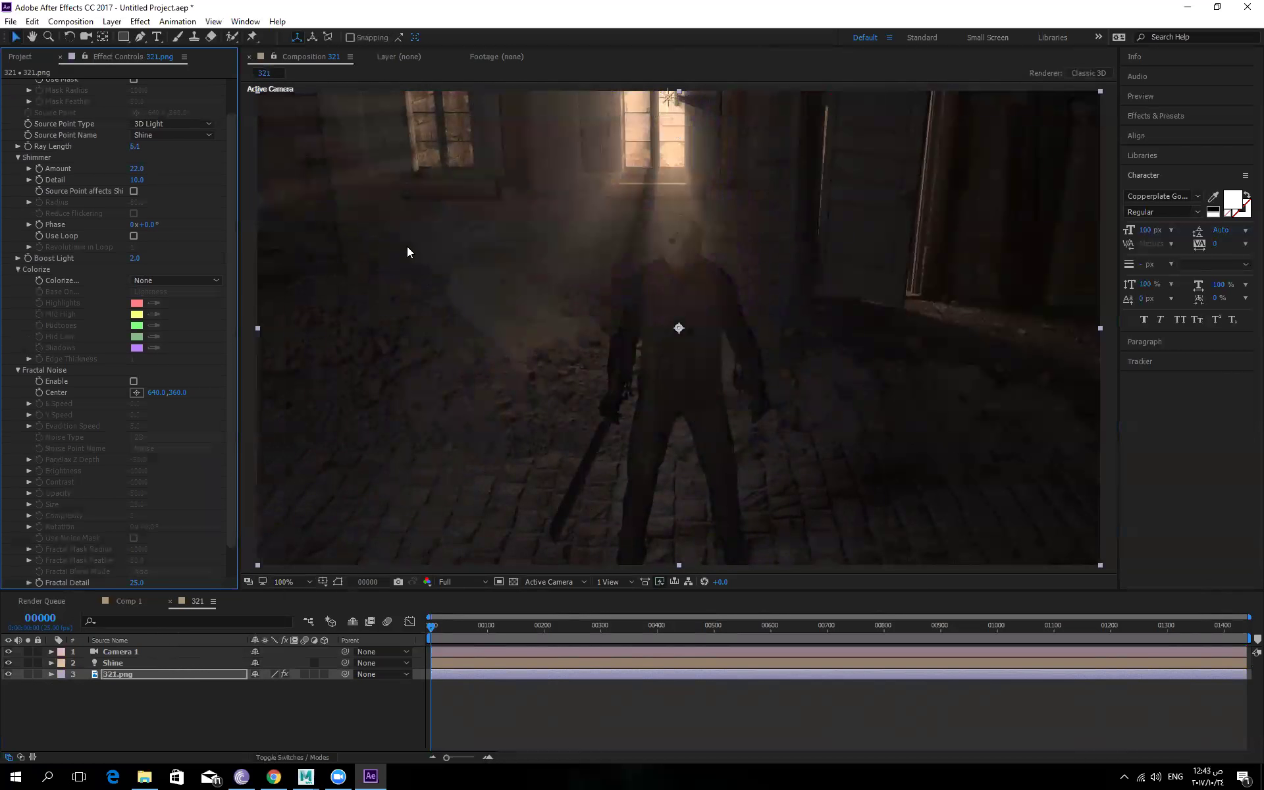
click(134, 381)
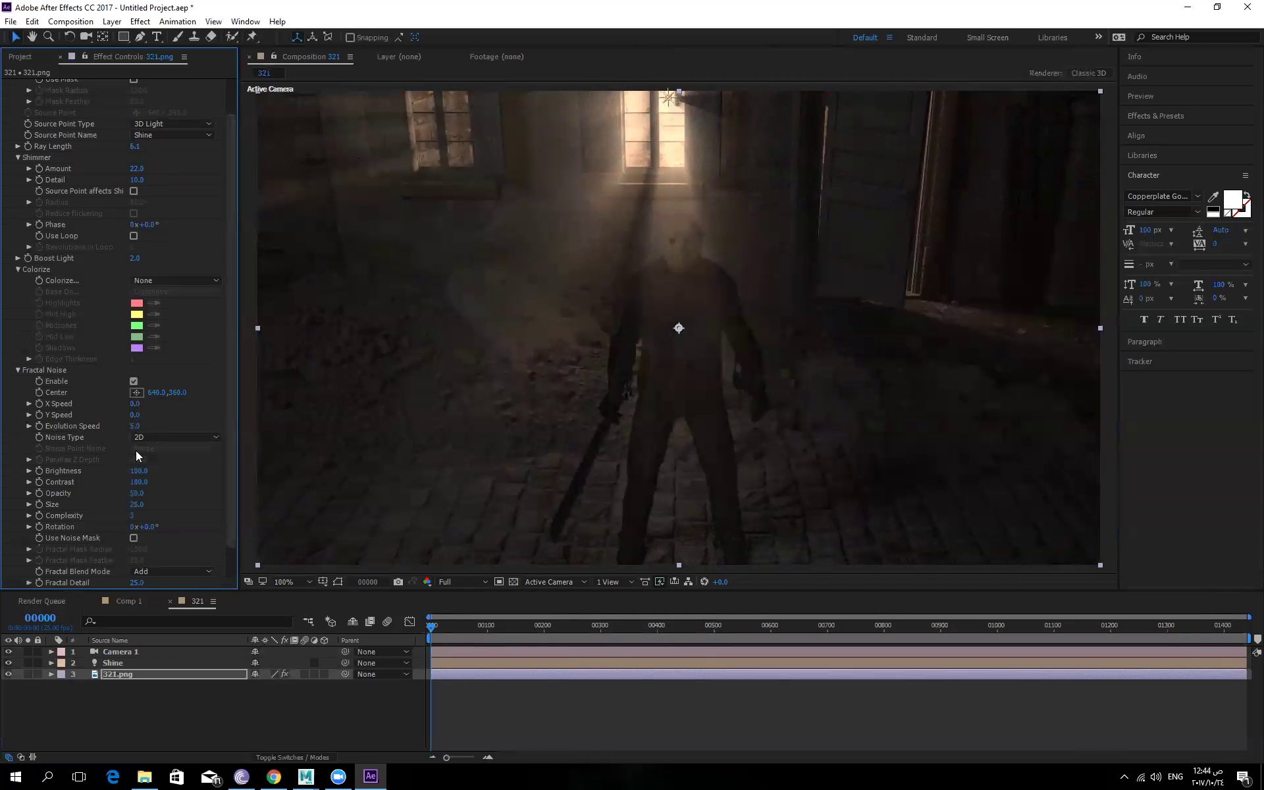
click(188, 440)
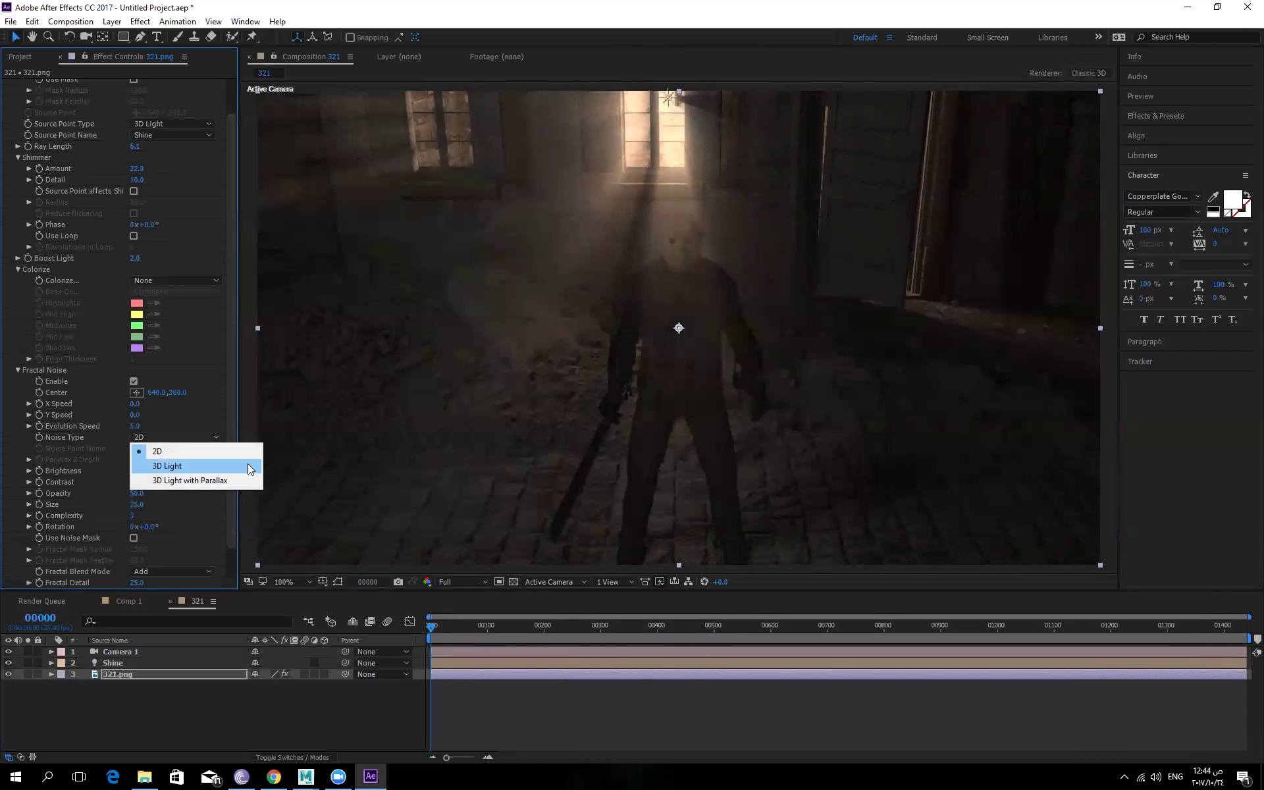
click(213, 480)
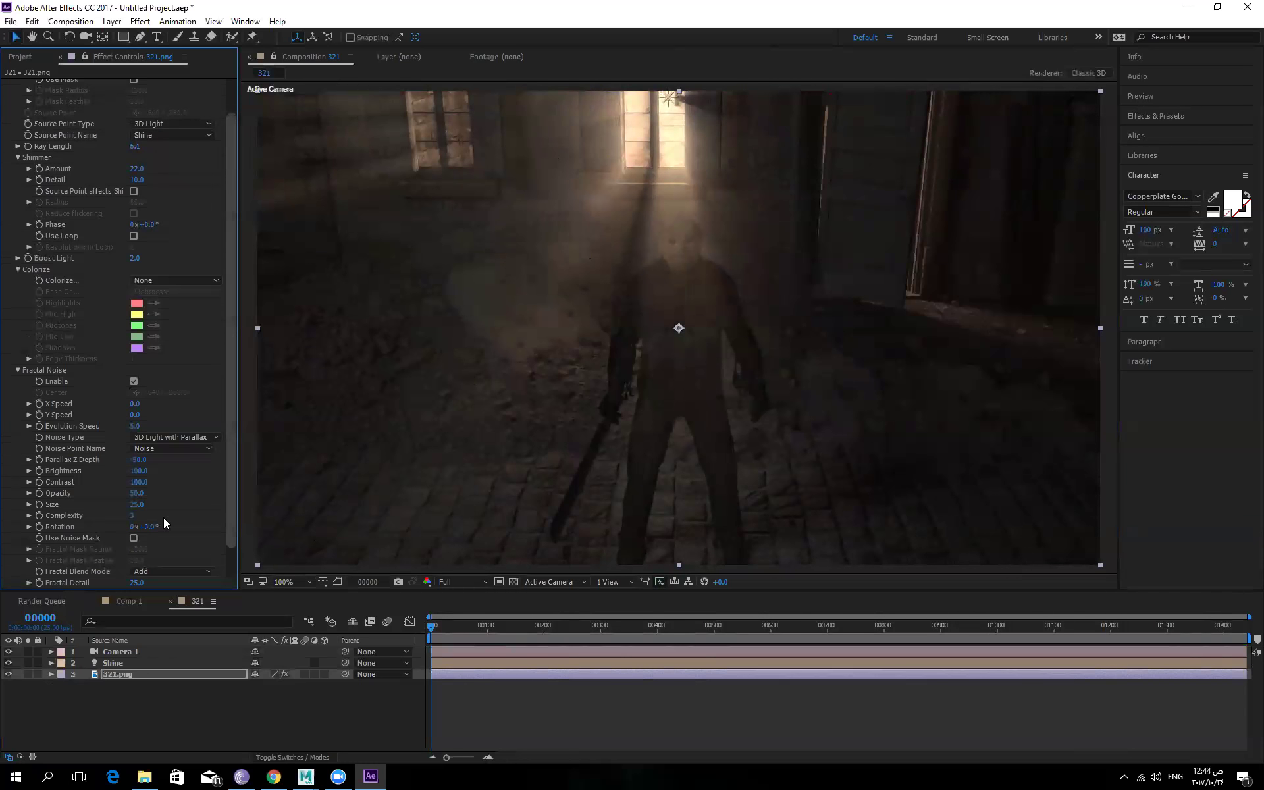
Set the fractal noise Parallax Z Depth to 500, Brightness to 143, Contrast to 217 and Opacity to 100.
drag(149, 465, 105, 470)
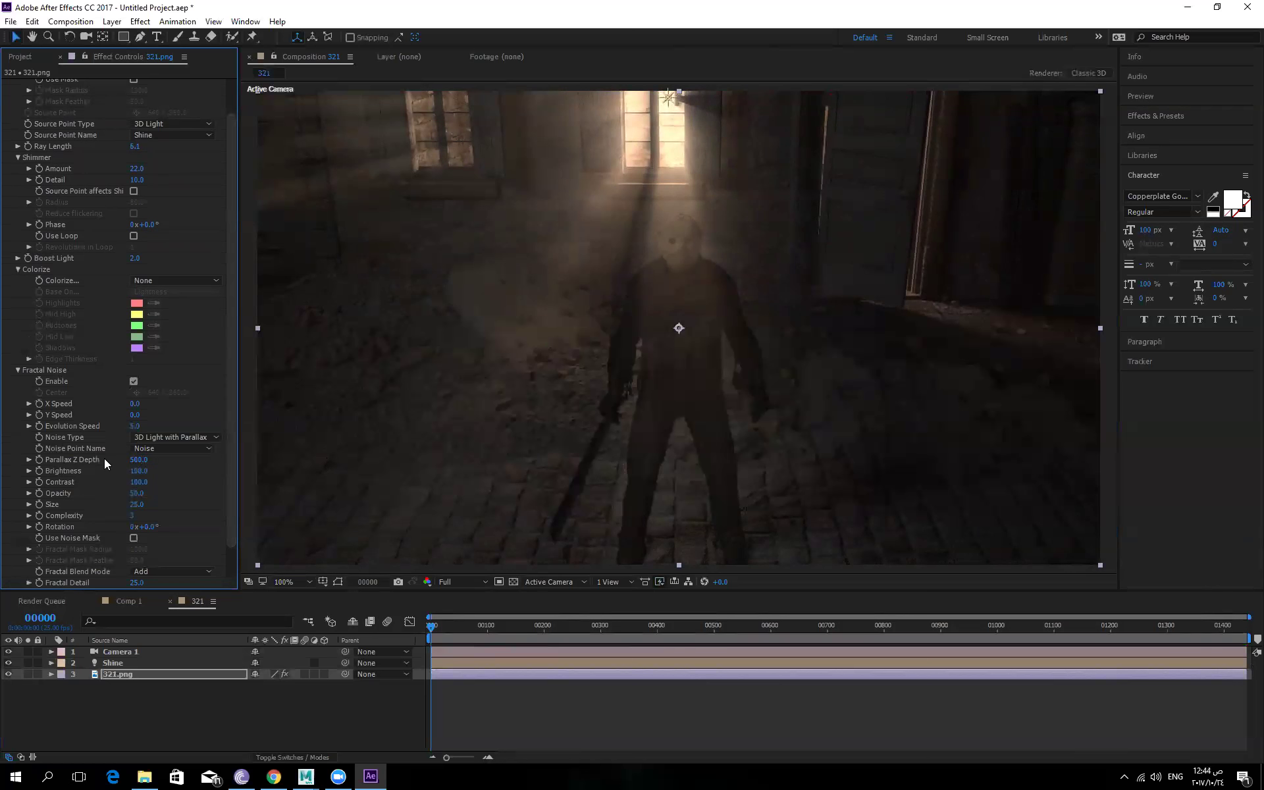
drag(138, 472, 165, 498)
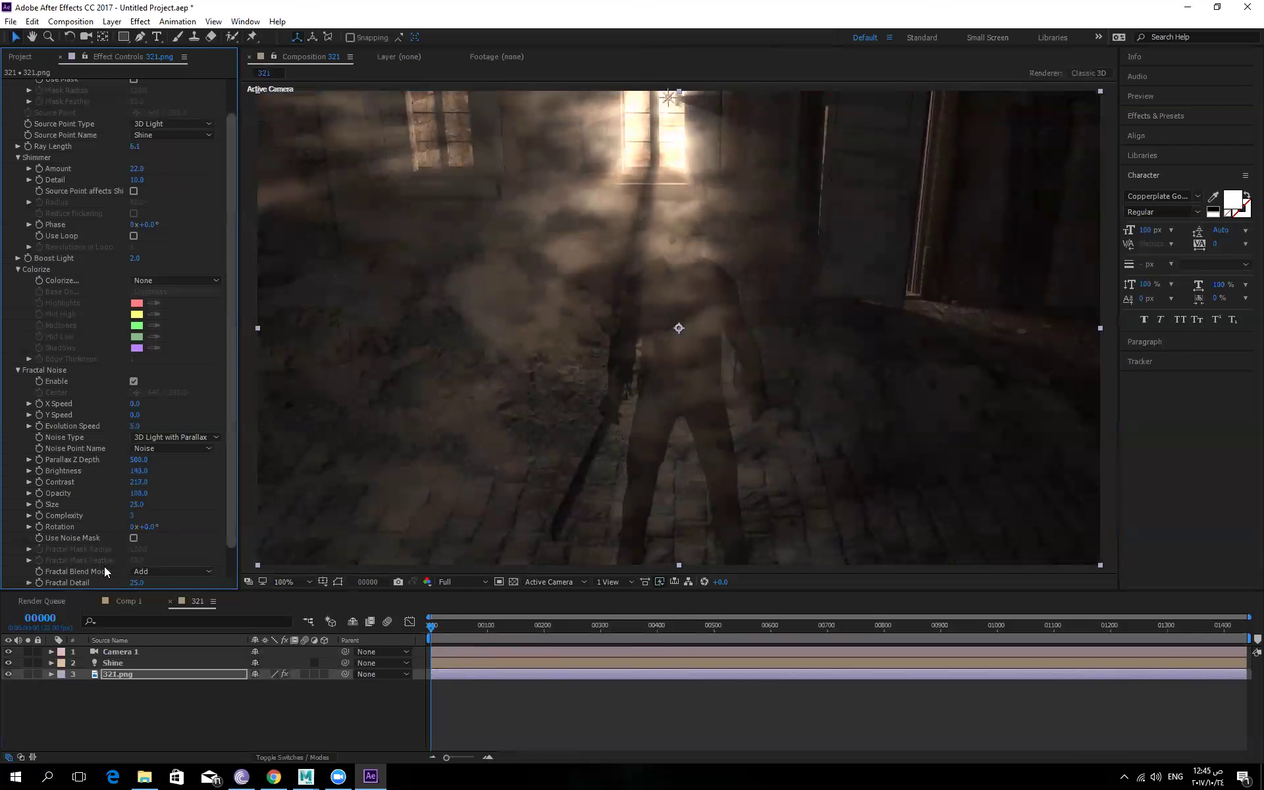
Reduce the fractal noise Opacity to 50, keeping its Size at 25.
click(138, 506)
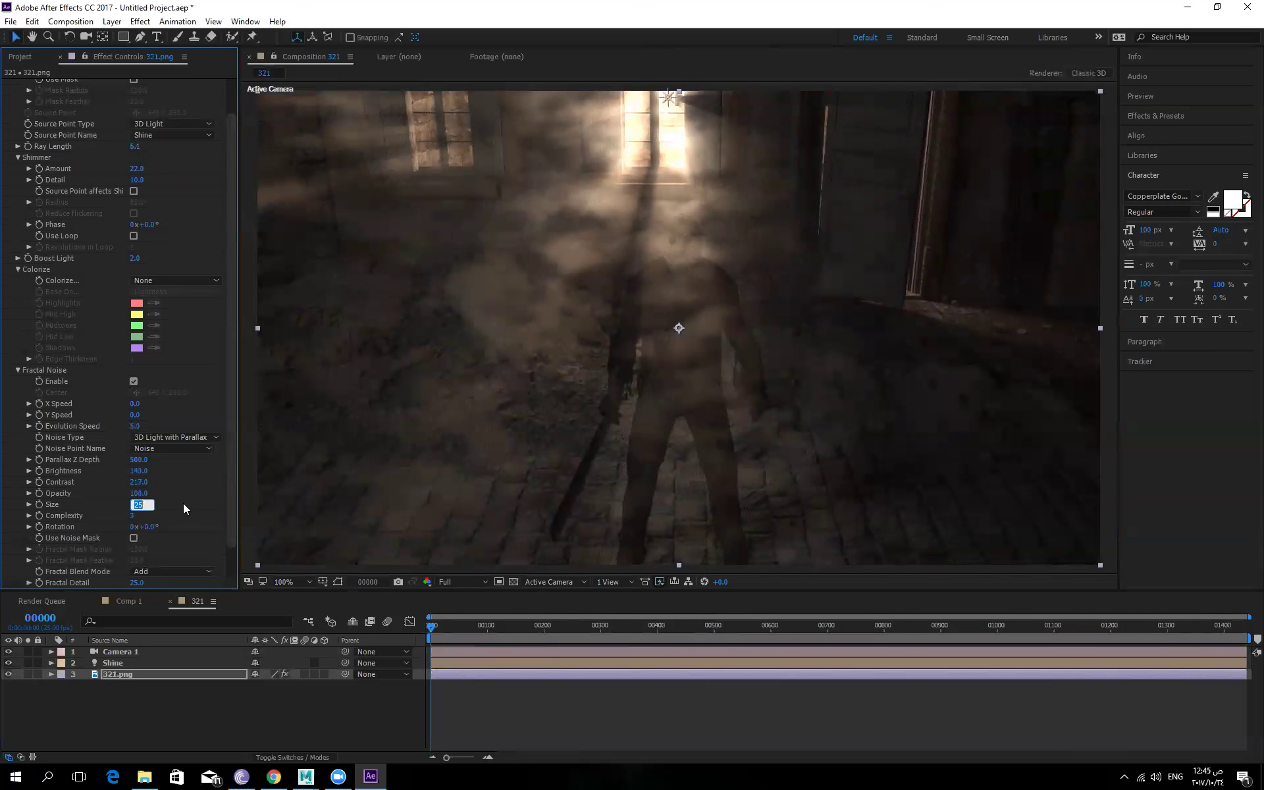
key(Return)
click(137, 494)
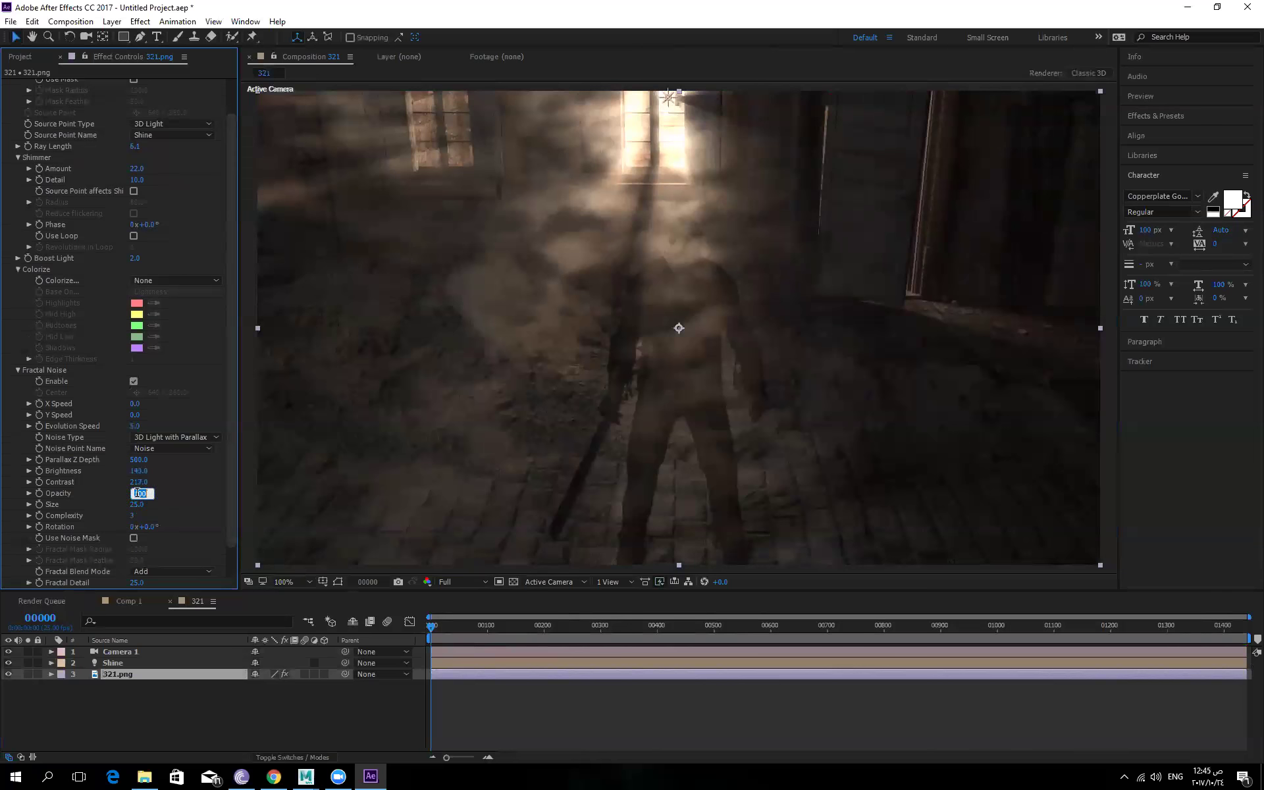
text(25.0)
key(Return)
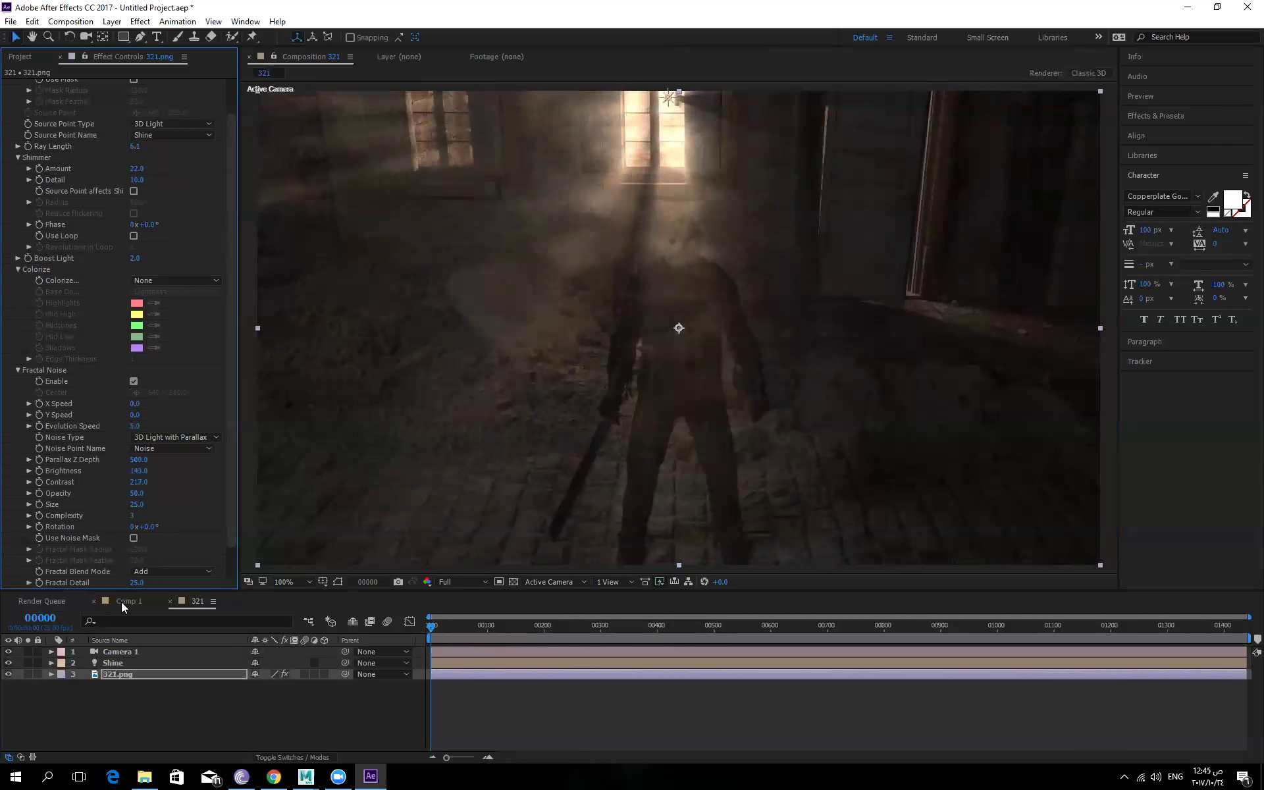
Try a fractal noise Size of 2.5 and a Complexity of 4, returning the Complexity to 3.
drag(132, 506, 20, 520)
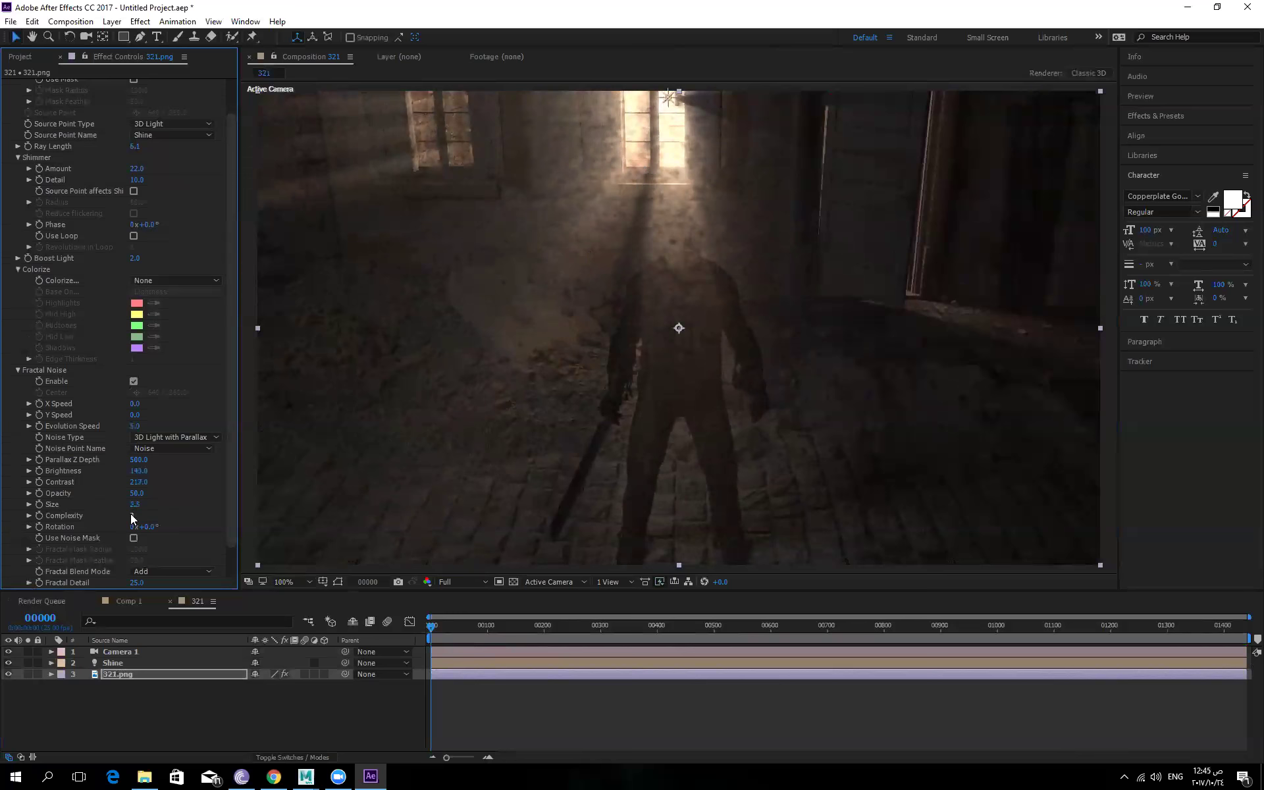
drag(132, 516, 169, 514)
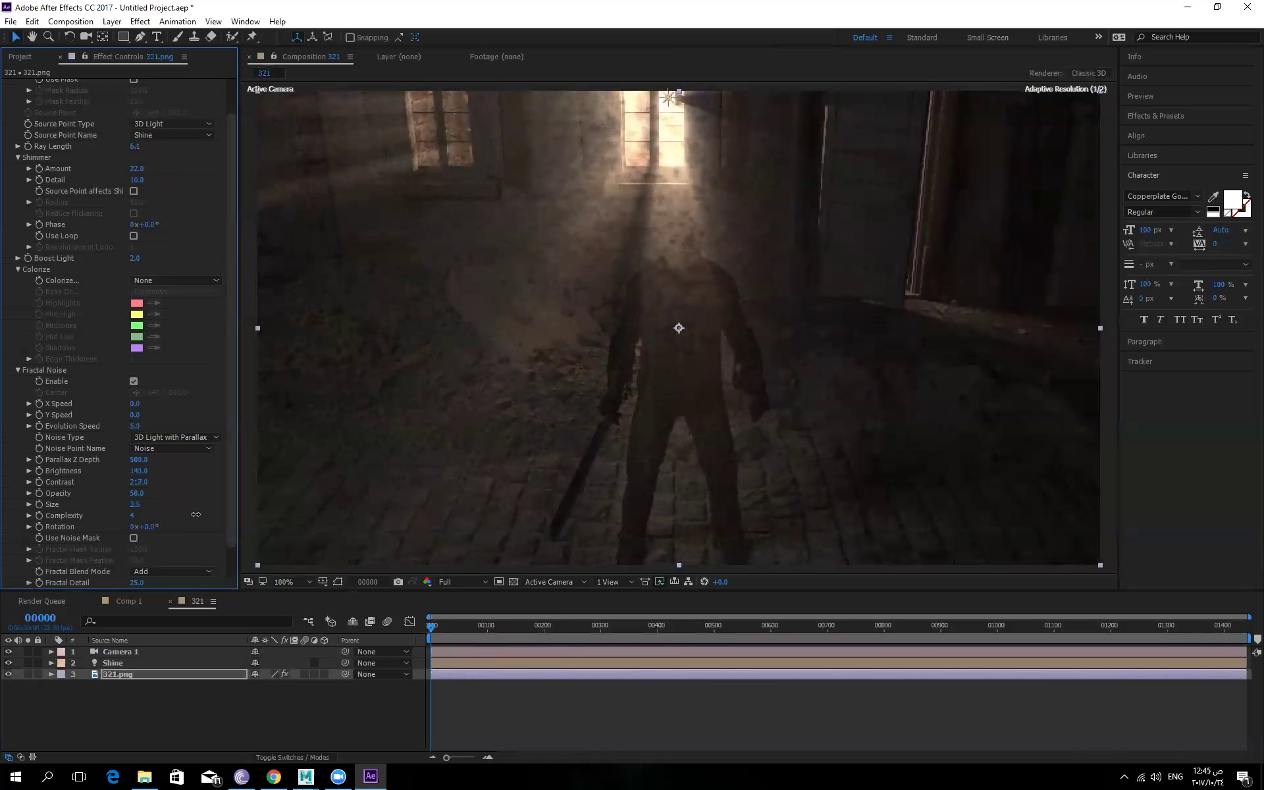
drag(186, 514, 131, 528)
click(131, 516)
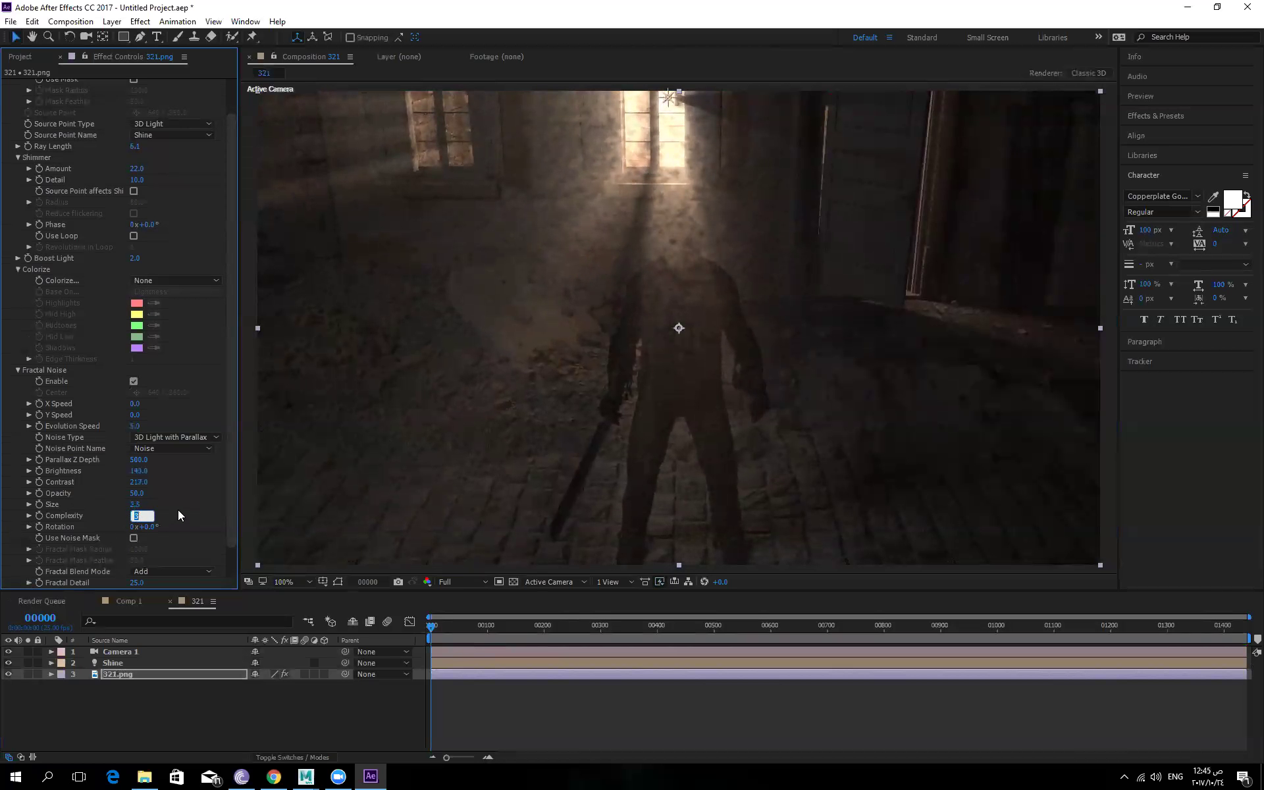
Set the fractal noise Size to 20 and preview the playback of the rays.
click(135, 504)
text(20)
key(Return)
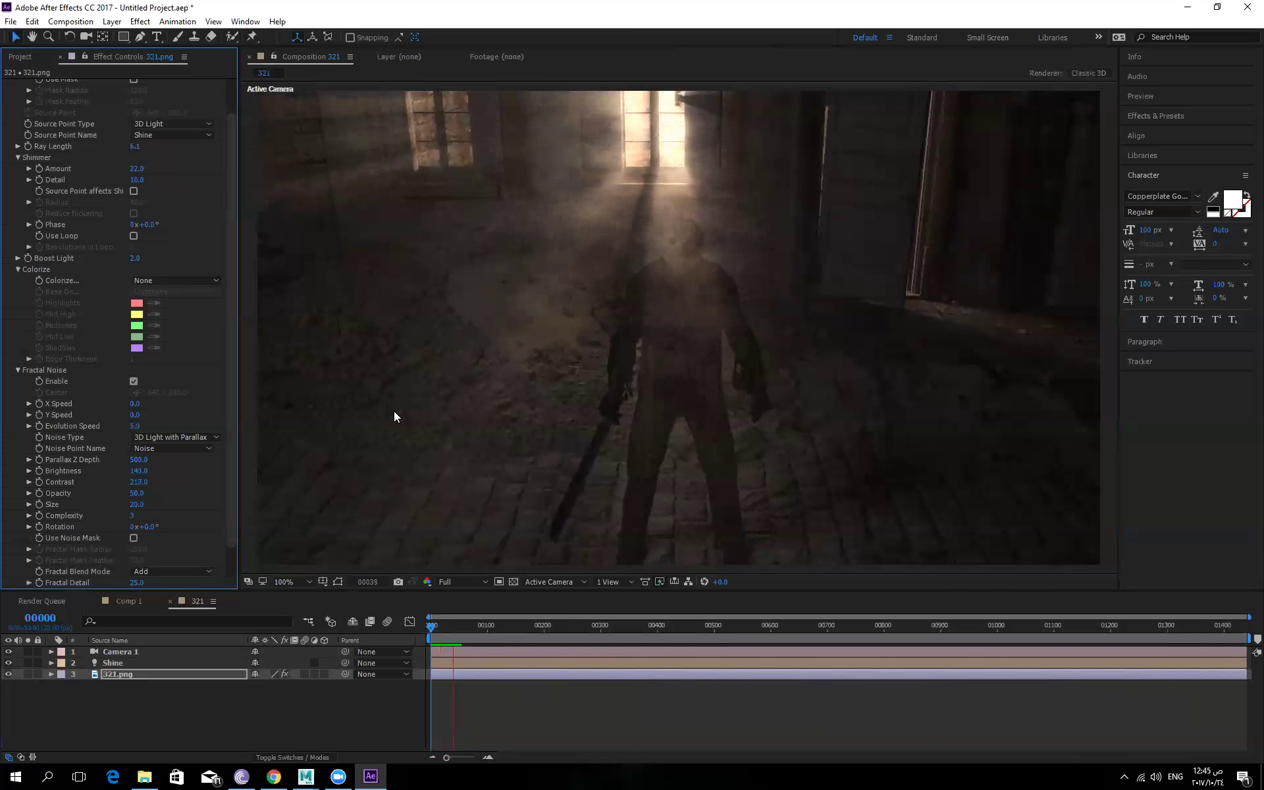
key(space)
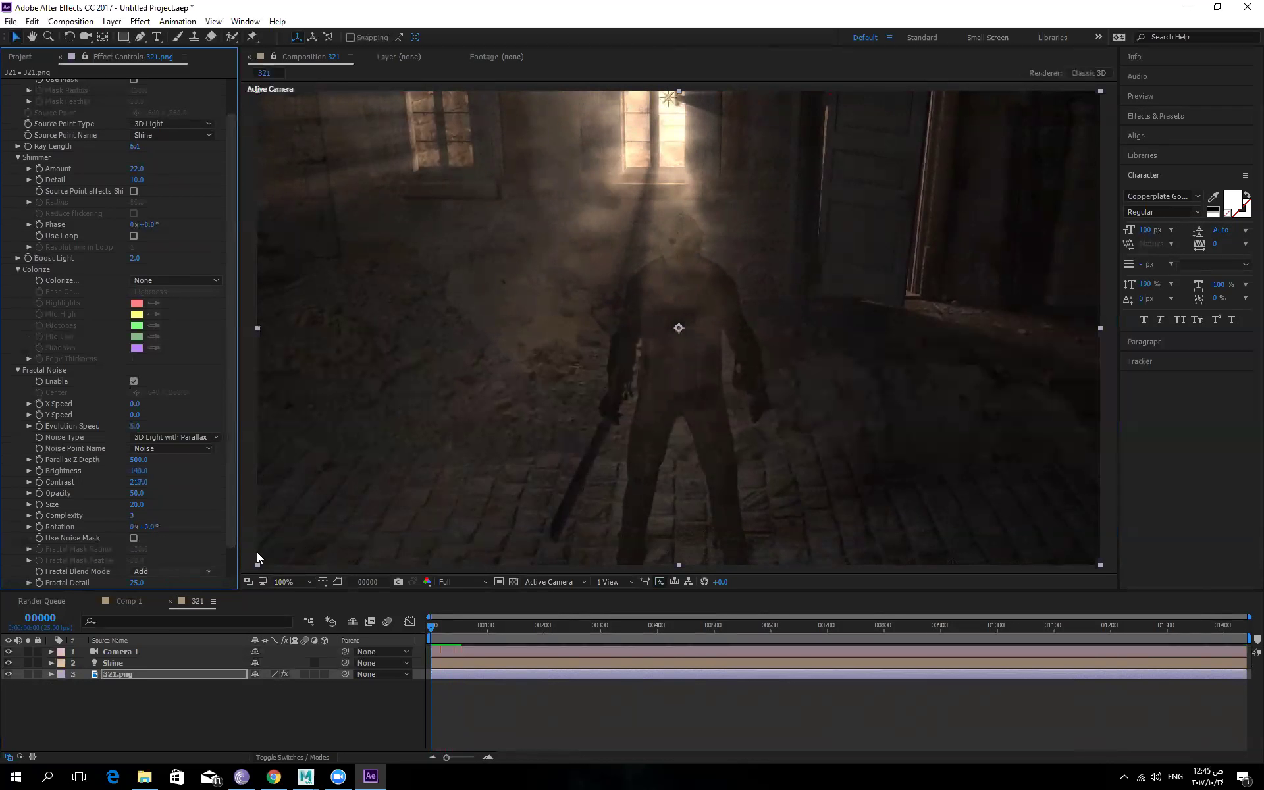
Check the Fractal Blend Mode options, keep Add, and set the Shine effect's overall Blend Mode to Add.
scroll(234, 519, down, 1)
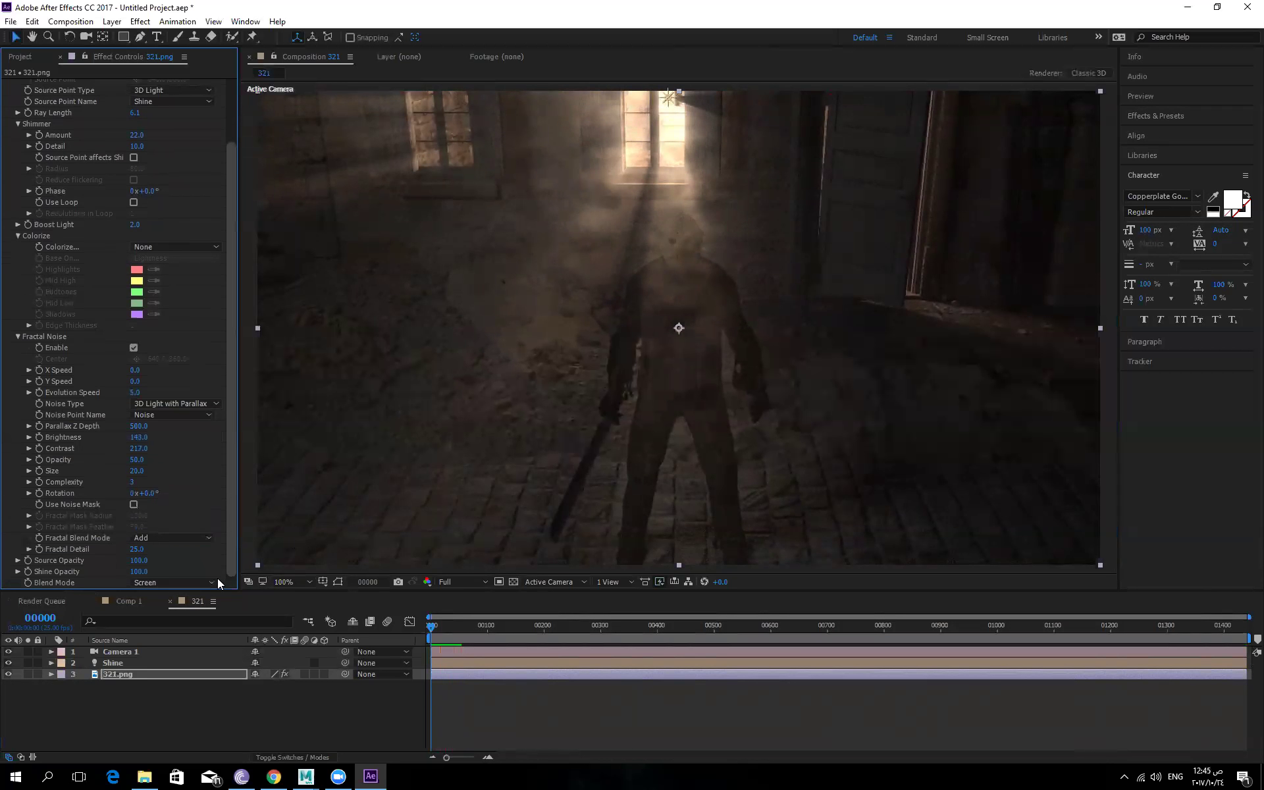
click(162, 537)
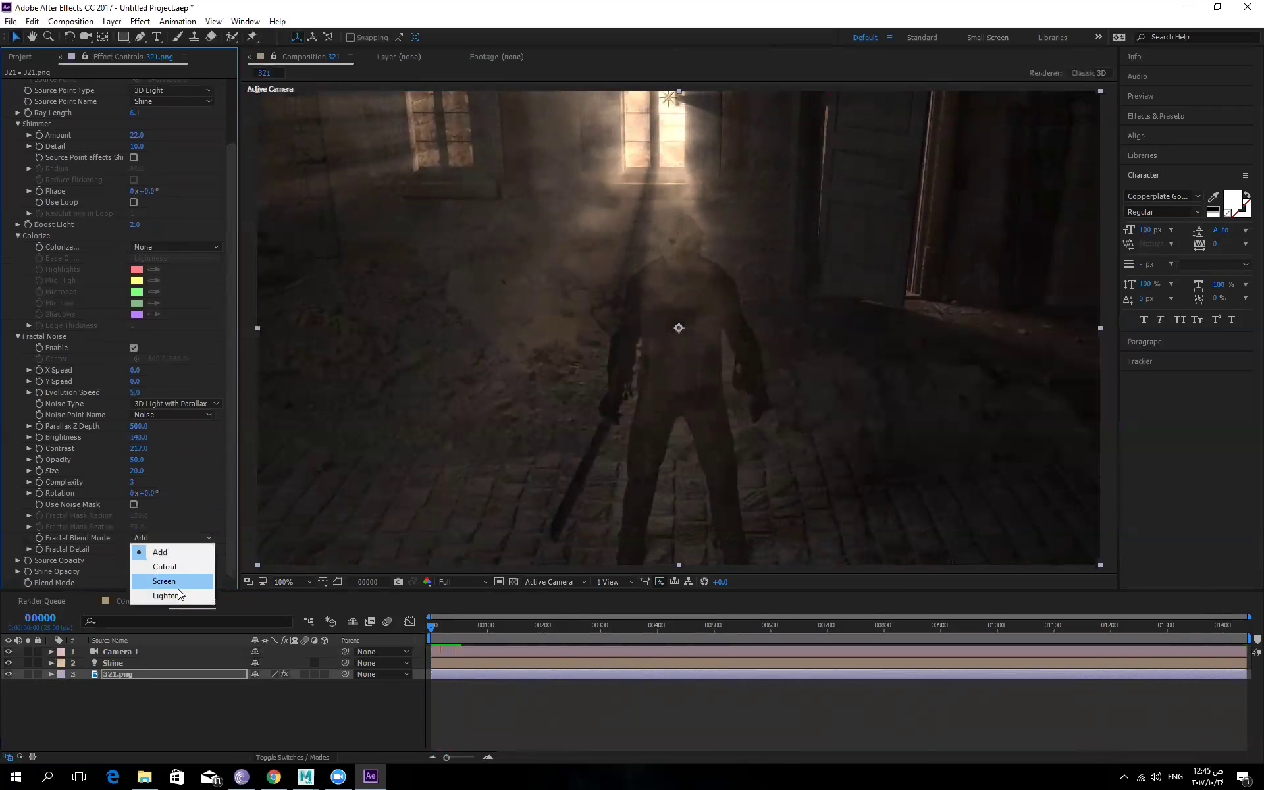
click(201, 537)
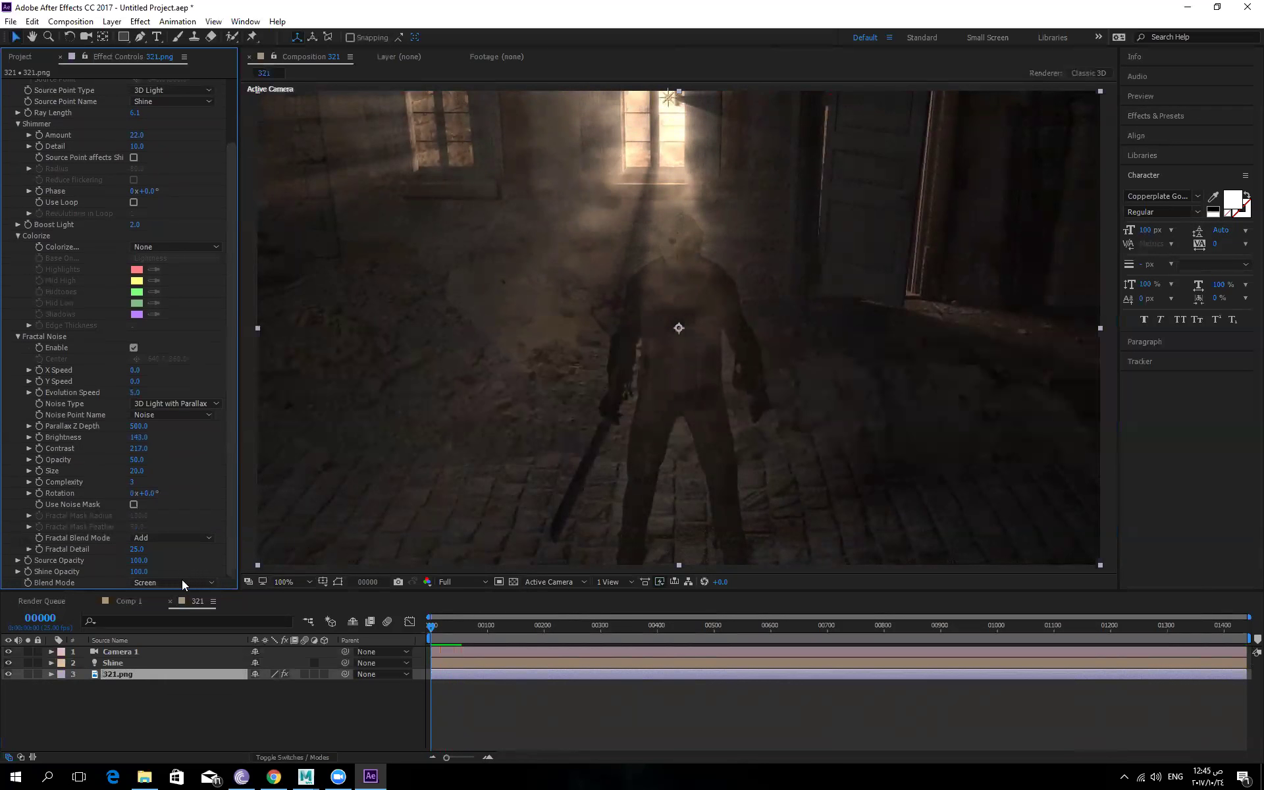
click(182, 579)
click(177, 318)
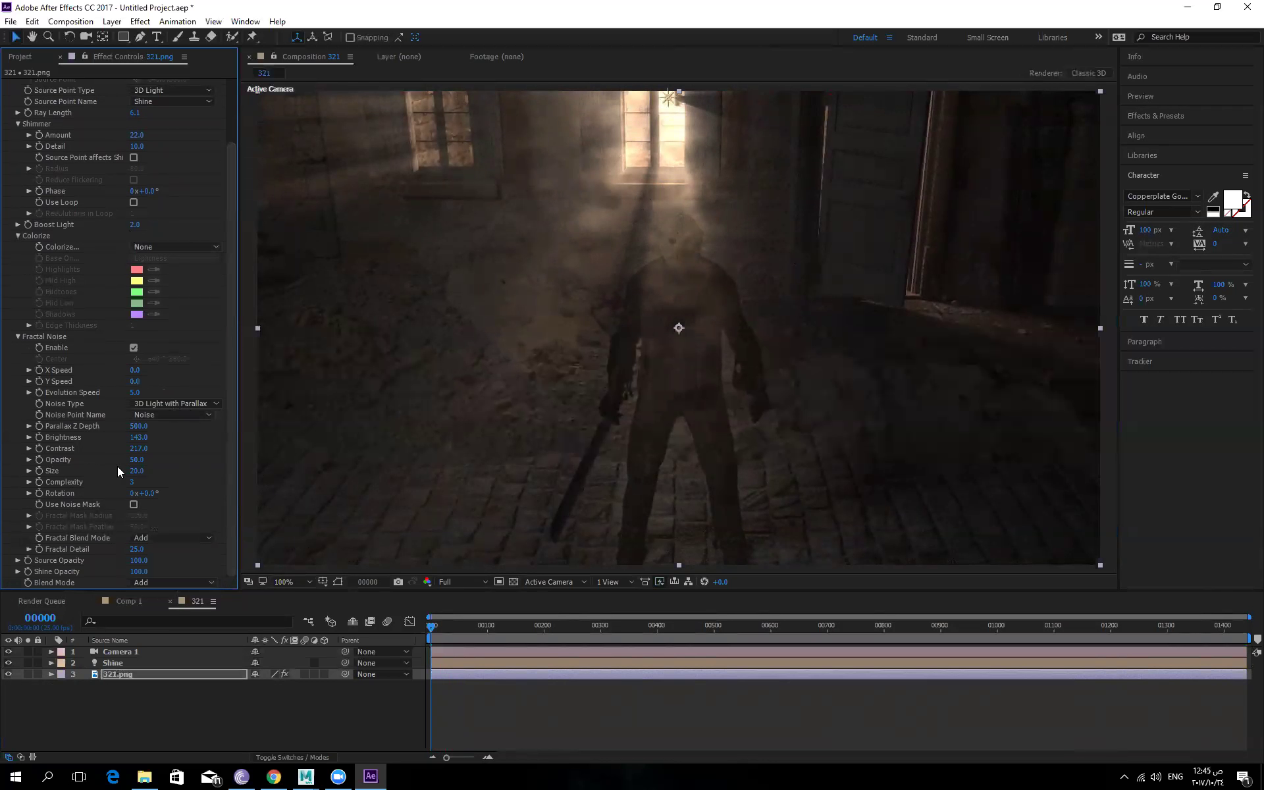
Try A Light and B Light as the fractal noise's Noise Point Name.
click(178, 419)
click(209, 445)
mouse_move(668, 99)
mouse_down()
mouse_move(665, 120)
mouse_move(666, 99)
mouse_up()
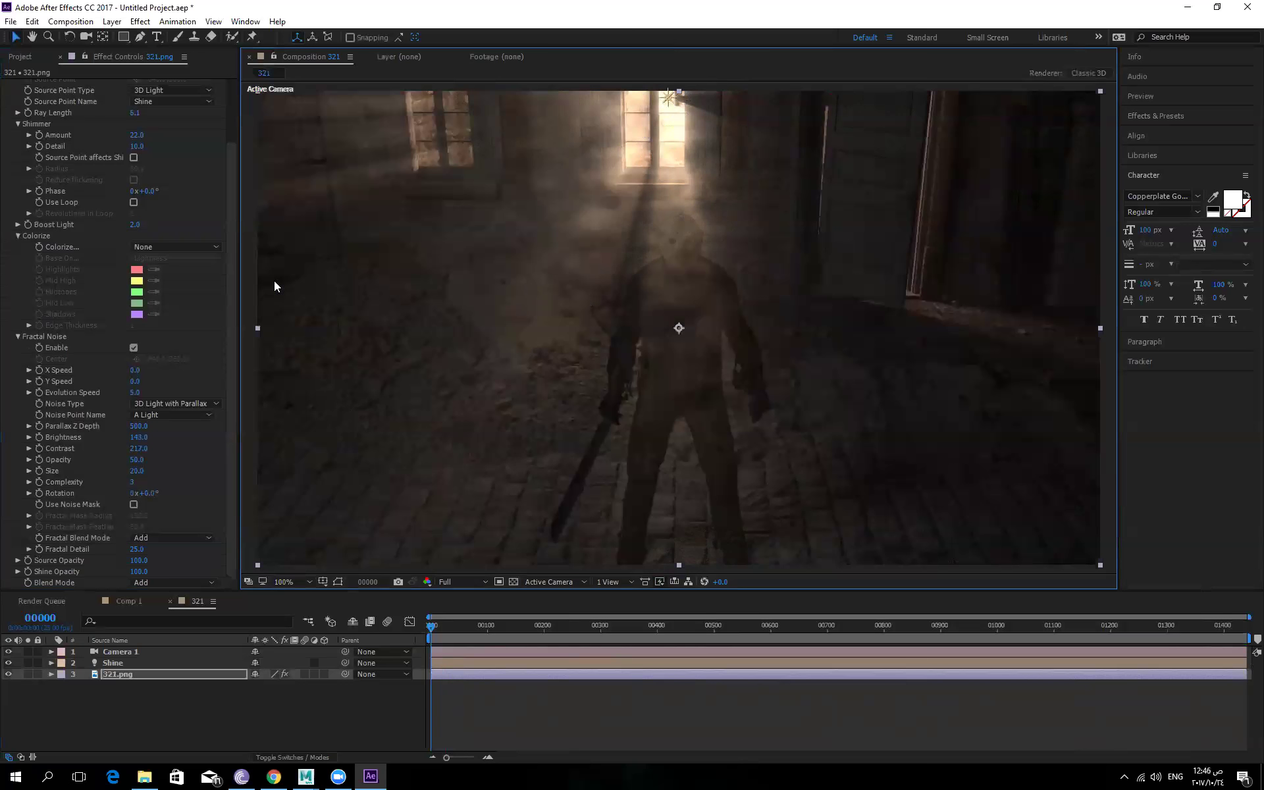
click(186, 415)
click(169, 459)
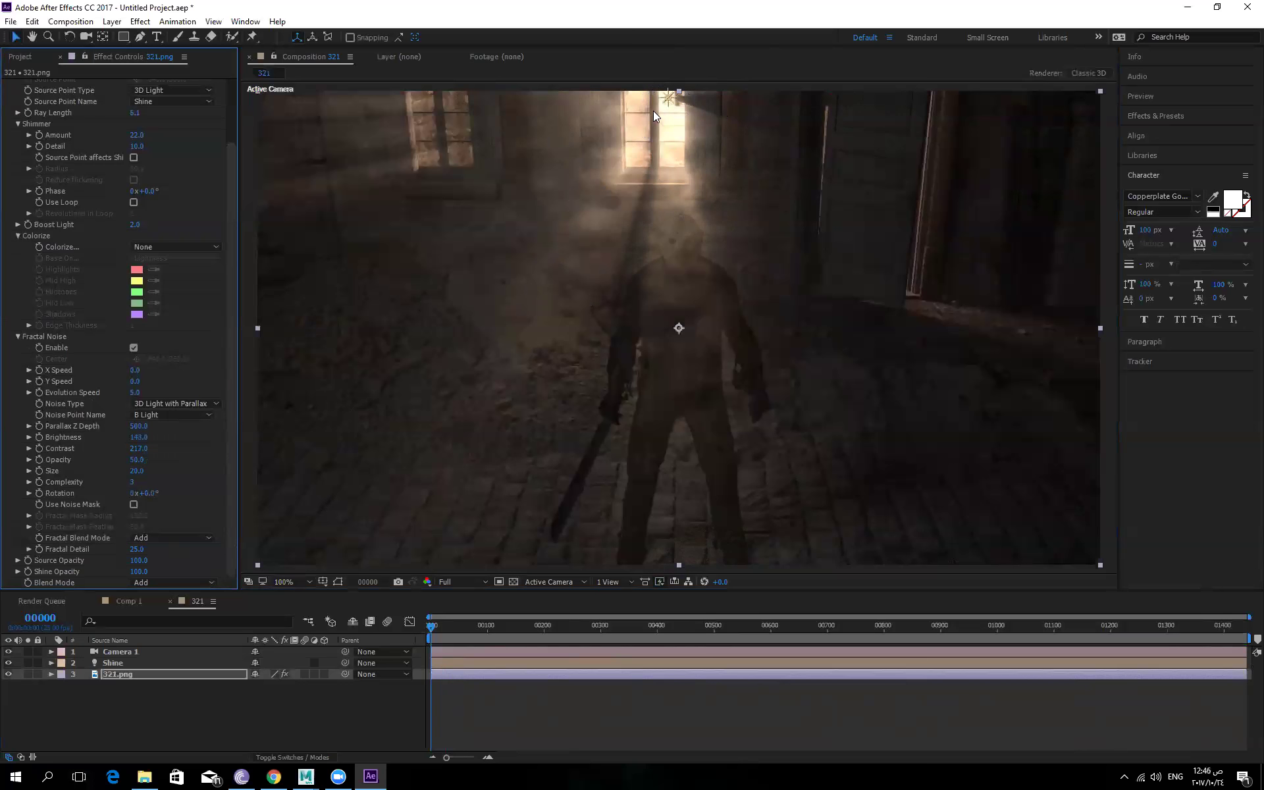
Create a new point light named ShineB.
click(112, 21)
mouse_move(283, 37)
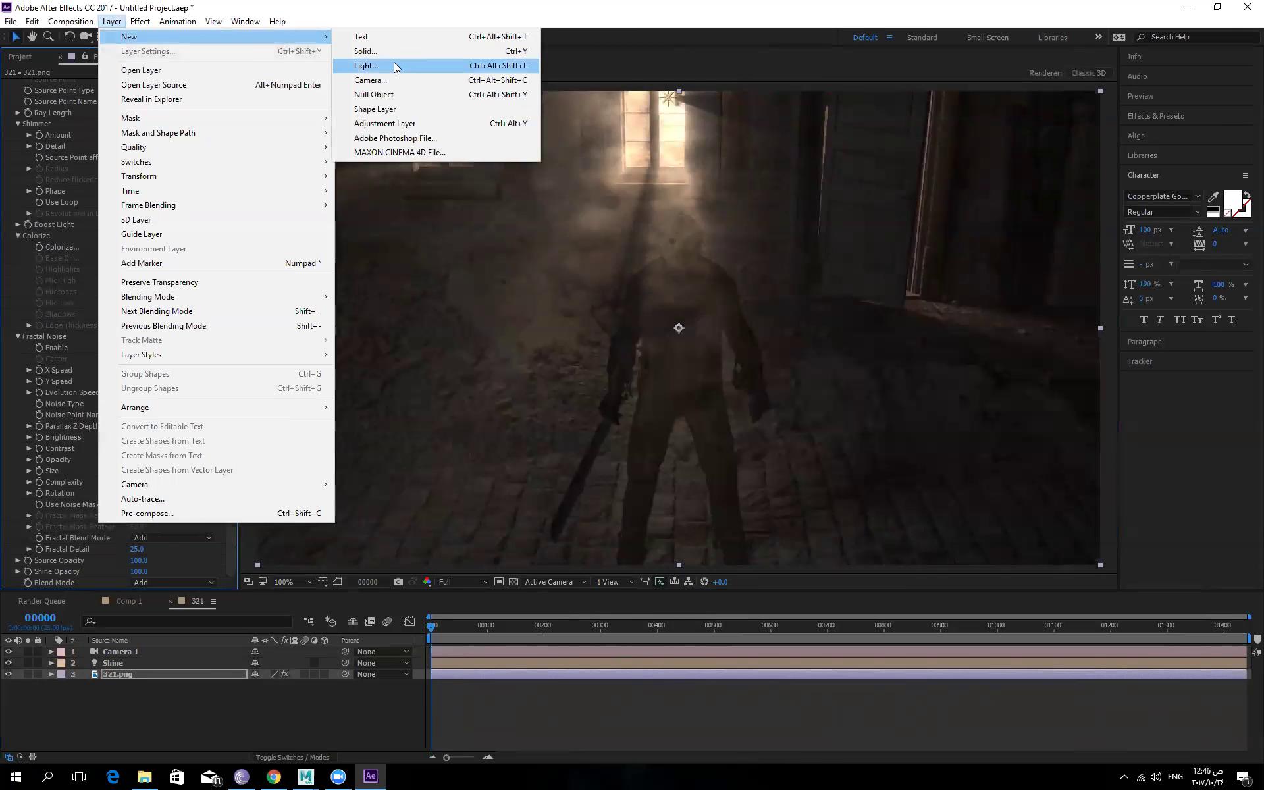
click(393, 63)
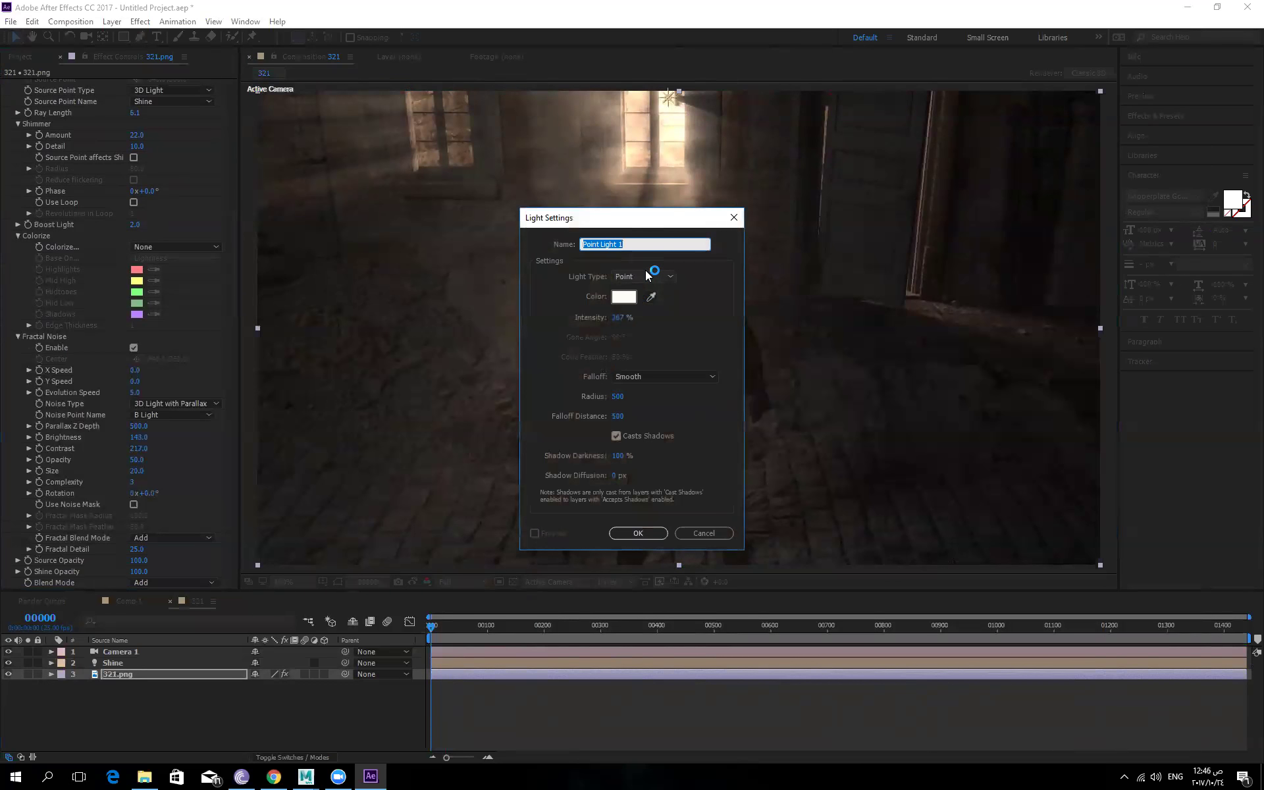
text(ShineB)
key(Return)
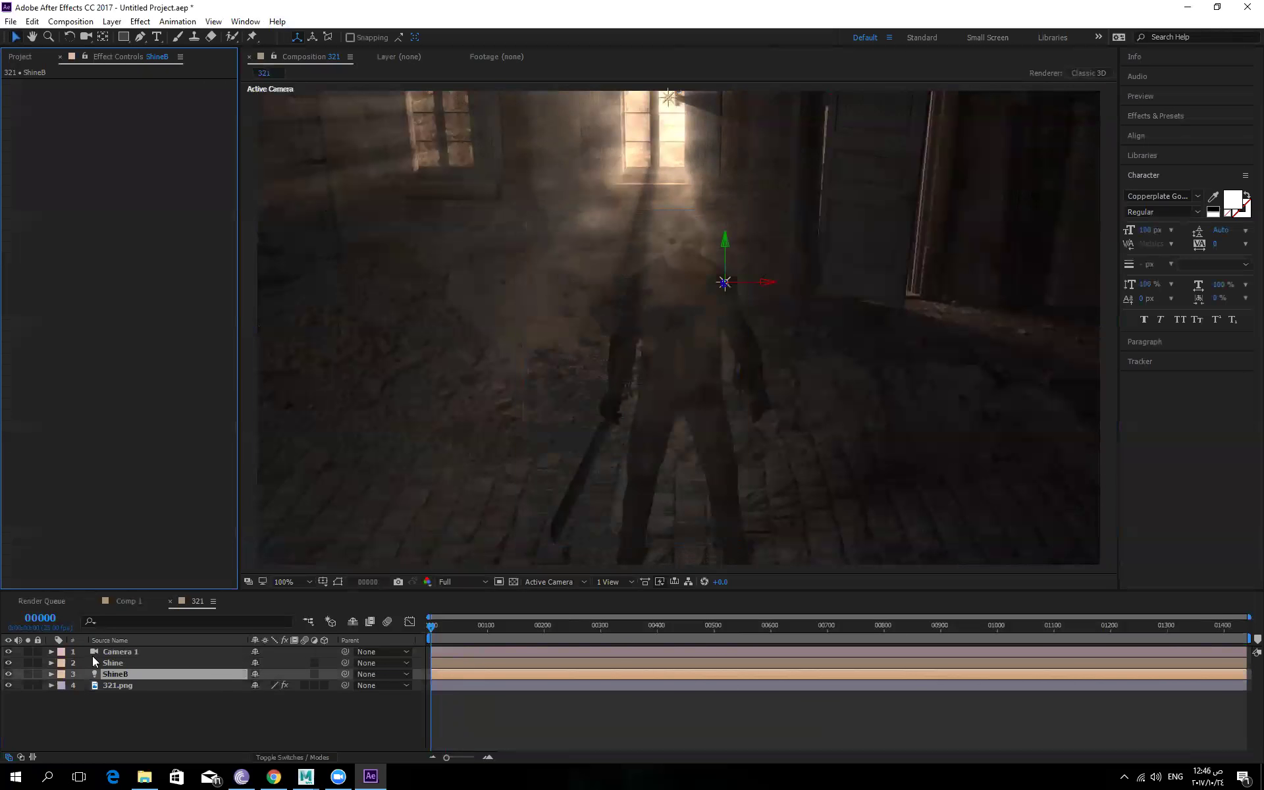
Move the ShineB light onto the left-hand window of the scene.
click(121, 672)
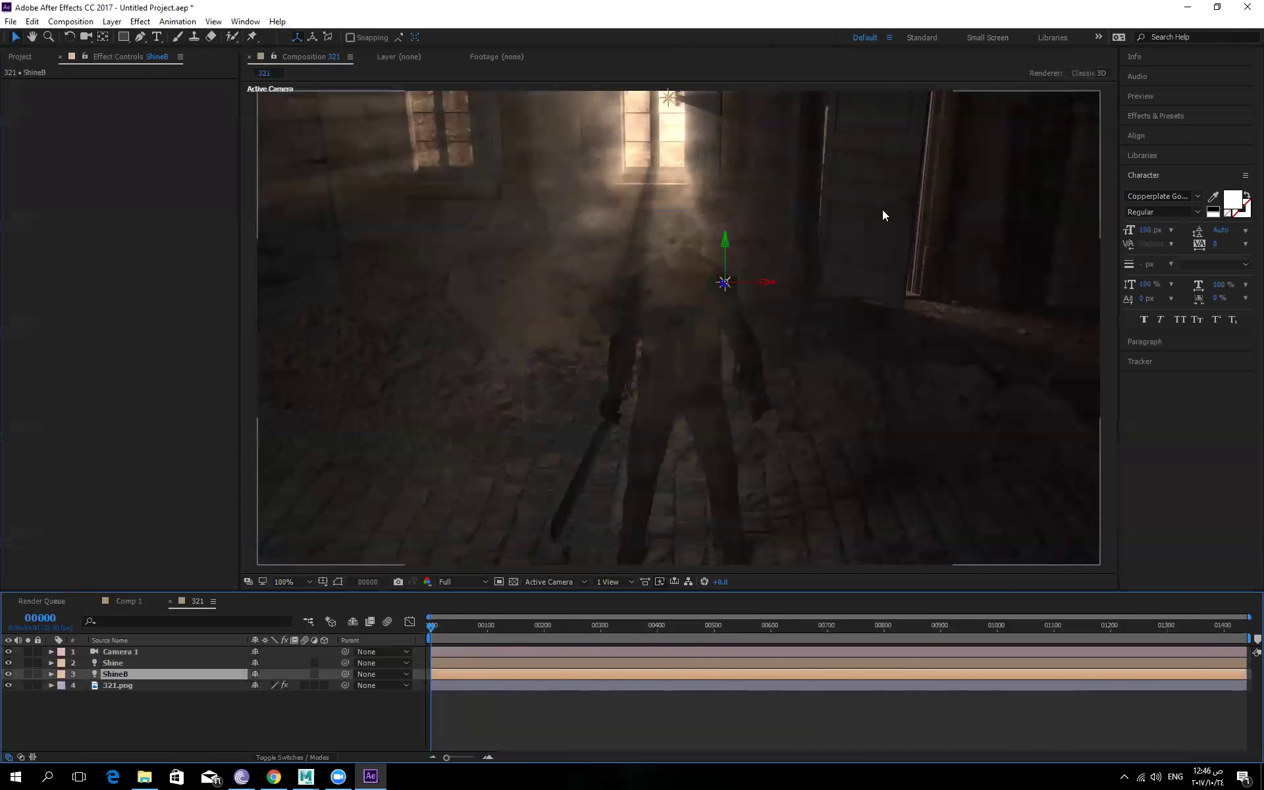
drag(770, 283, 530, 263)
drag(407, 251, 497, 124)
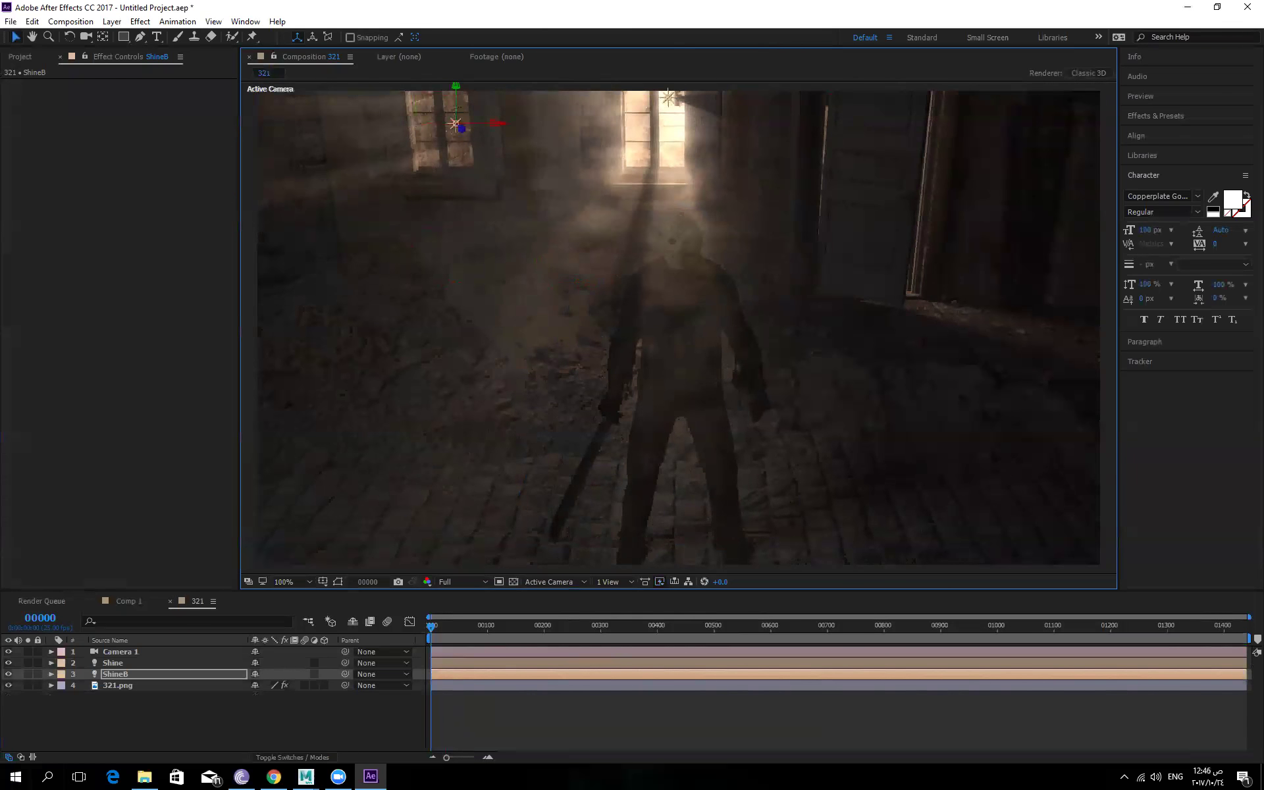
Switch the Noise Point Name on the 321.png layer to A Light and back to B Light to compare them.
key(ctrl+Down)
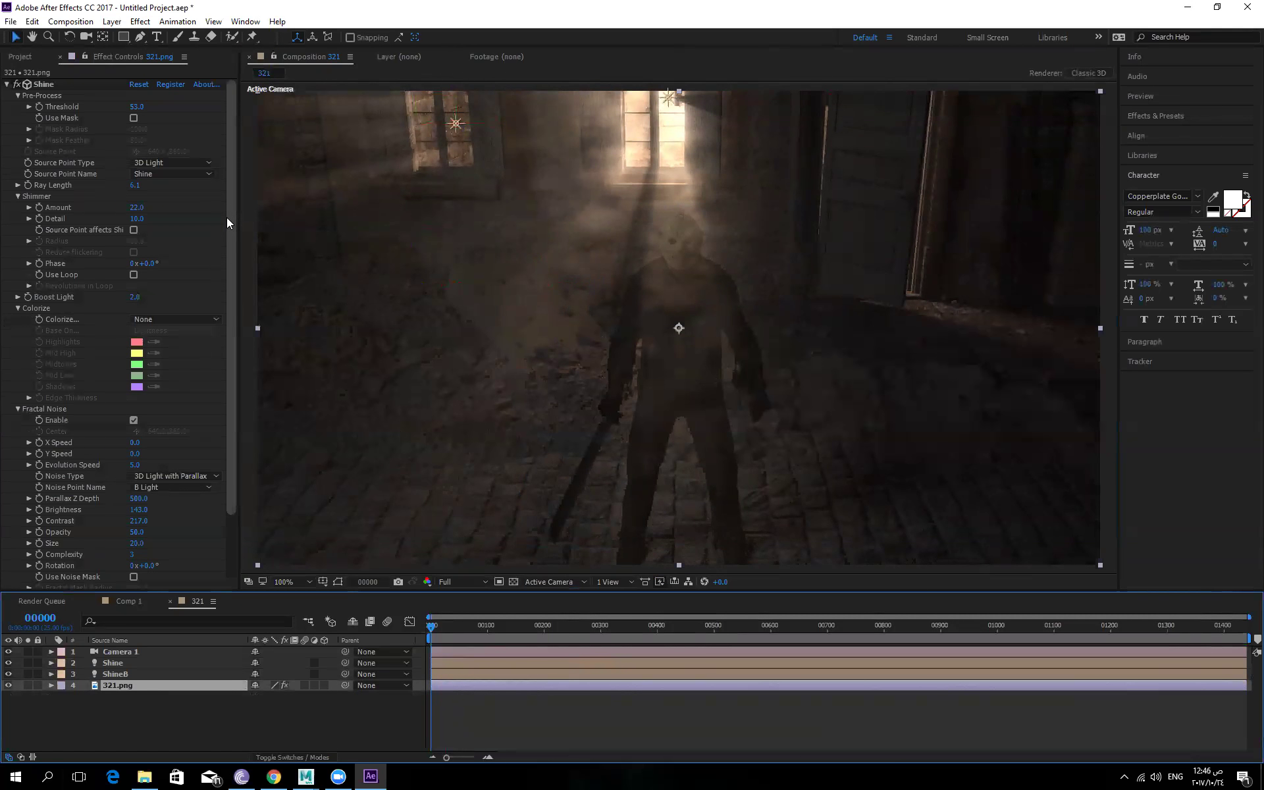
scroll(221, 400, down, 3)
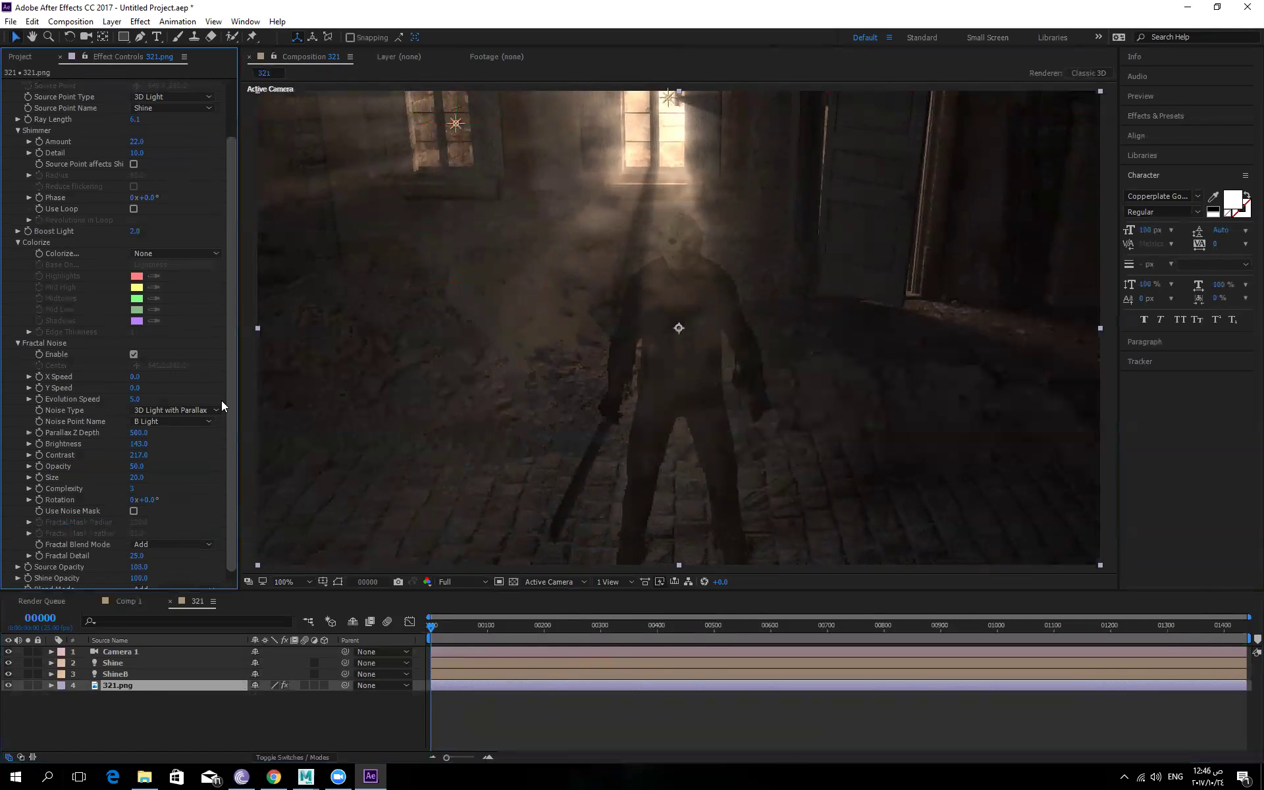
click(171, 414)
click(178, 444)
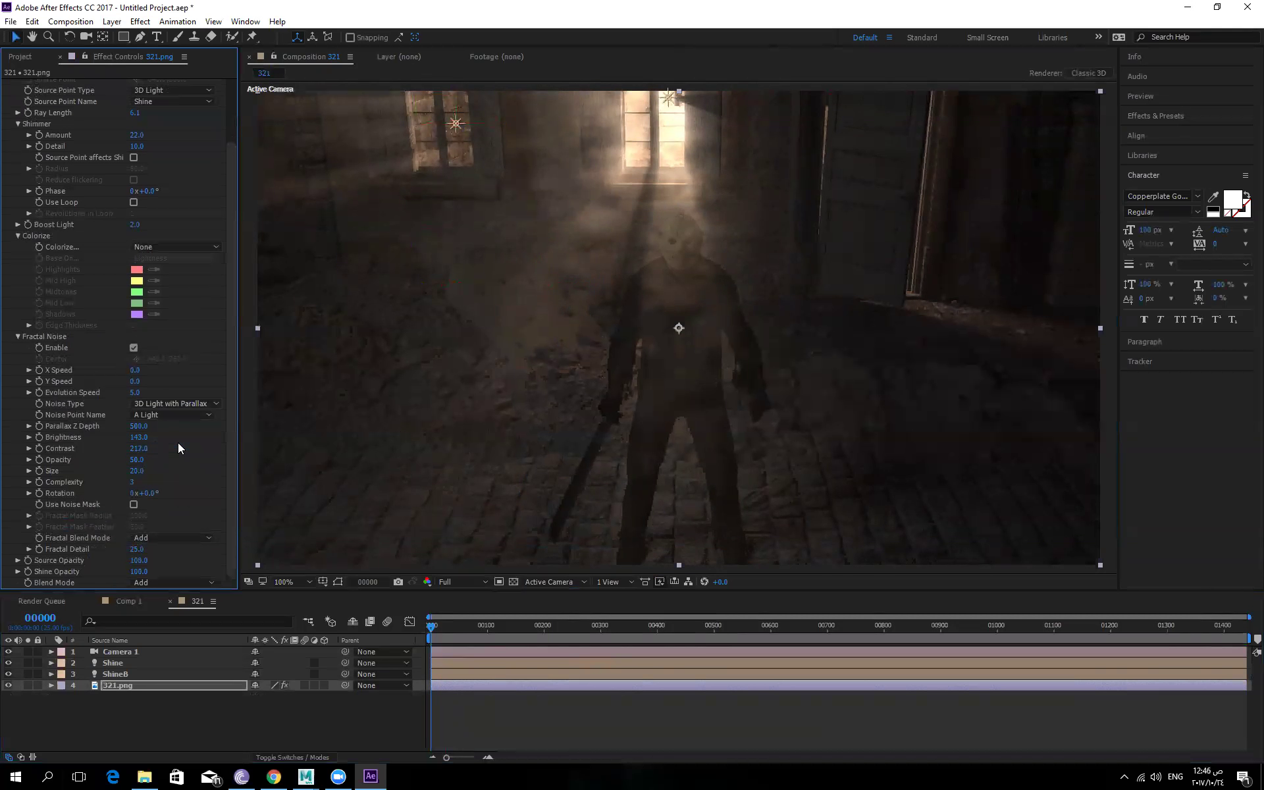
click(176, 413)
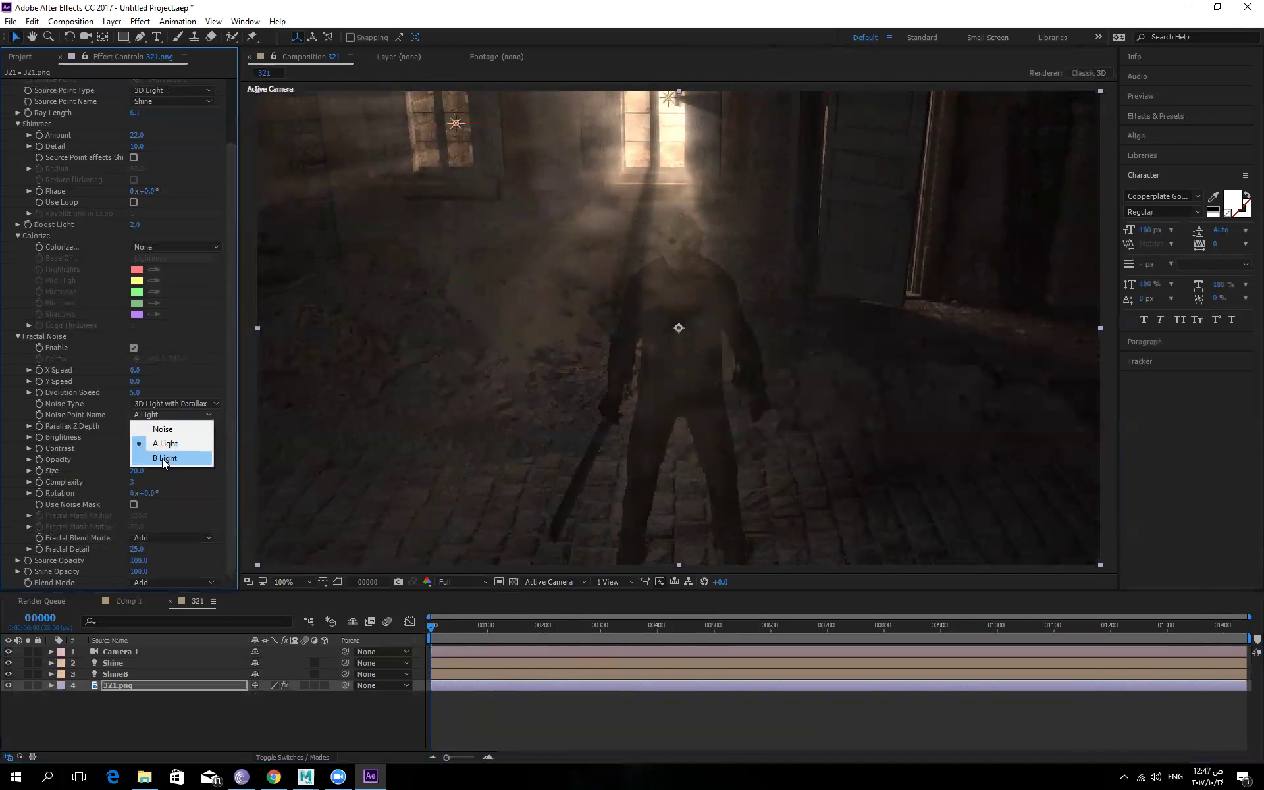
click(162, 458)
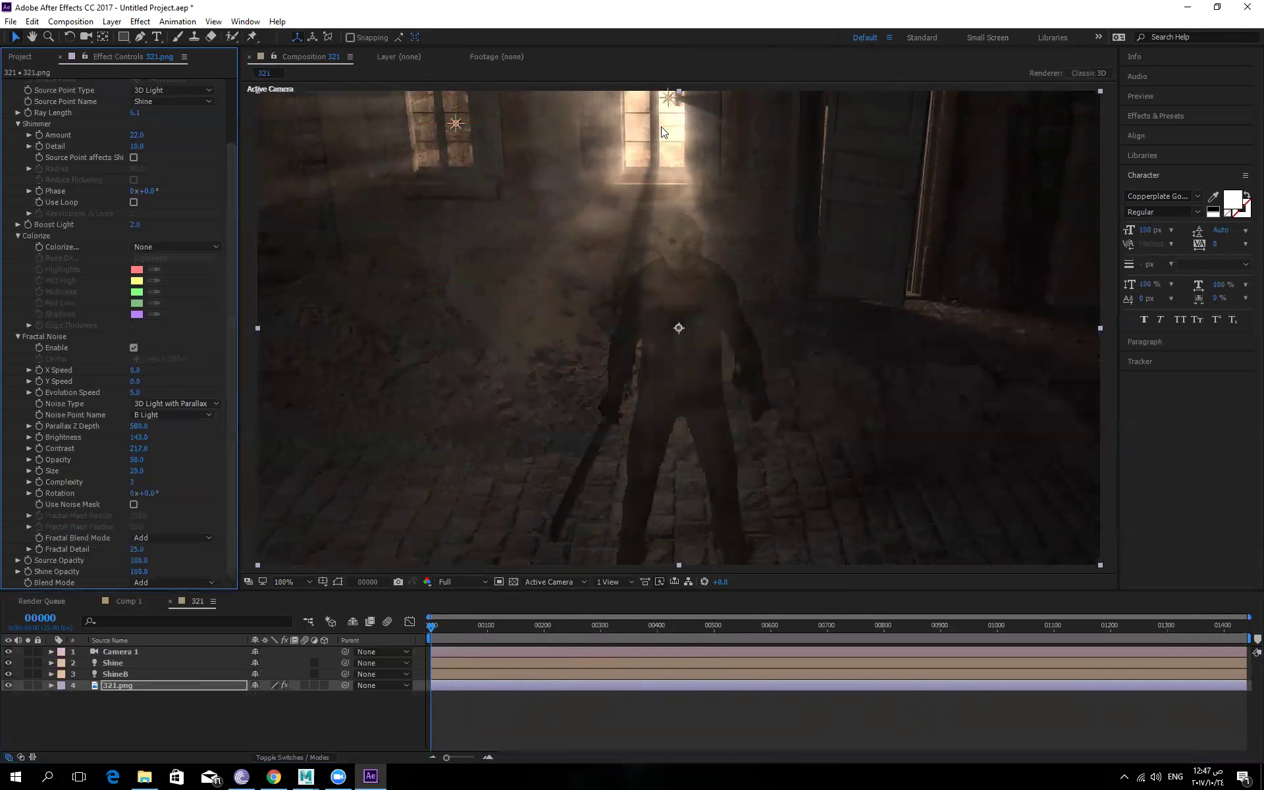
Rename the ShineB light to Shine B.
click(176, 415)
click(126, 685)
click(122, 672)
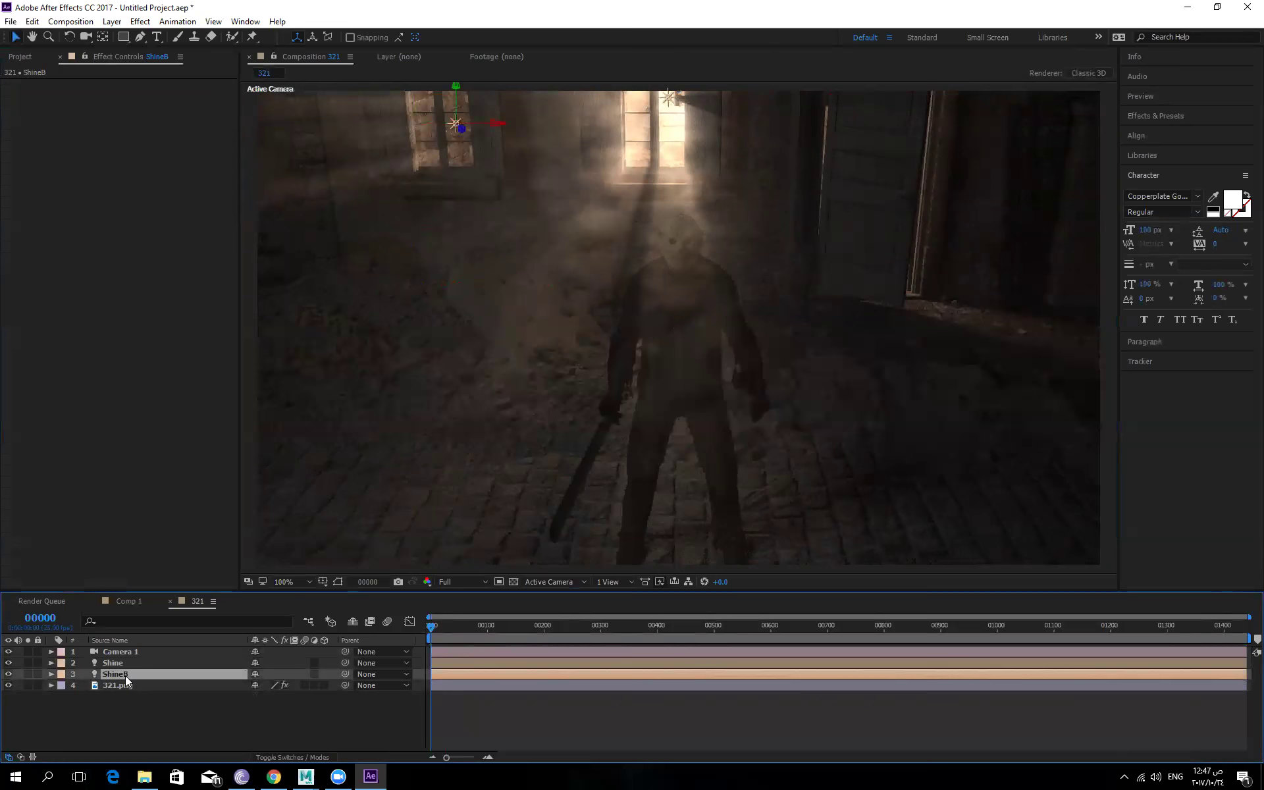
double_click(125, 672)
click(599, 243)
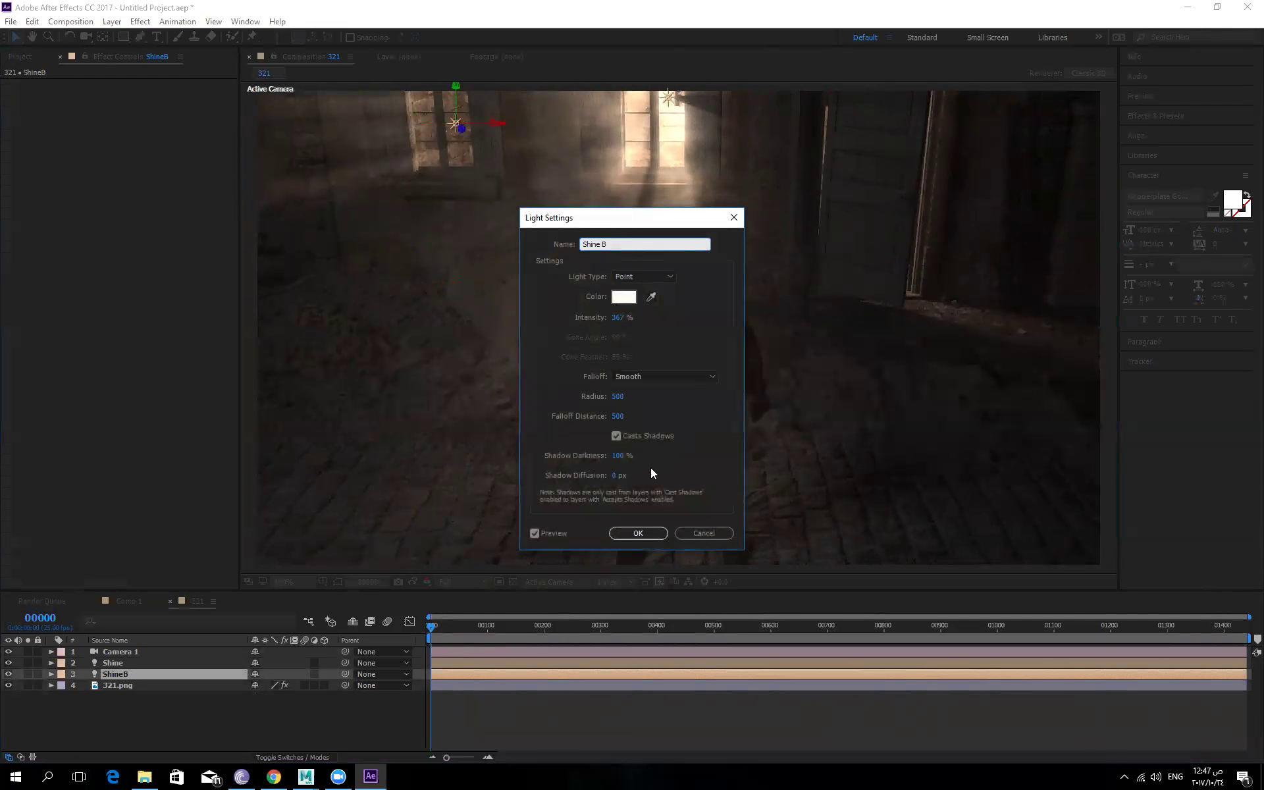
click(629, 536)
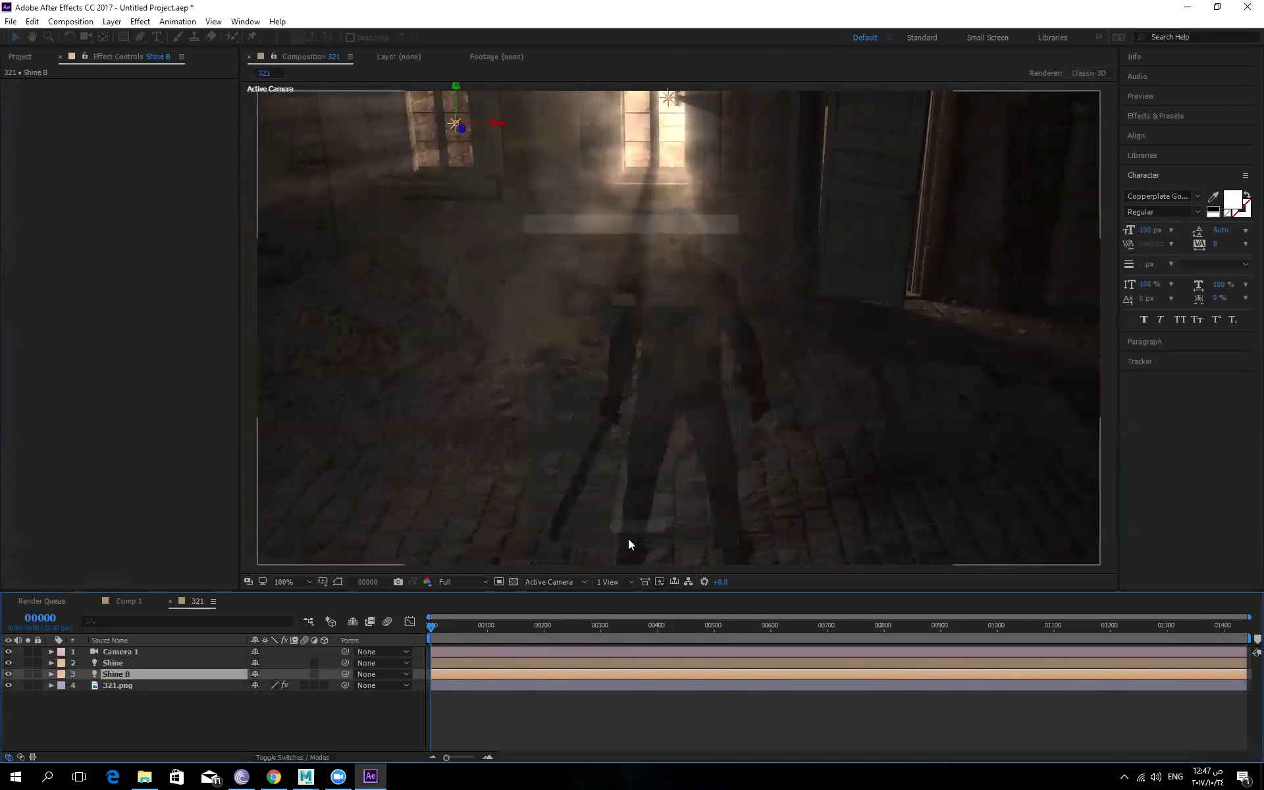
Rename the Shine light to Shine A.
double_click(106, 661)
click(629, 246)
key(alt+space)
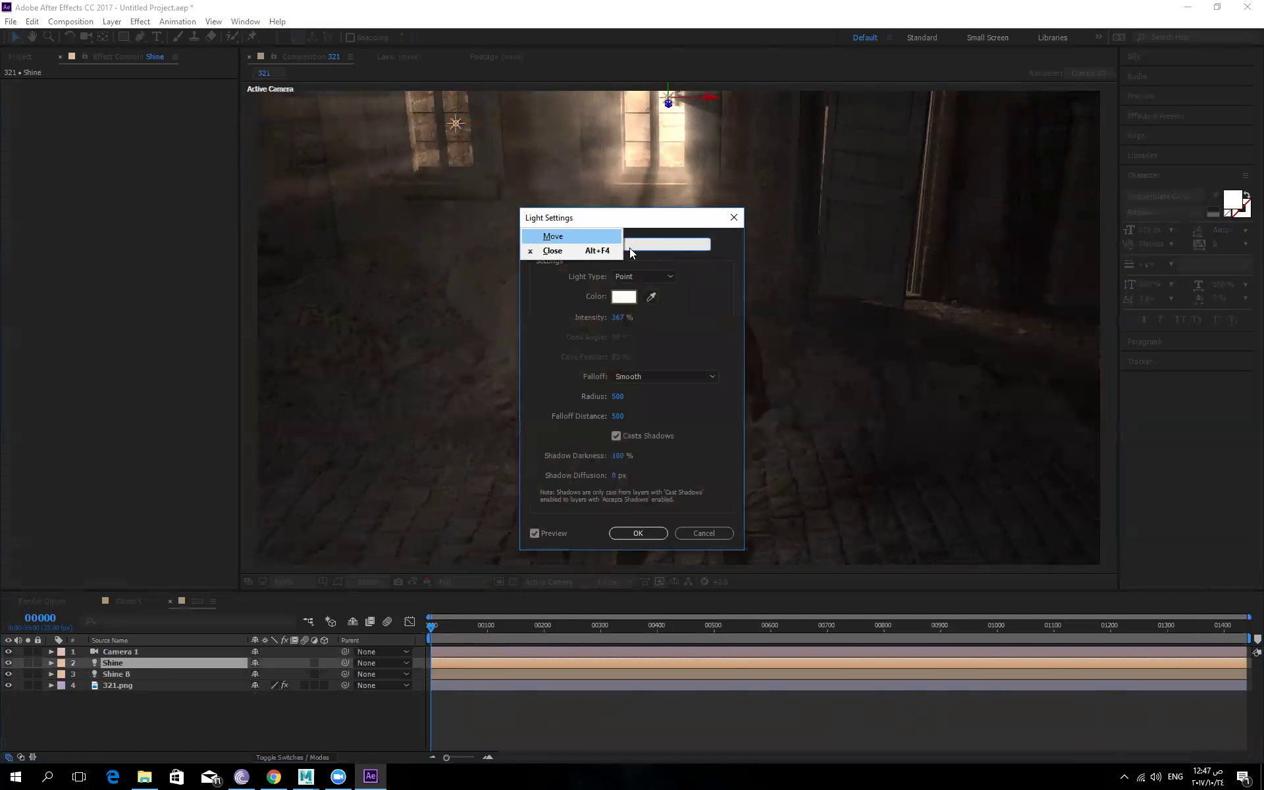
click(635, 250)
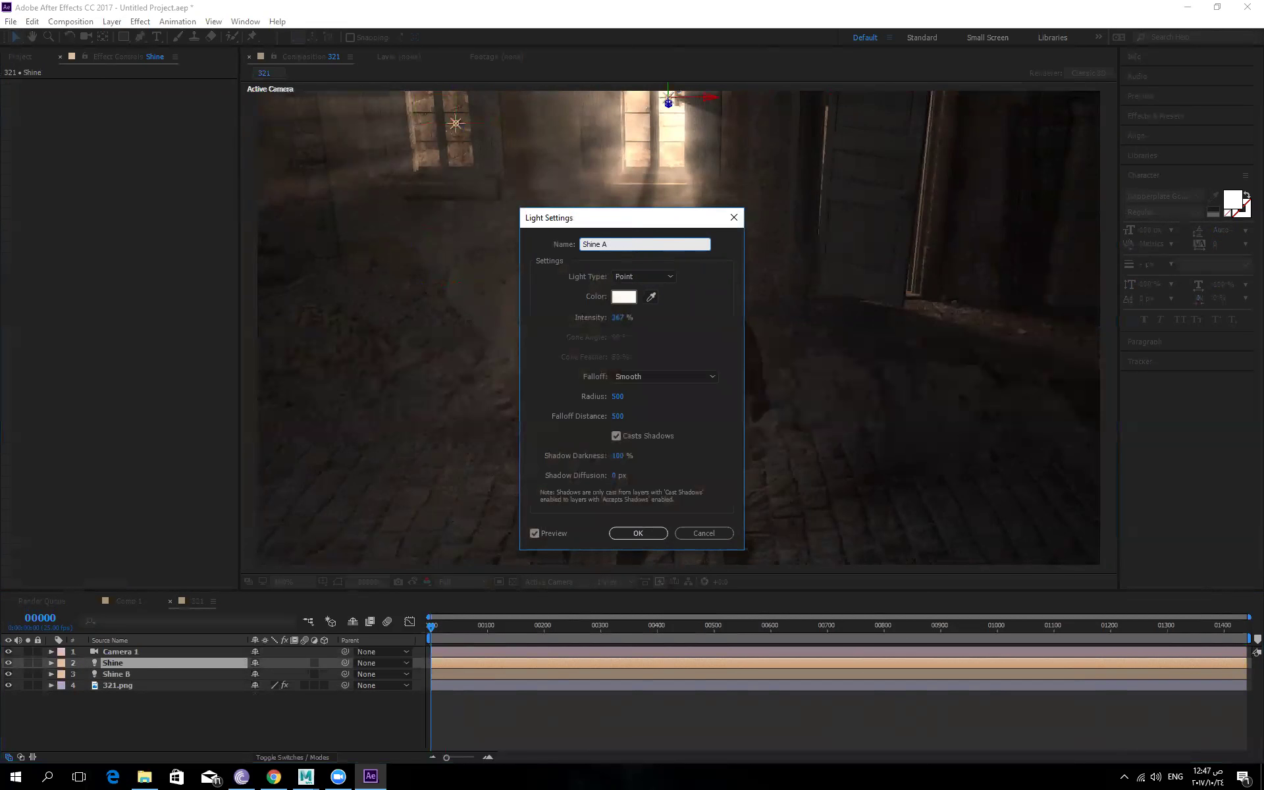
key(Return)
Set the Noise Point Name of the Shine effect on the 321.png layer to Noise.
click(114, 672)
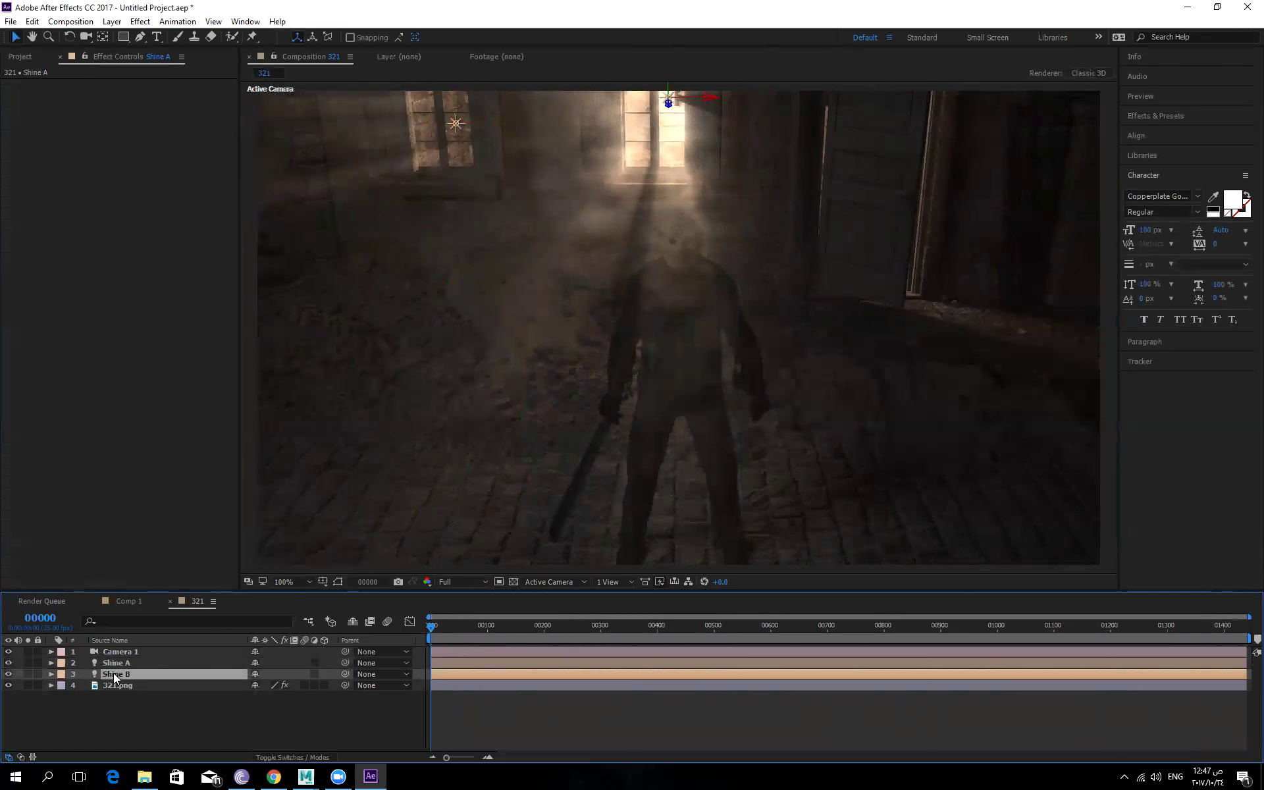
click(115, 684)
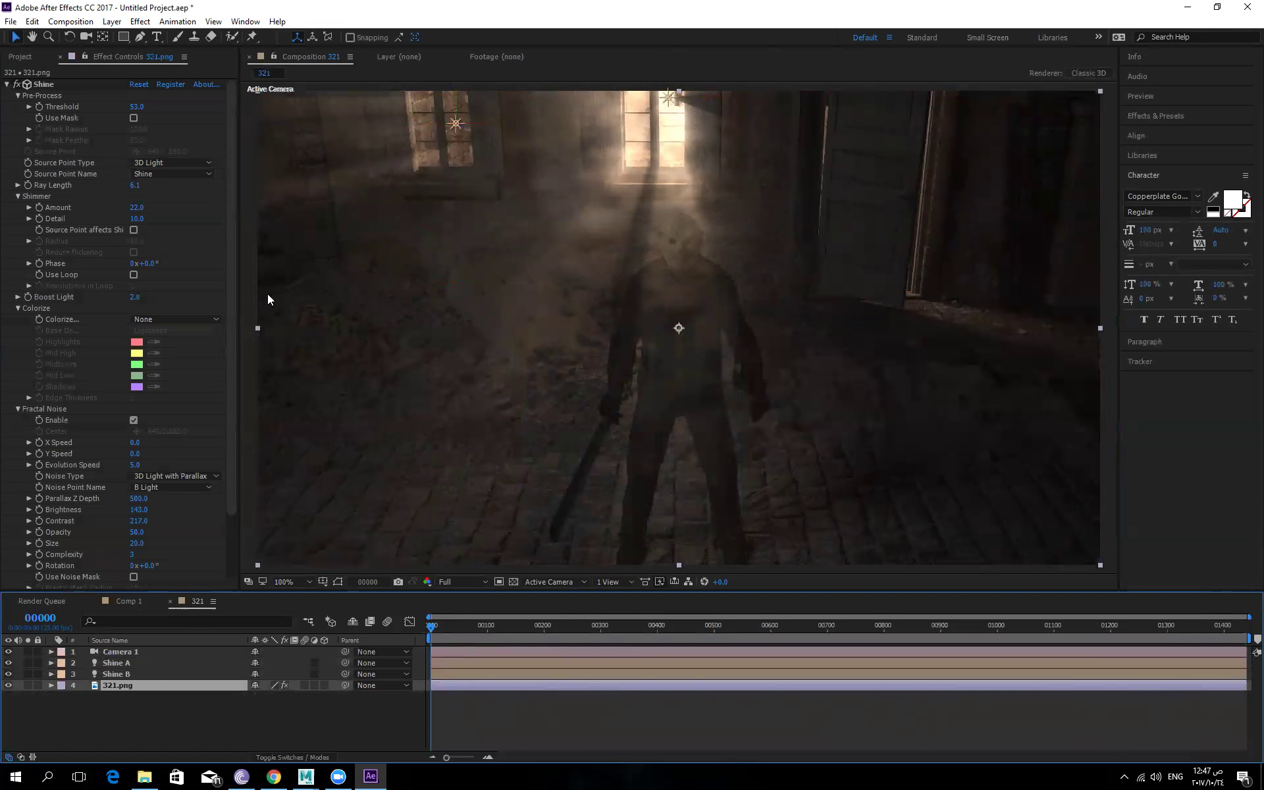
click(203, 486)
click(182, 501)
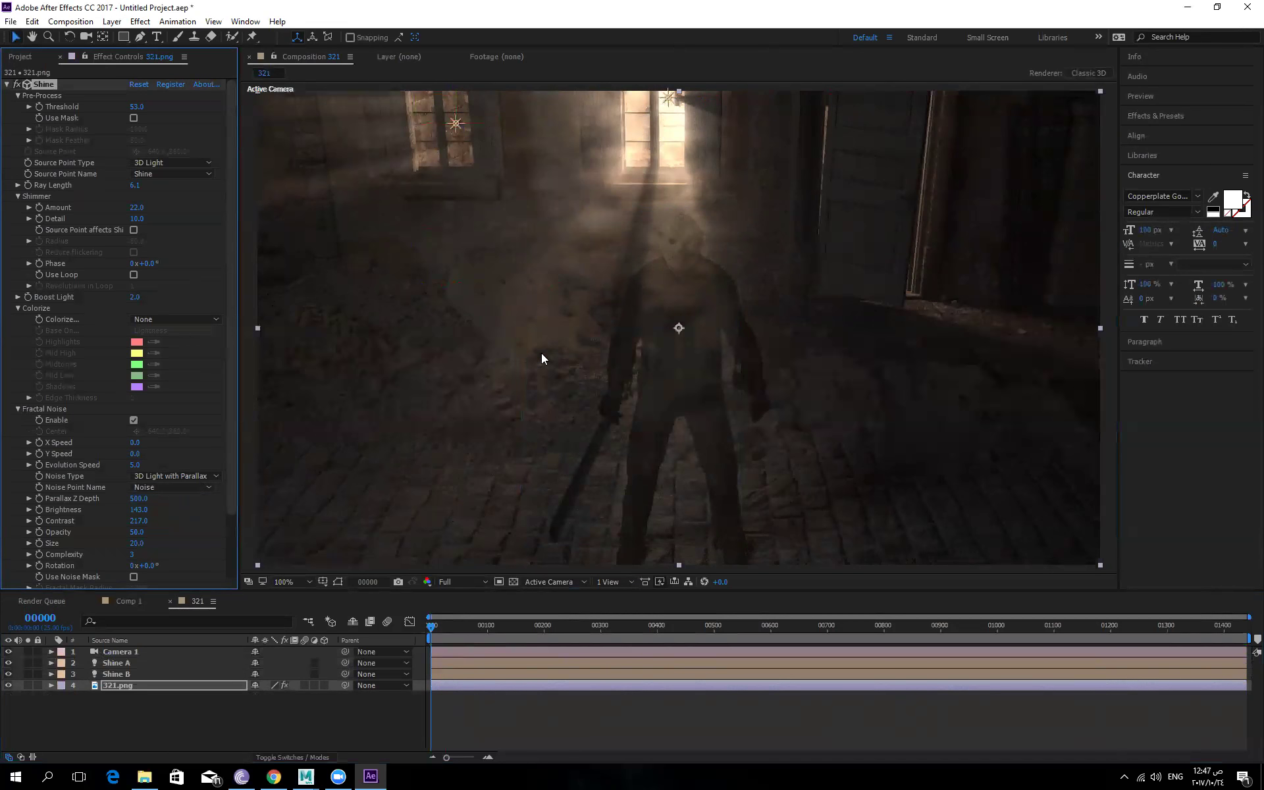
click(457, 125)
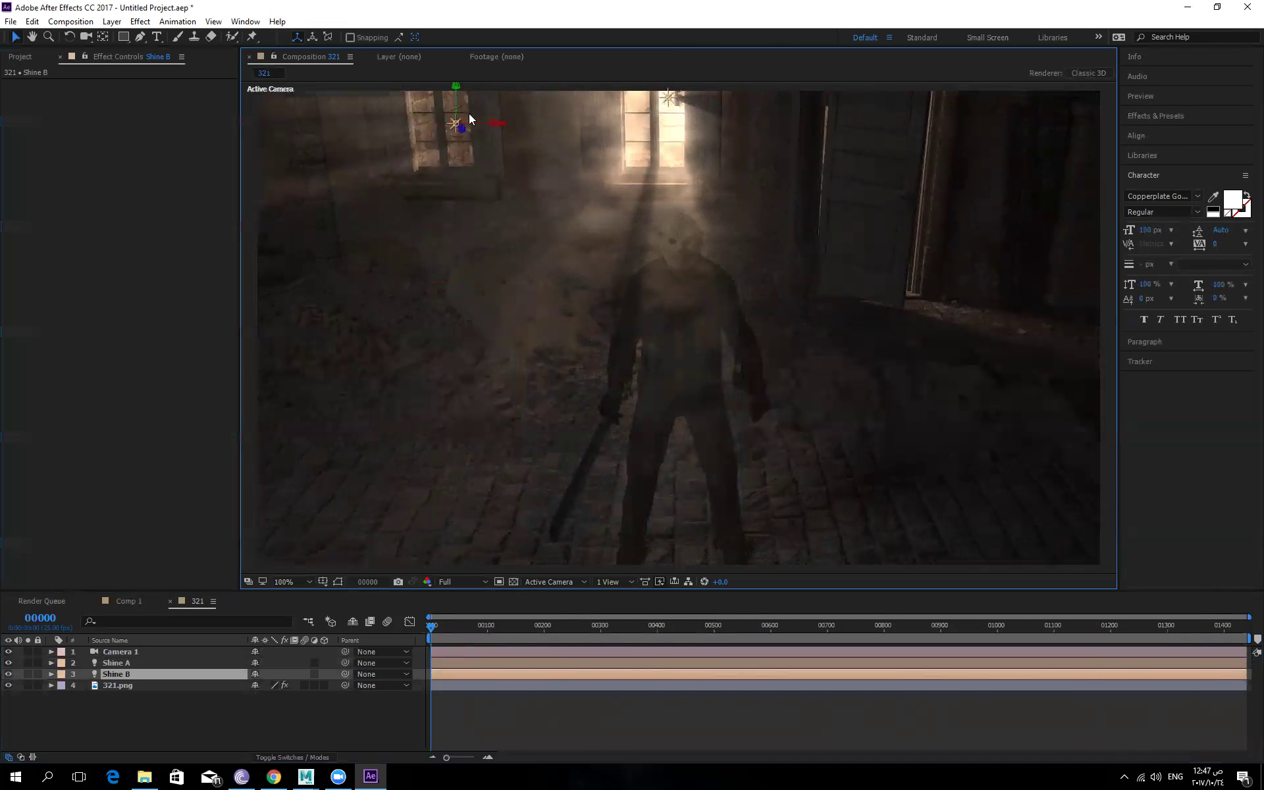
drag(496, 122, 483, 124)
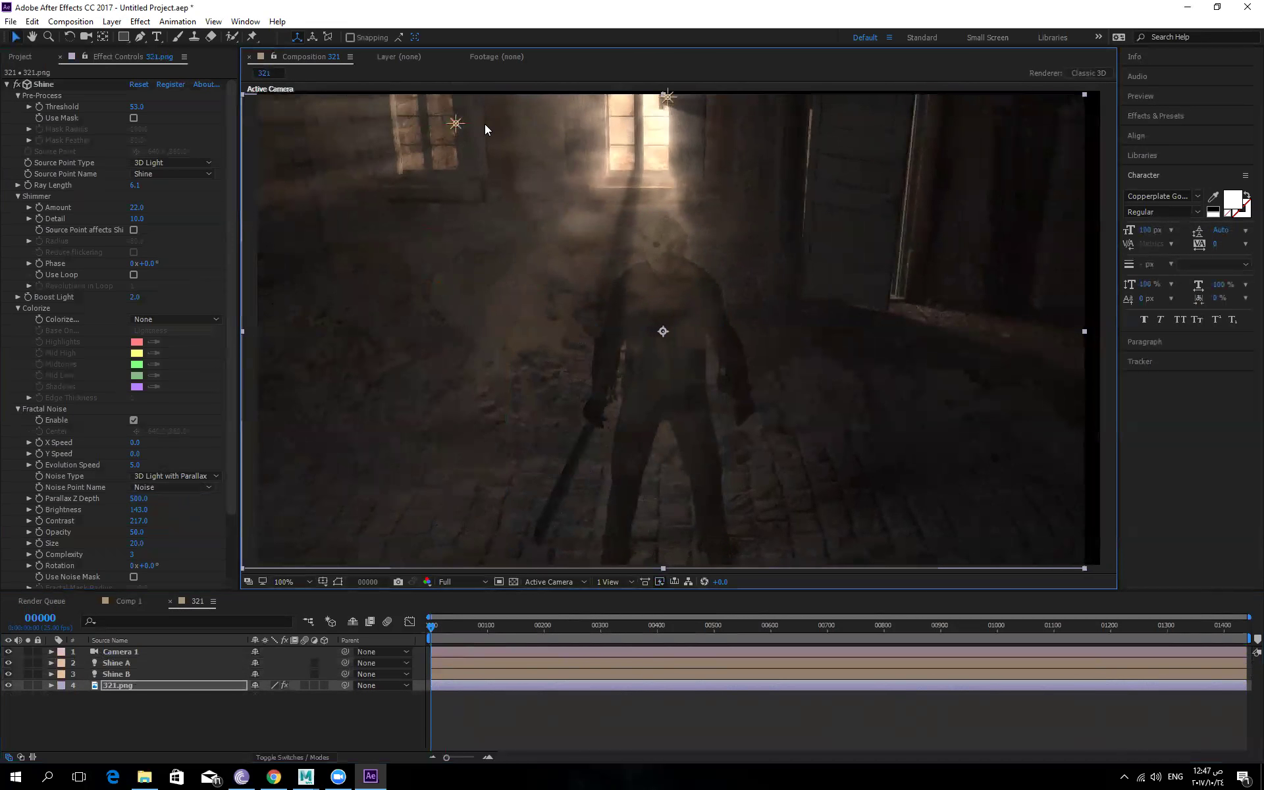
key(ctrl+z)
Shift the Shine B light slightly to the left within the left-hand window.
click(457, 123)
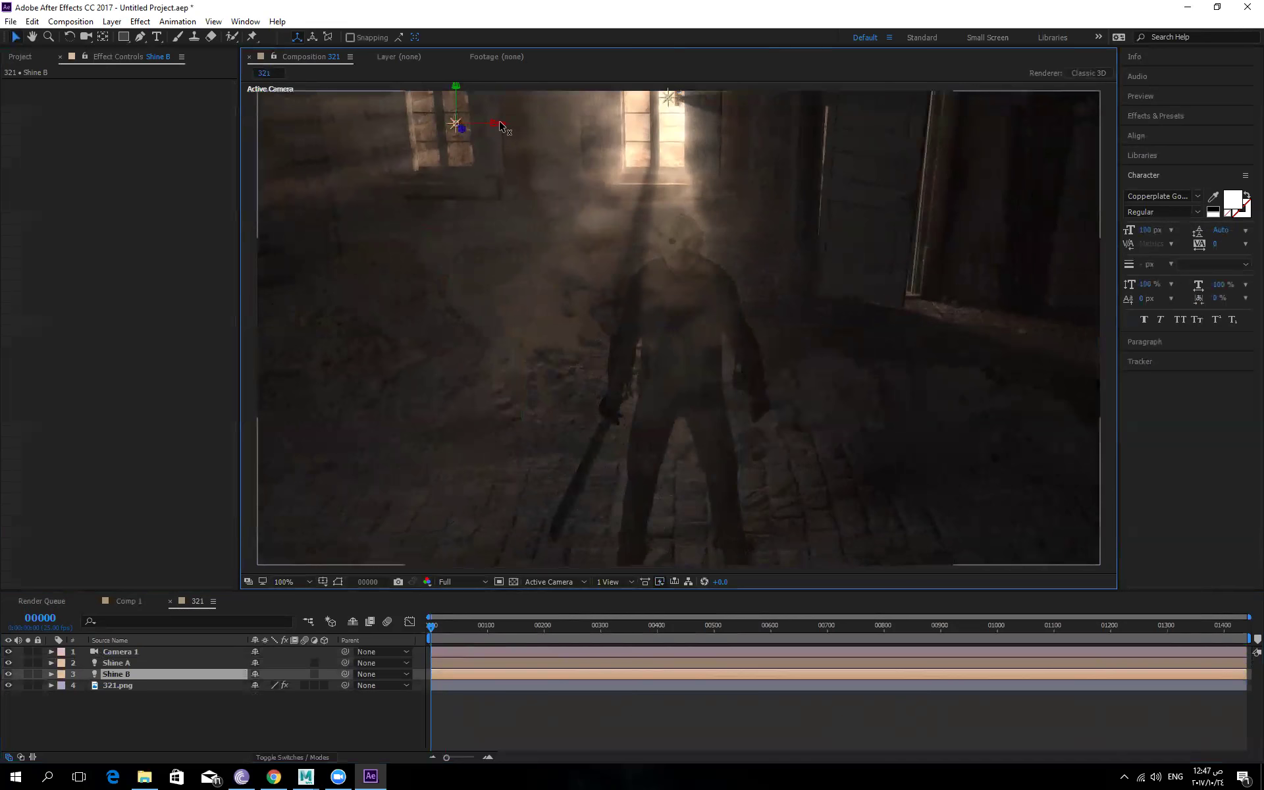
mouse_move(487, 124)
mouse_down()
mouse_move(442, 128)
mouse_move(555, 144)
mouse_move(576, 132)
mouse_move(459, 139)
mouse_move(472, 144)
mouse_up()
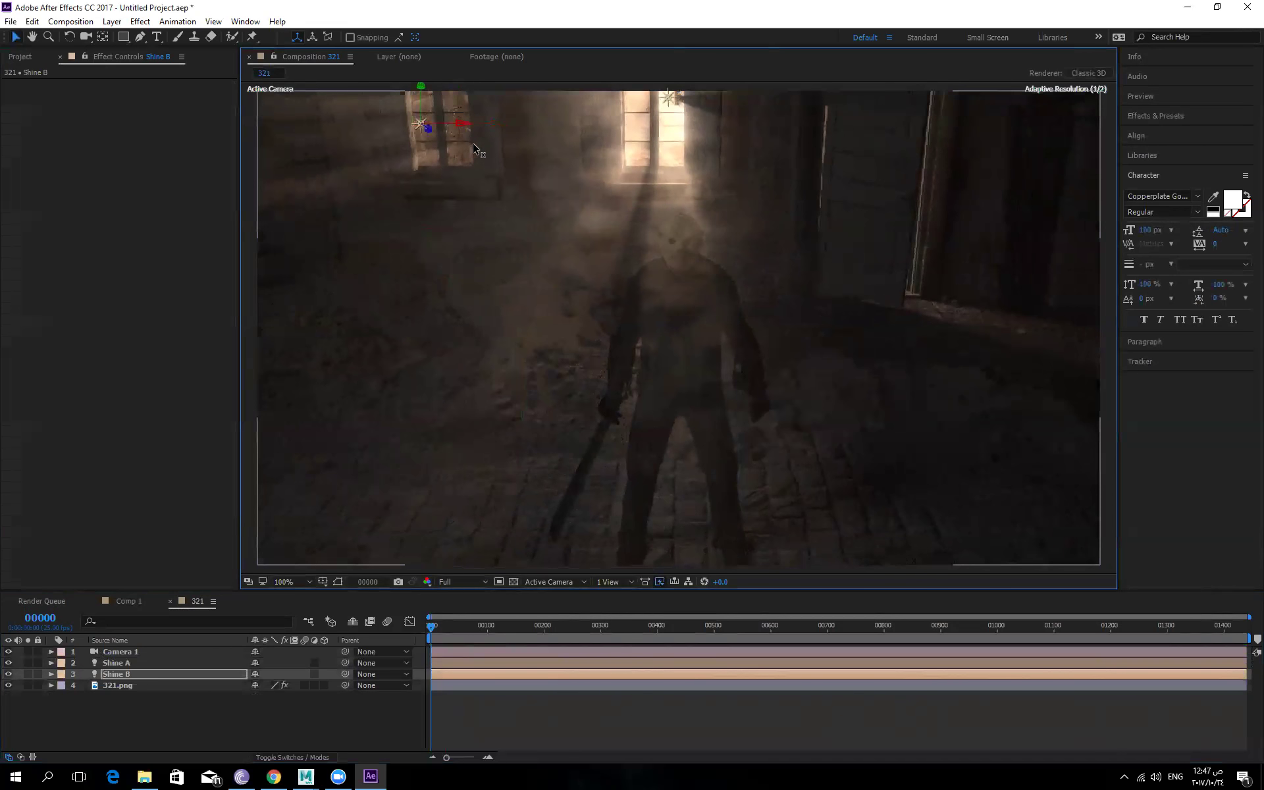
Try A Light as the Shine effect's Noise Point Name on the 321.png layer and settle on B Light.
click(112, 661)
click(114, 684)
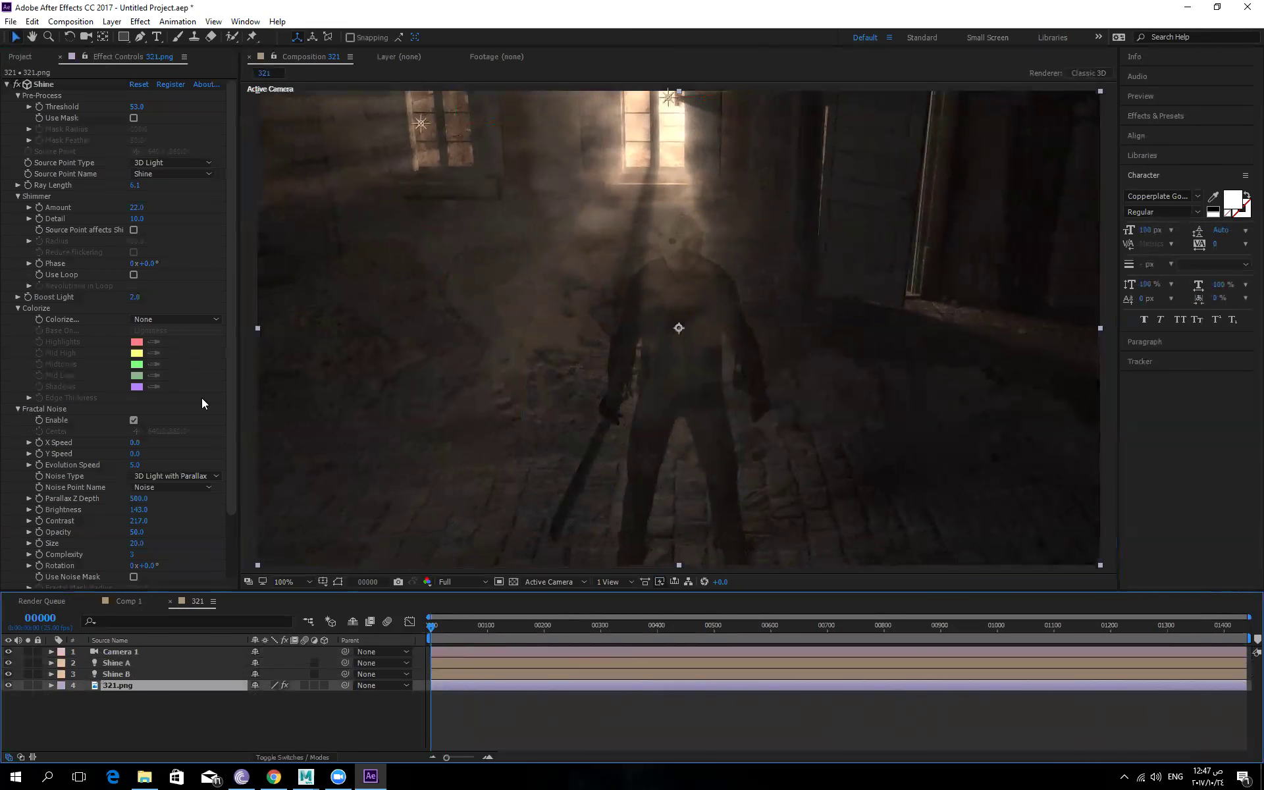
click(177, 487)
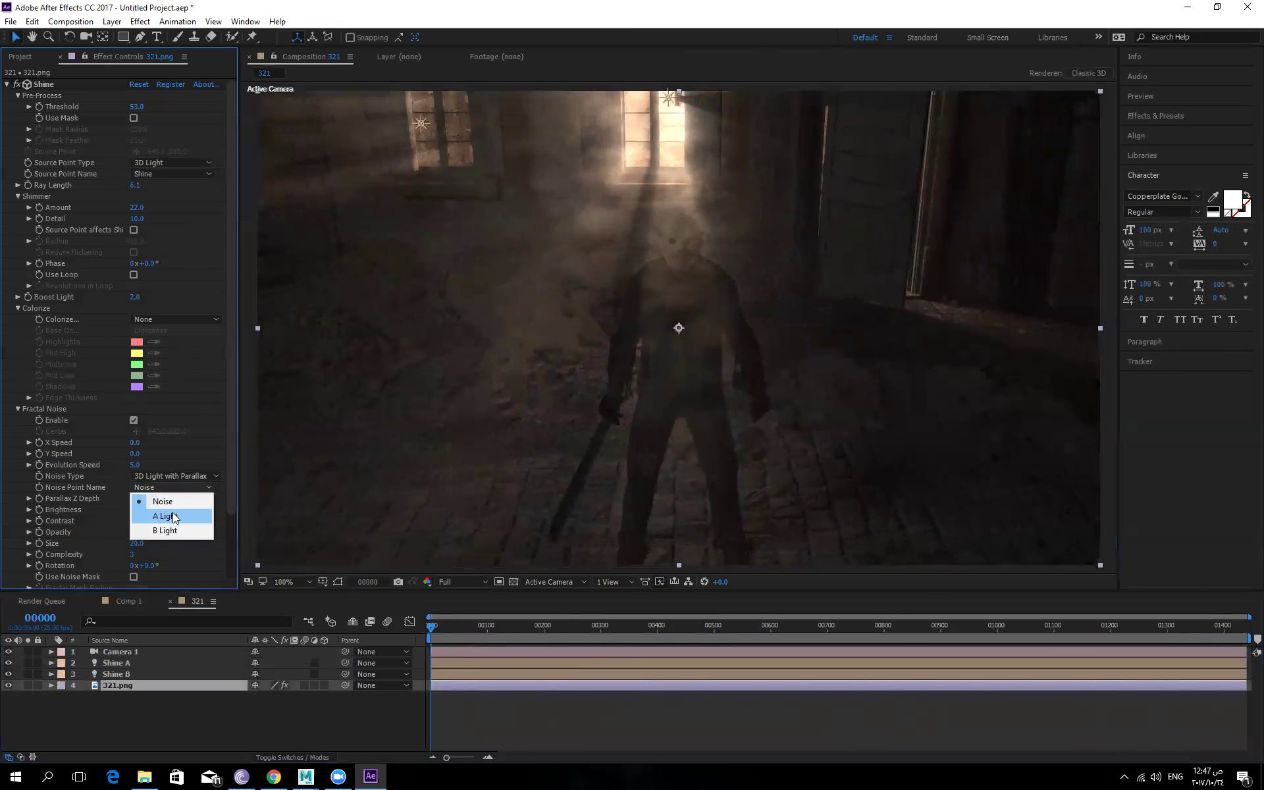
click(172, 516)
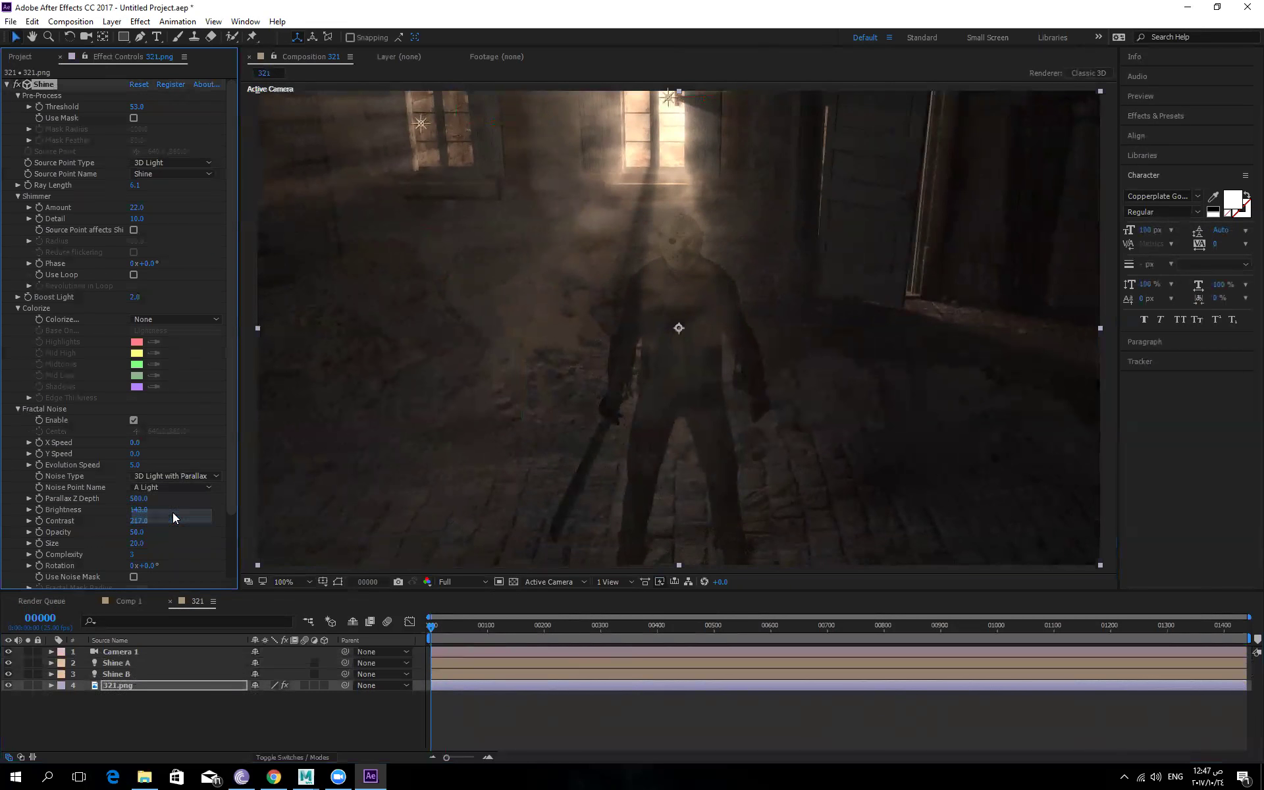
click(181, 165)
click(169, 178)
click(178, 164)
click(168, 190)
click(200, 486)
click(166, 530)
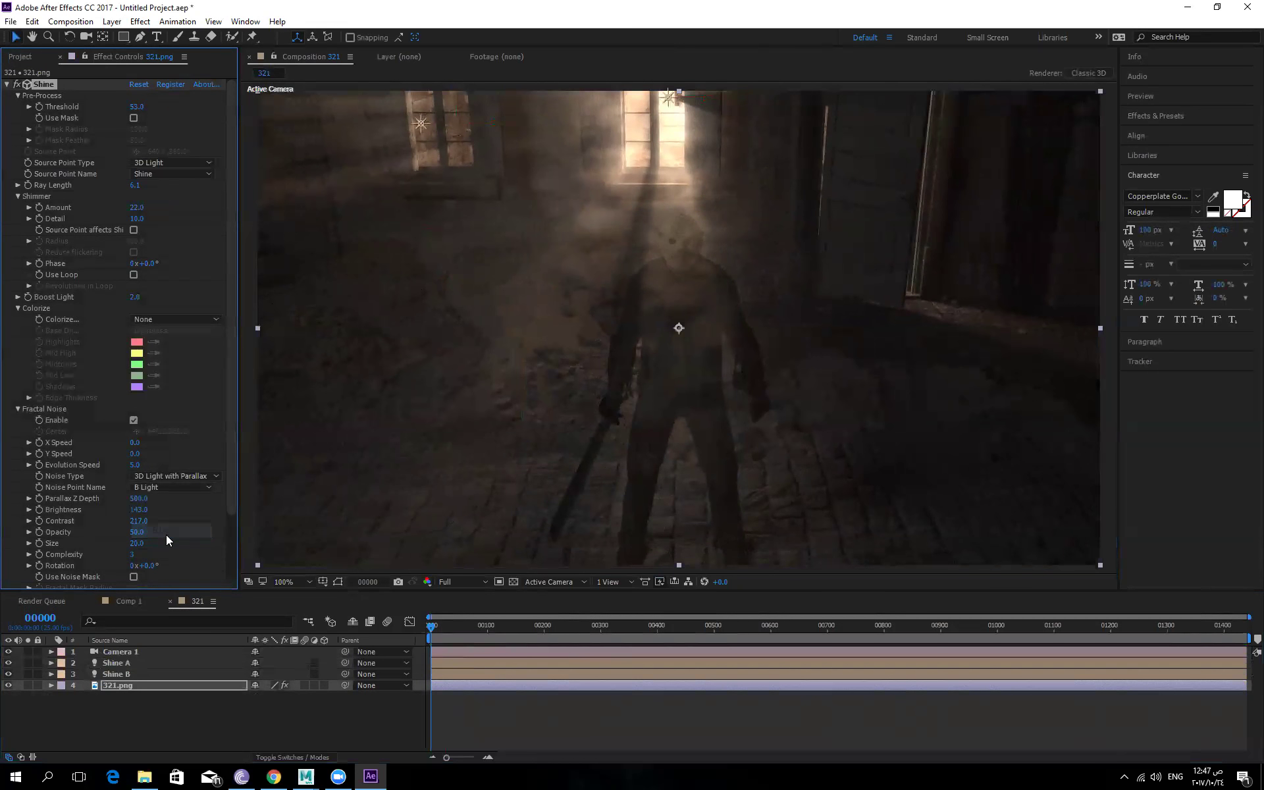
Shift the Shine B light slightly to the right within the left-hand window.
click(426, 122)
drag(461, 123, 496, 179)
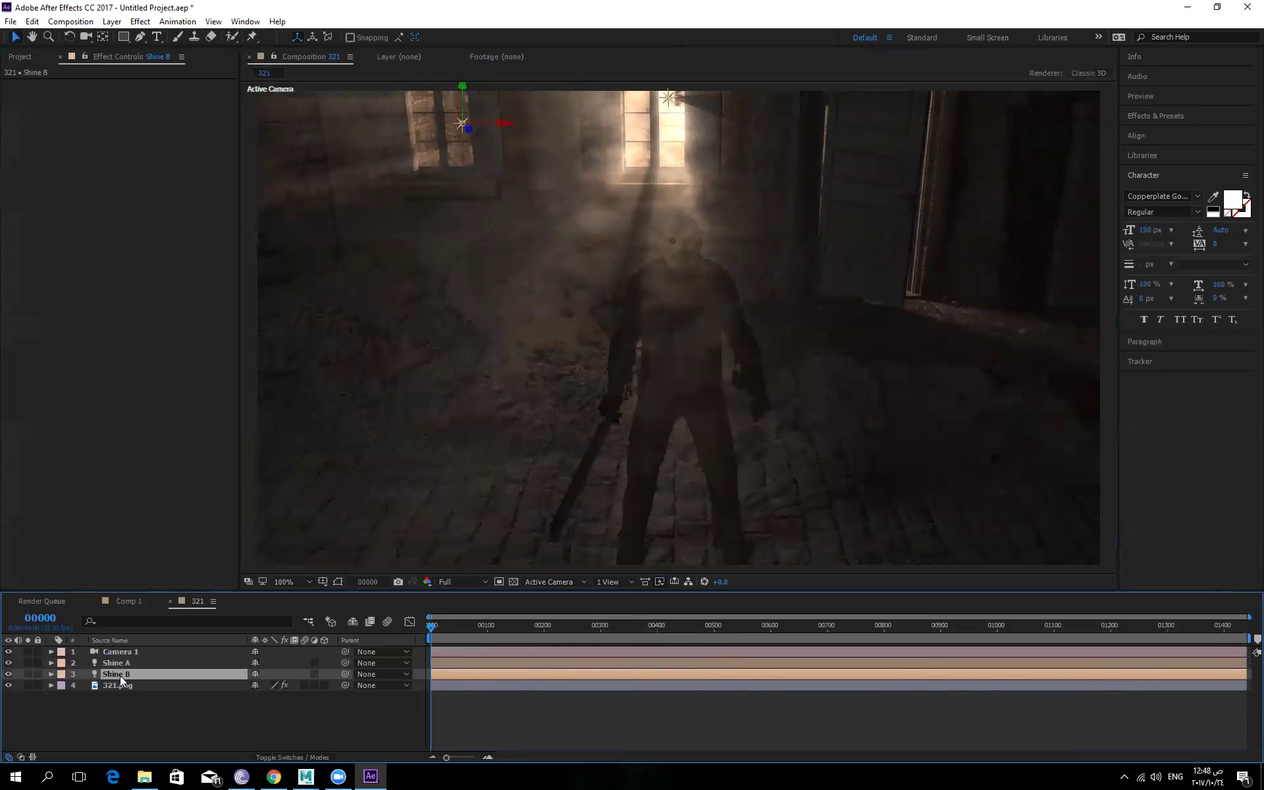
Shift the Camera 1 view slightly sideways and preview the animated Shine rays up to frame 163.
click(129, 651)
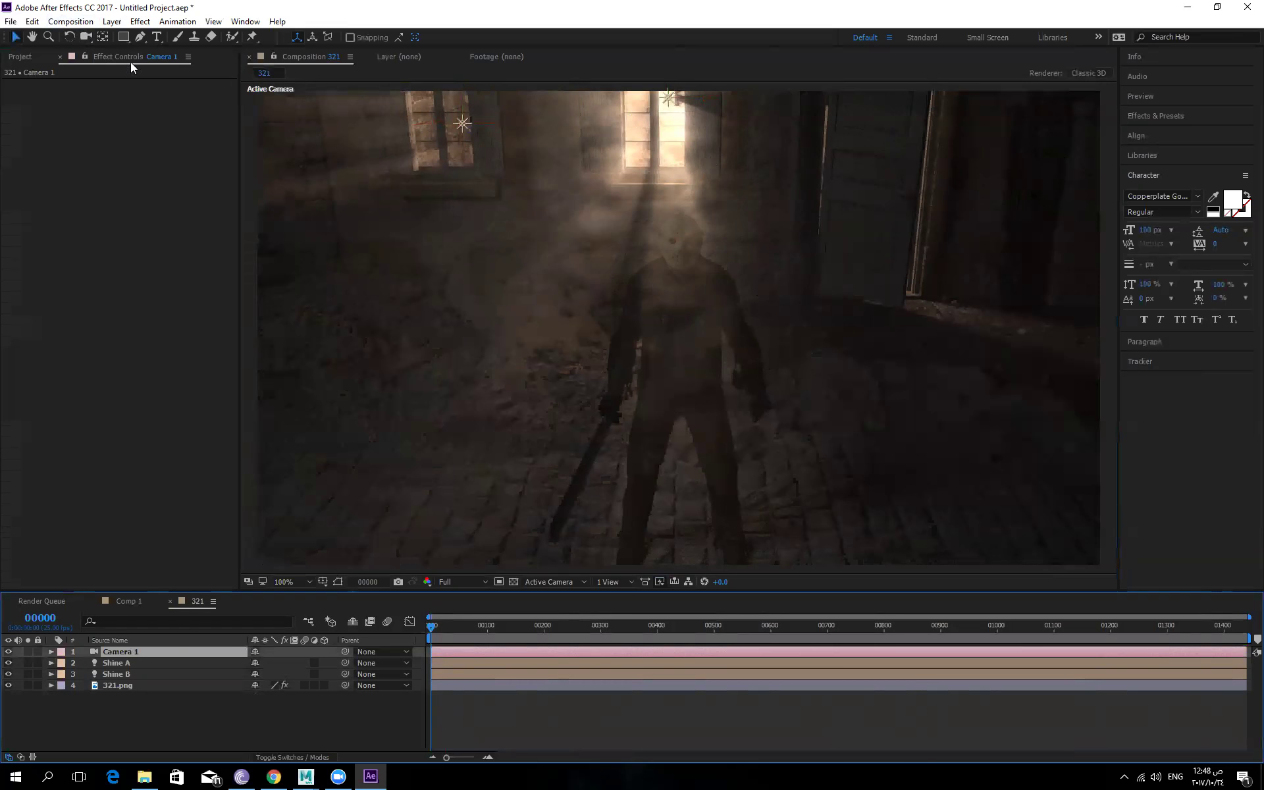
click(86, 36)
mouse_move(592, 287)
mouse_down()
mouse_move(657, 285)
mouse_move(546, 296)
mouse_move(719, 291)
mouse_move(458, 299)
mouse_move(717, 294)
mouse_move(471, 294)
mouse_move(573, 279)
mouse_move(616, 300)
mouse_move(545, 313)
mouse_move(615, 302)
mouse_move(579, 287)
mouse_up()
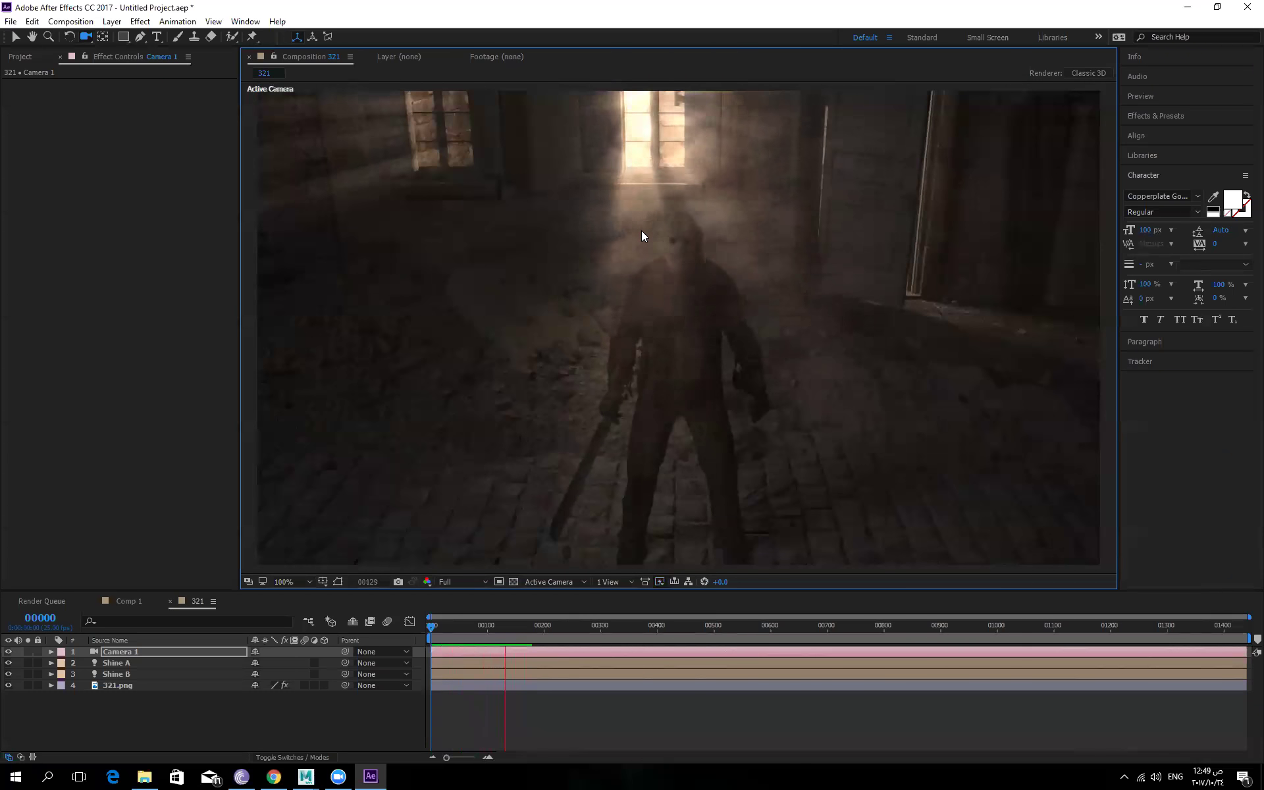
key(space)
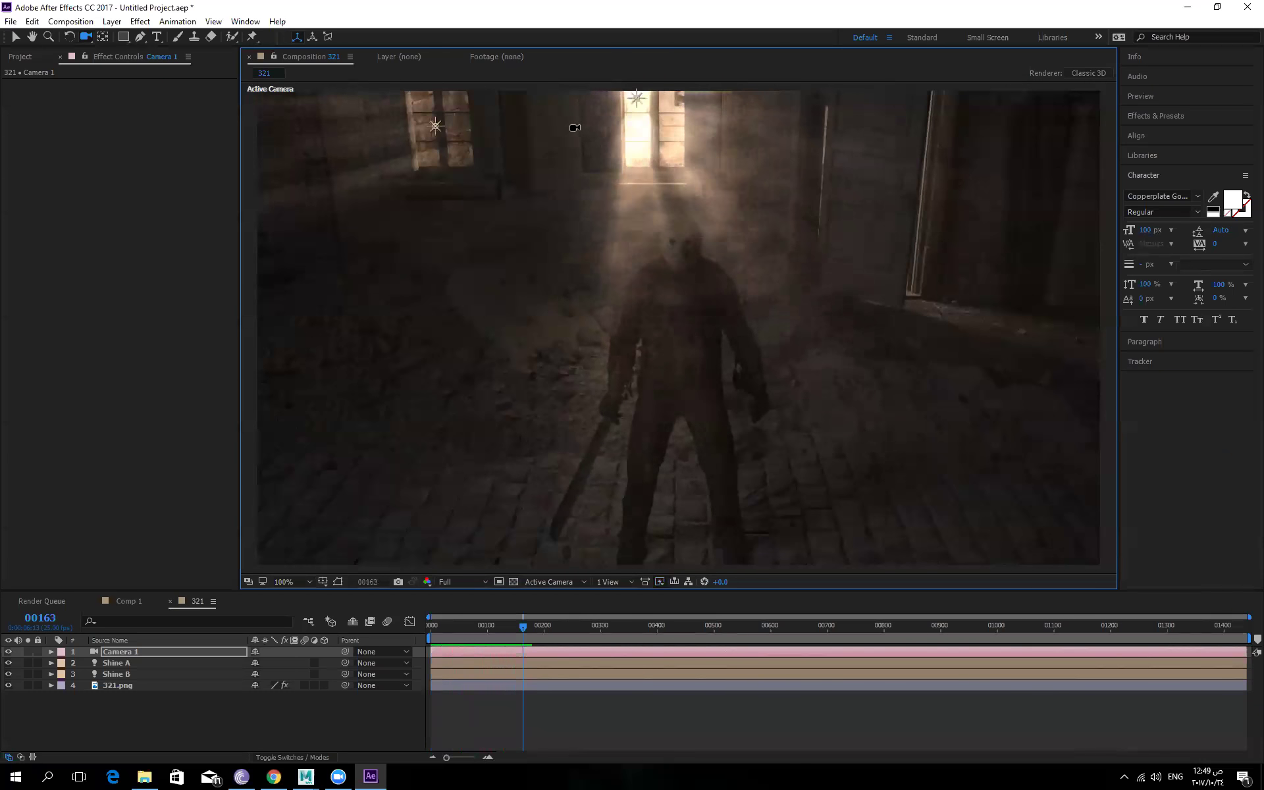
Delete the Shine B light and collapse the Shine effect's settings on the 321.png layer.
click(113, 670)
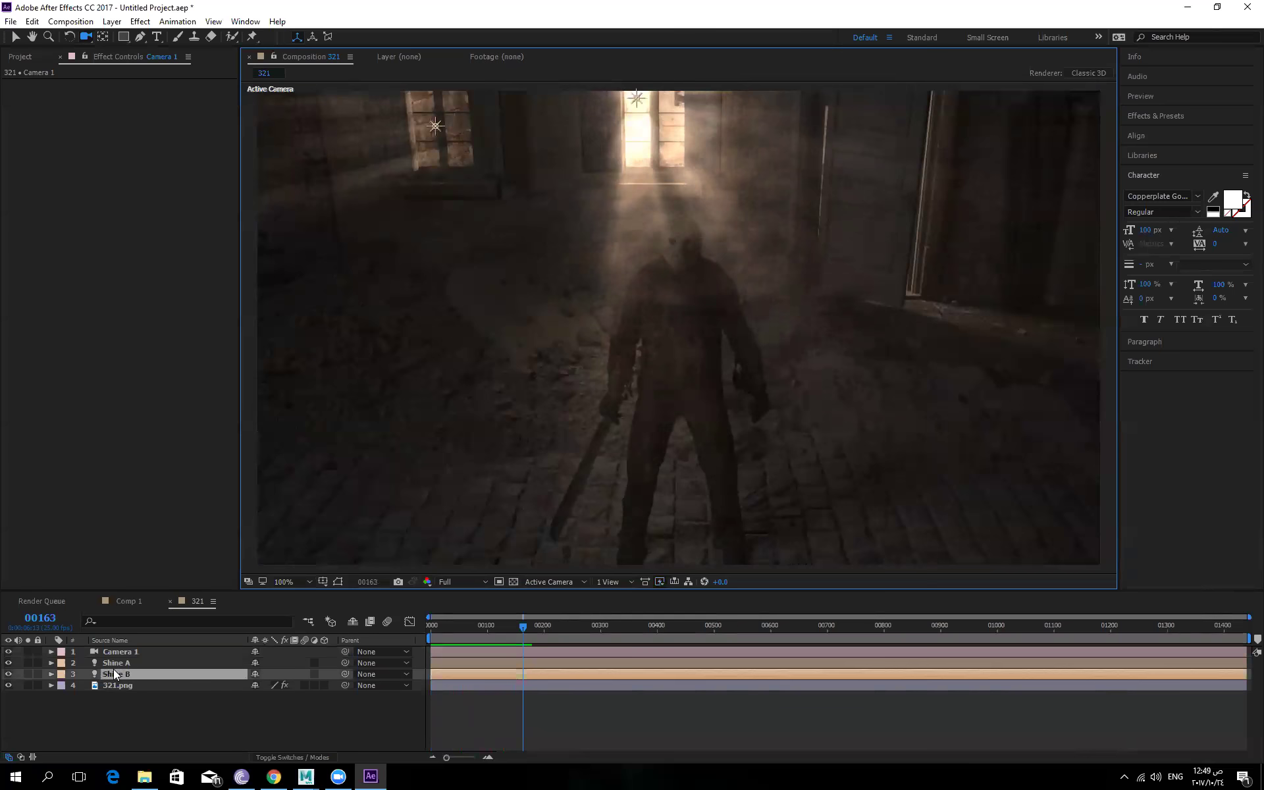
key(Delete)
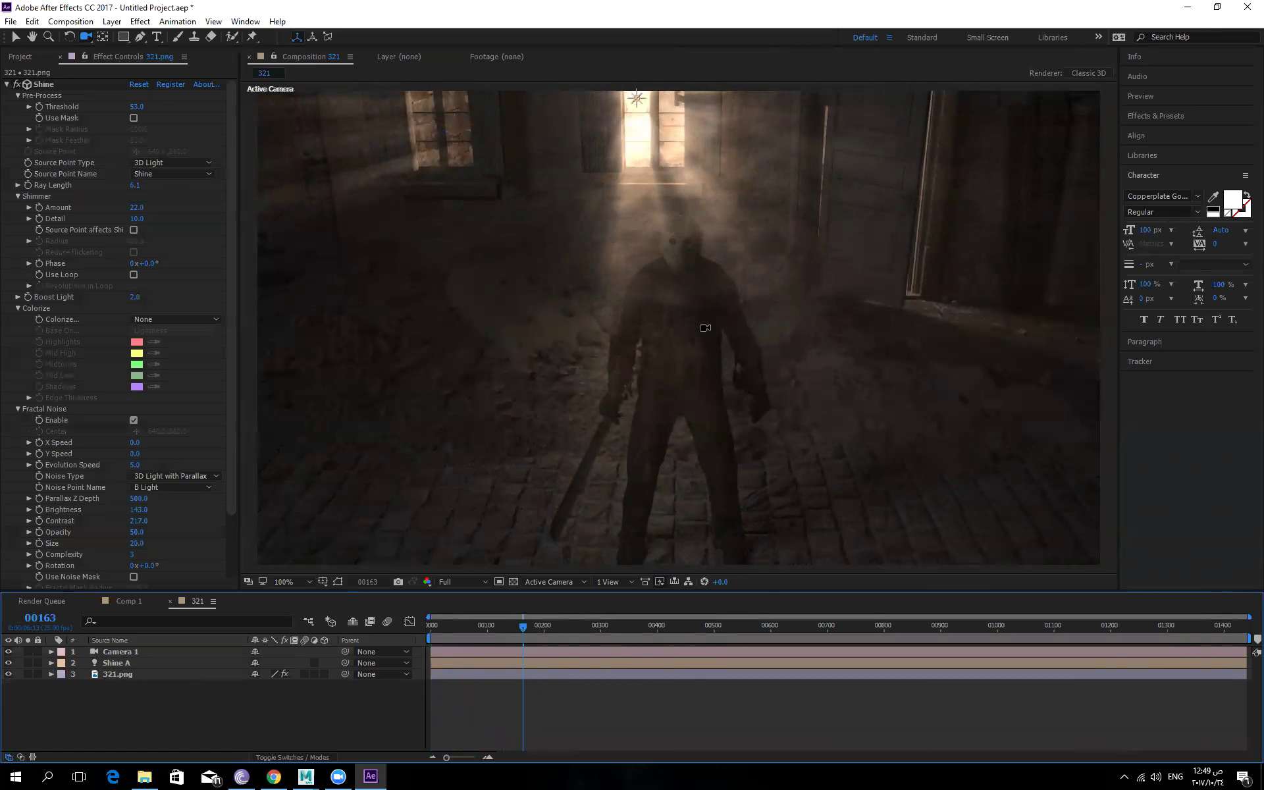
click(7, 85)
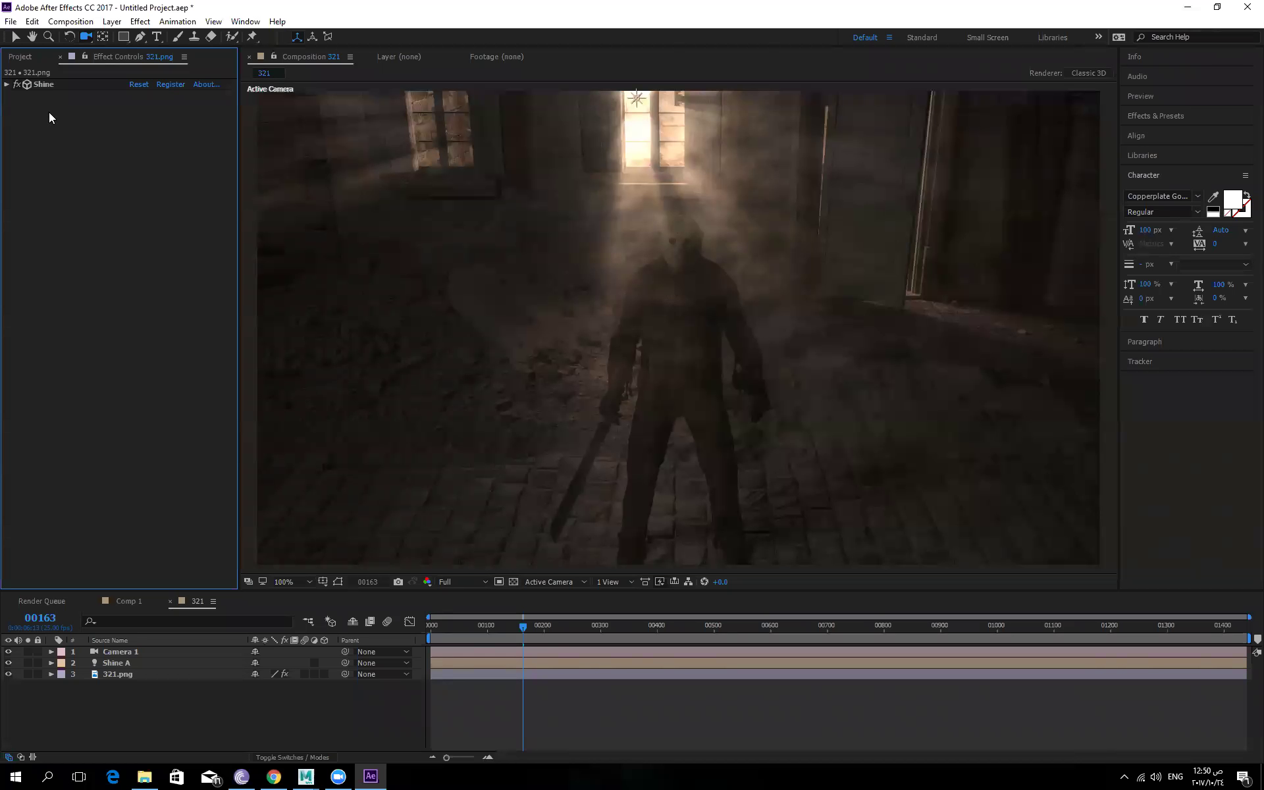
click(46, 85)
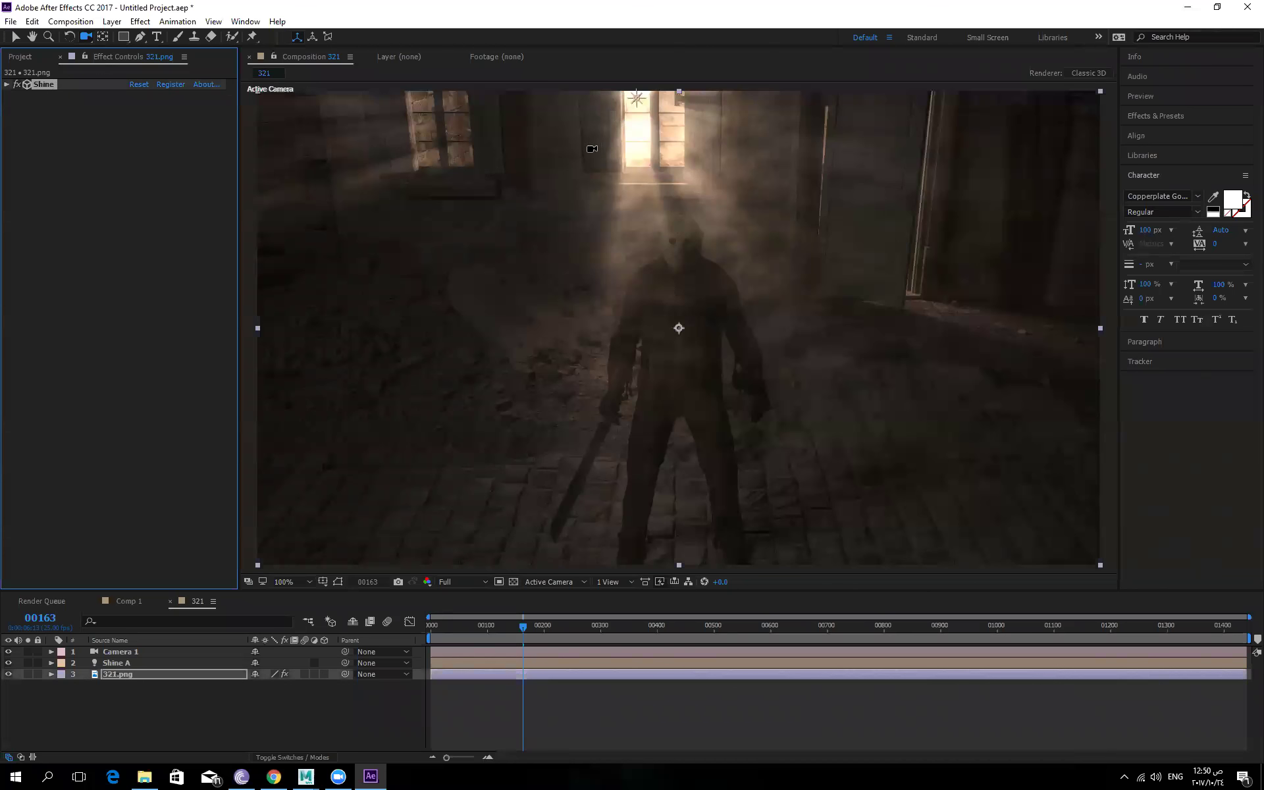
Move the Shine A light from the centre window over to the top of the door, undoing any accidental shift of the image layer.
click(113, 662)
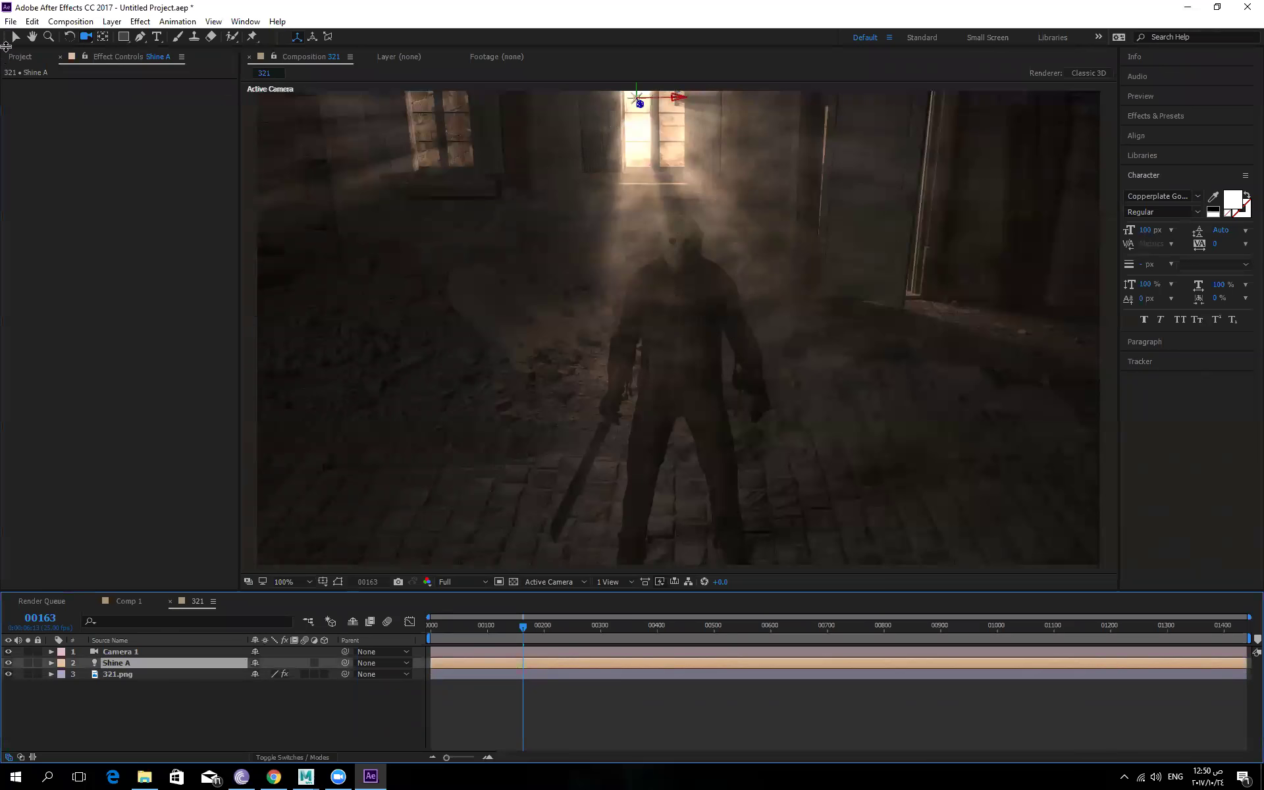
key(v)
drag(676, 99, 867, 193)
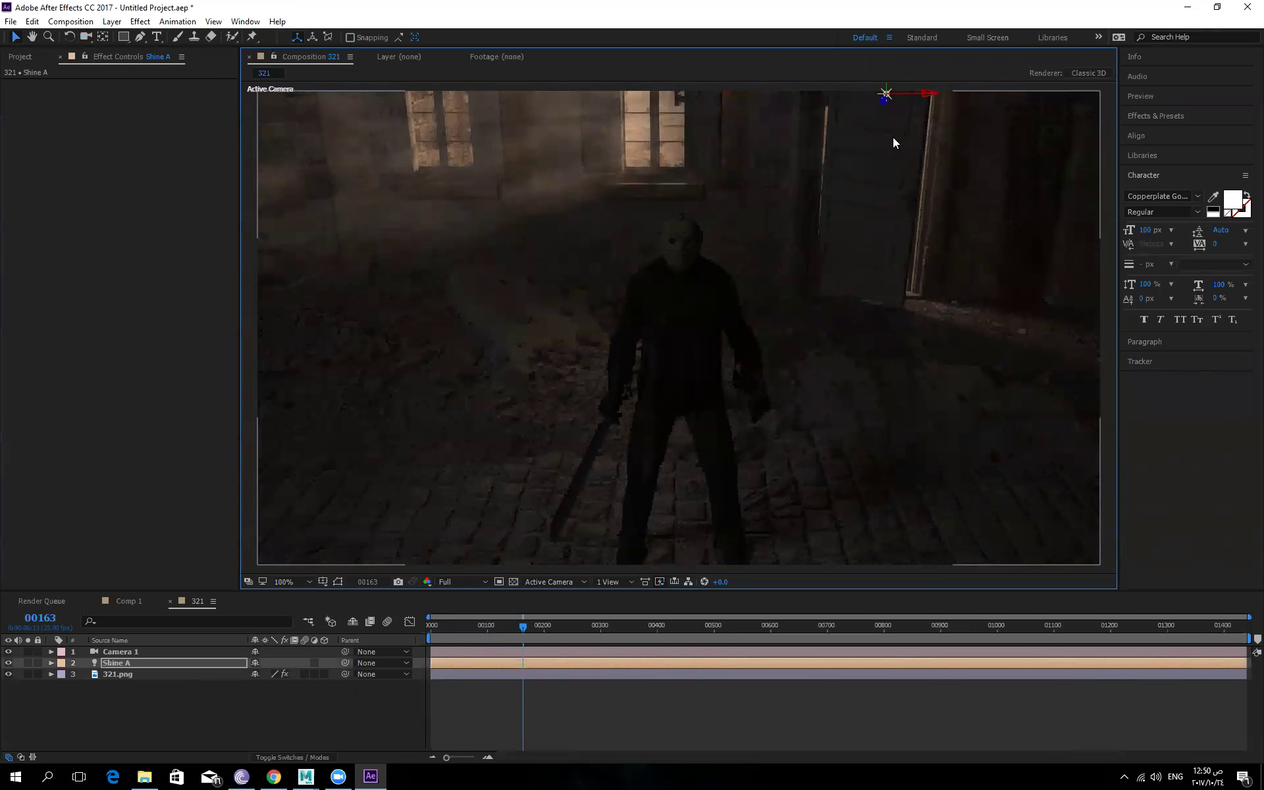
drag(919, 95, 917, 97)
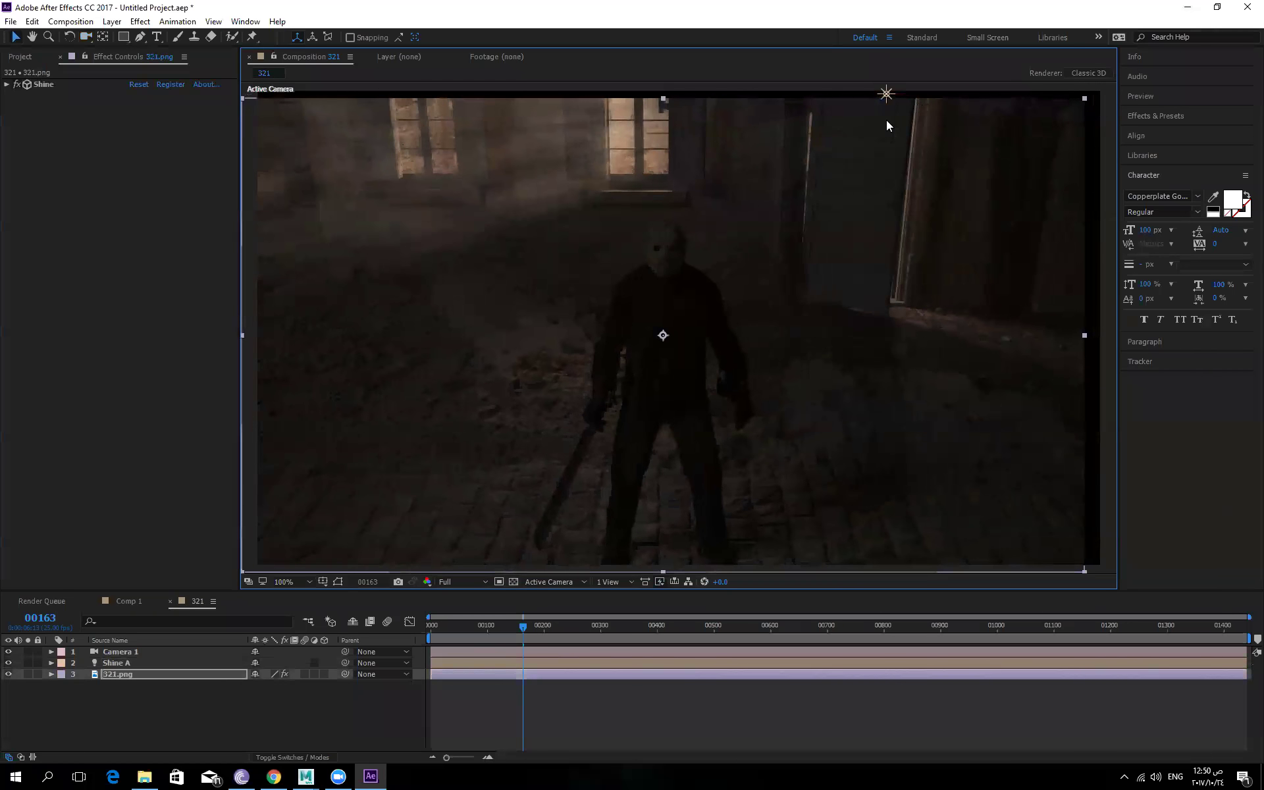
key(ctrl+z)
Move the Shine A light back along its X axis to the upper part of the centre window.
click(887, 94)
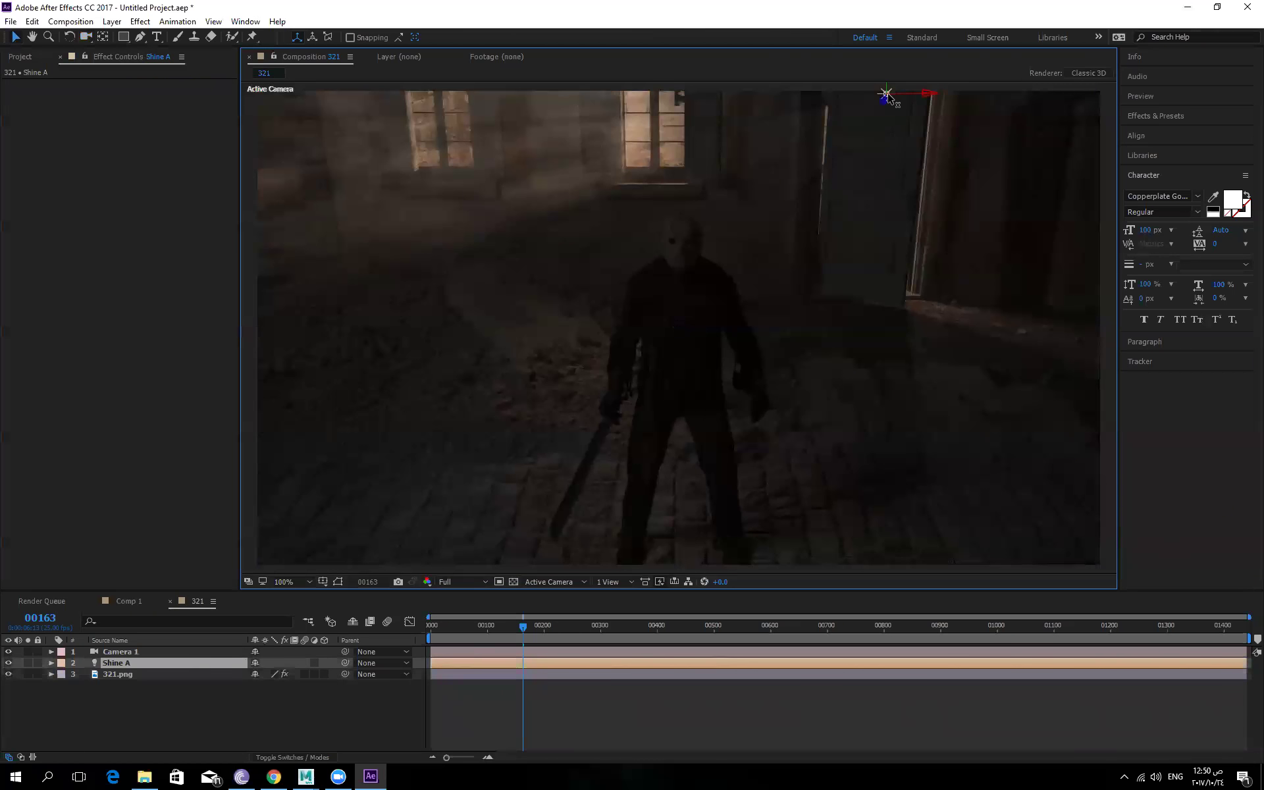
drag(928, 97, 875, 116)
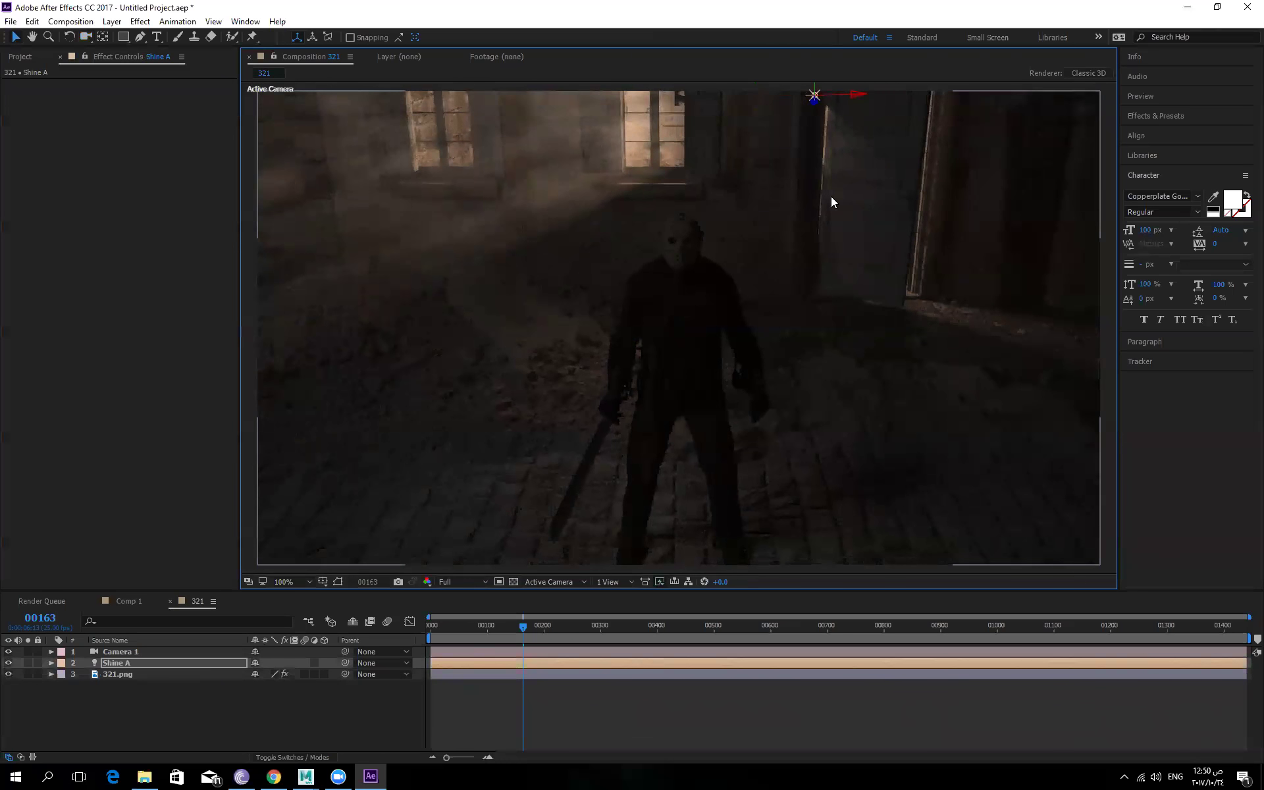
drag(853, 99, 737, 103)
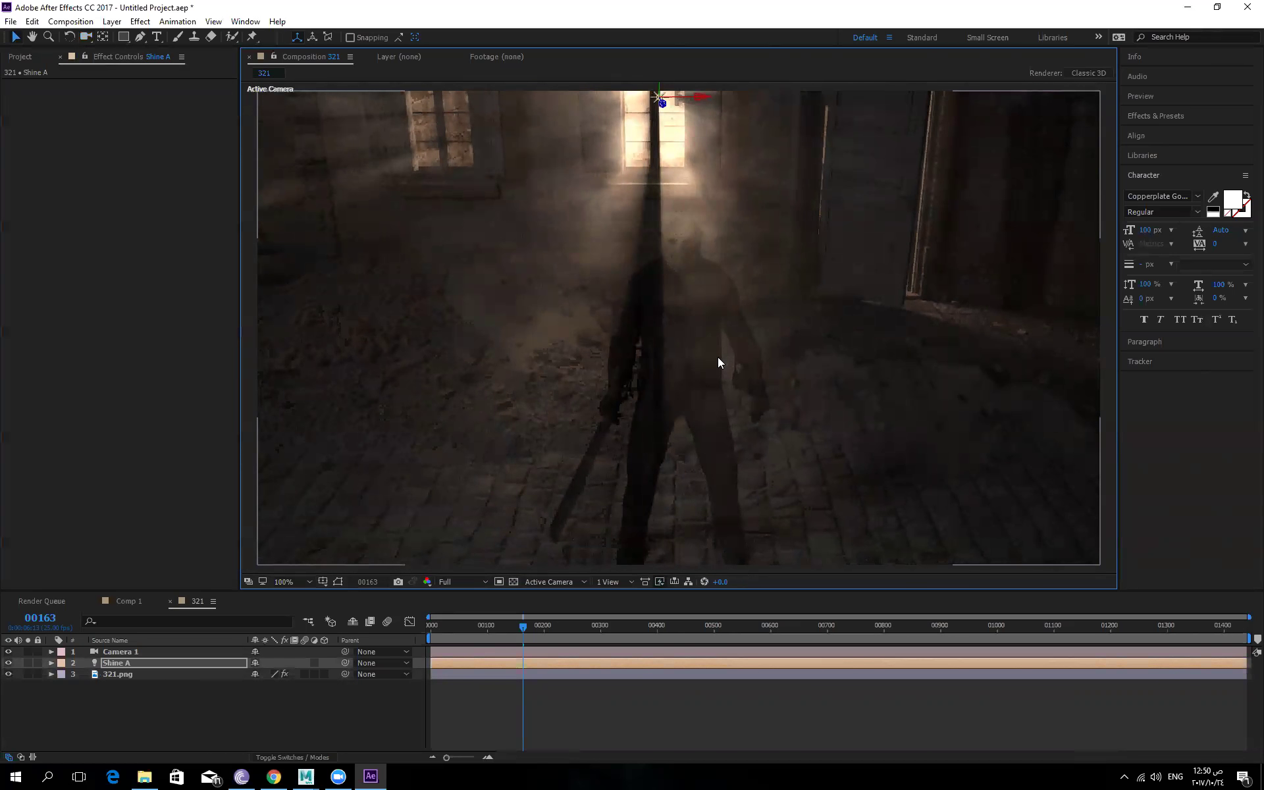
Expand the Shine effect on the 321.png layer and enable Use Mask in its Pre-Process settings.
click(121, 673)
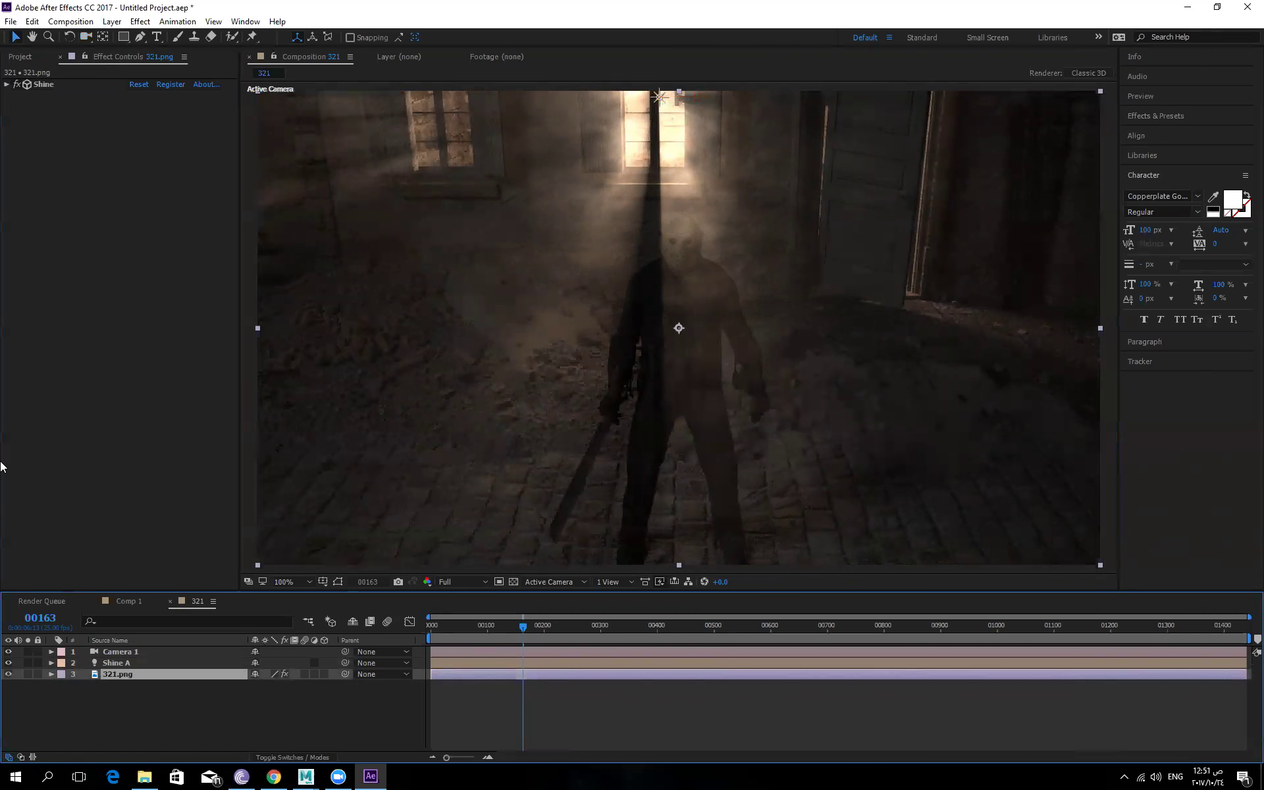
click(7, 85)
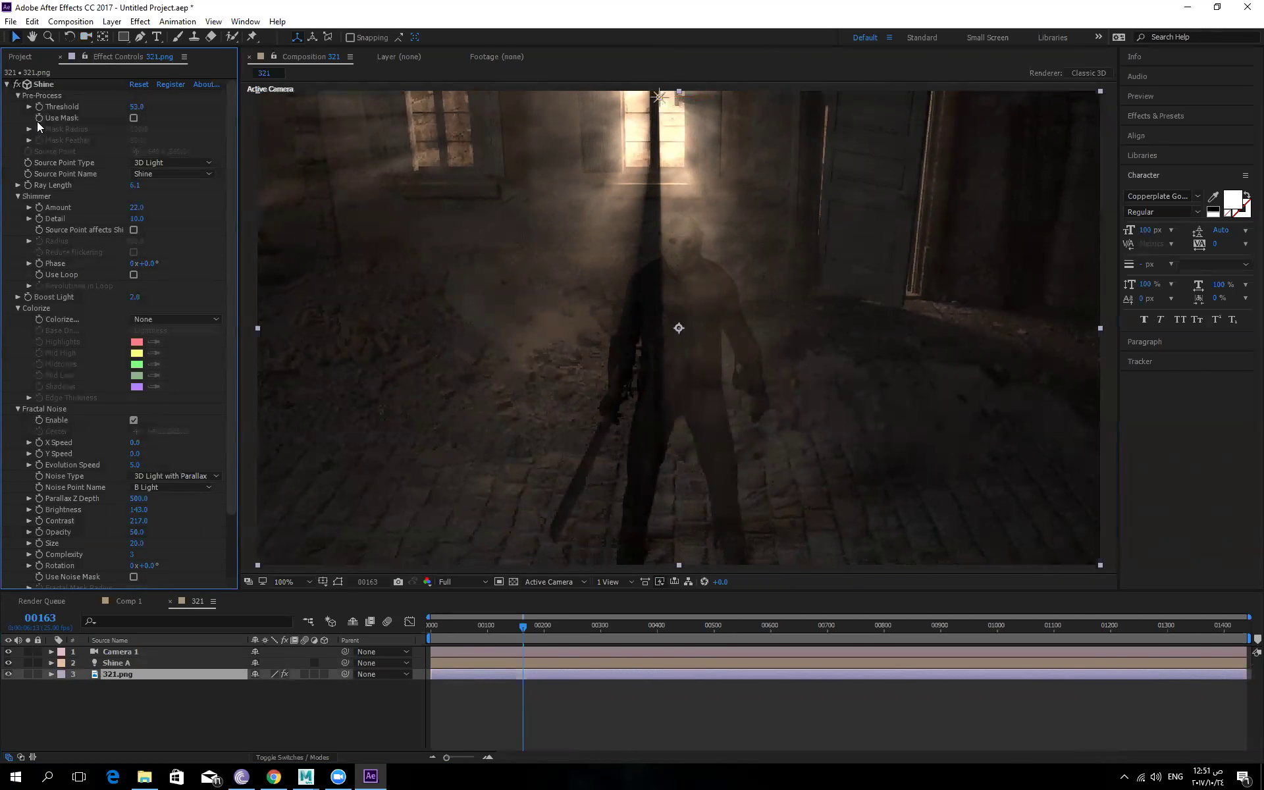
click(133, 118)
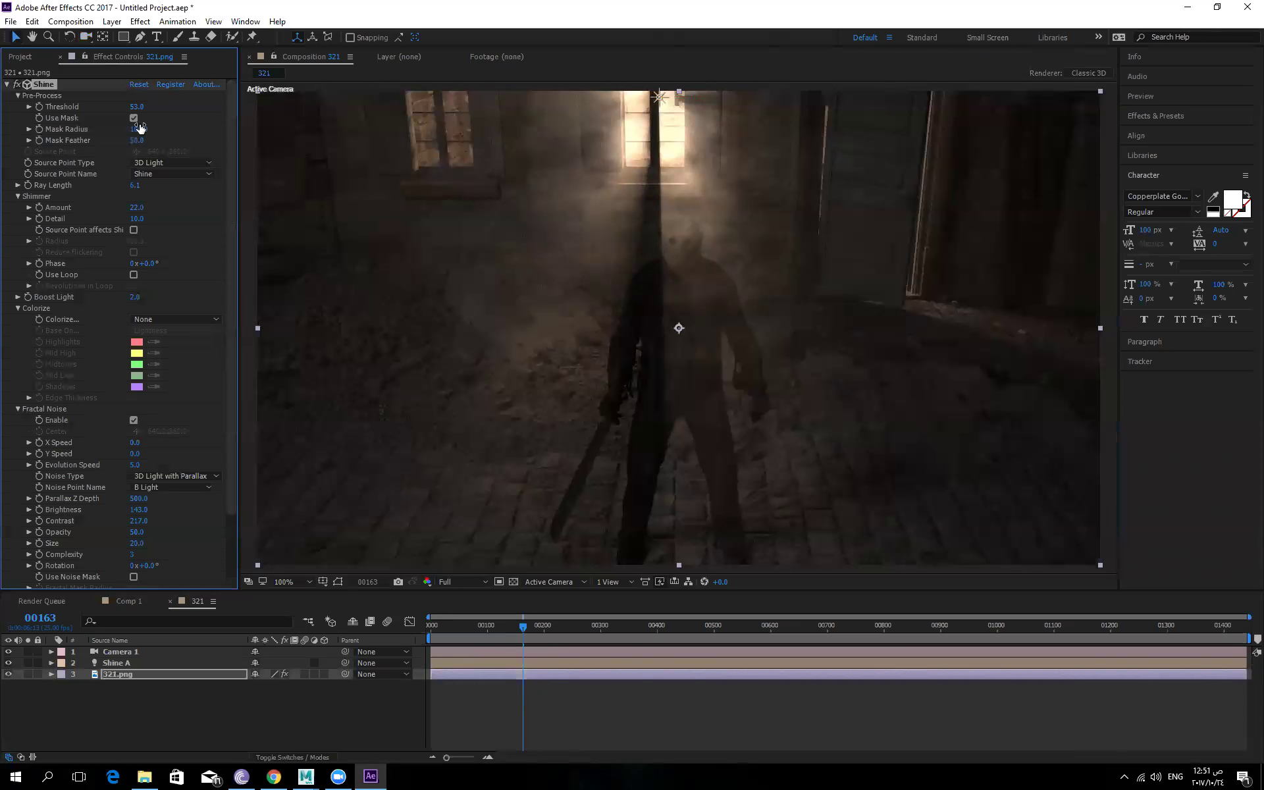
Try A Light and B Light as the Shine effect's Source Point Name and restore it to Shine.
click(170, 175)
click(166, 203)
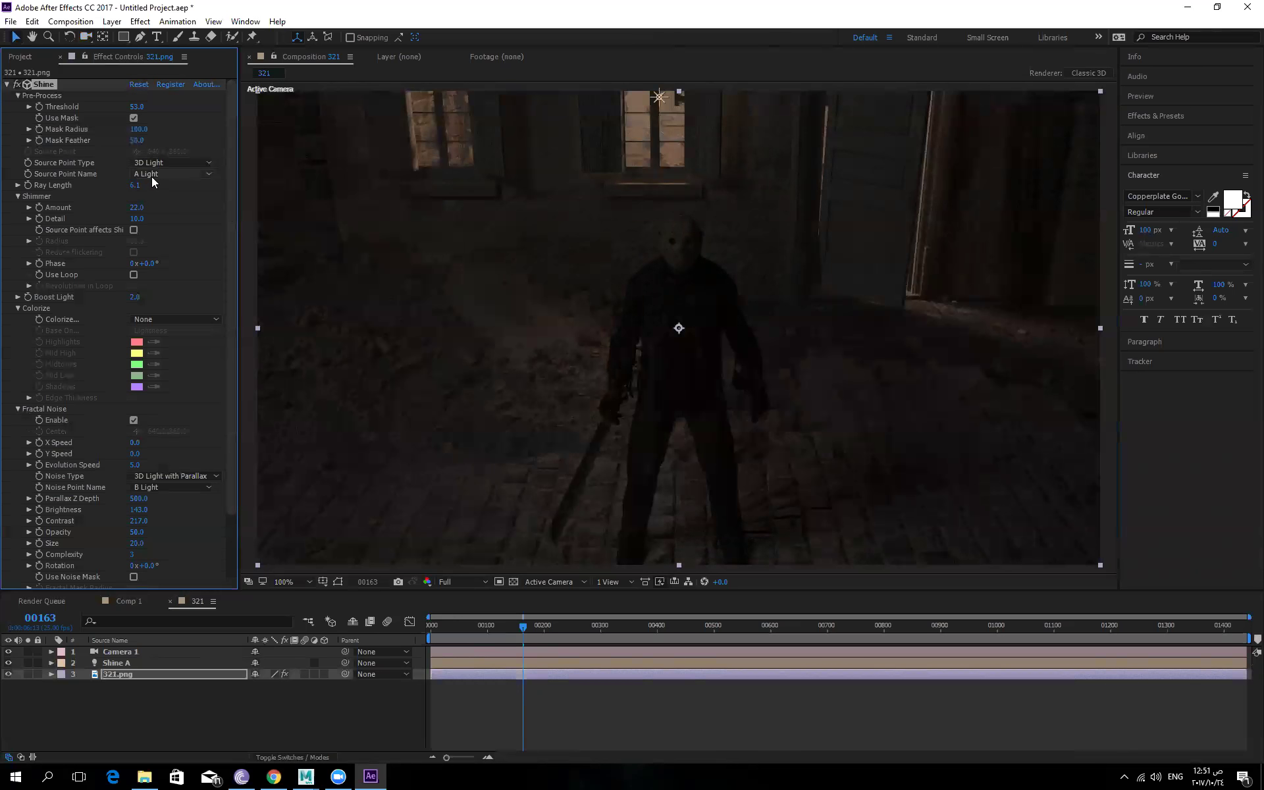
click(151, 176)
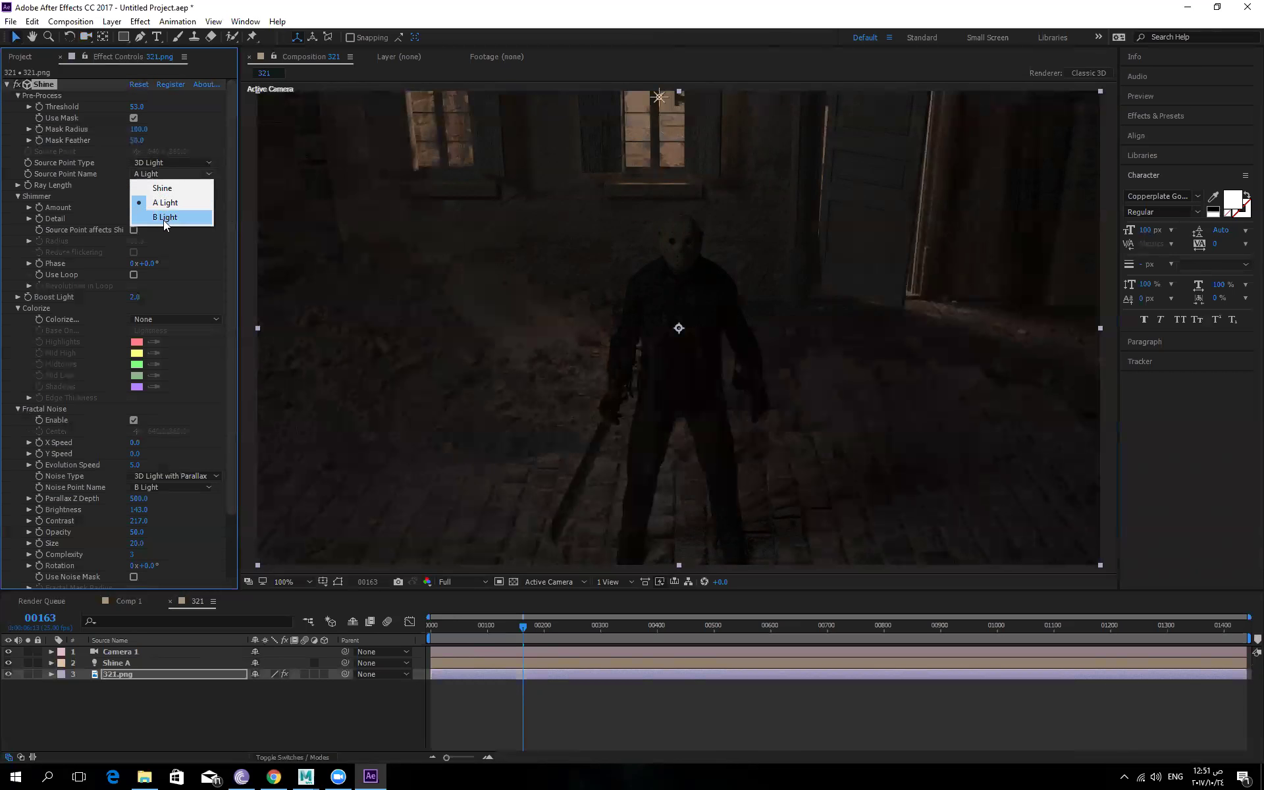
click(163, 216)
click(156, 174)
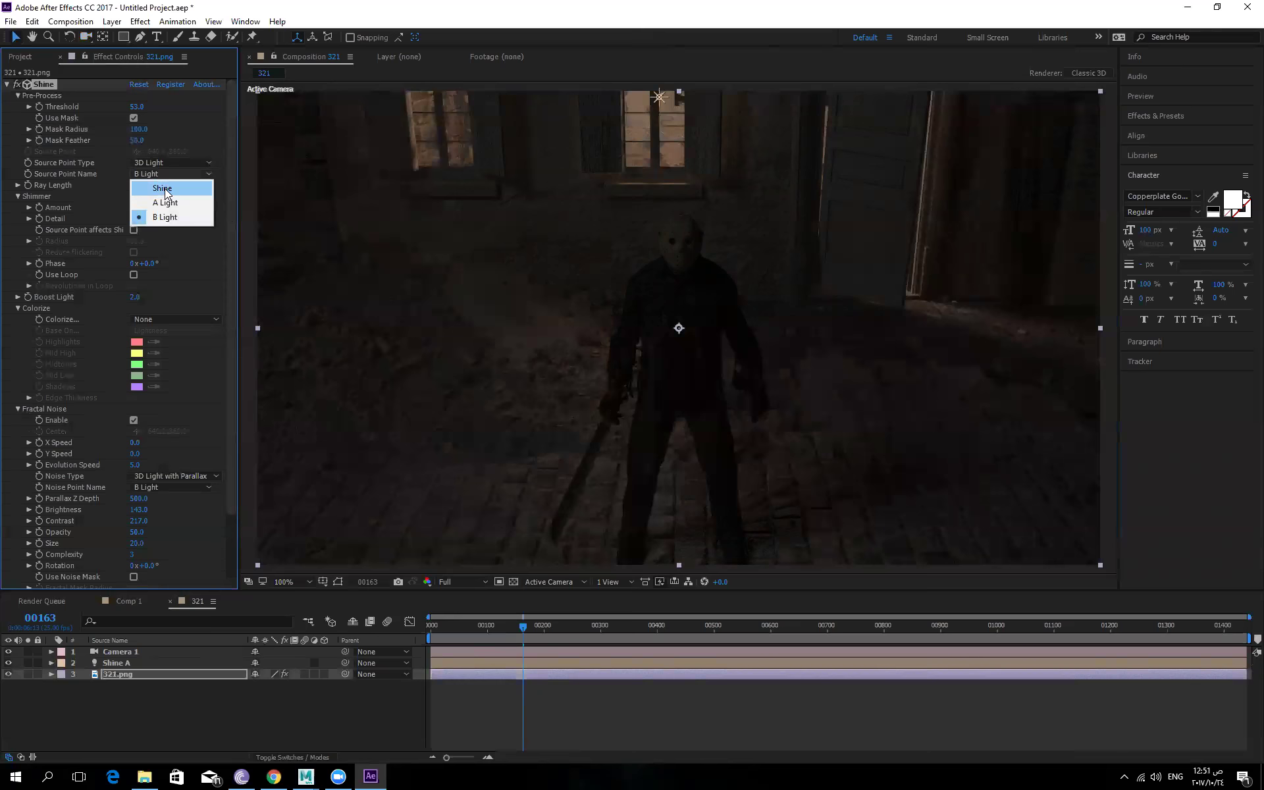
click(165, 190)
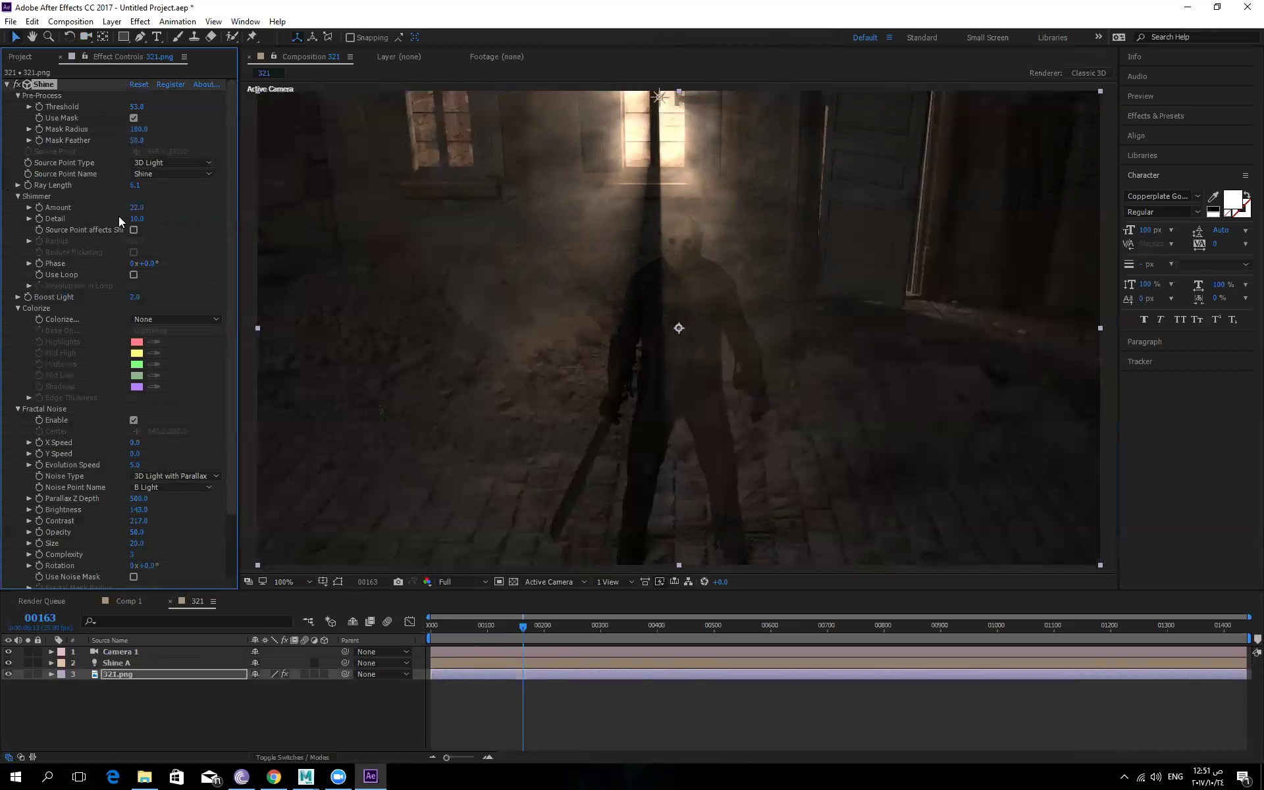
Set the Shine effect's Shimmer Detail to 20.2 and Shimmer Amount to 144.
drag(137, 219, 181, 218)
drag(137, 208, 193, 202)
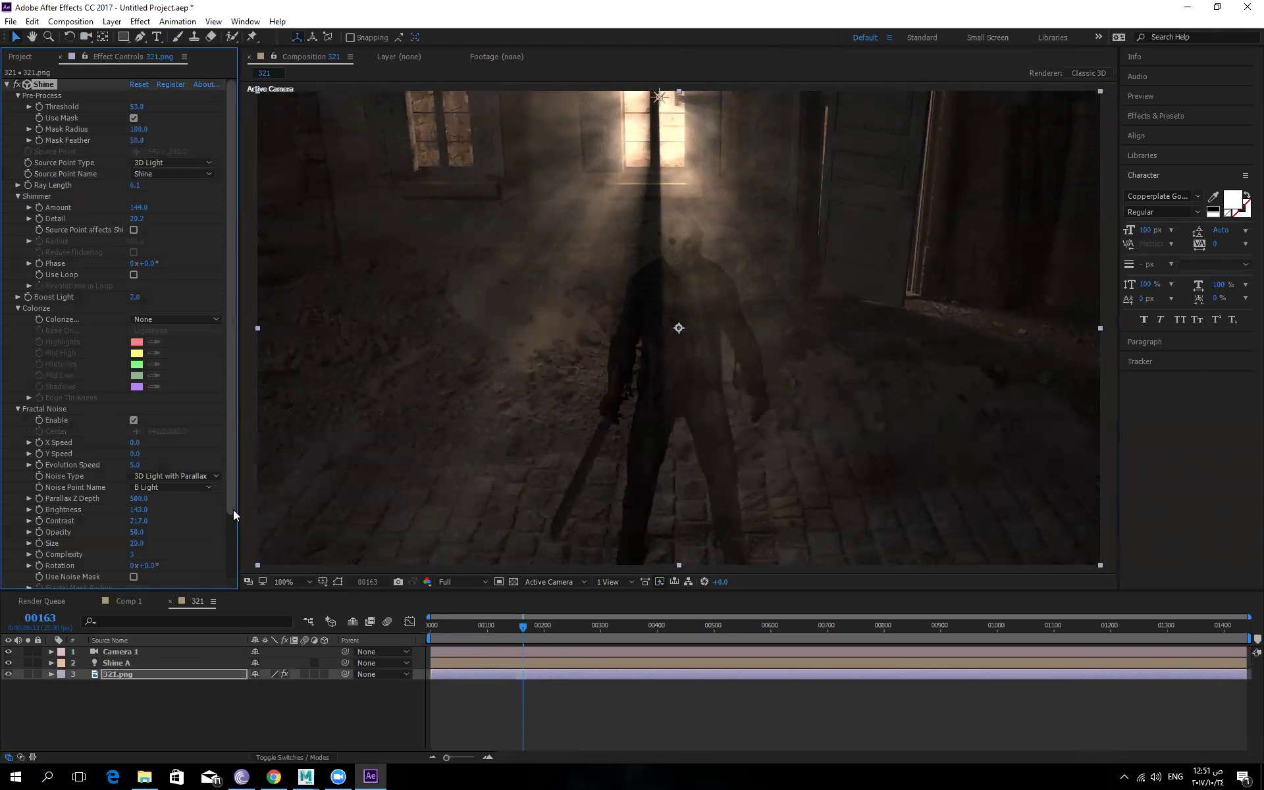
scroll(227, 557, down, 3)
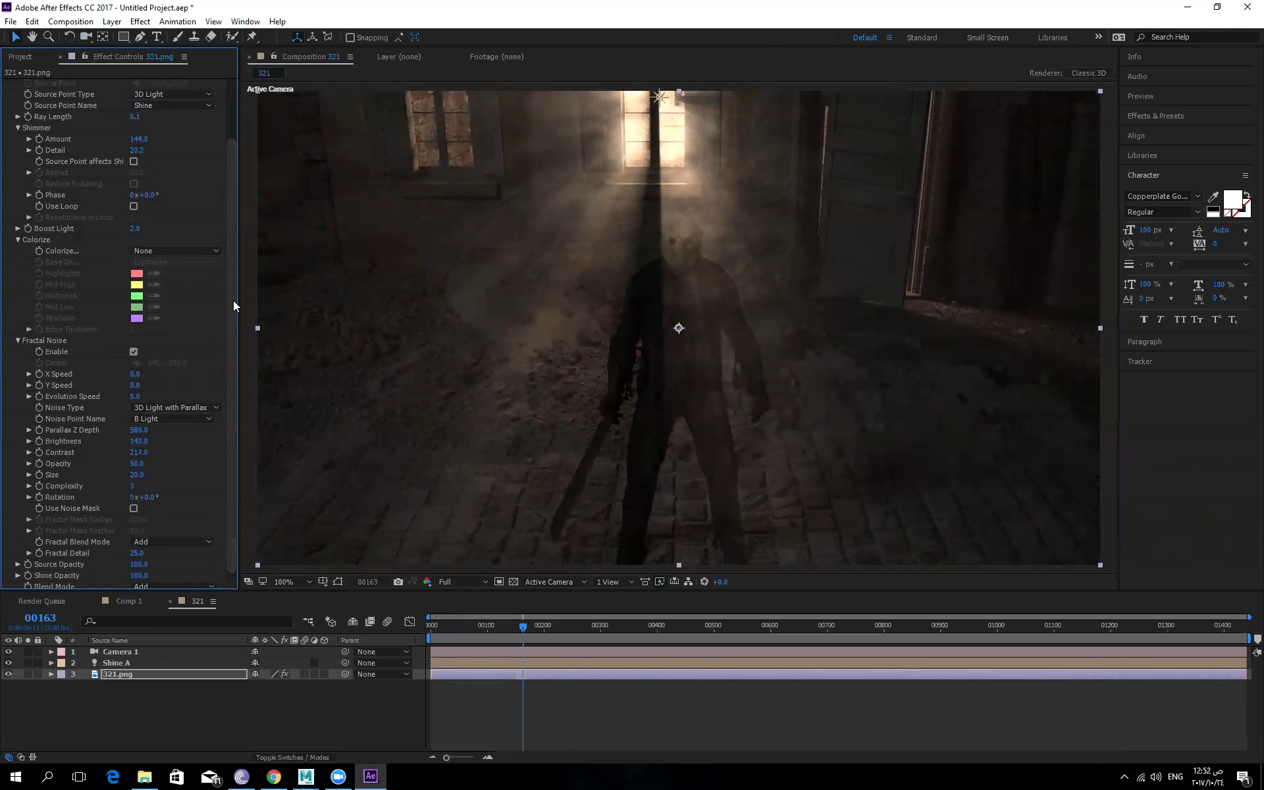
drag(231, 229, 231, 105)
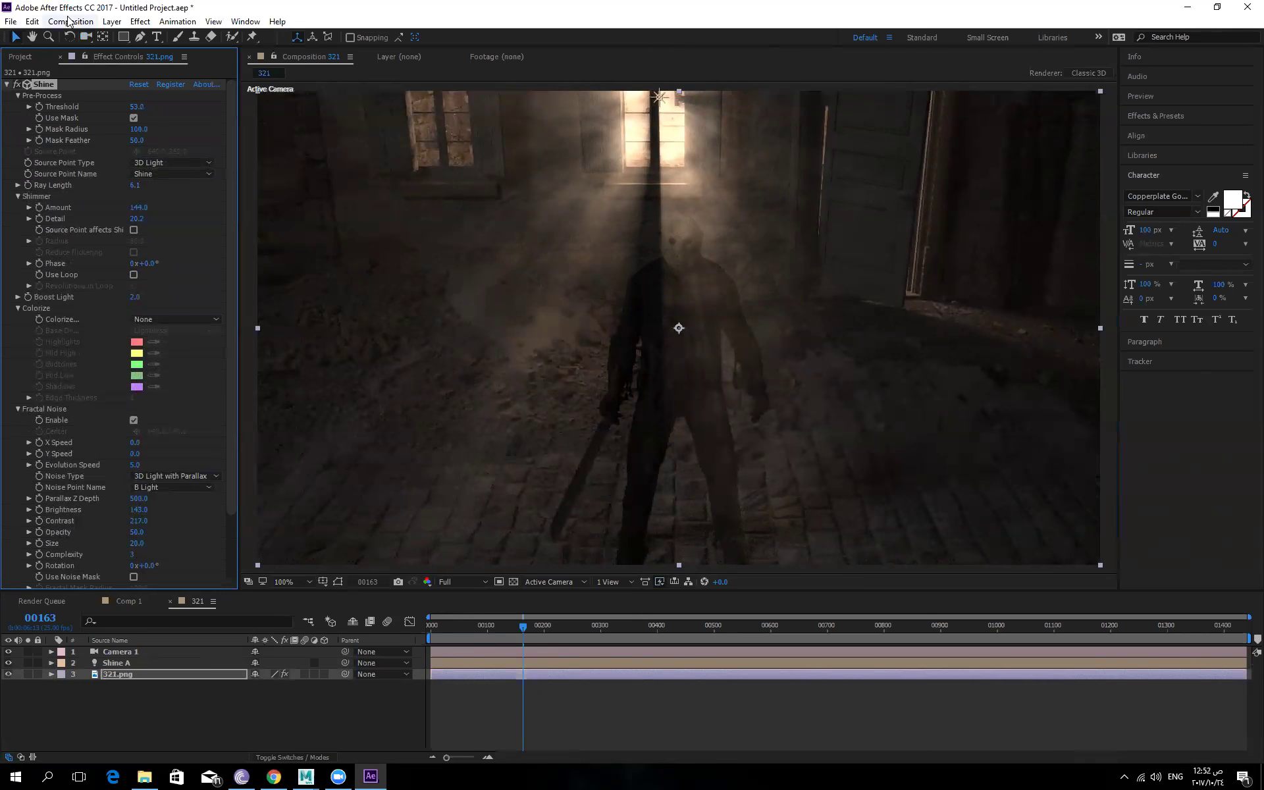
Apply the Trapcode Lux effect to the 321.png layer.
click(141, 21)
mouse_move(245, 478)
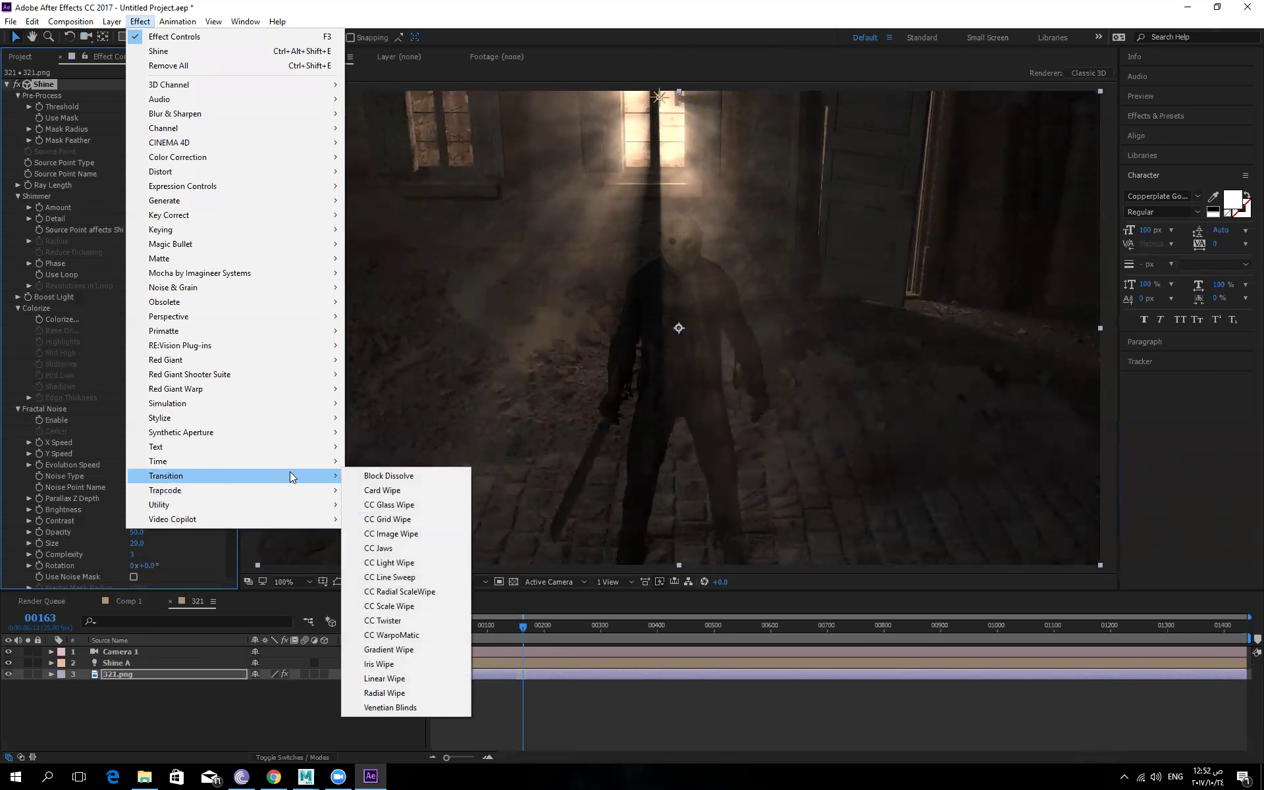
mouse_move(331, 496)
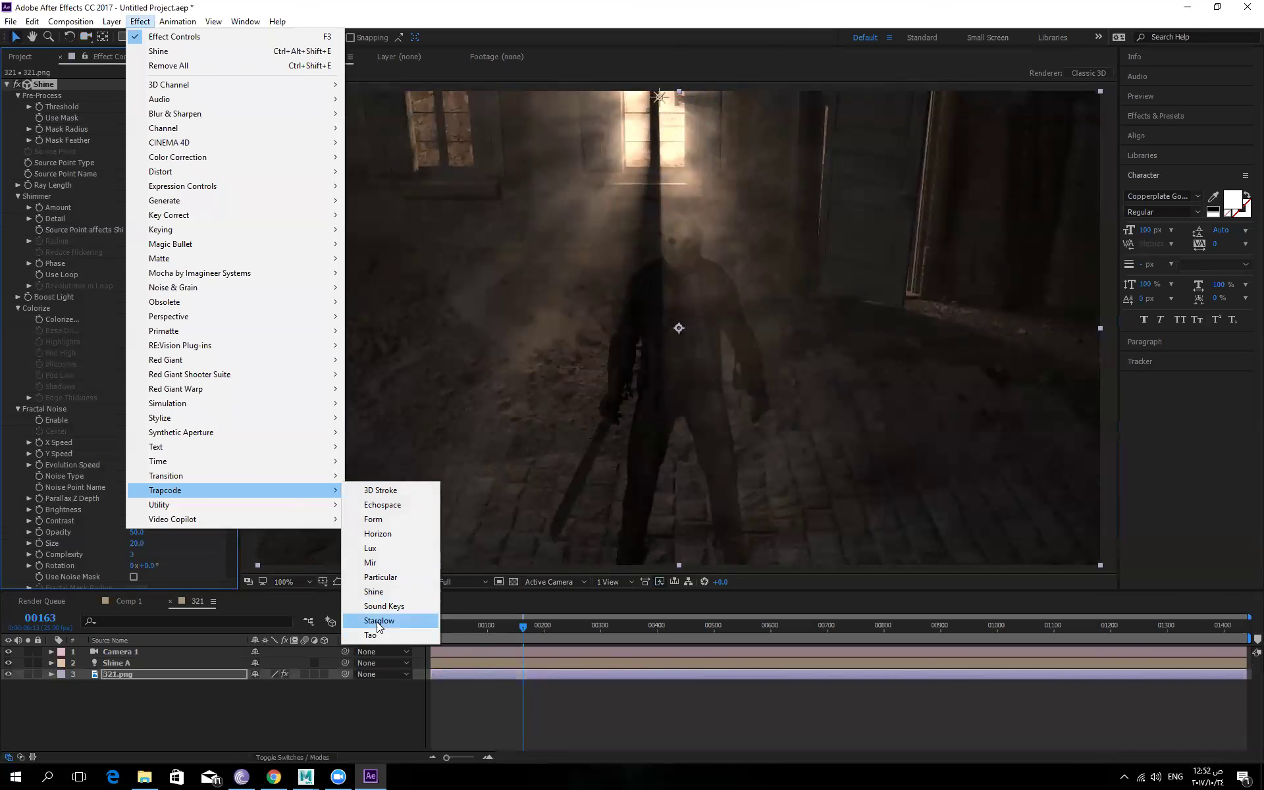
click(389, 553)
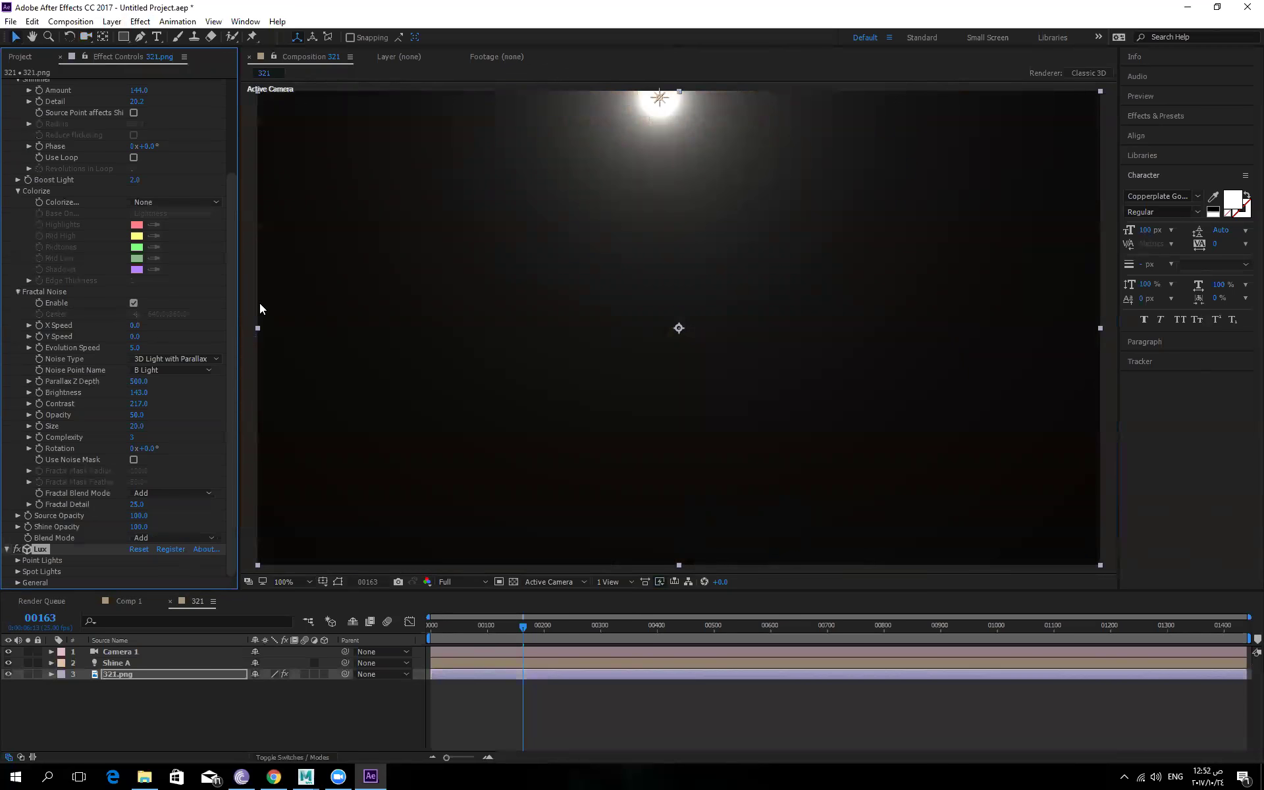
Try Radius as the Lux effect's Point Light Model and settle on Off.
click(18, 560)
click(169, 506)
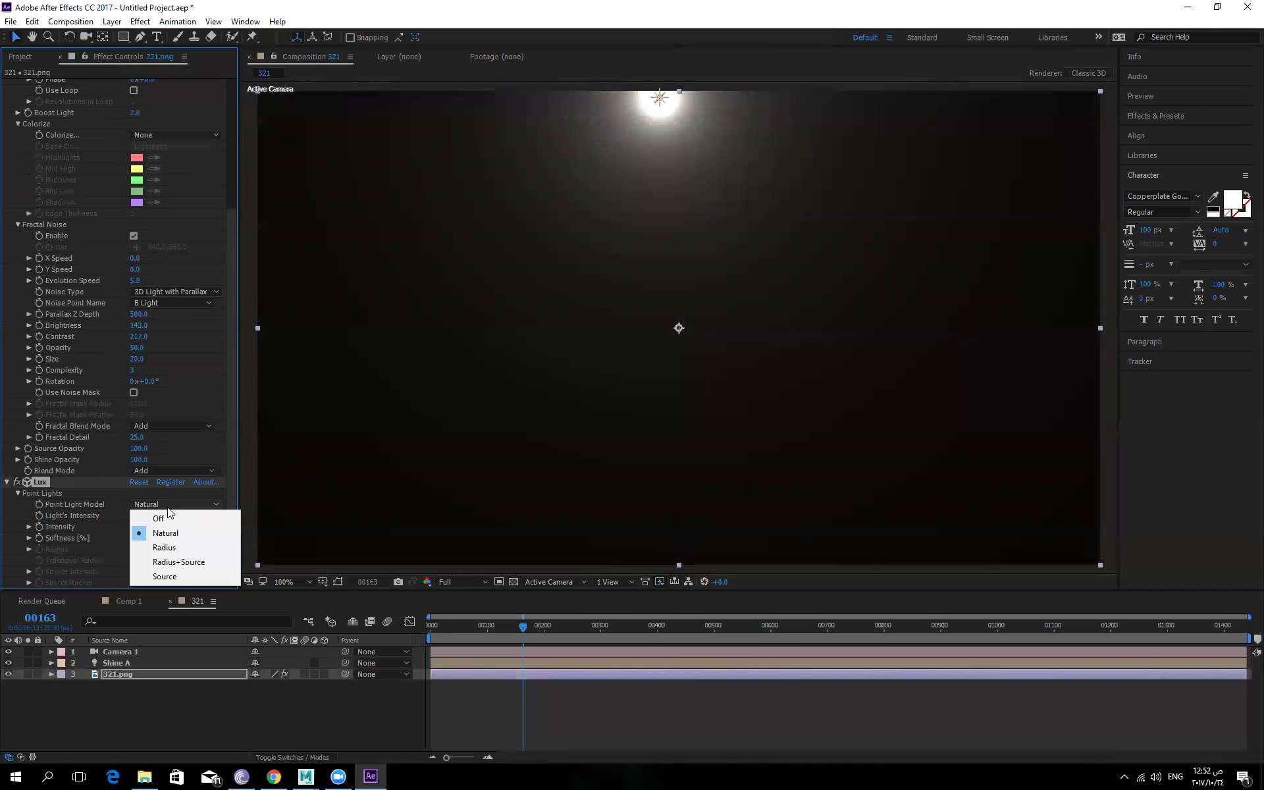
click(165, 547)
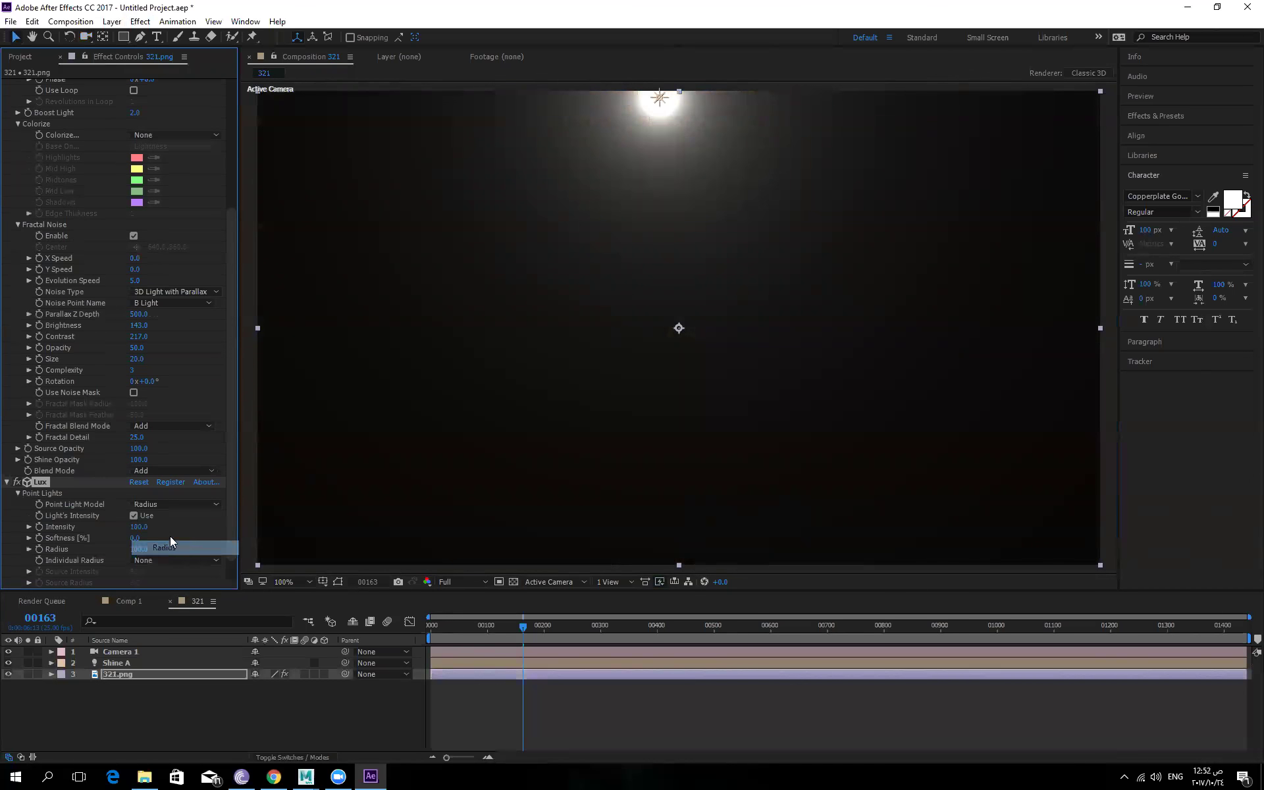
click(153, 508)
click(169, 517)
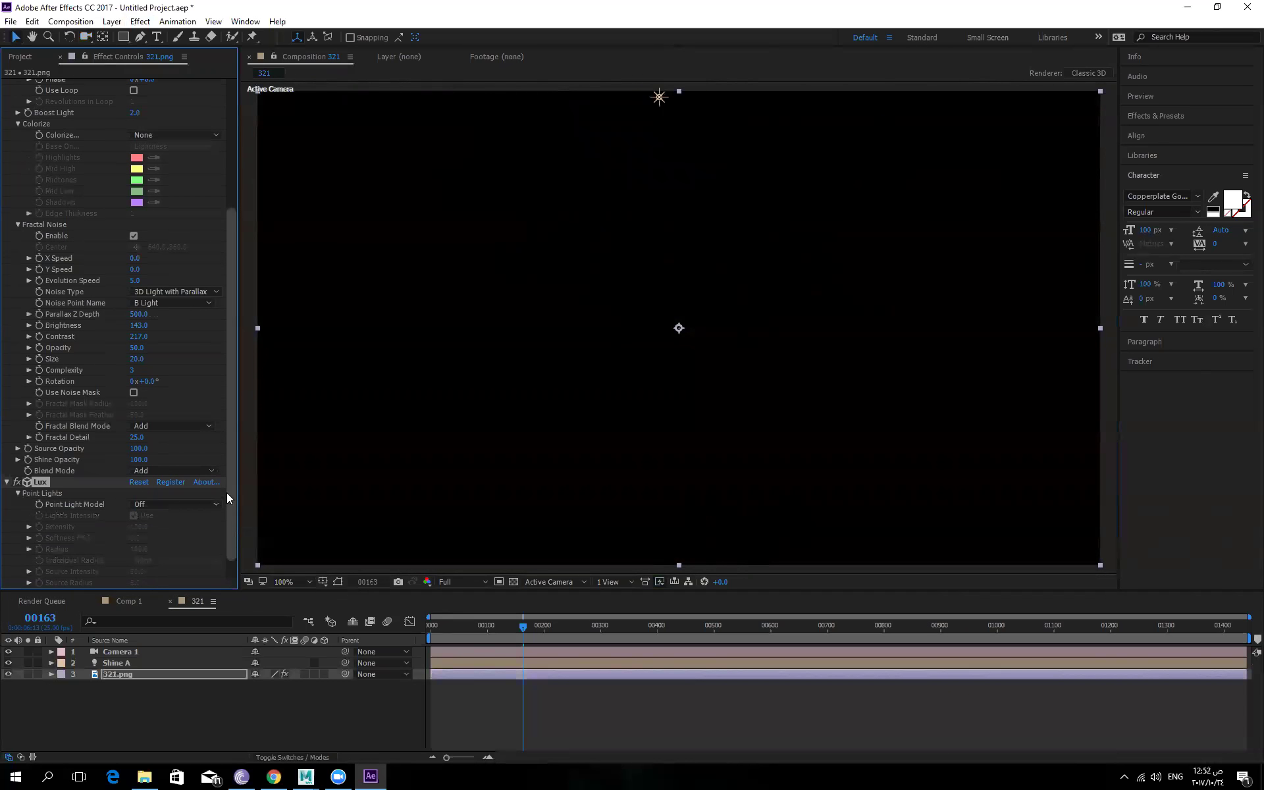
drag(226, 493, 220, 601)
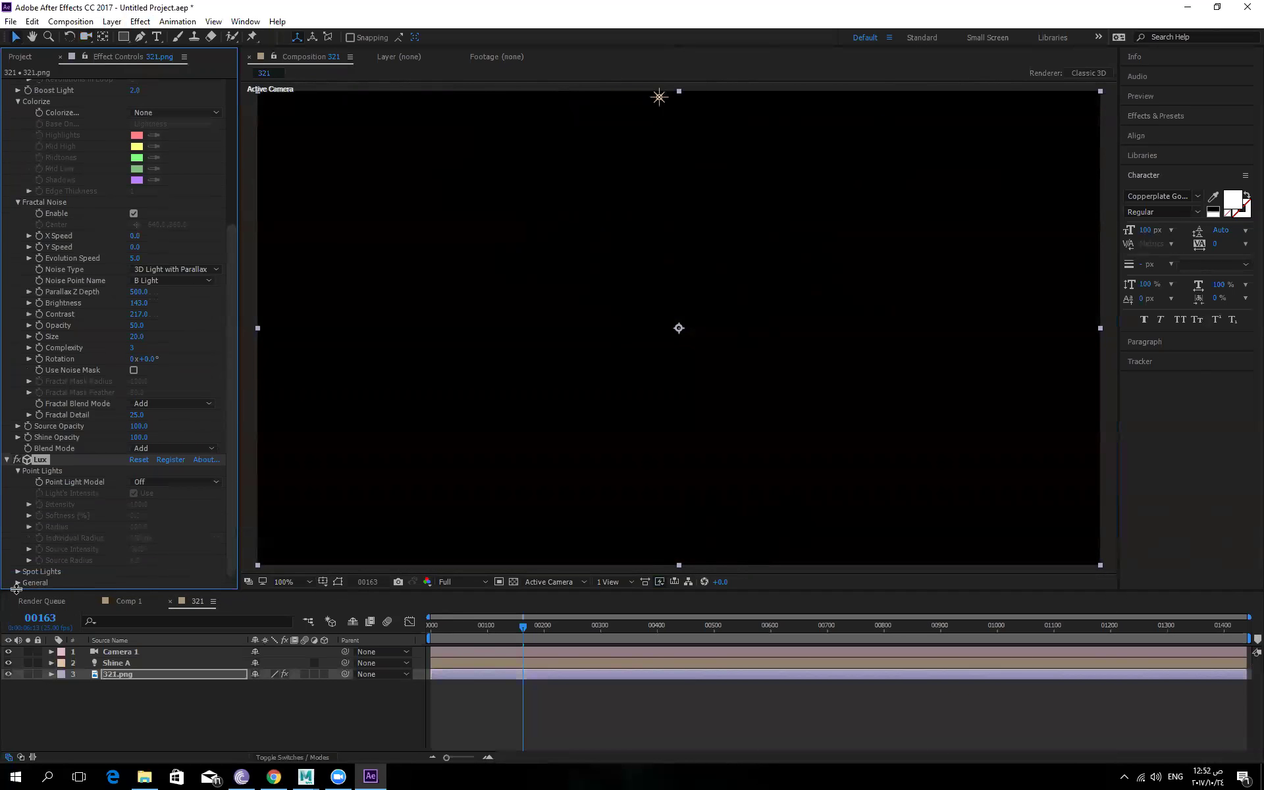
Try the Source and Natural point light models in the Lux effect, and remove Lux from the 321.png layer.
click(146, 485)
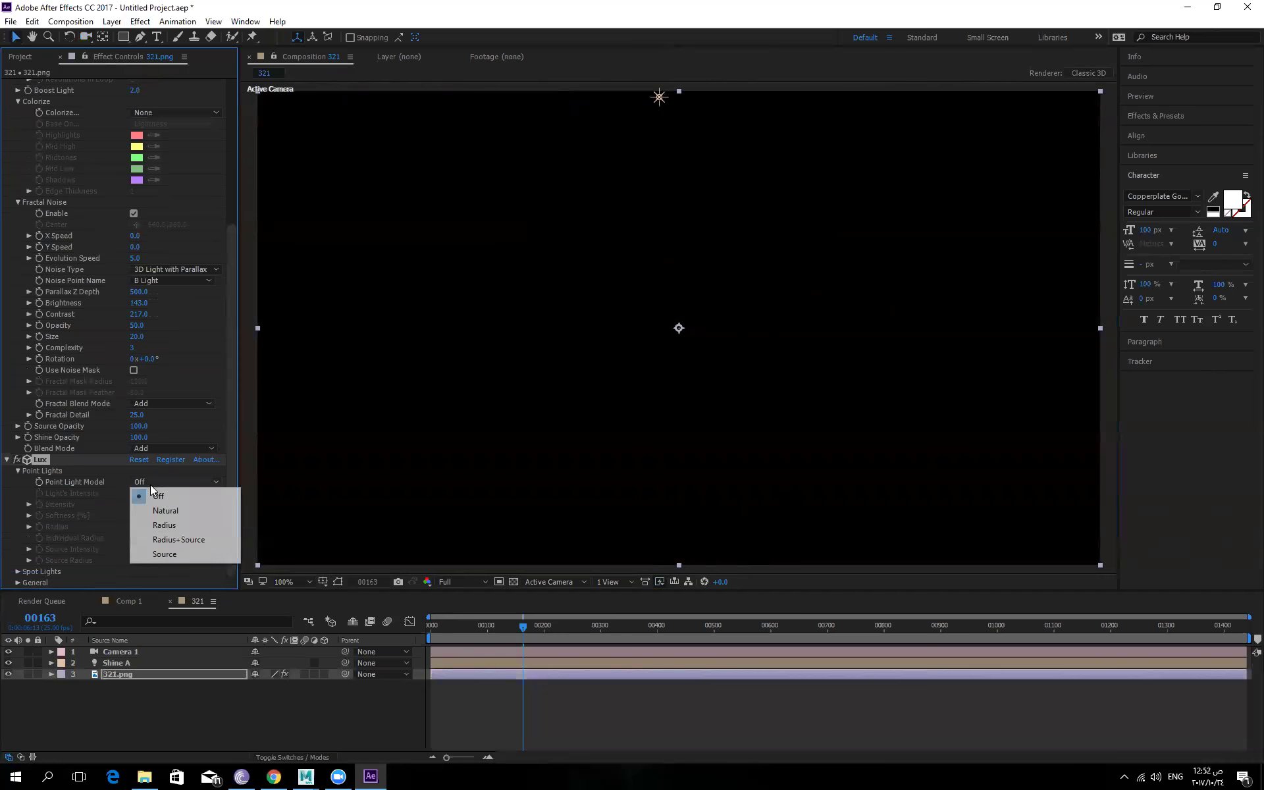
click(169, 554)
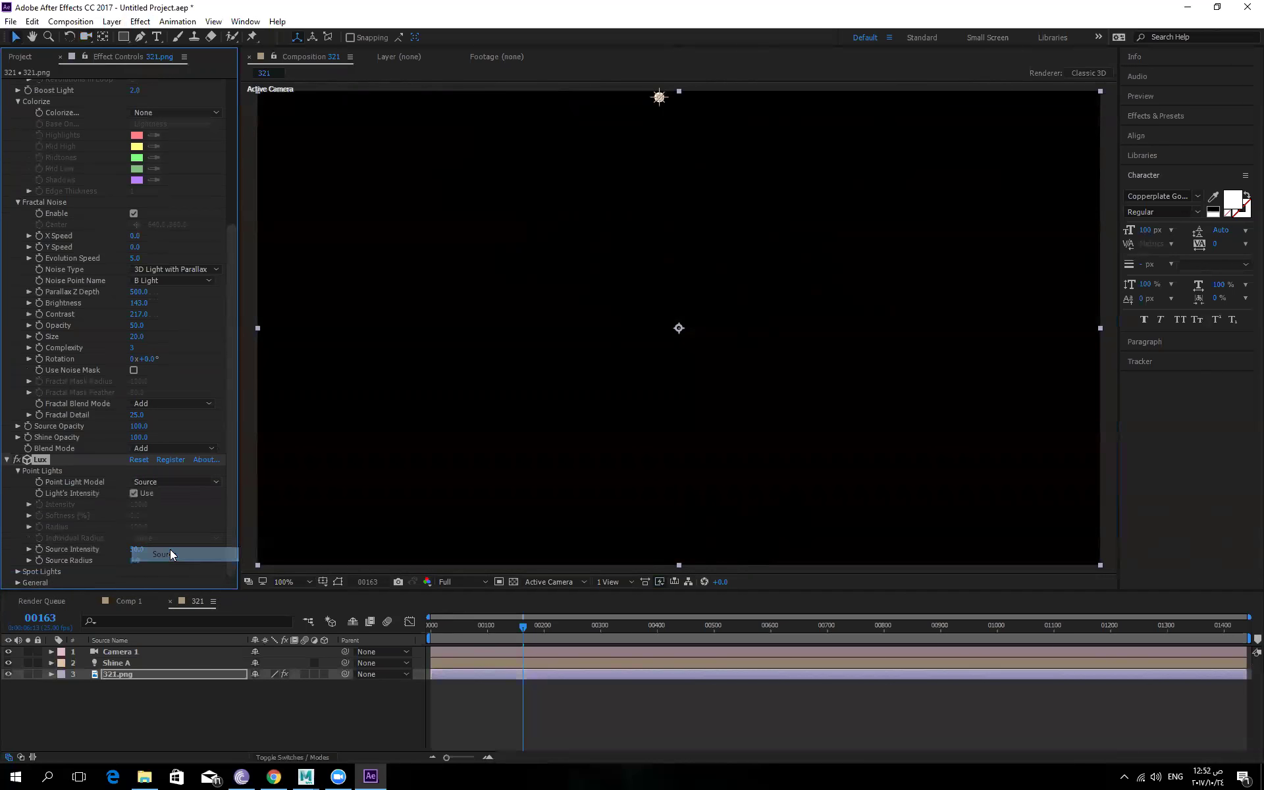
click(155, 482)
click(164, 511)
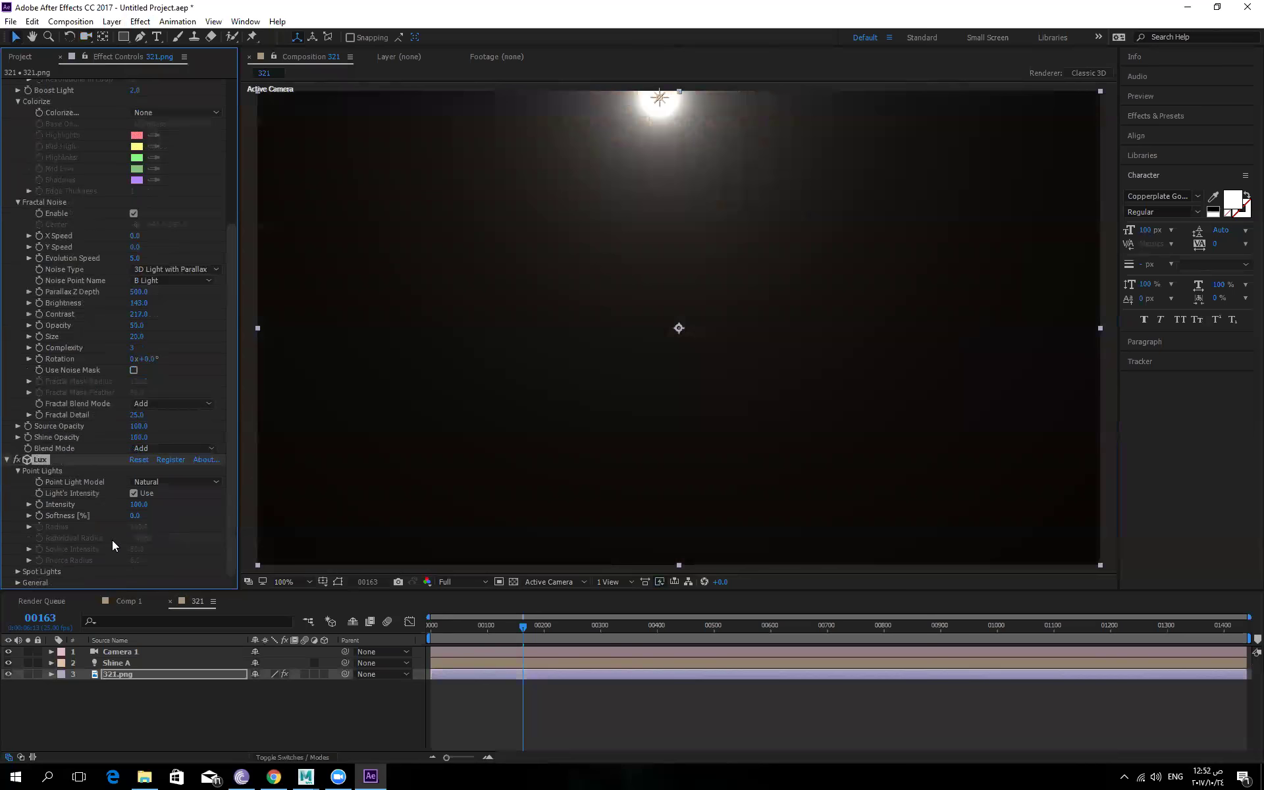
mouse_move(130, 516)
mouse_down()
mouse_move(102, 508)
mouse_move(139, 503)
mouse_up()
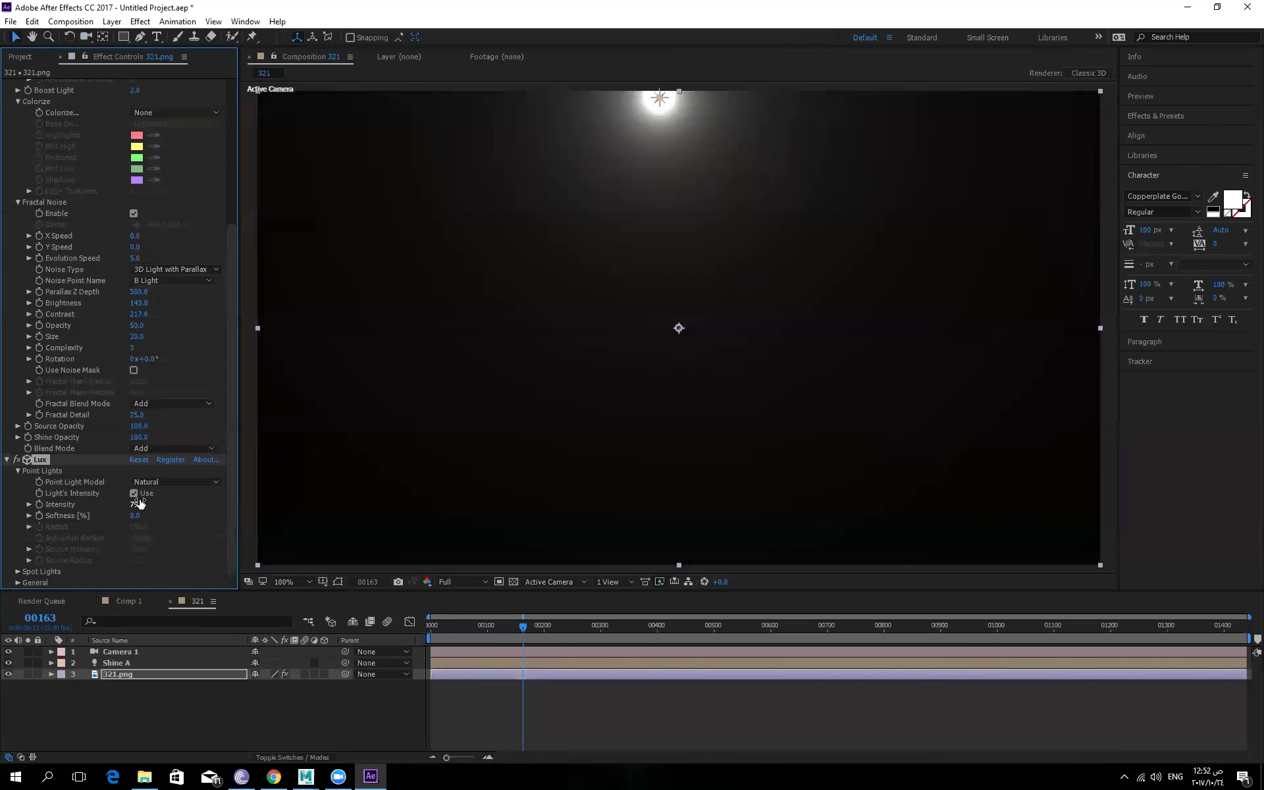
click(174, 482)
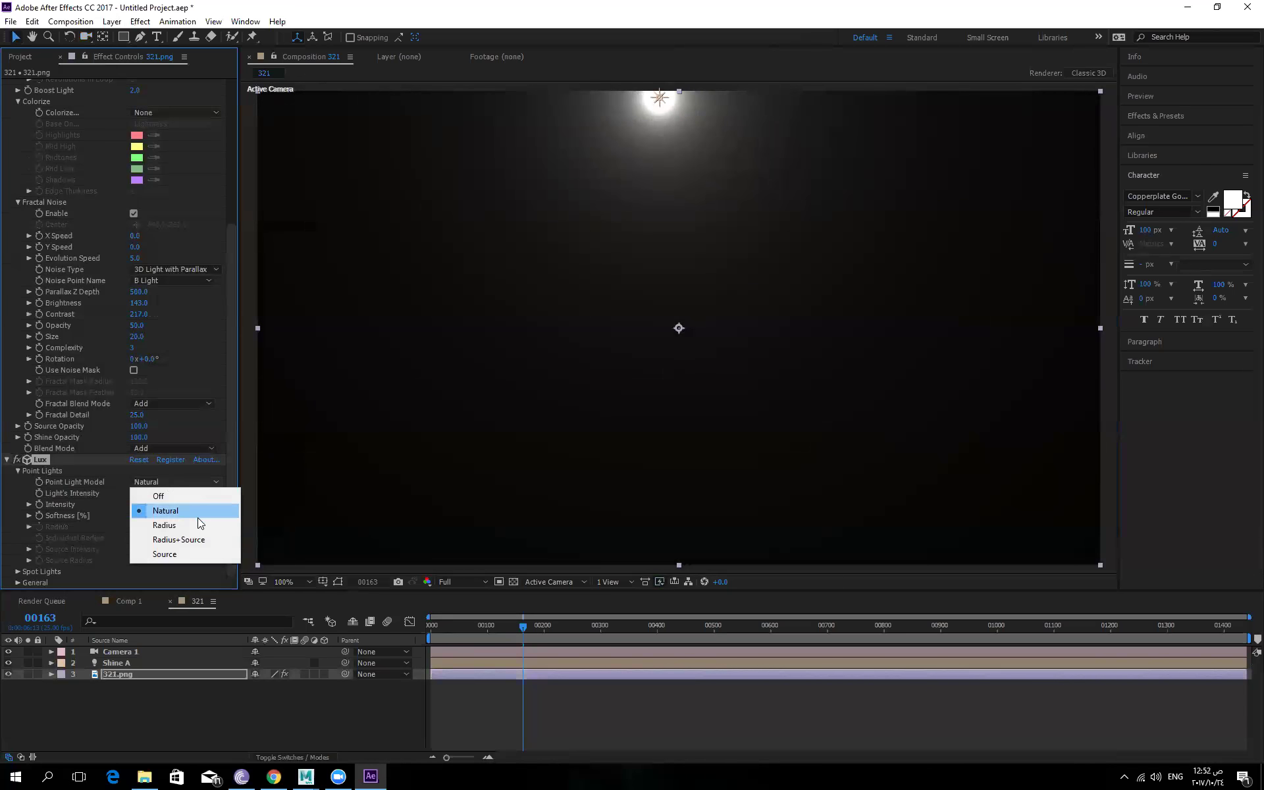
click(166, 554)
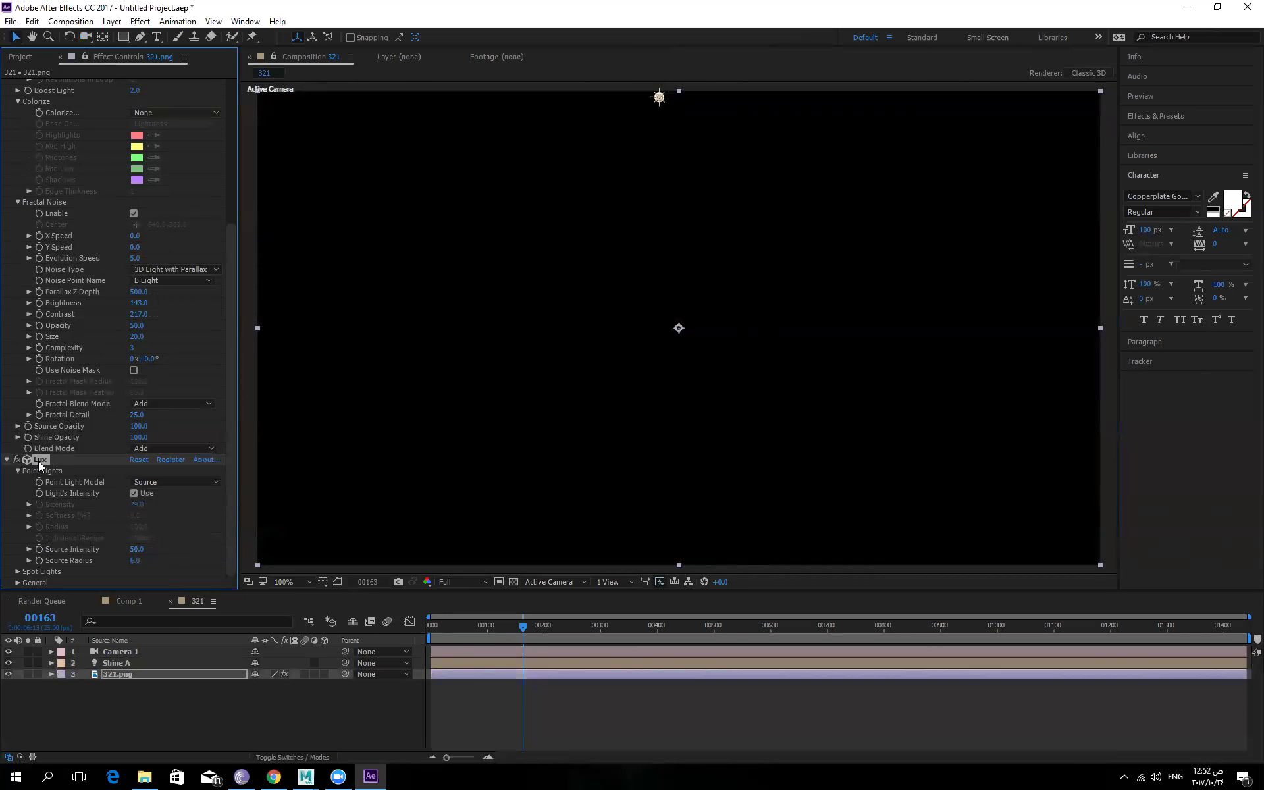
key(Delete)
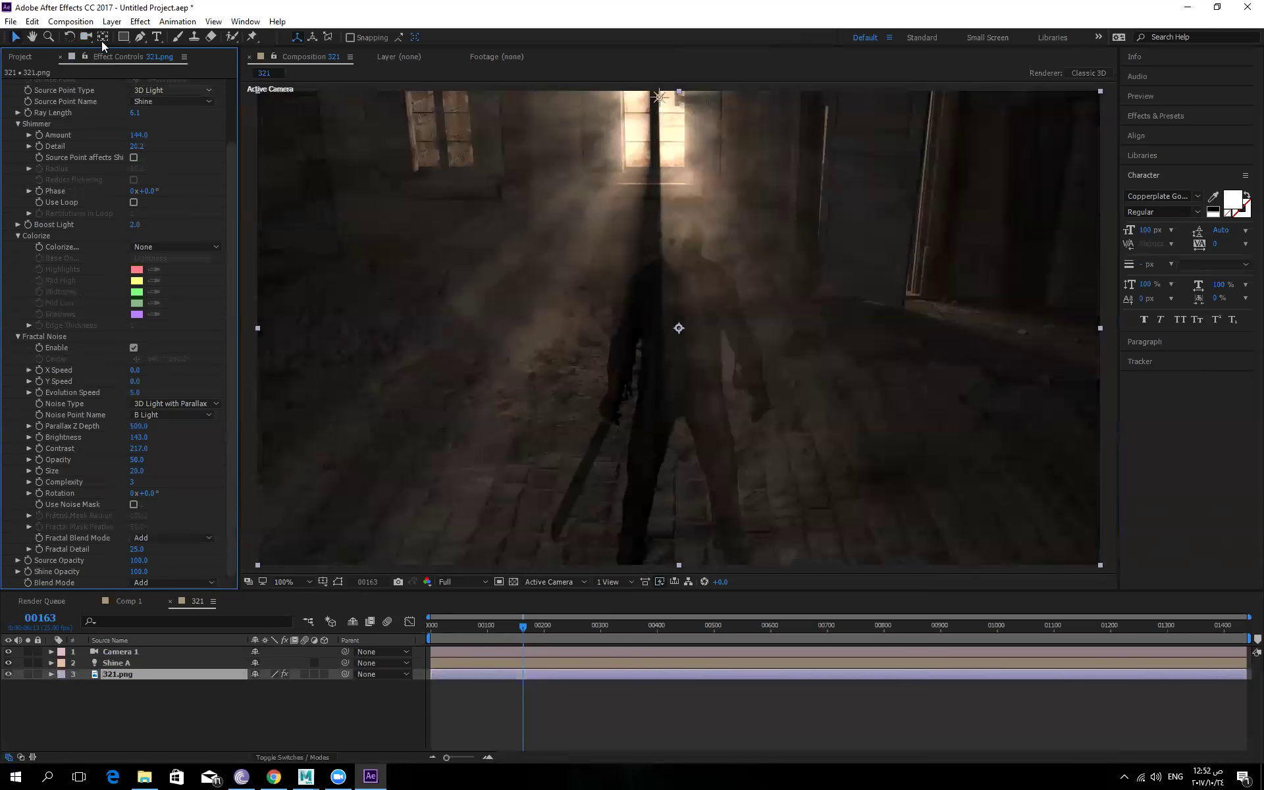
Add a new 1280 x 720 px solid layer coloured black (000000) to the 321 composition.
click(112, 21)
mouse_move(161, 36)
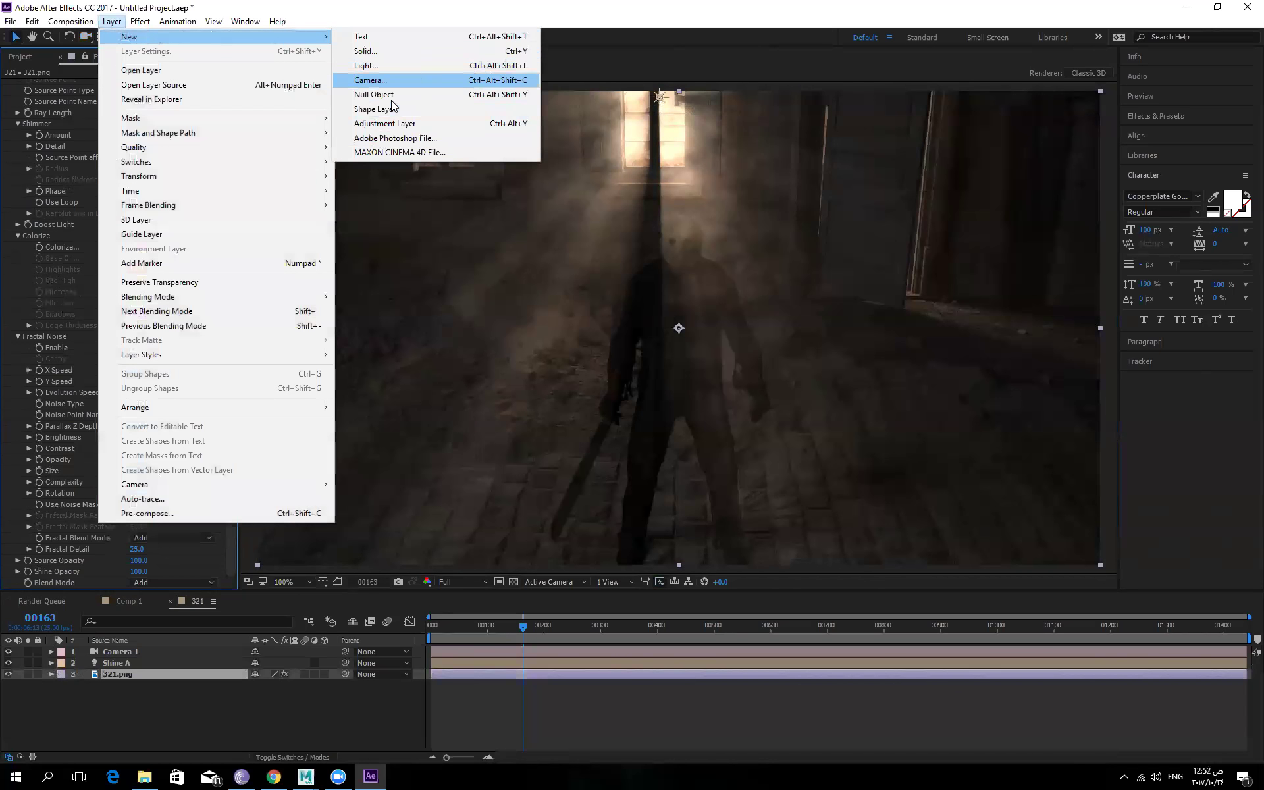
click(382, 53)
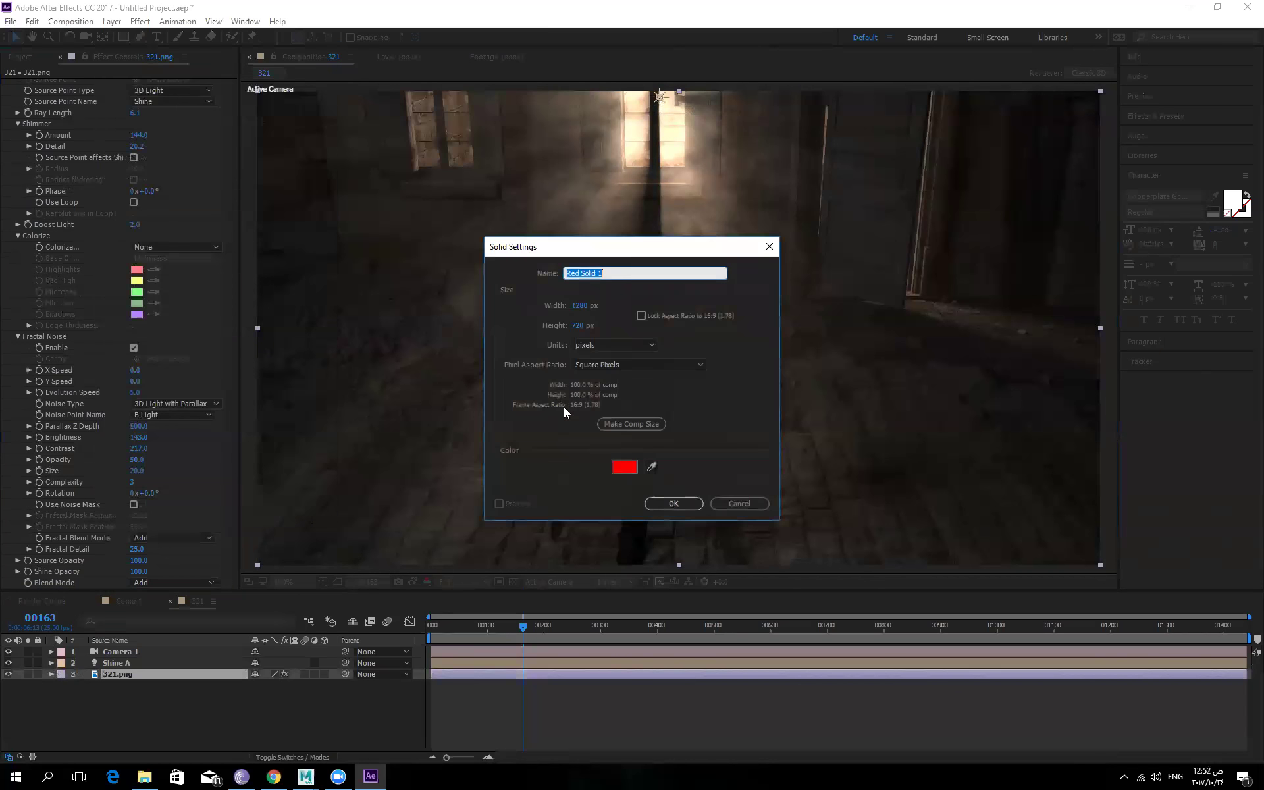
click(624, 467)
drag(890, 427, 815, 499)
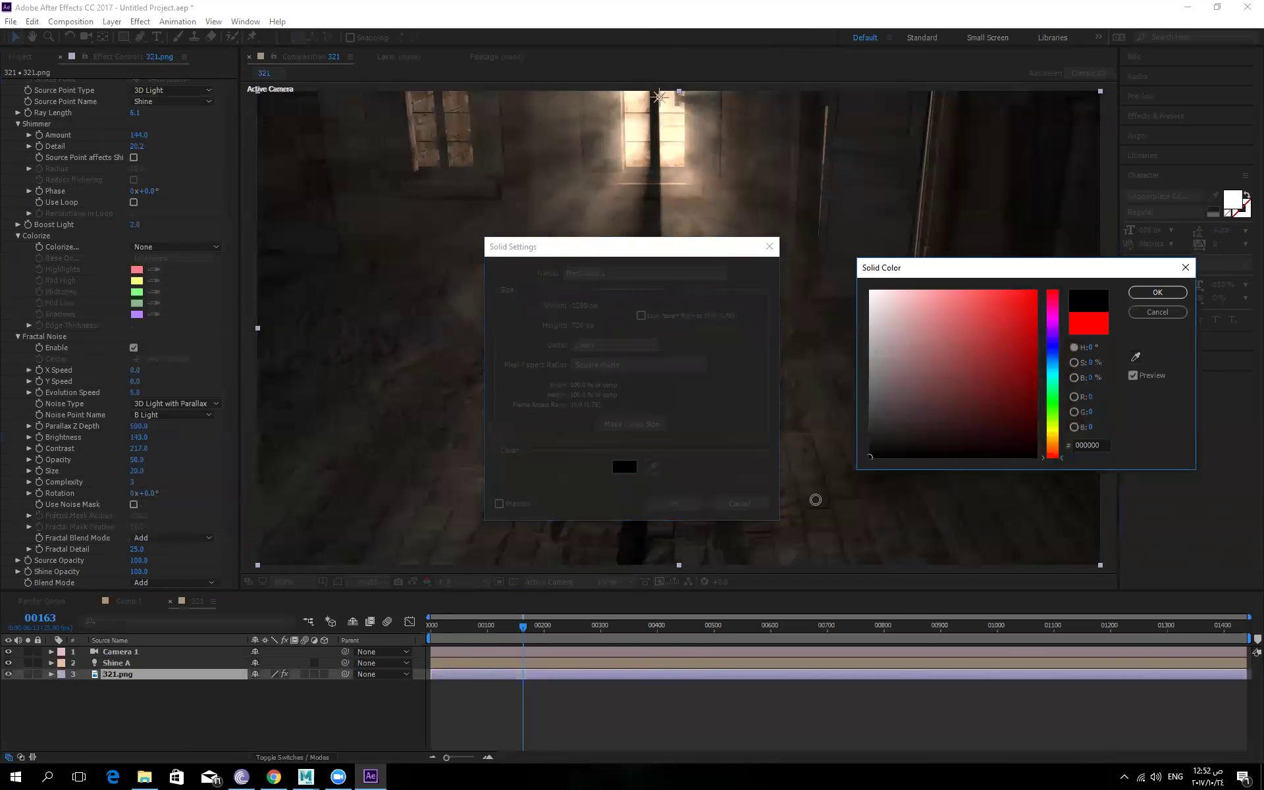
click(1166, 294)
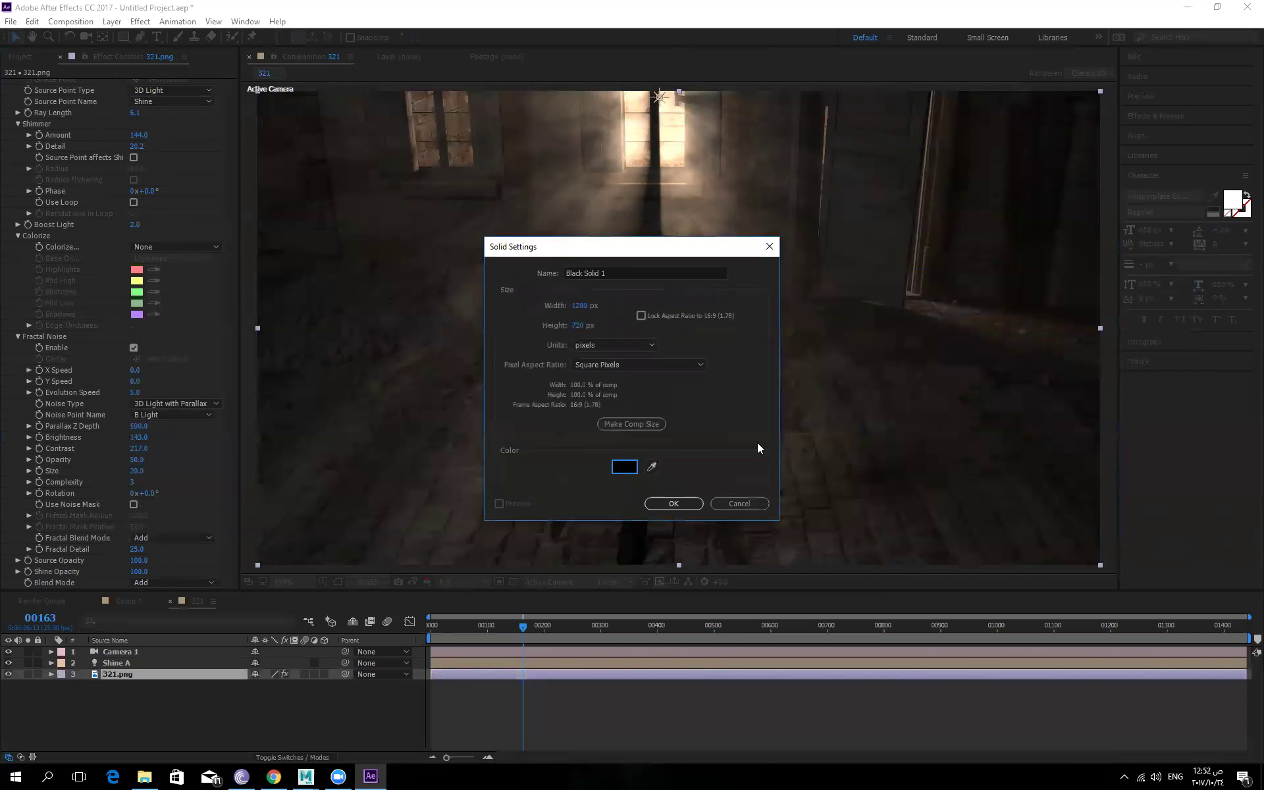
click(674, 504)
Apply the Trapcode Particular effect to the black solid and move the current time to frame 281.
click(140, 21)
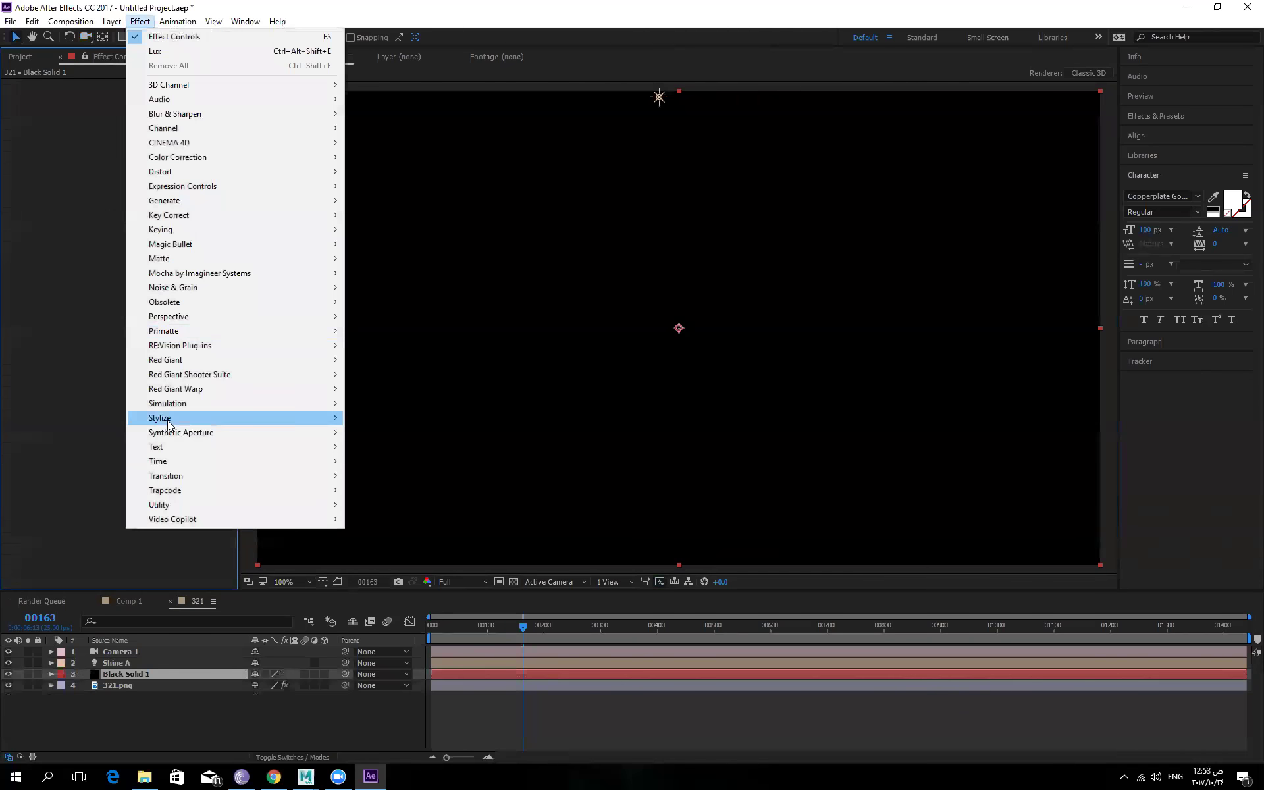
mouse_move(191, 493)
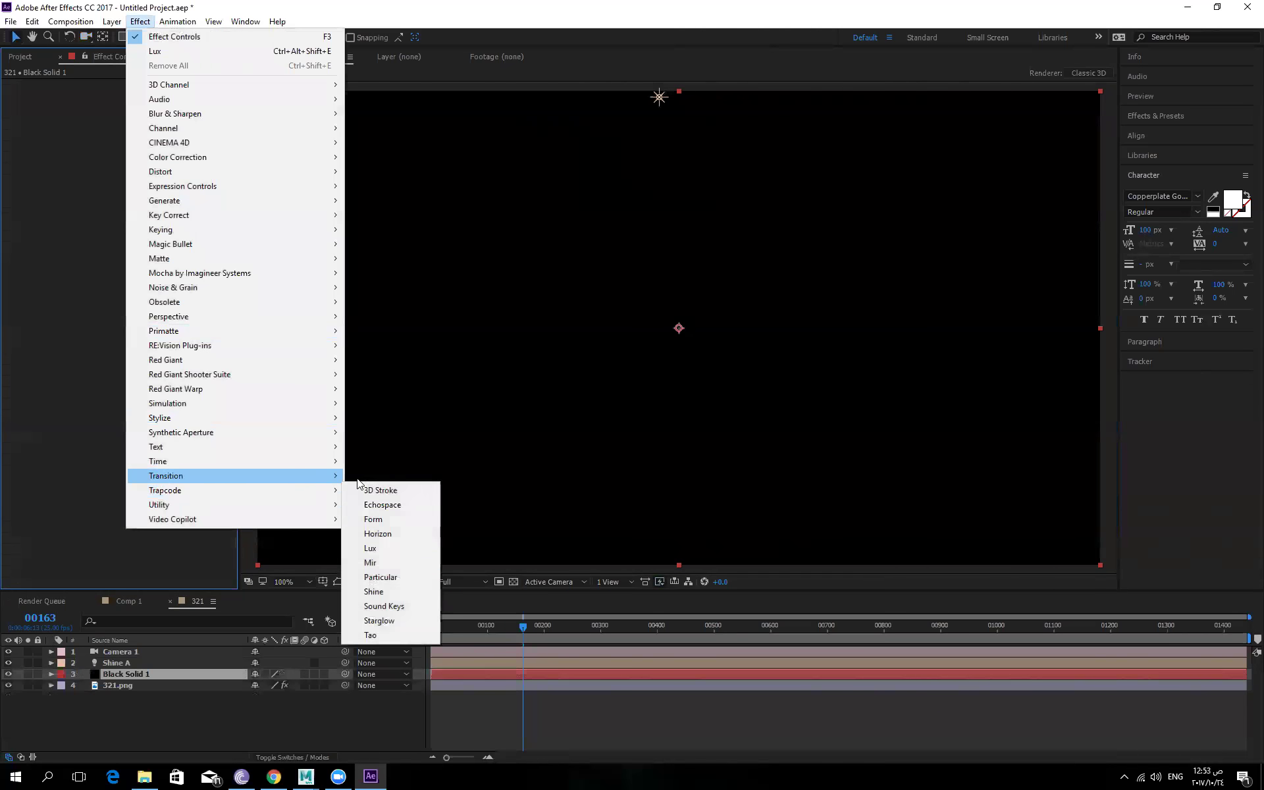
click(384, 579)
drag(535, 624, 589, 625)
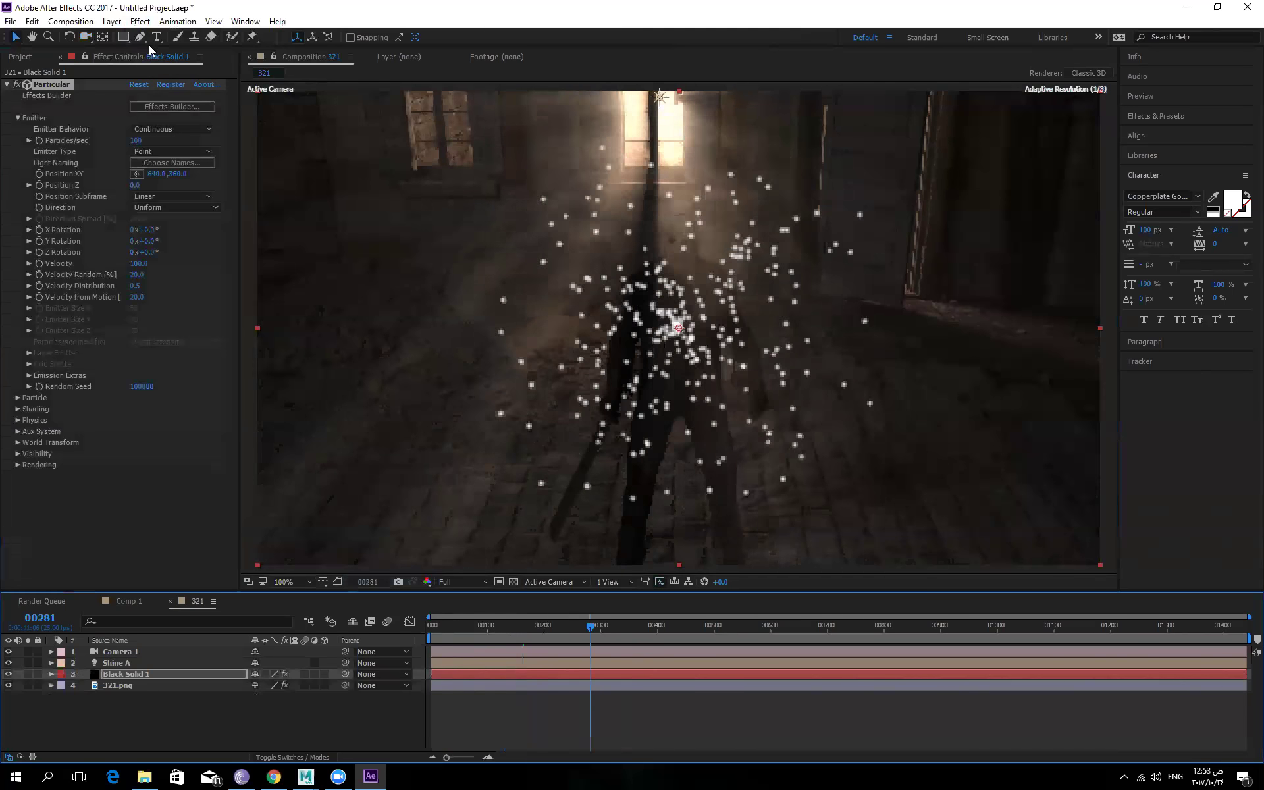
Open Particular's Effects Builder and set the emitter type to the Large XYZ Box block.
click(158, 106)
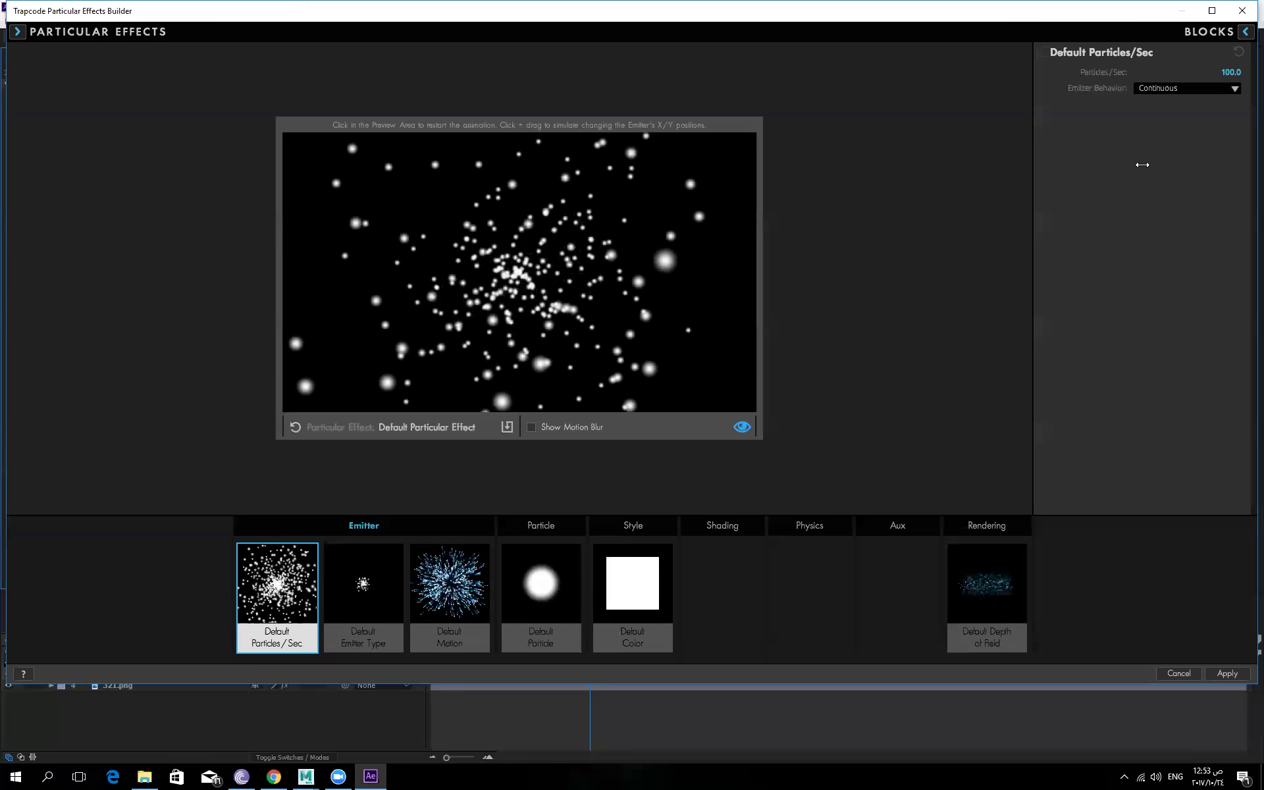
click(1245, 32)
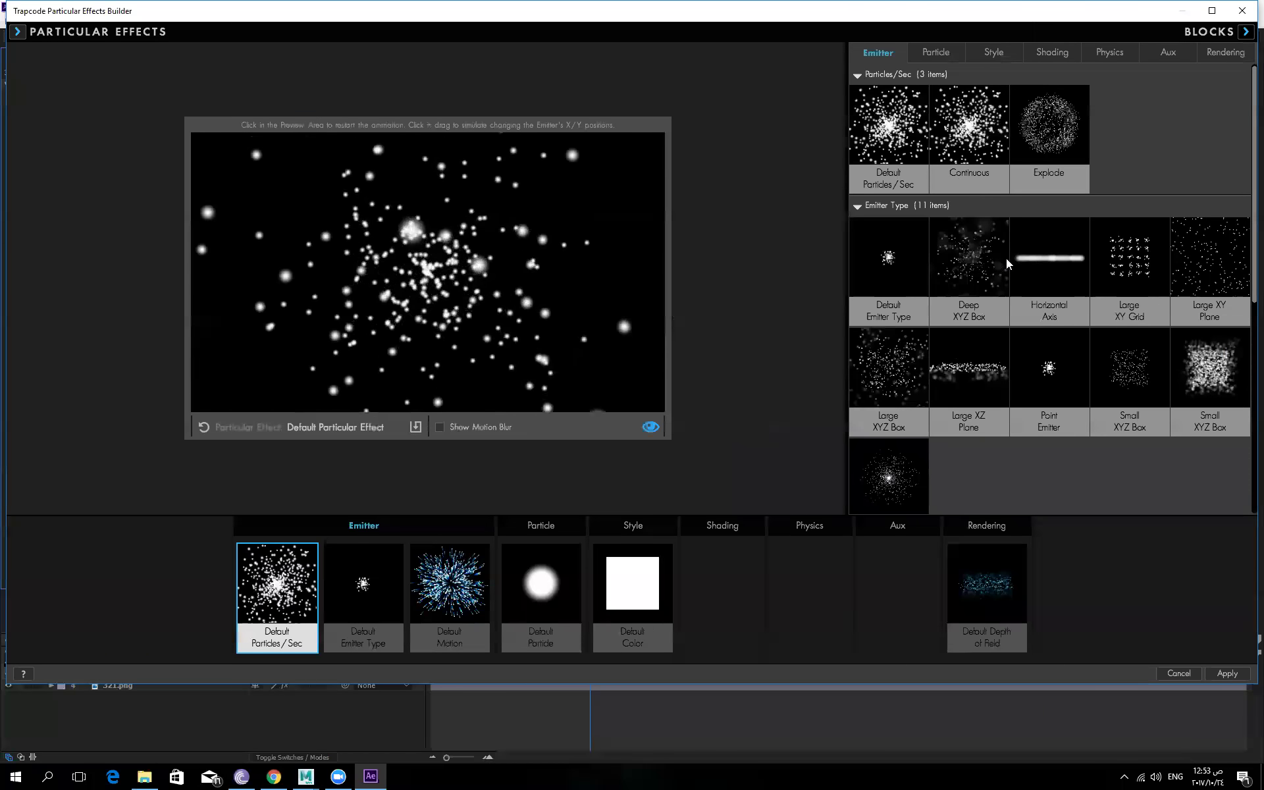
click(888, 369)
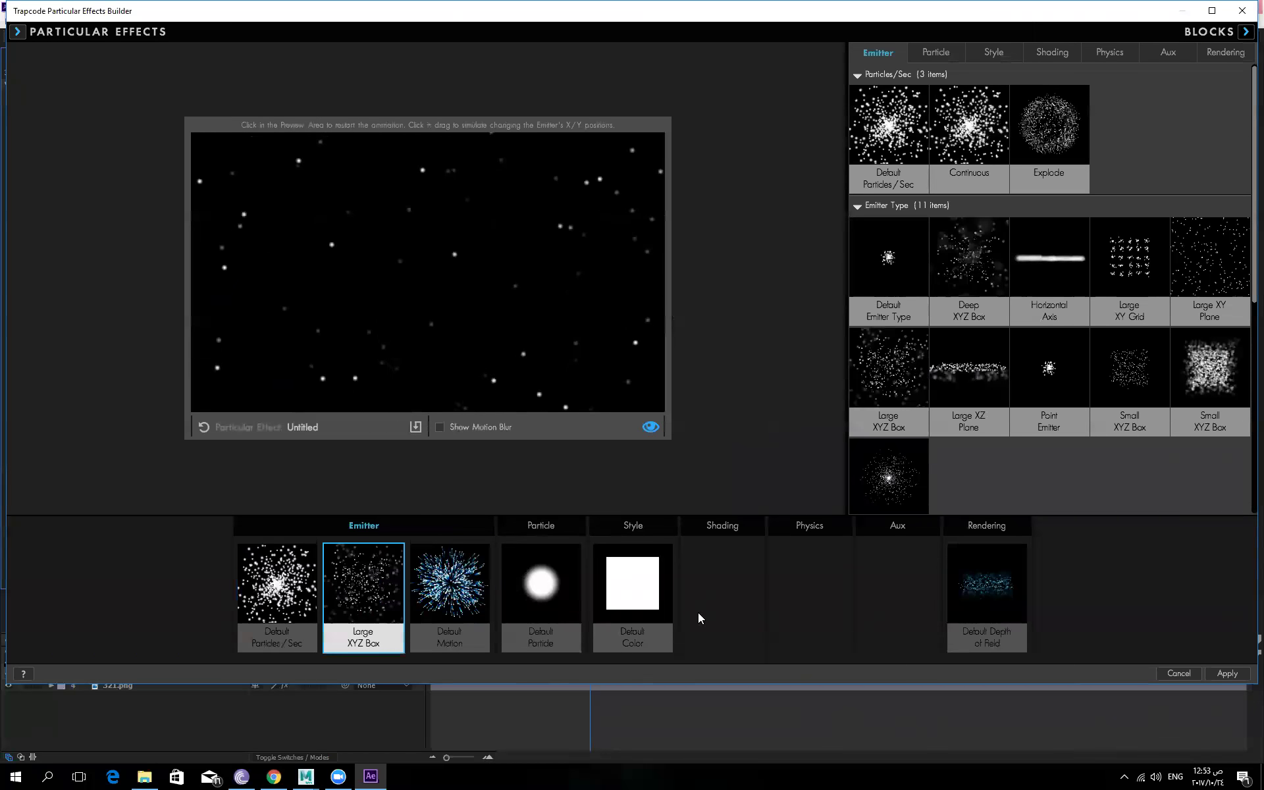
scroll(1241, 431, down, 2)
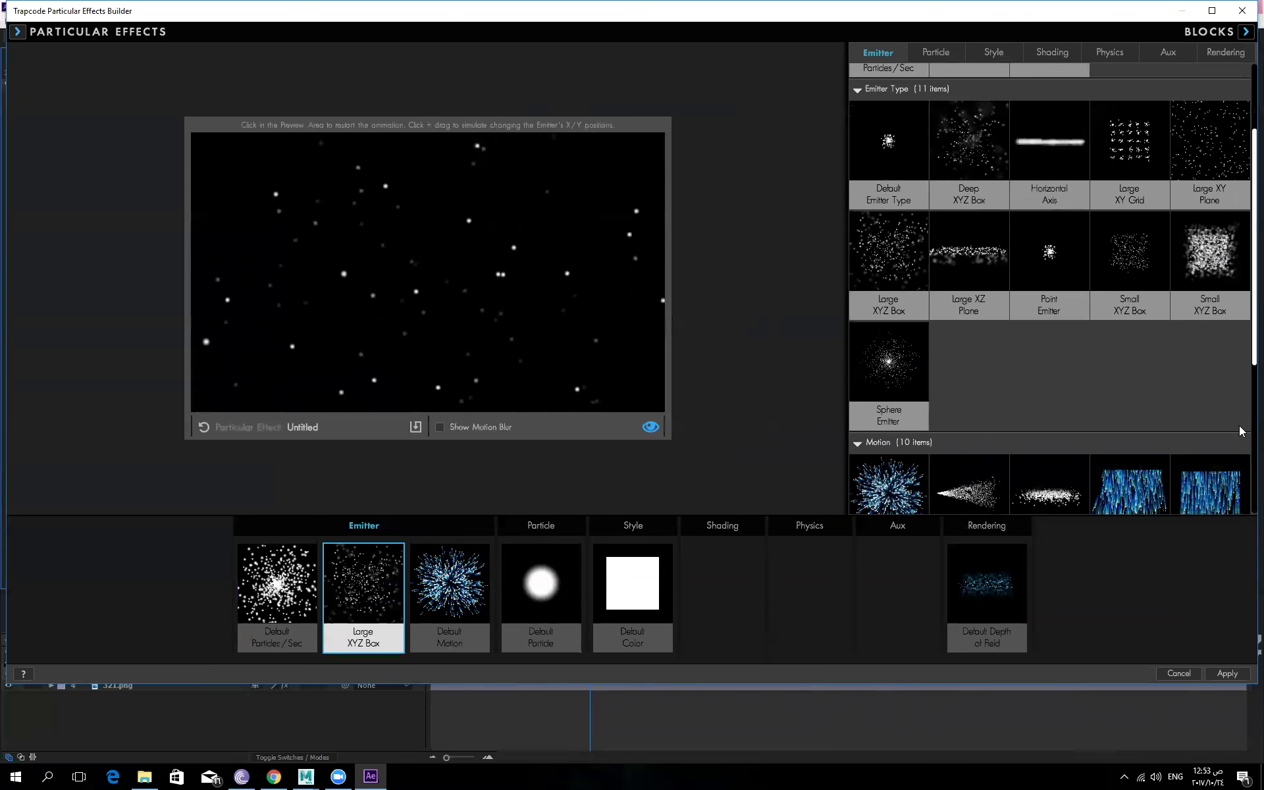
scroll(1241, 431, down, 3)
scroll(1086, 264, up, 3)
Set the particle to the Floating Seed 01 sprite from Dust and Debris and browse the remaining sprites.
click(935, 52)
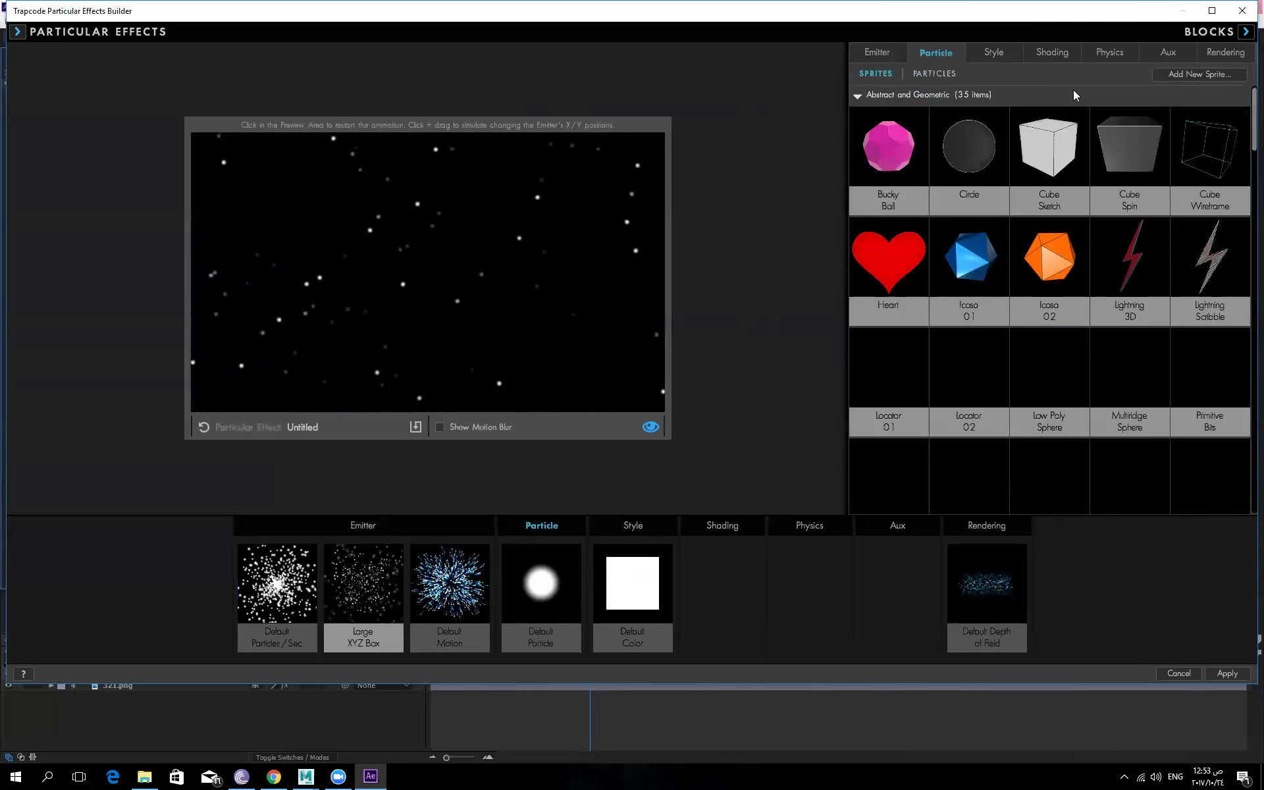
drag(1244, 144, 1244, 247)
click(1064, 295)
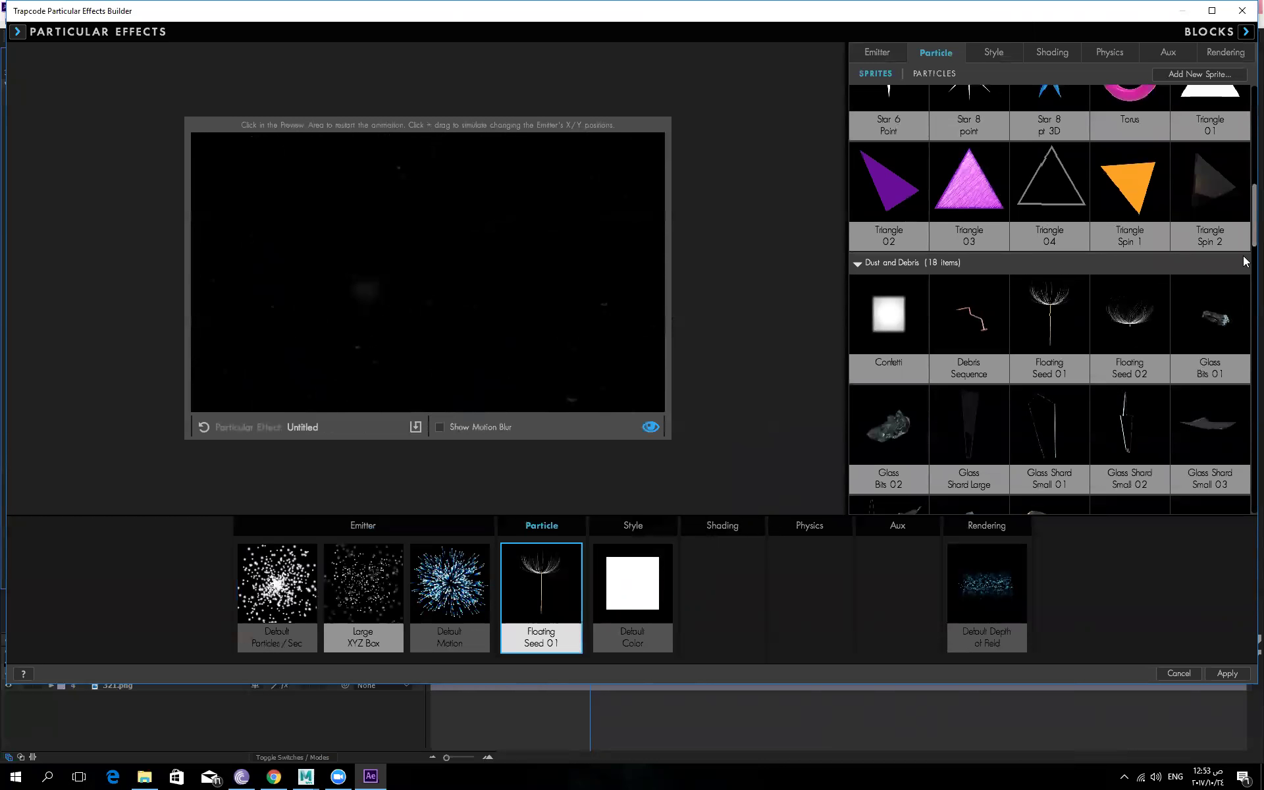
drag(1244, 263, 1244, 378)
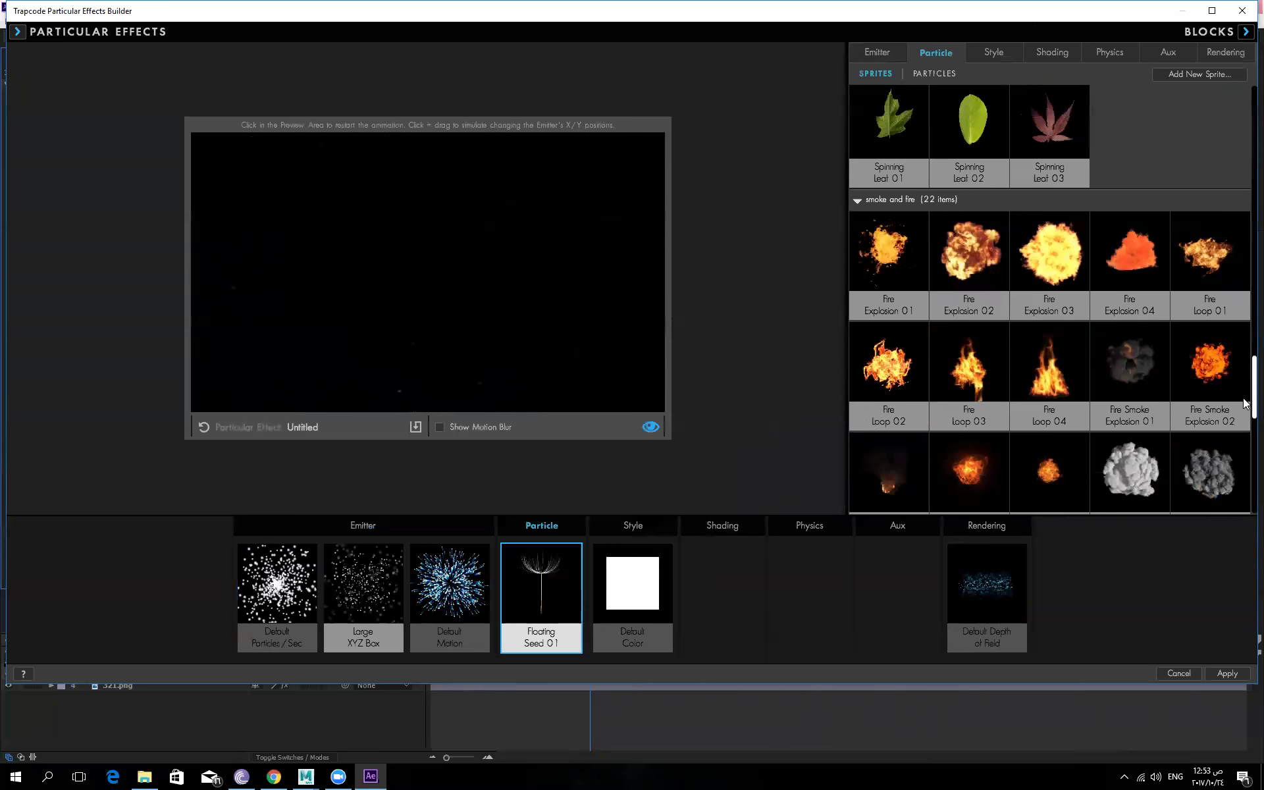
Add the Fade In and Out opacity block to the particle effect's style.
click(988, 51)
click(1073, 57)
click(998, 51)
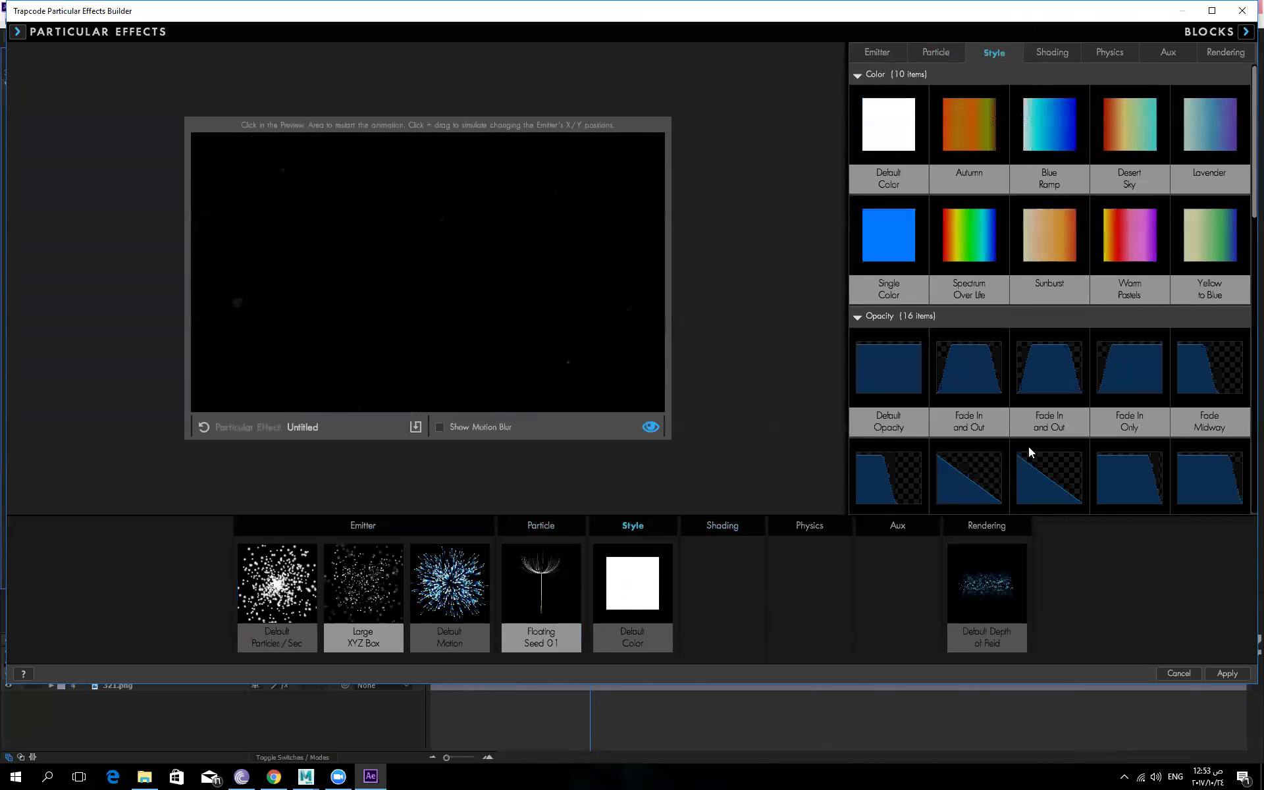
click(1050, 377)
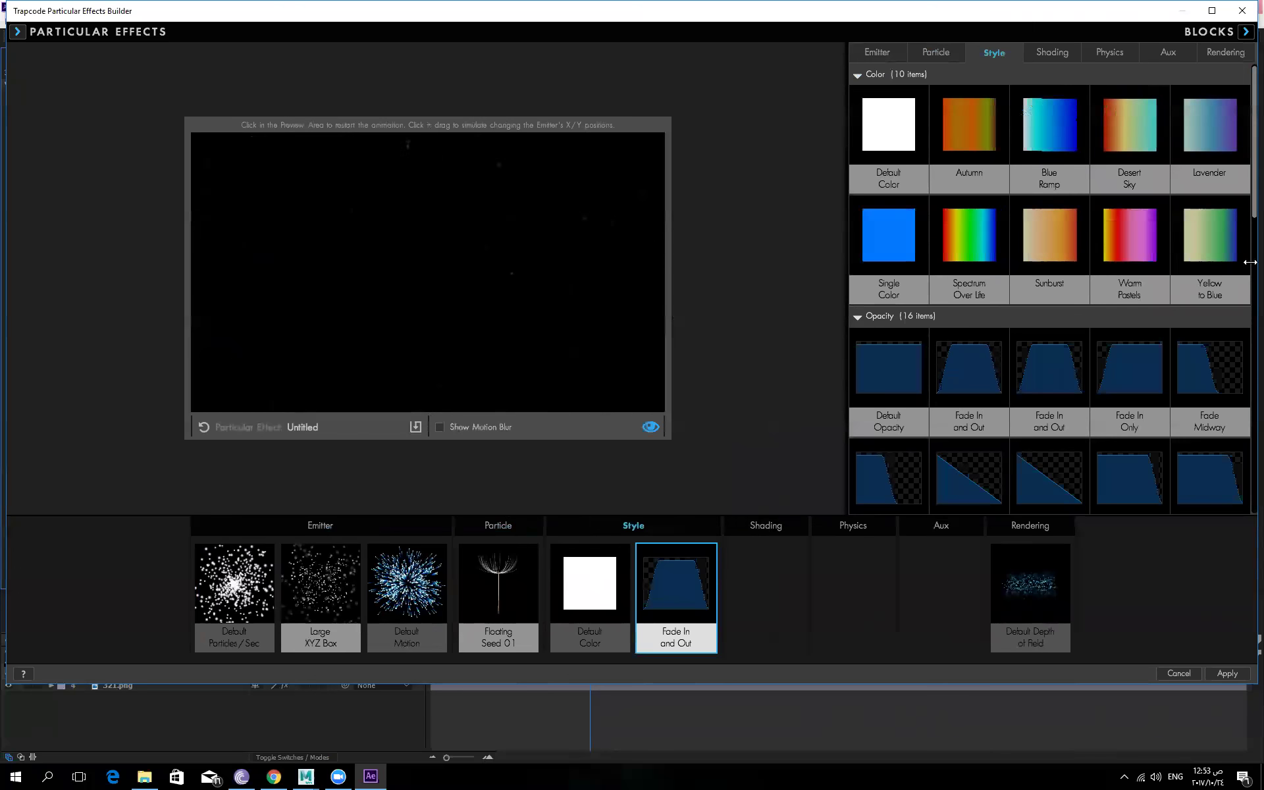
Browse the physics and aux blocks, choose Motion Blur for rendering, and apply the built effect to the solid.
click(1111, 54)
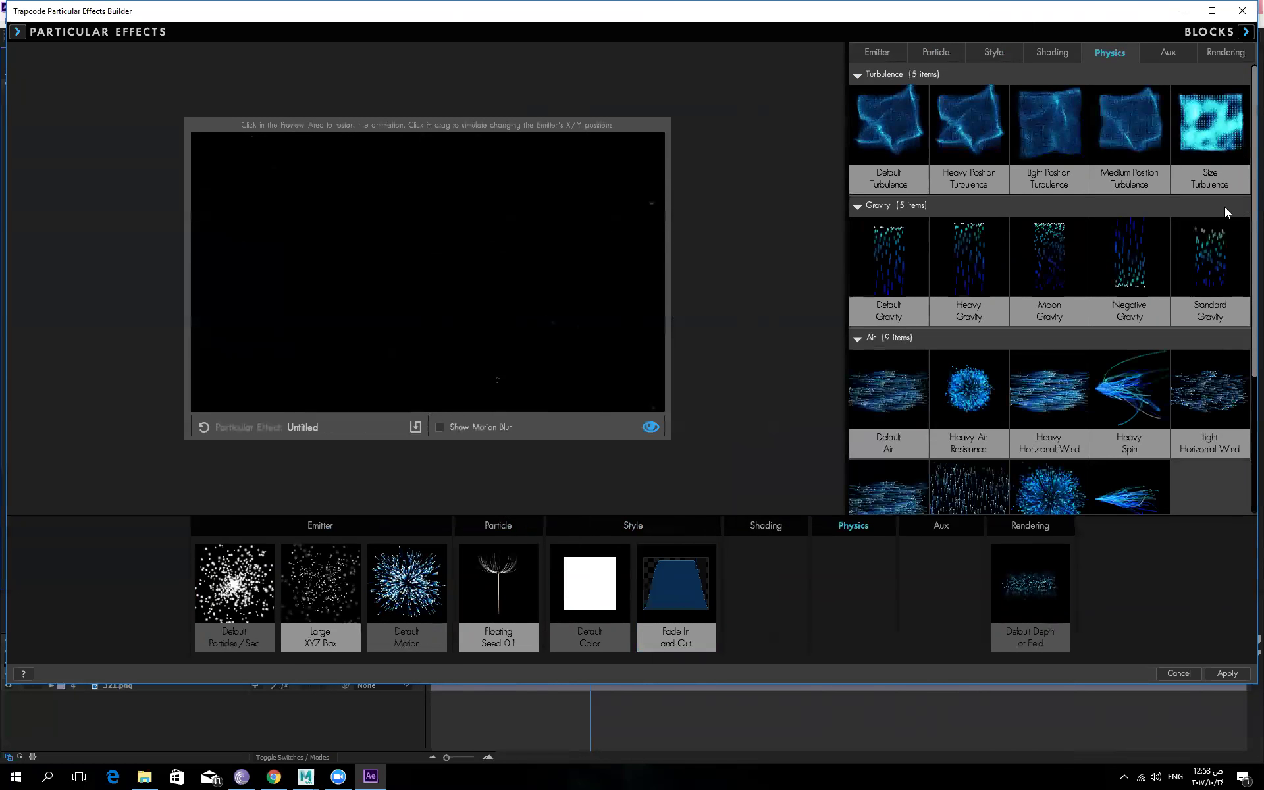
click(1169, 52)
click(1215, 63)
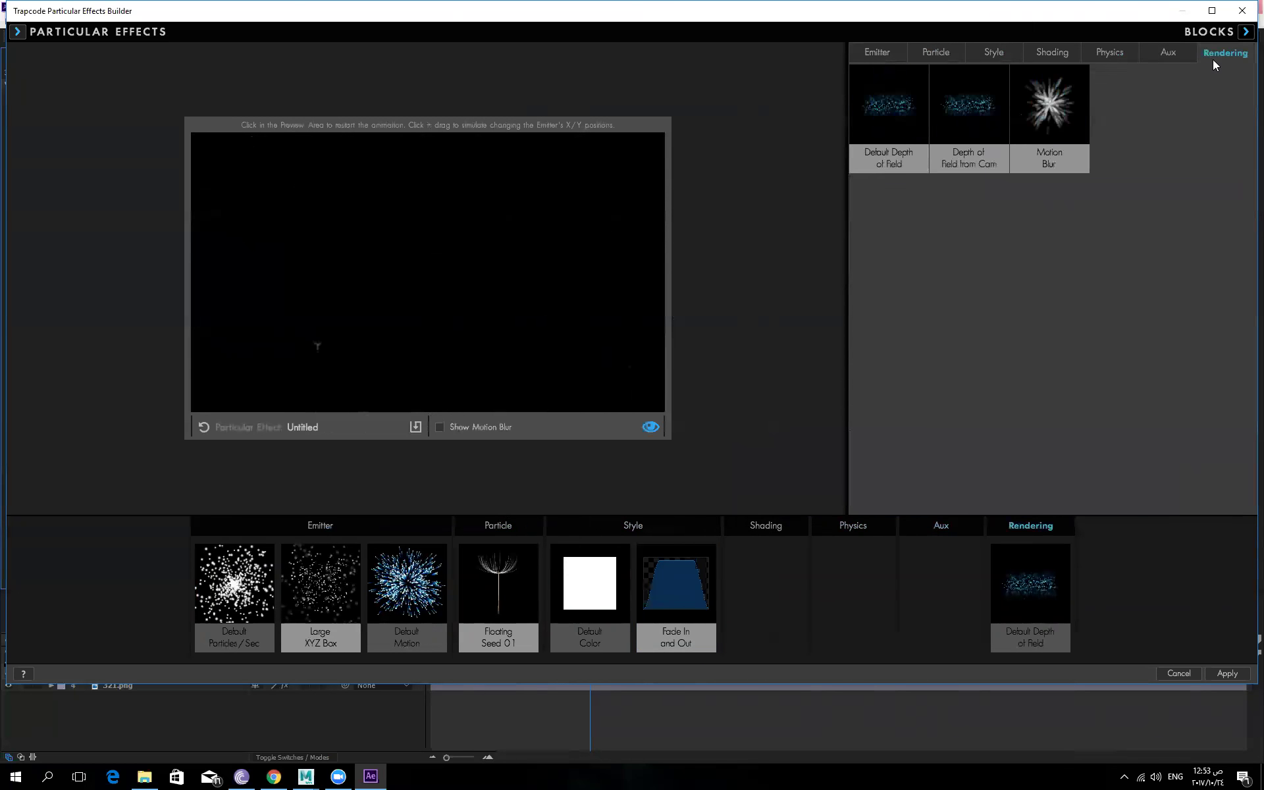
click(1055, 170)
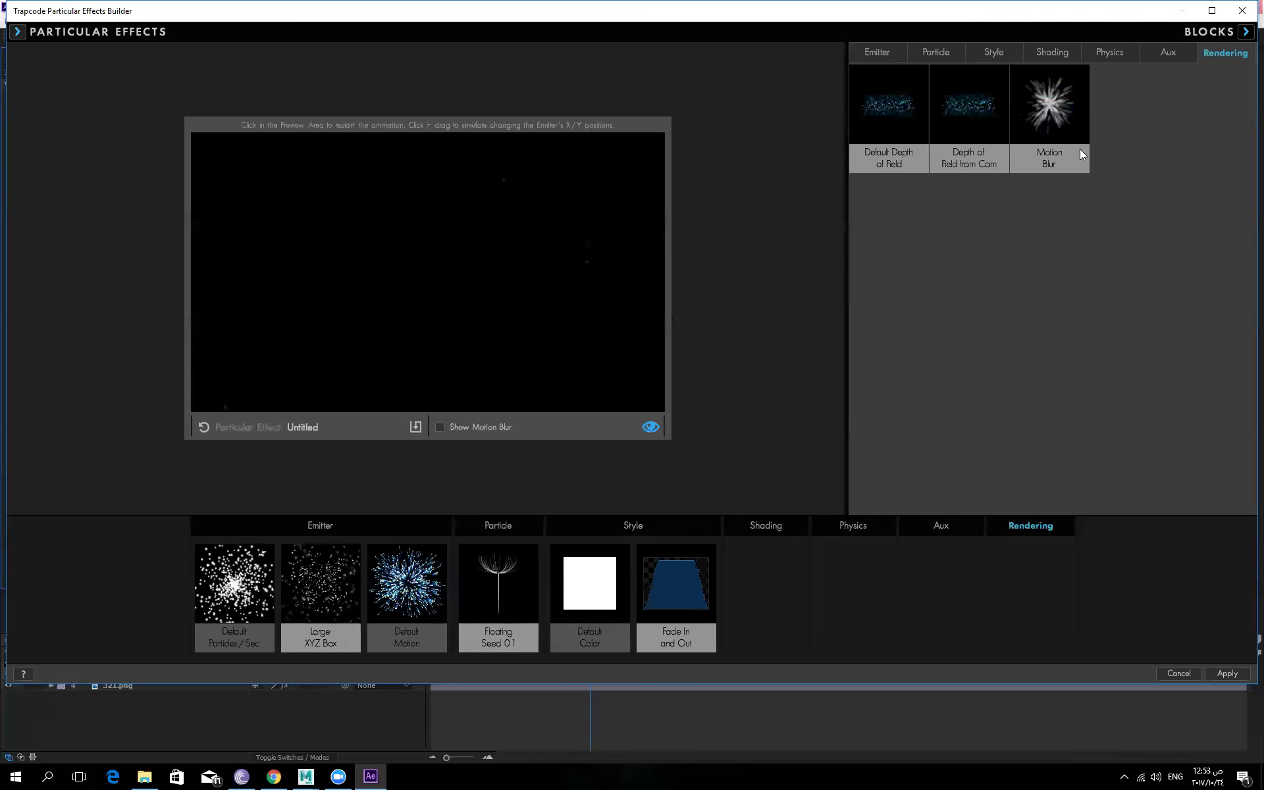
click(1221, 674)
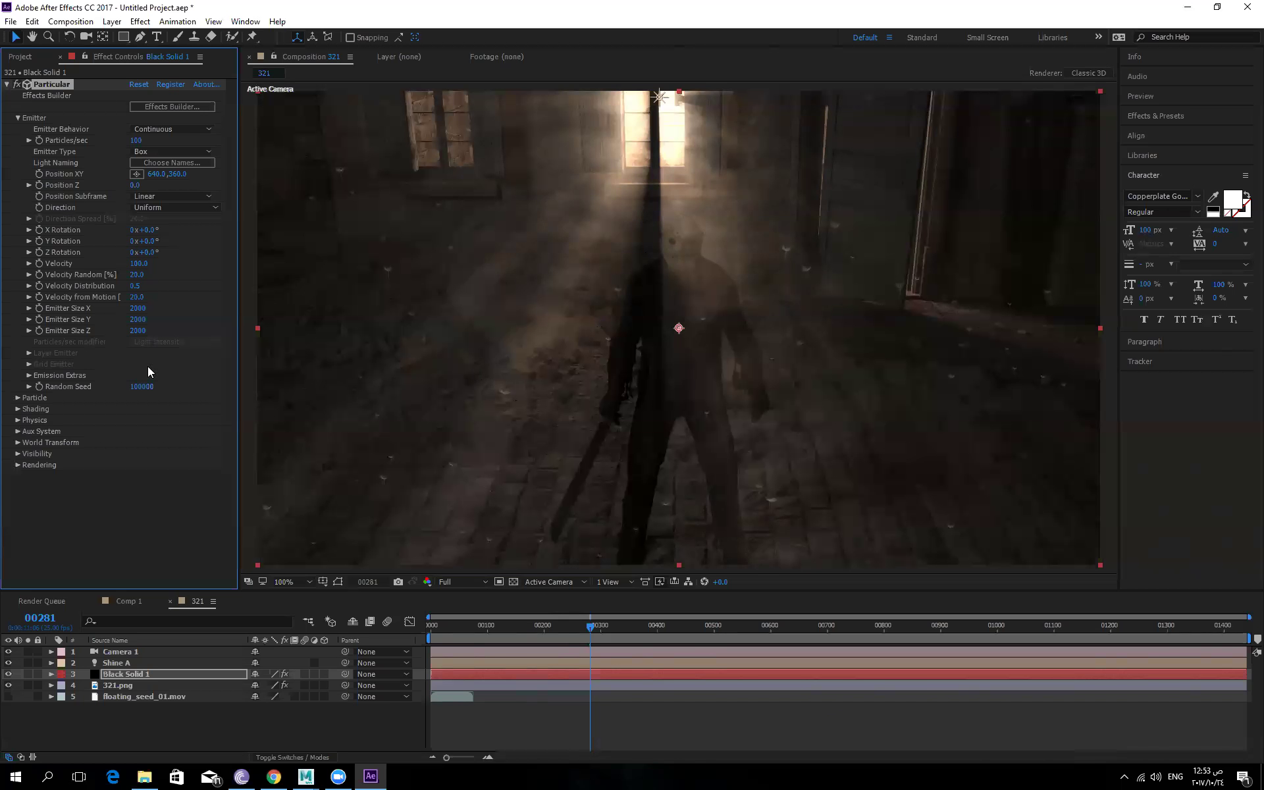
Preview the particles, shift the black solid layer earlier so it starts before the composition, and set the current time to frame 10.
key(space)
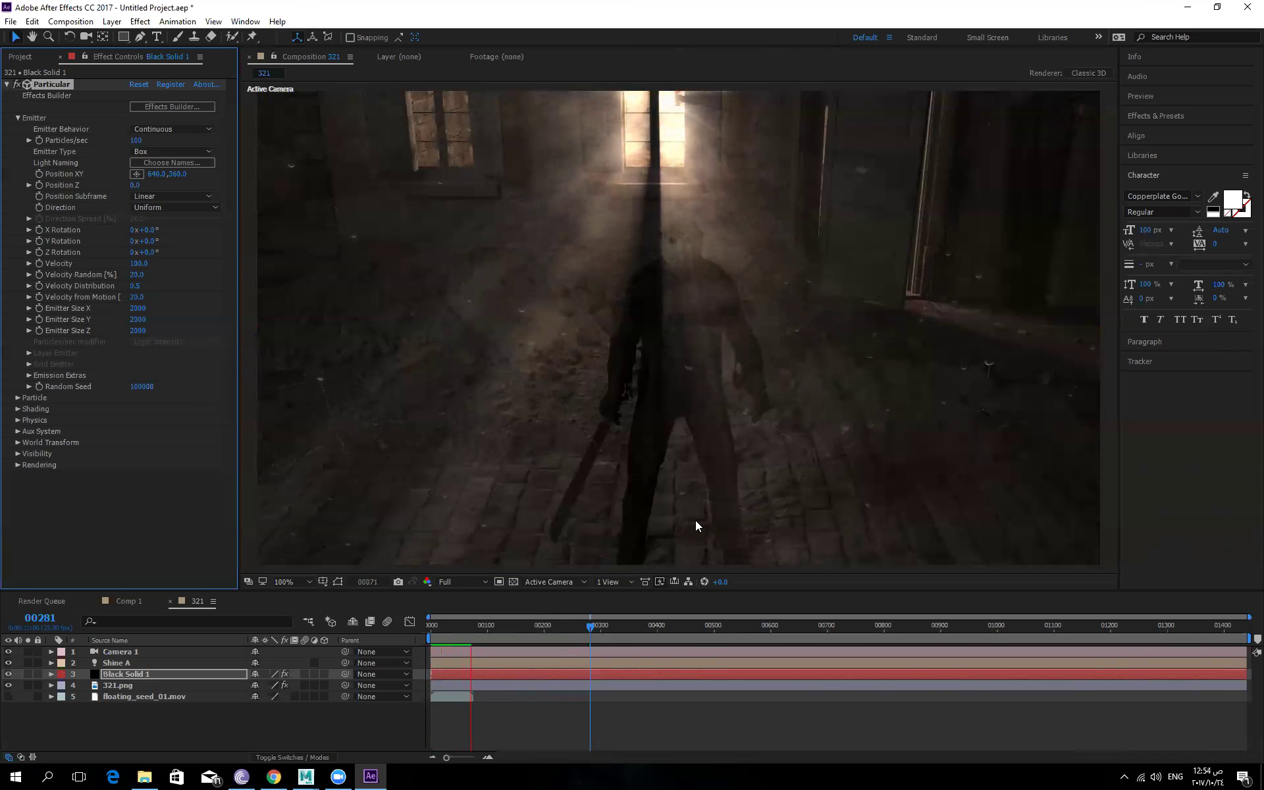
click(540, 674)
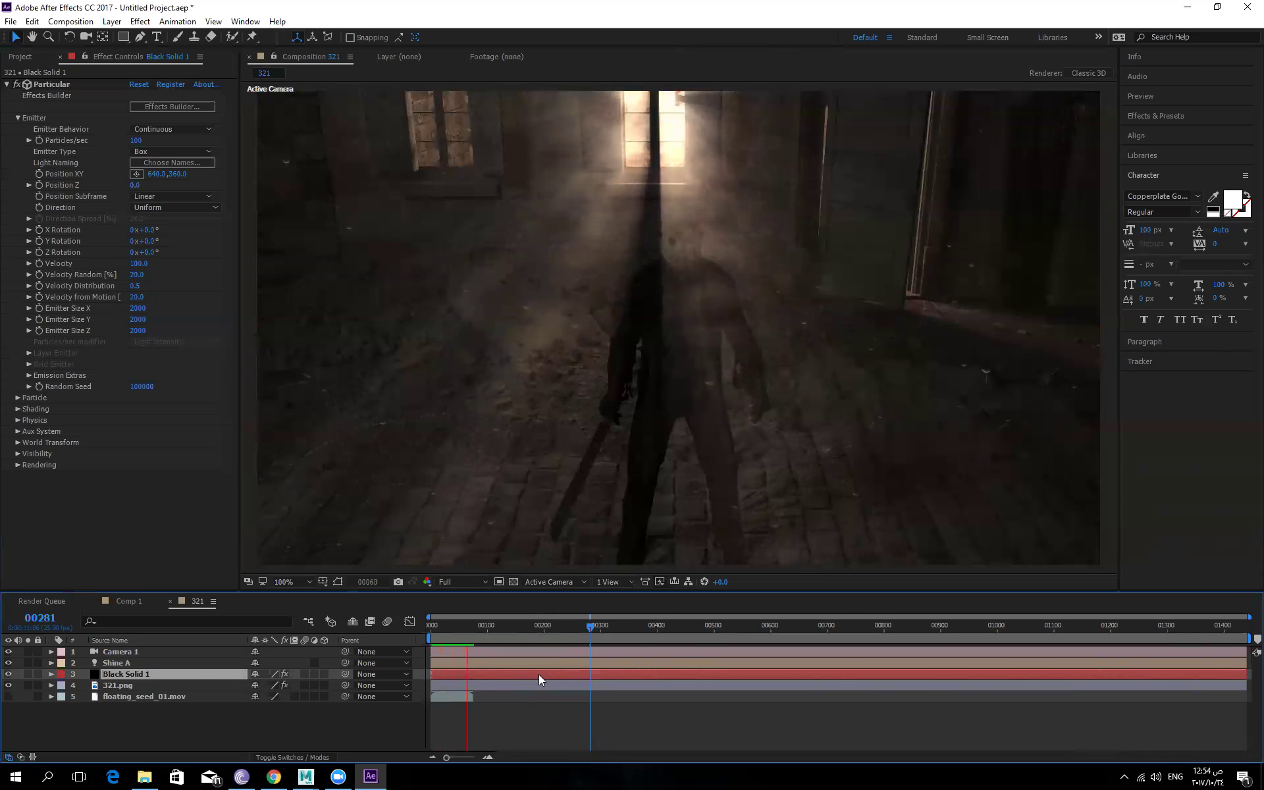
key(space)
drag(558, 672, 453, 684)
drag(448, 622, 436, 624)
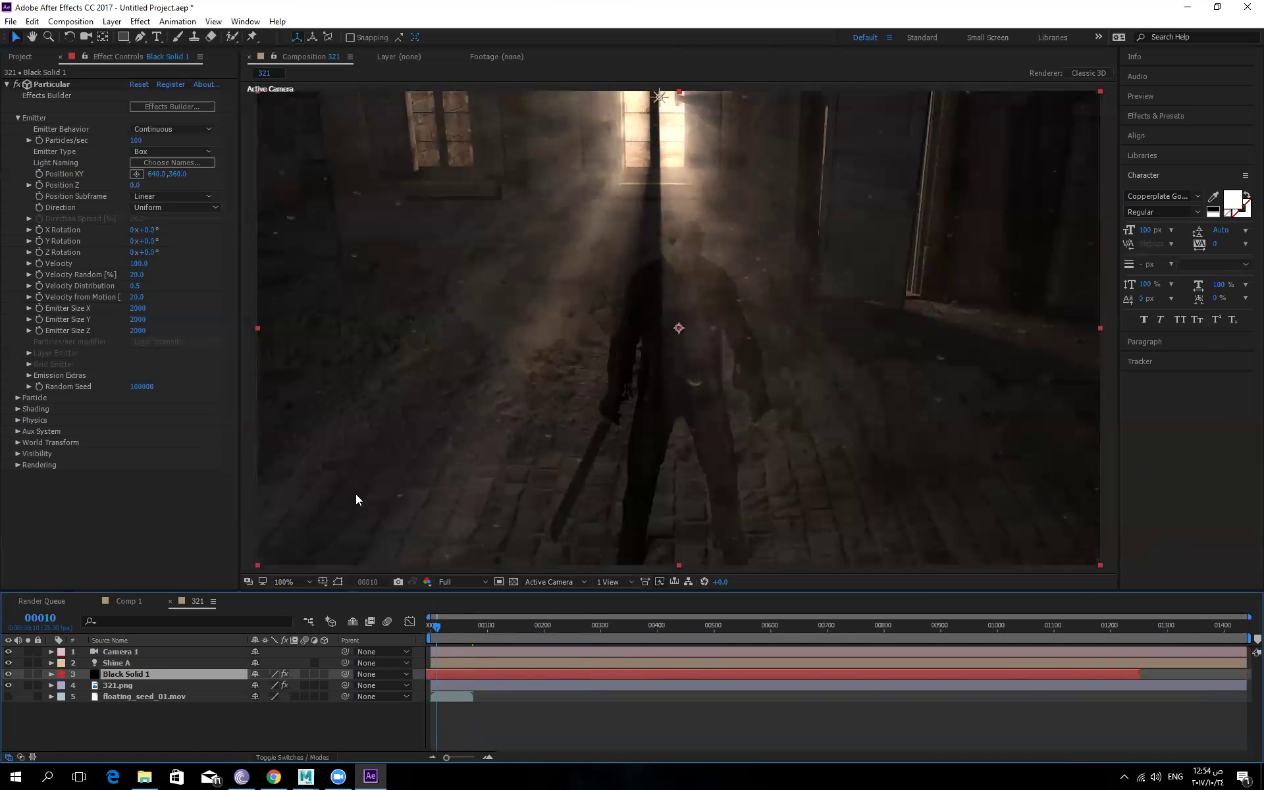
Turn Particular's Shading on for the black solid and preview the lit particles.
click(17, 408)
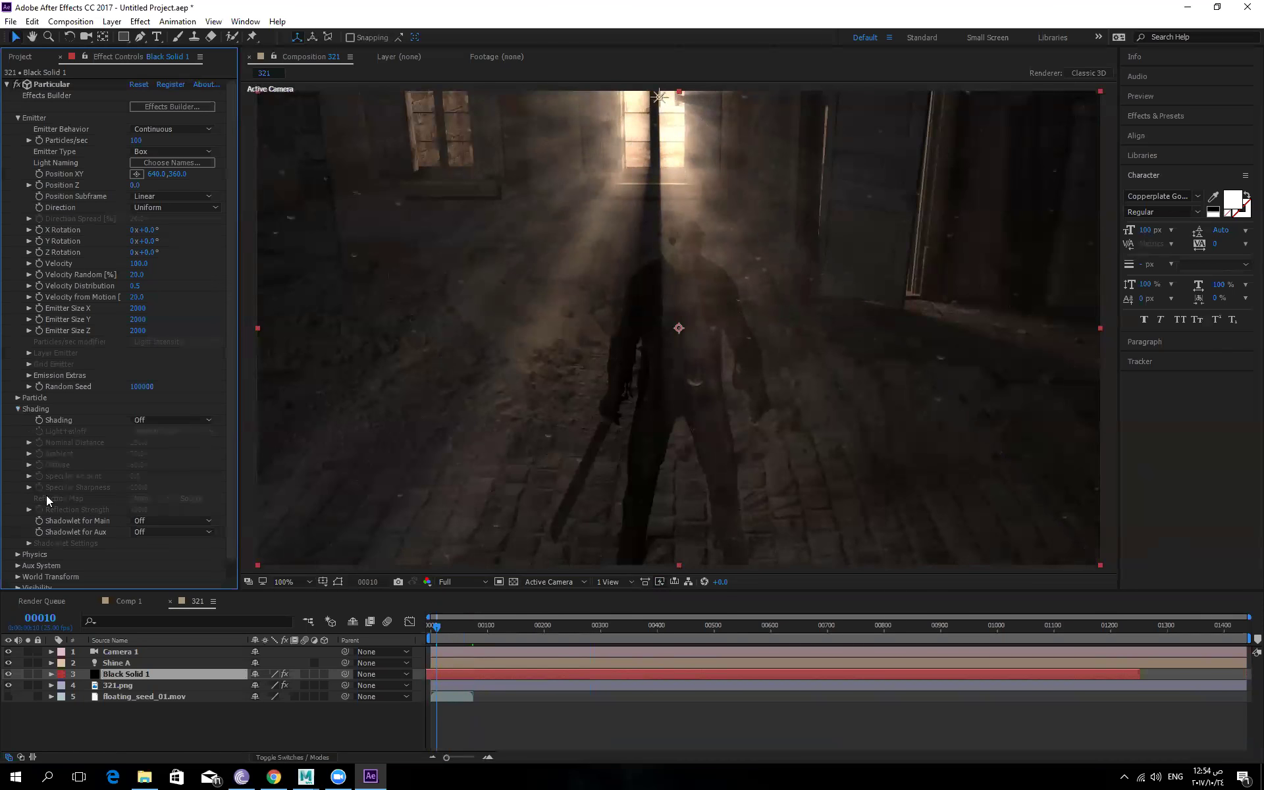
click(154, 419)
click(159, 446)
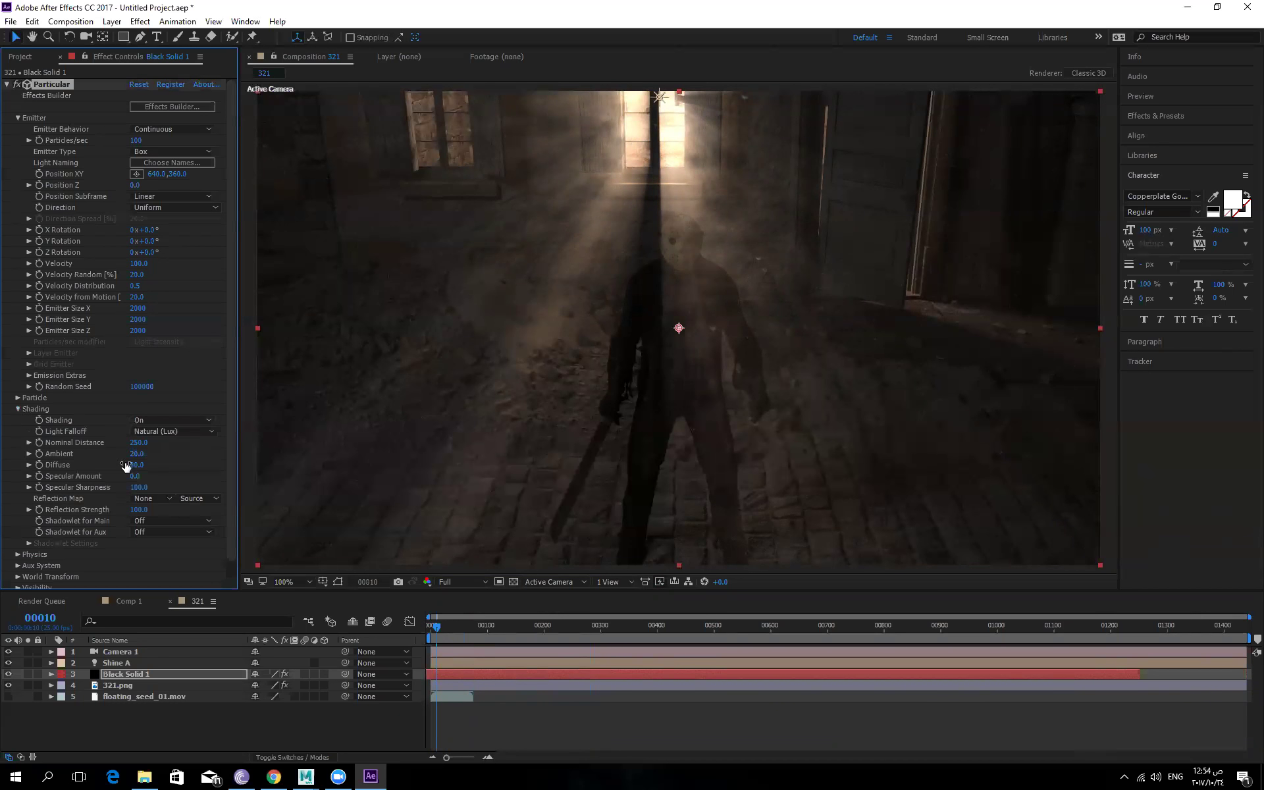
key(space)
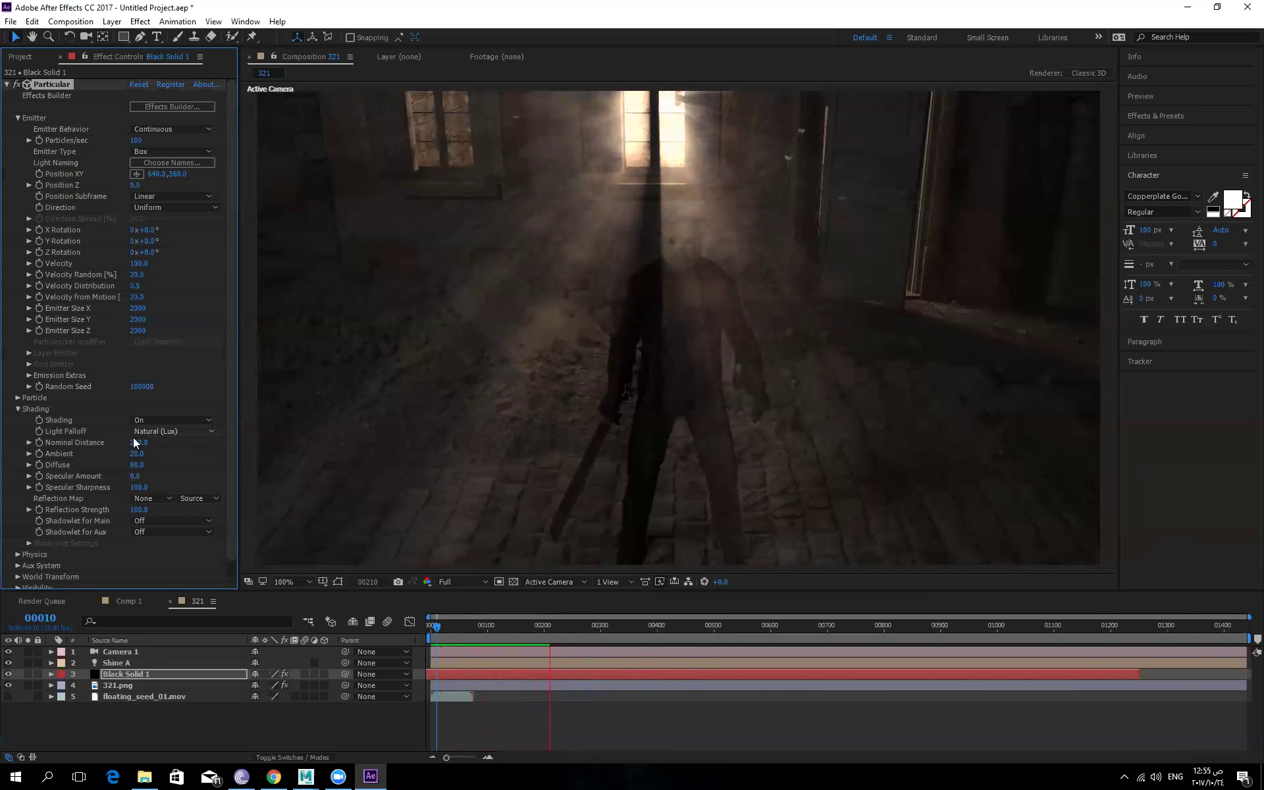
Set Particular's shading to Ambient 53, Diffuse 150 and Specular Amount 76, leaving the Reflection Map at None.
drag(132, 454, 181, 476)
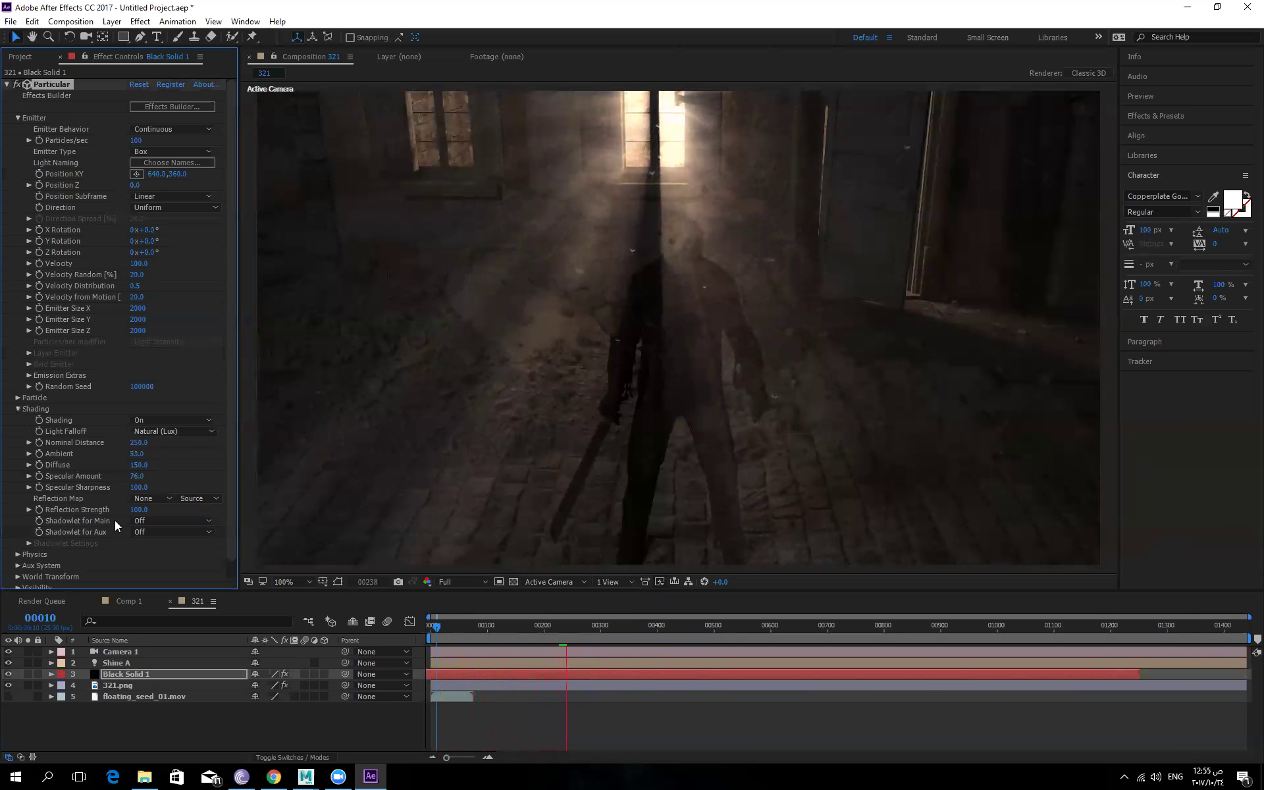
click(164, 498)
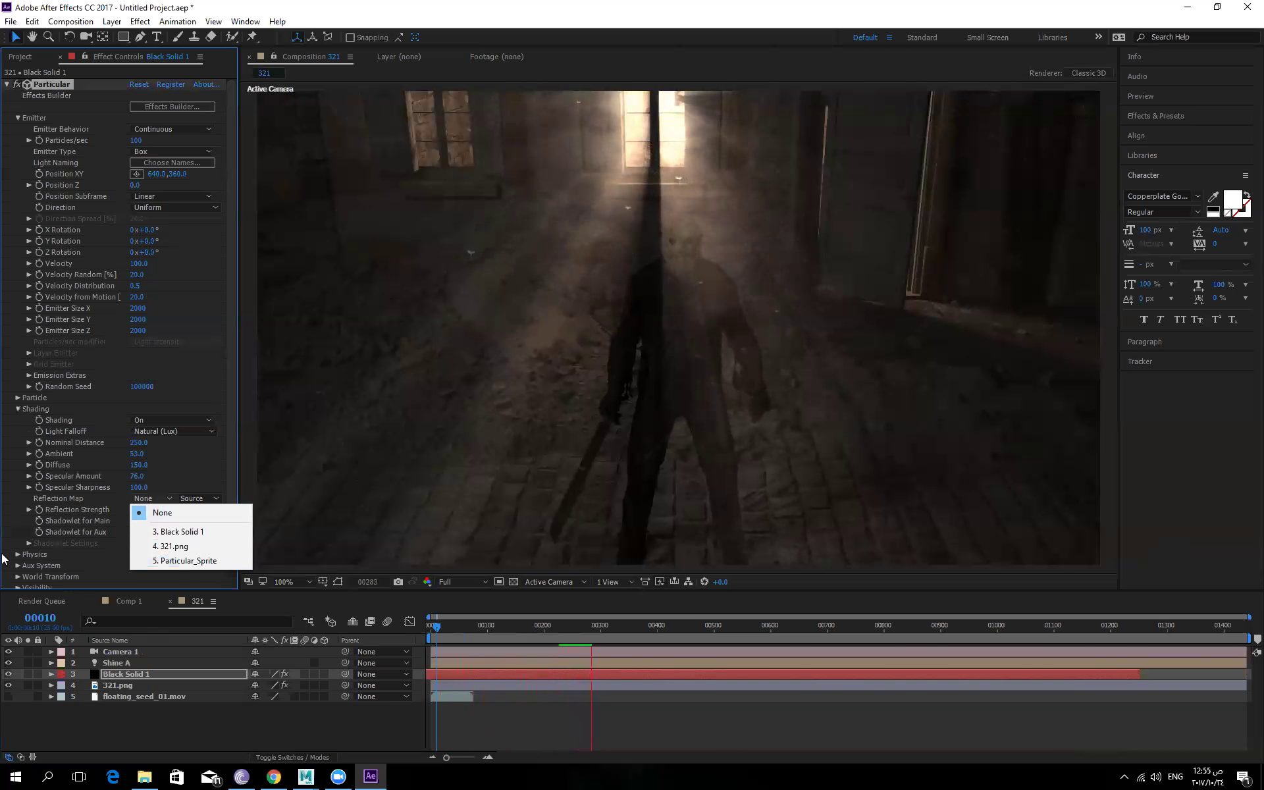
click(8, 140)
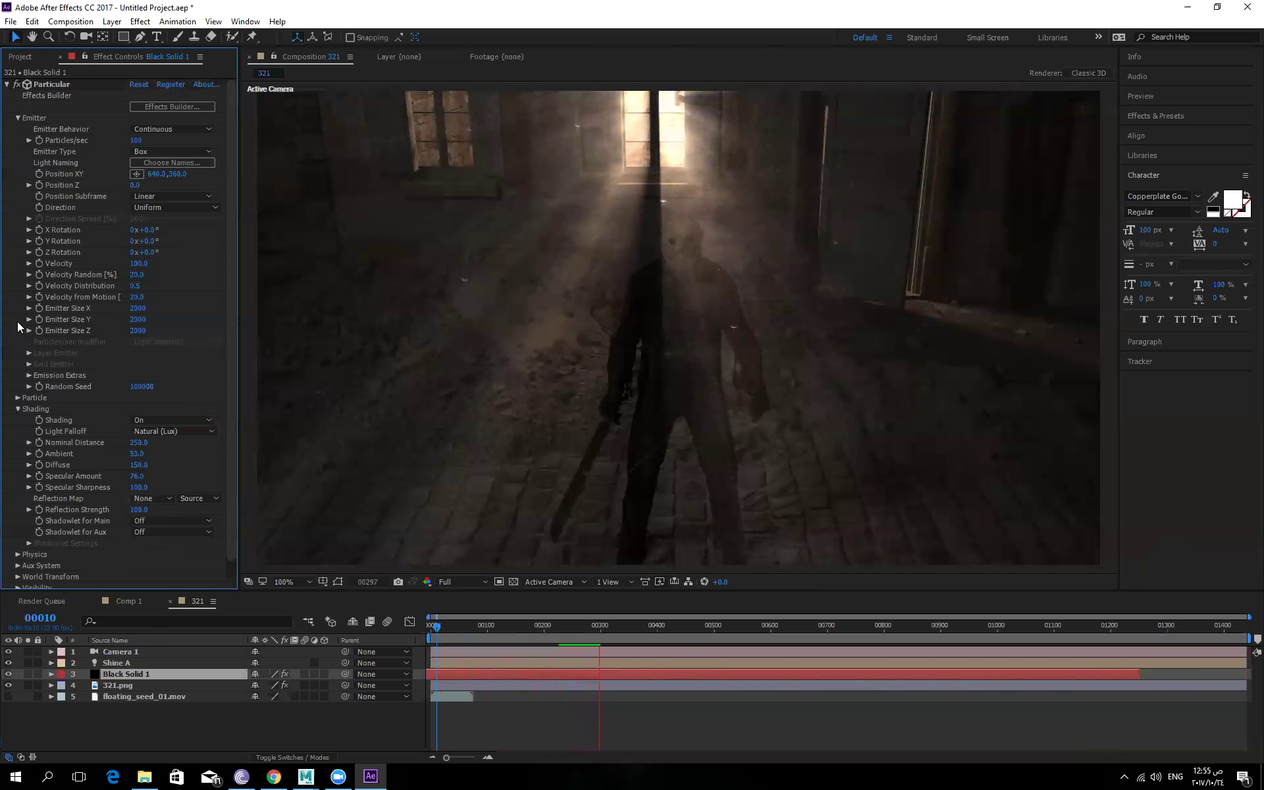